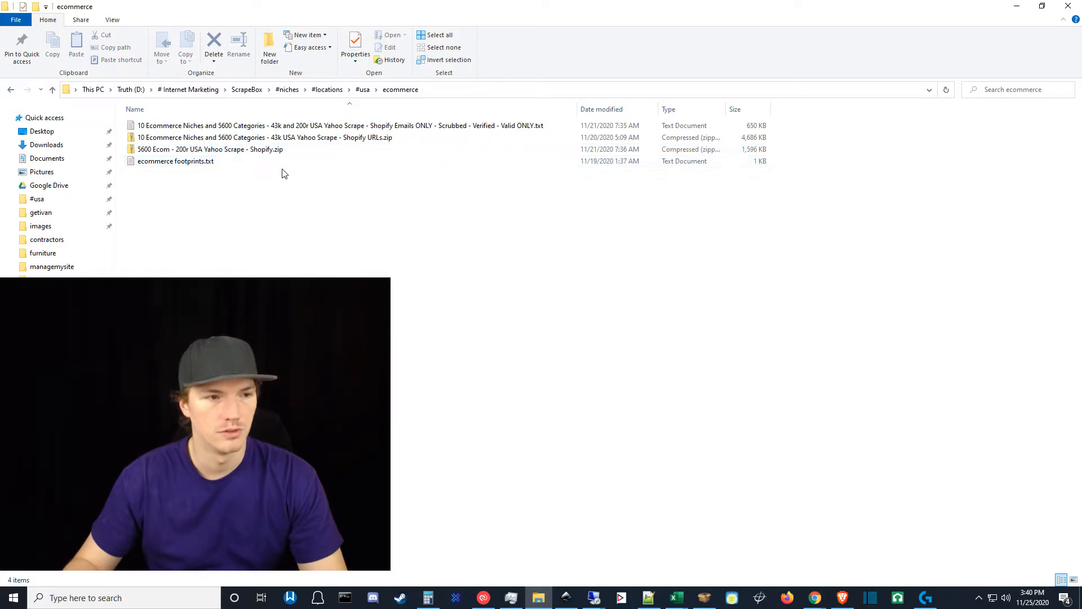
Read the platform names in ecommerce footprints.txt, then close the file
left_click(279, 150)
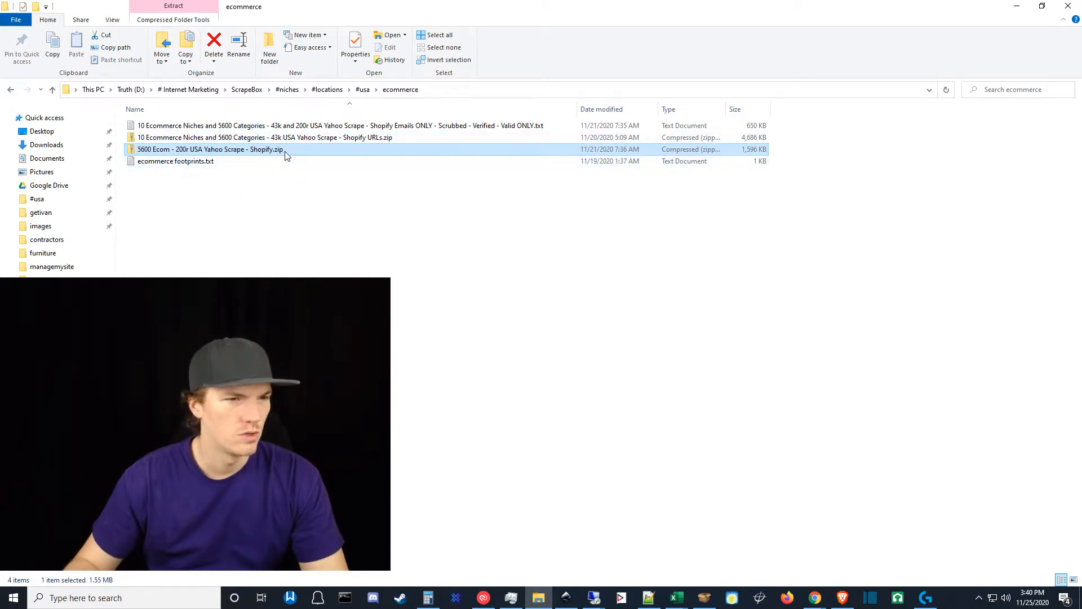
double_click(185, 162)
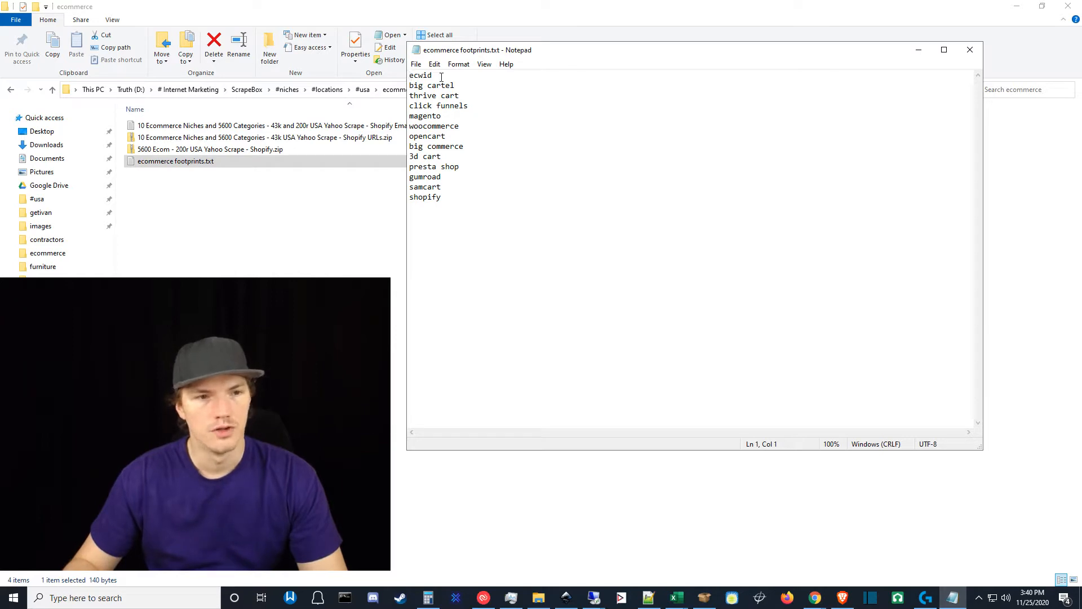
left_click(970, 49)
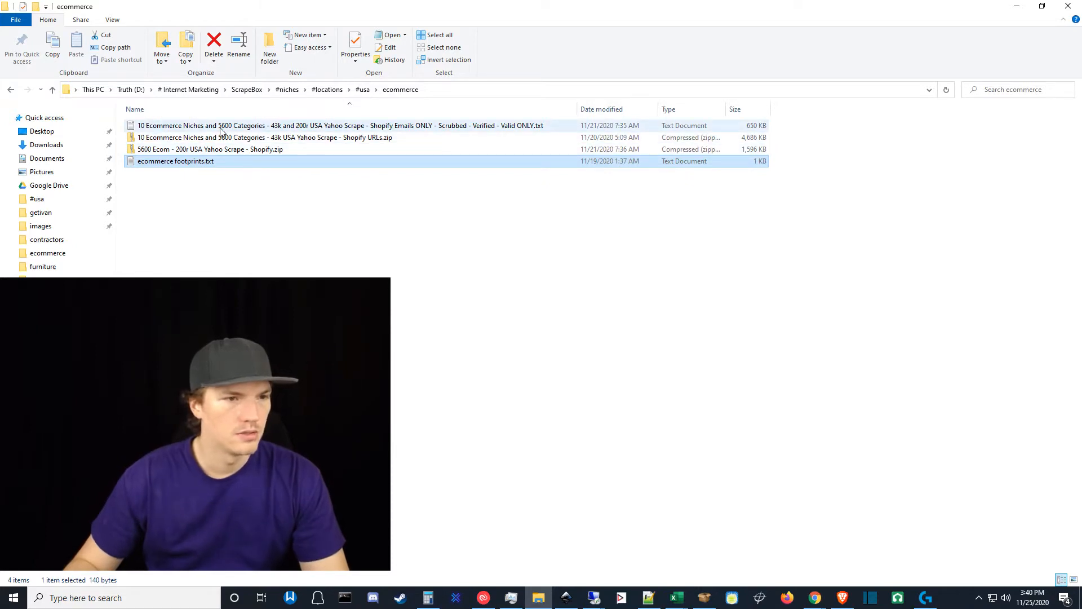
Examine the full list in the Shopify Emails ONLY text file through to its last line, then close it
left_click(153, 141)
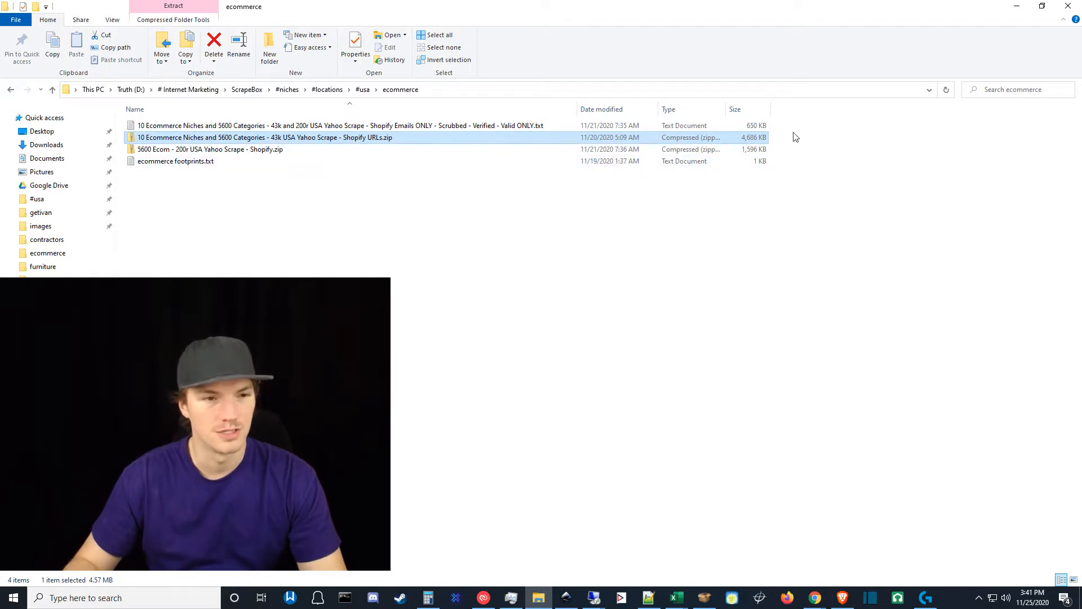
left_click(219, 126)
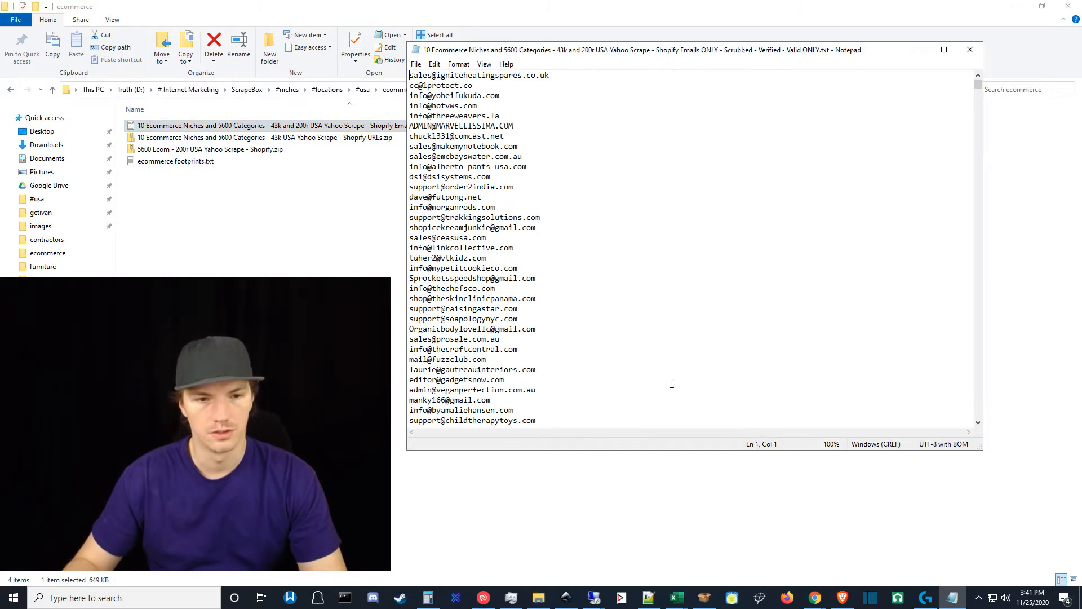
key("ctrl+a")
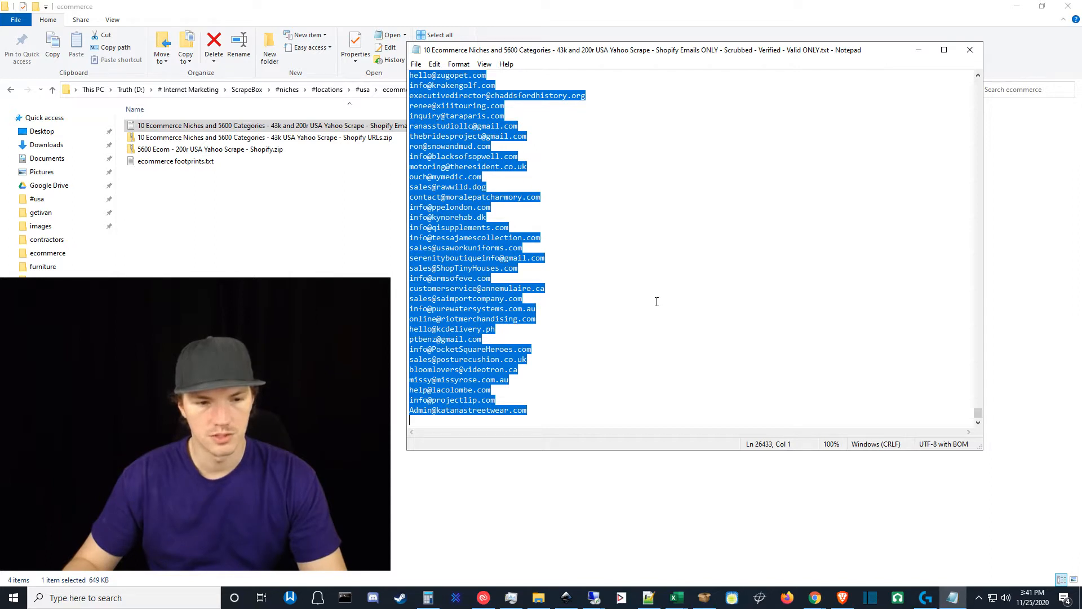
left_click(966, 50)
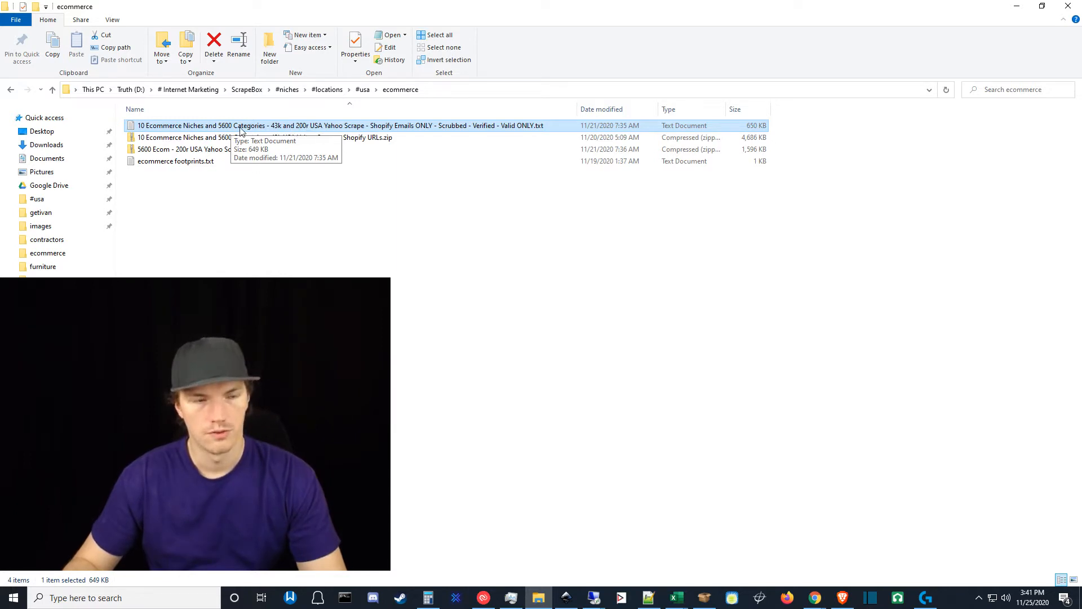
Switch to Calculator and multiply 5600 categories by 200 results
left_click(428, 598)
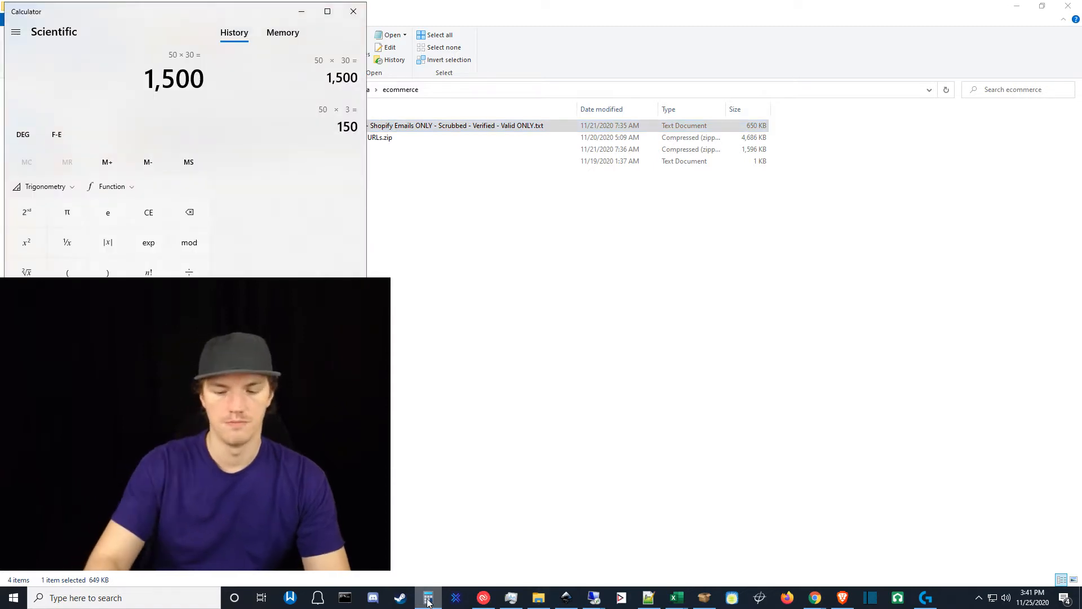
type("5600")
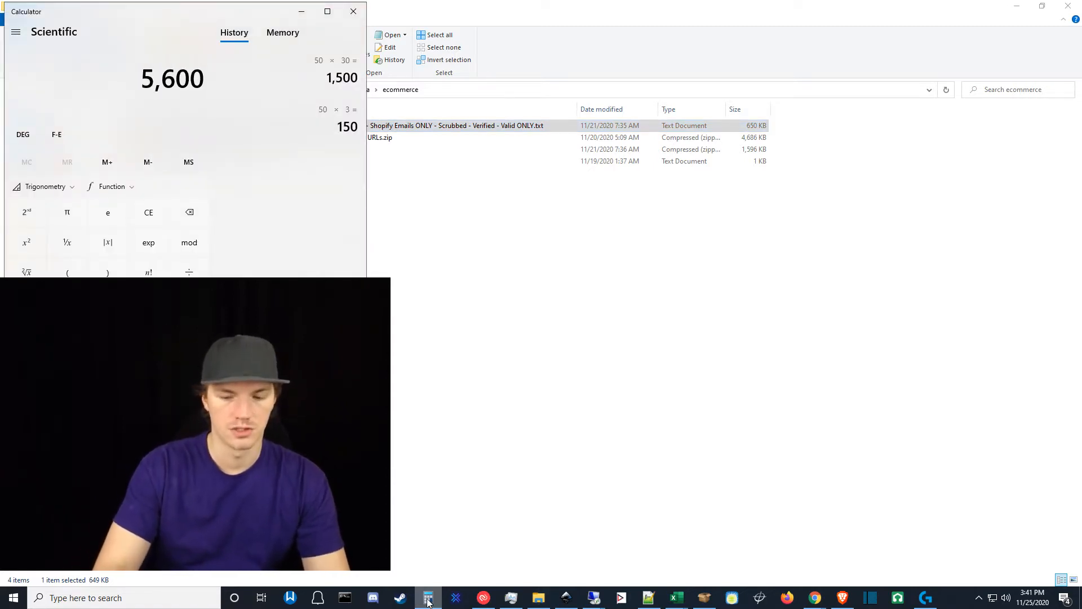
type("*200")
key("Return")
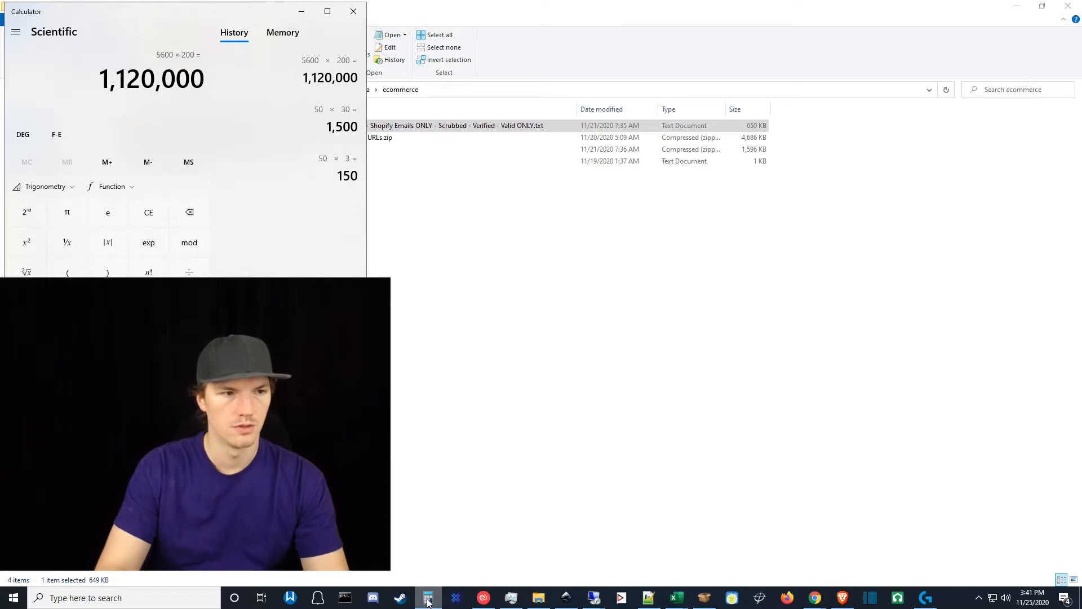
left_click(302, 12)
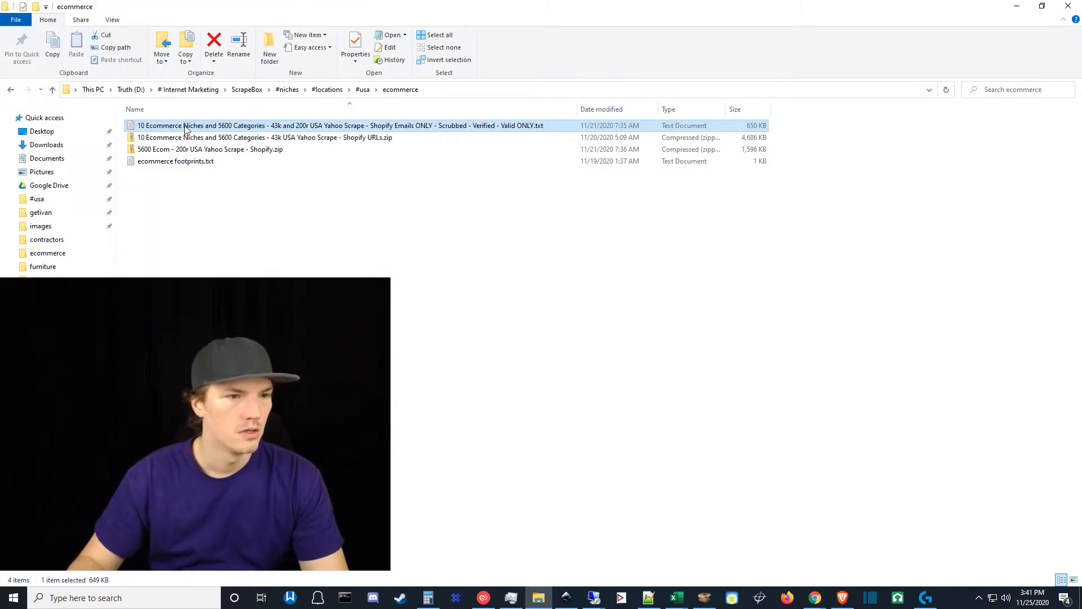
Reopen Calculator and multiply 10 niches by 43000 cities
left_click(426, 599)
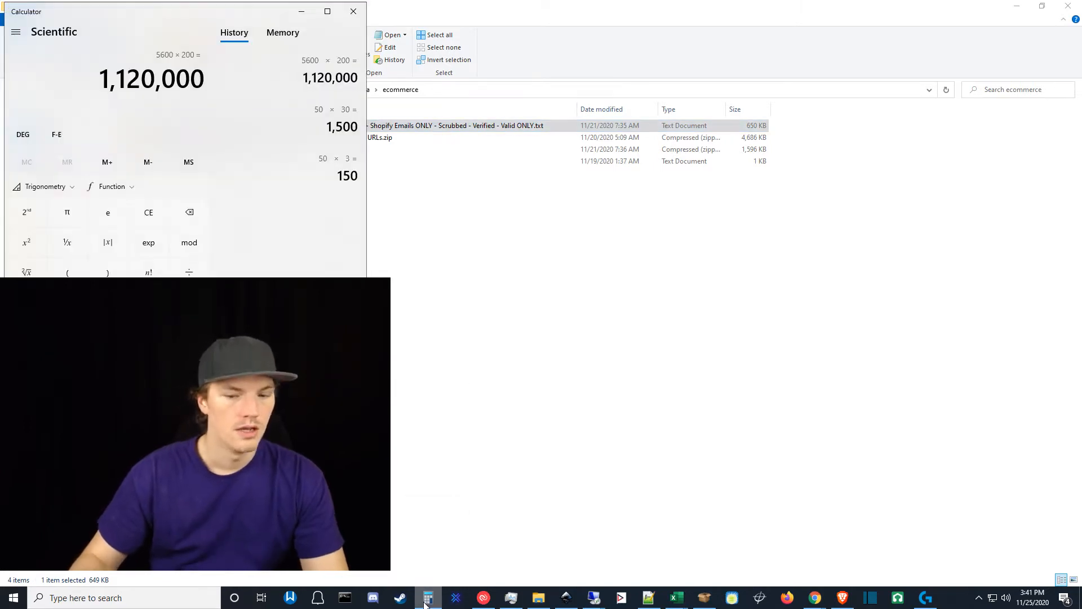
type("10*")
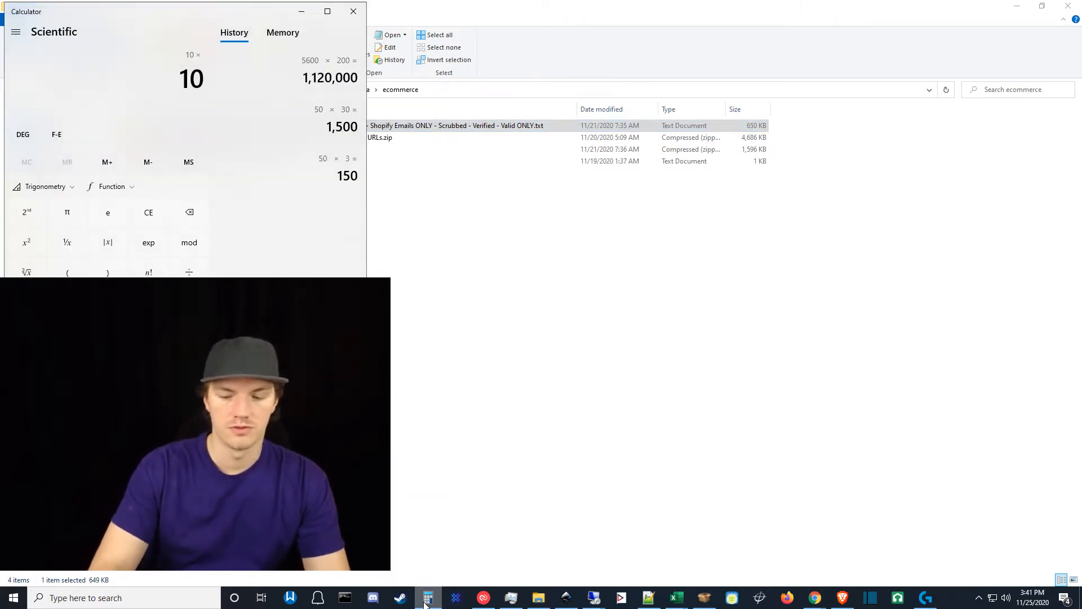
type("430000")
key("Return")
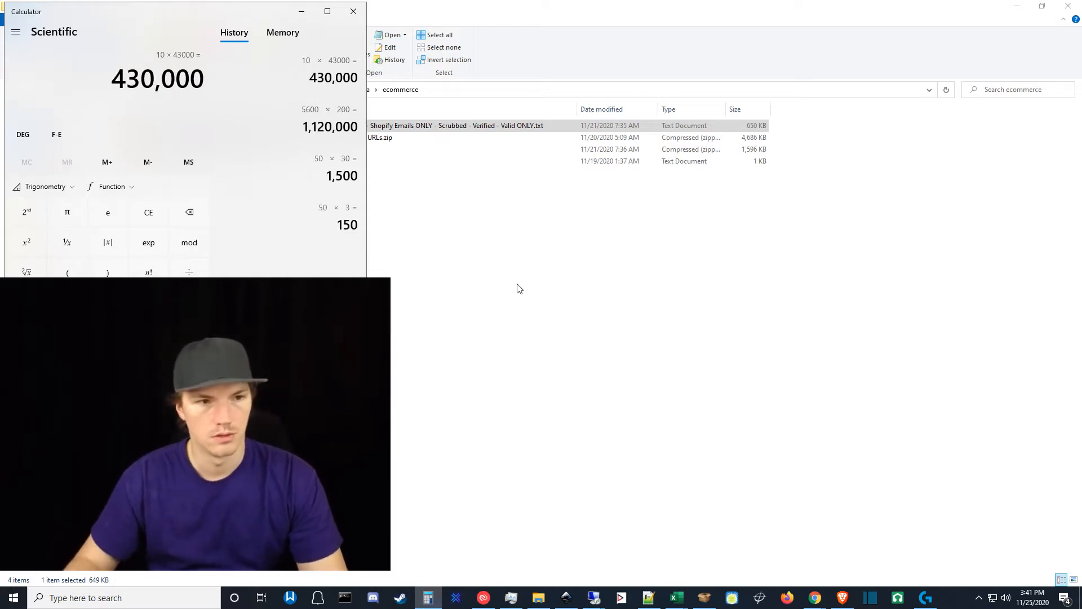
left_click(302, 11)
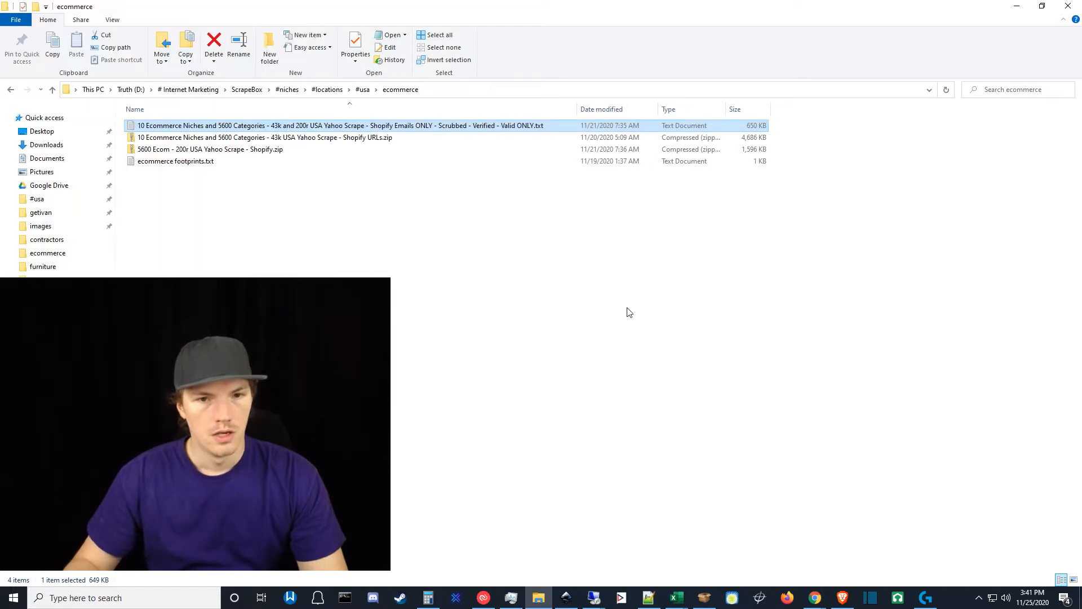
Switch to the remote desktop session that runs the primary and alternate ScrapeBox windows
left_click(599, 599)
left_click(652, 549)
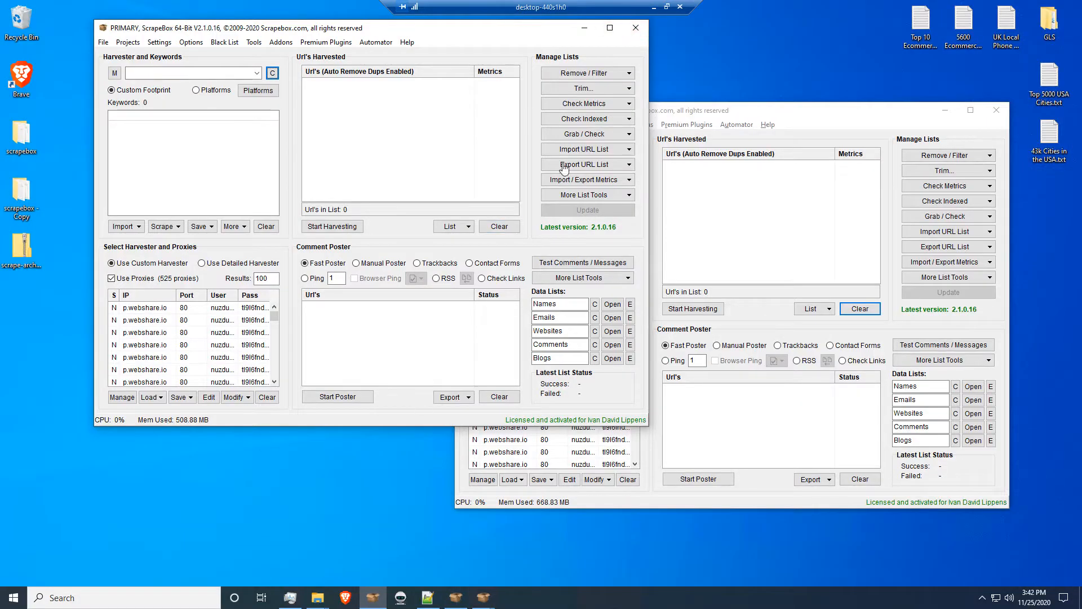
left_click(667, 7)
left_click(1042, 5)
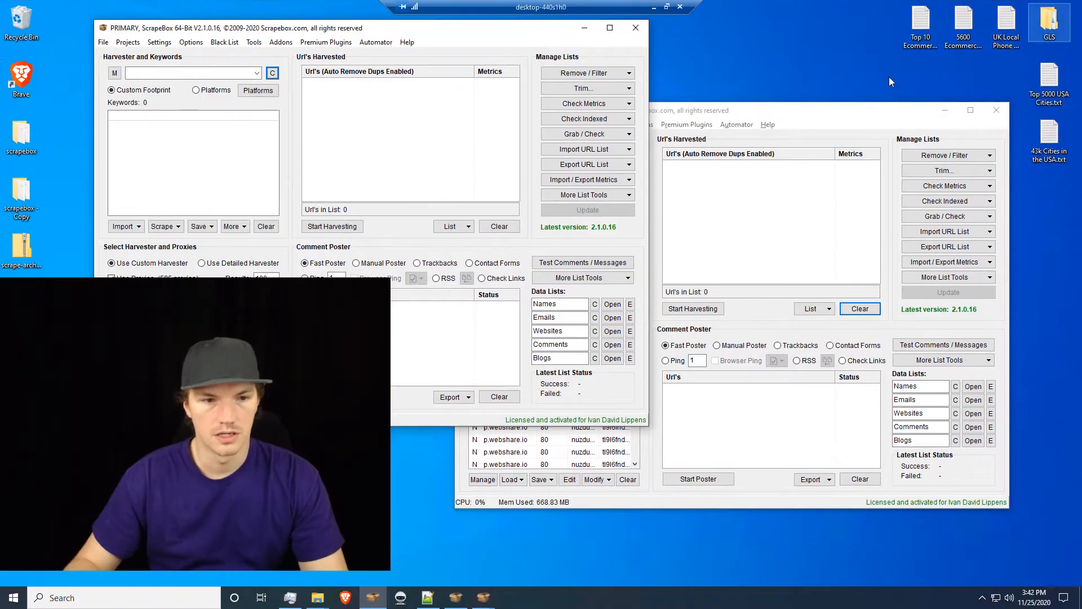
mouse_move(384, 287)
left_click_drag(383, 287, 172, 431)
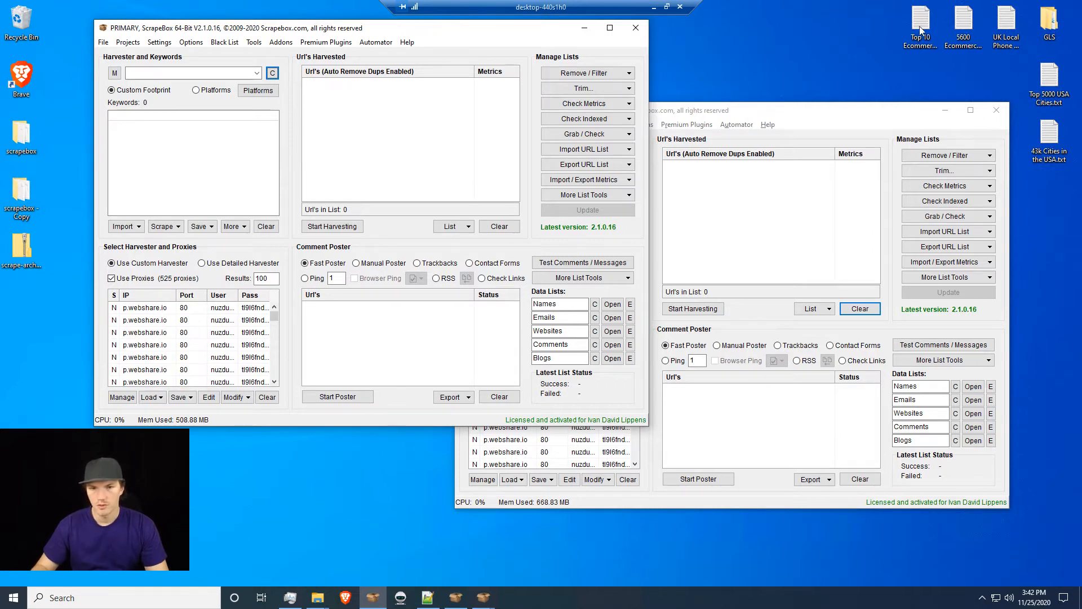
Load the desktop file 43k Cities in the USA.txt as keywords in the primary ScrapeBox window
left_click(965, 36)
left_click(922, 40)
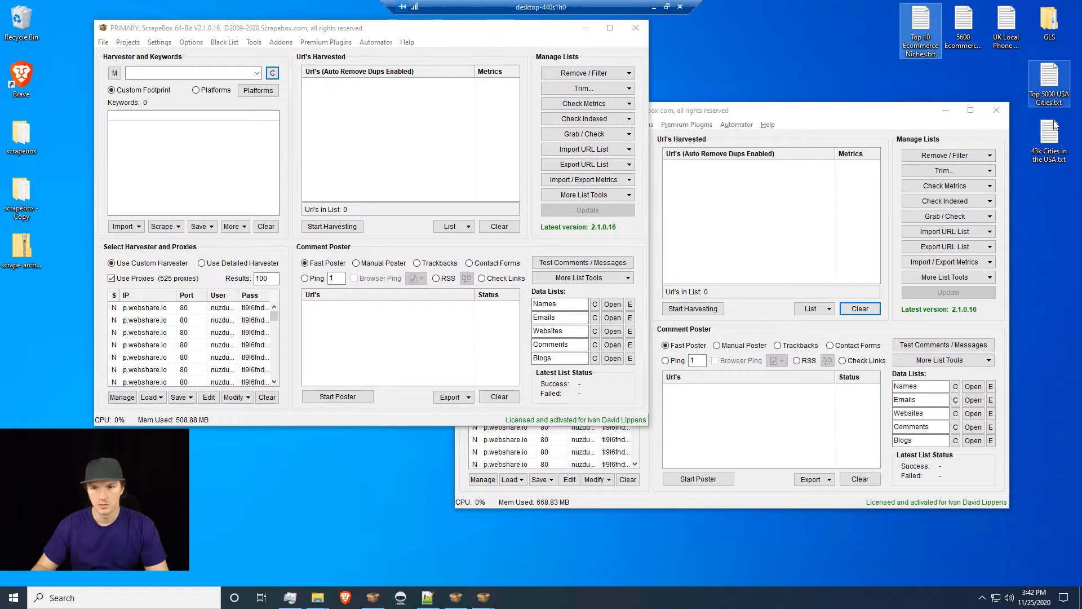
left_click(1057, 148, "ctrl")
left_click(1049, 141)
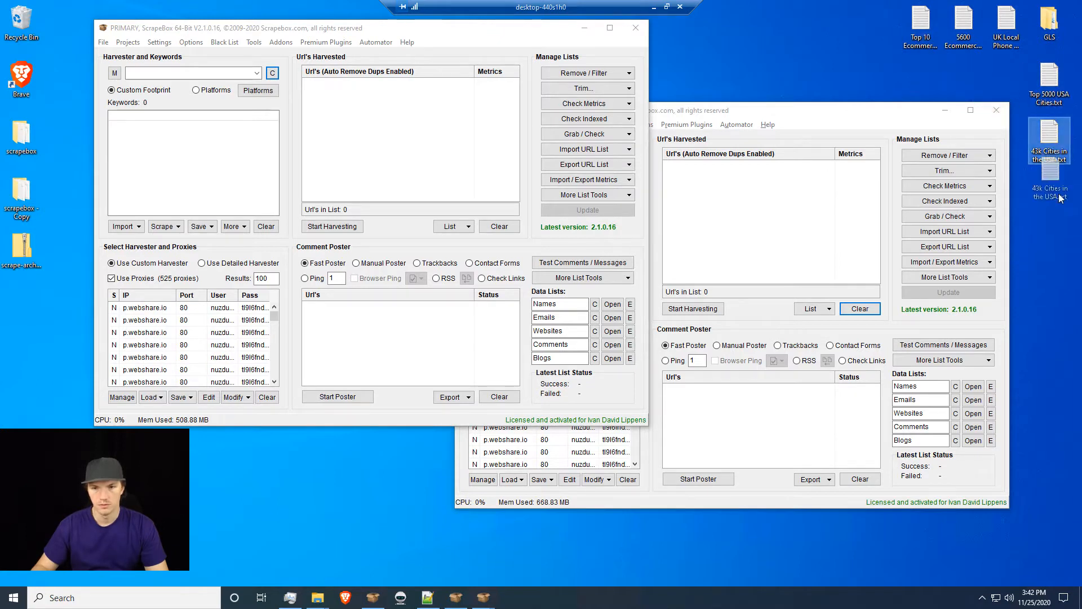
left_click_drag(1050, 142, 176, 152)
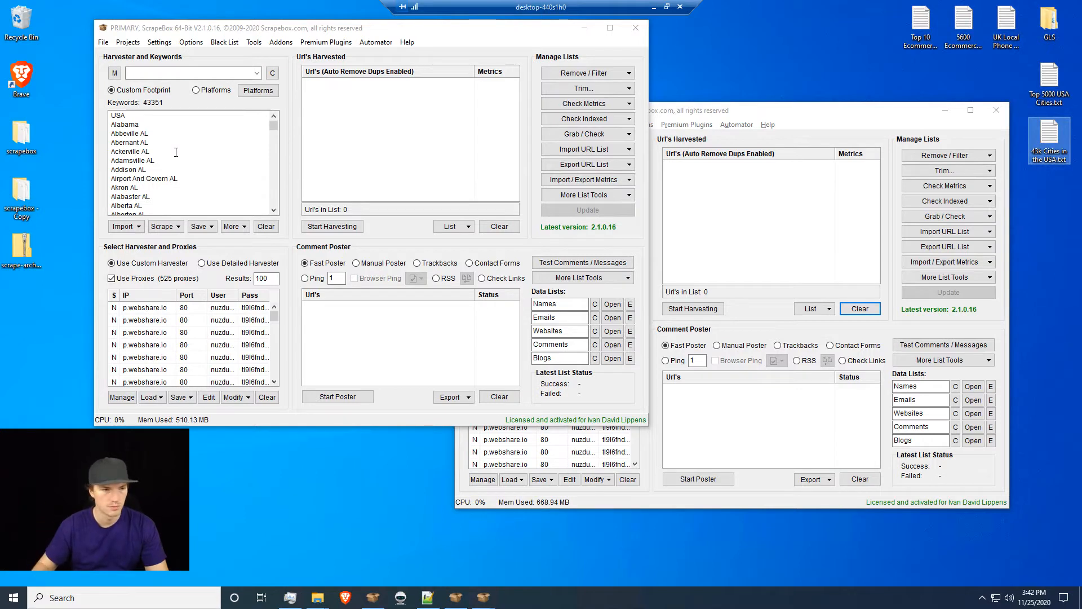
Mix the city keywords with the footprint list Top 10 Ecommerce Niches.txt and check the combined list
left_click(914, 31)
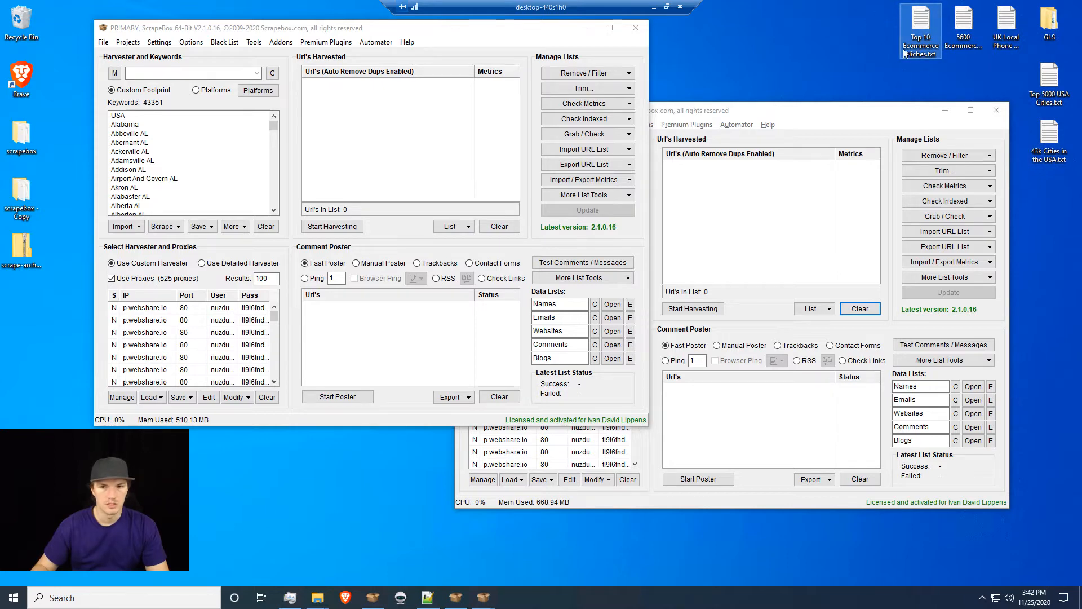
left_click(114, 74)
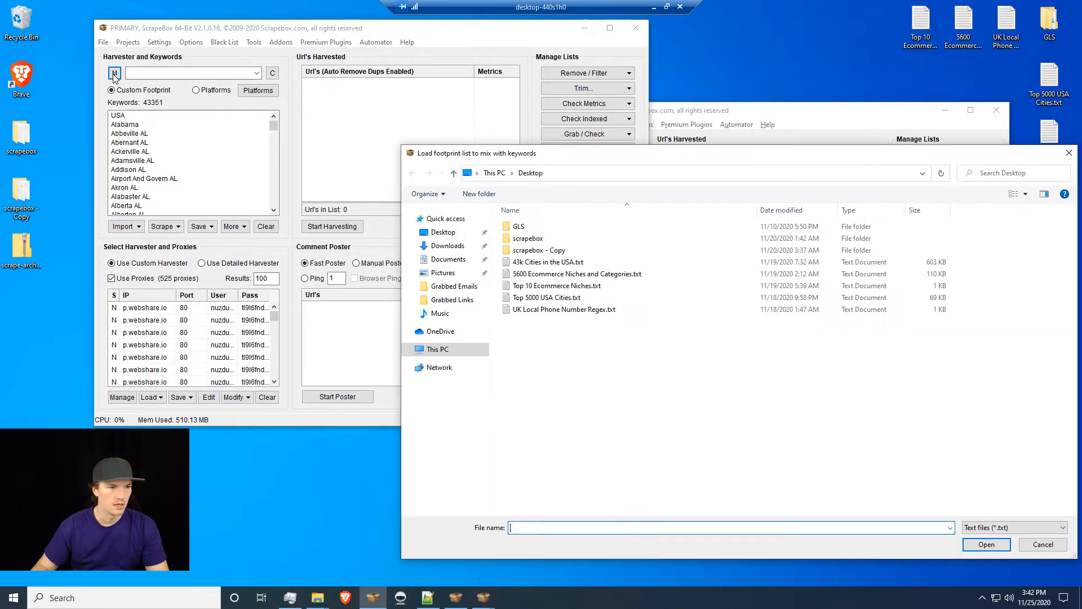
left_click(540, 285)
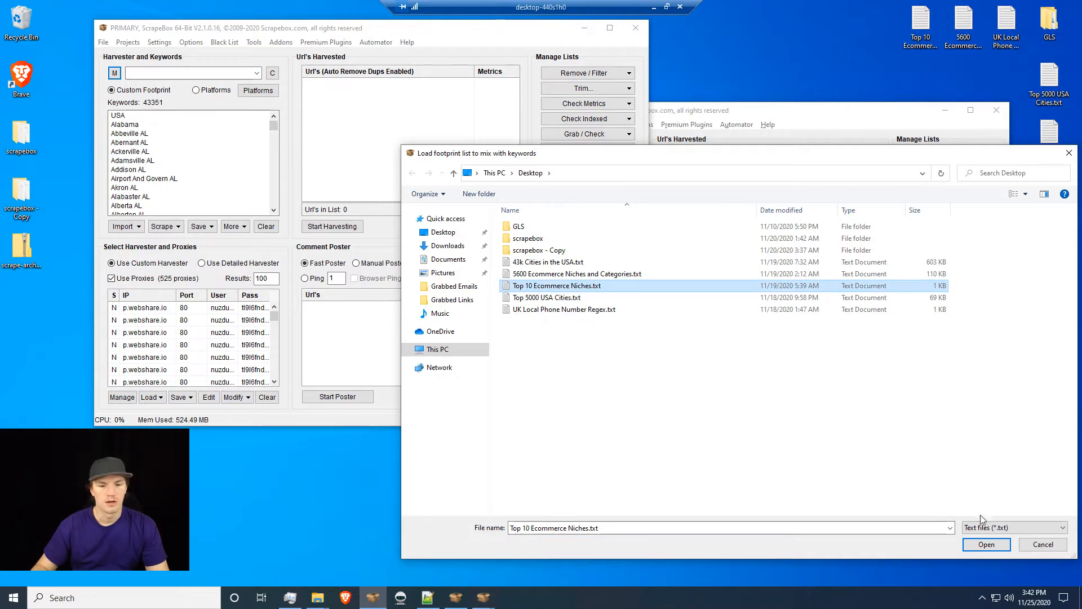
left_click(986, 543)
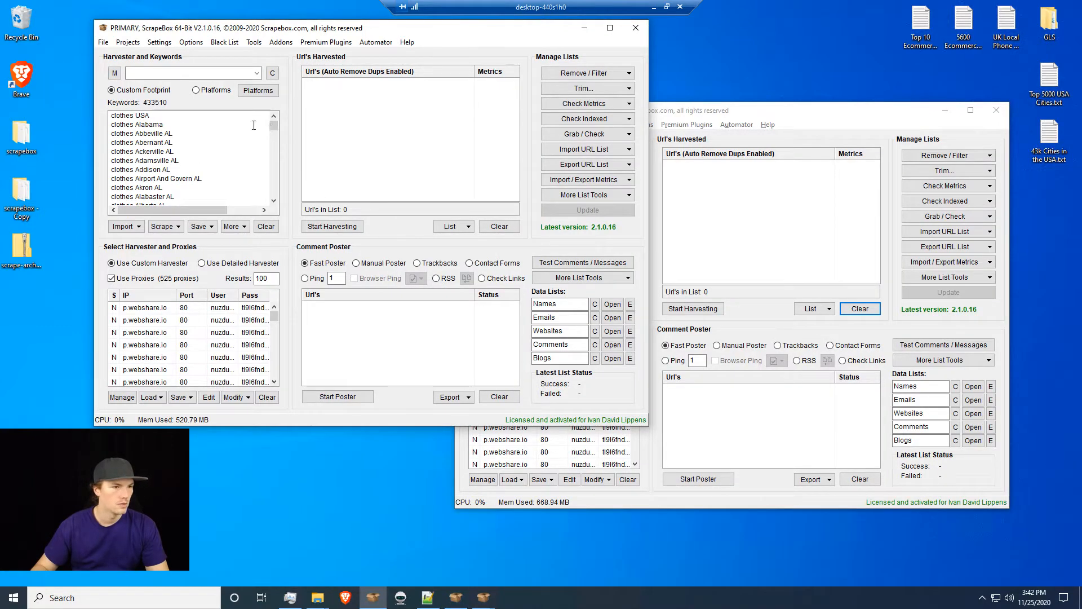
mouse_move(273, 129)
left_mouse_down()
mouse_move(272, 186)
mouse_move(271, 111)
left_mouse_up()
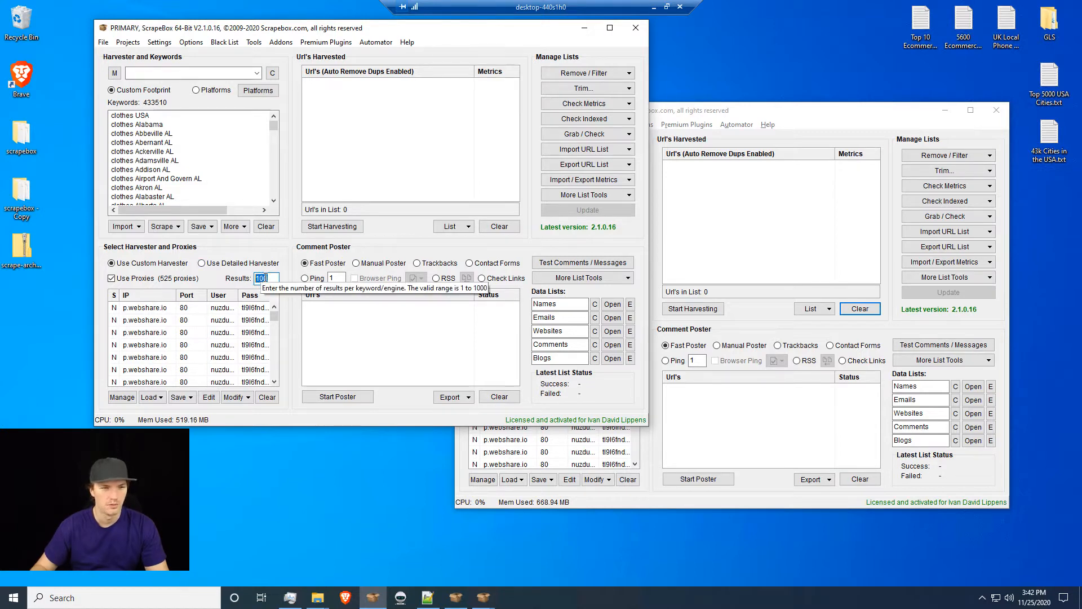
Set the number of results per keyword to 30 in the primary ScrapeBox window
left_click(273, 278)
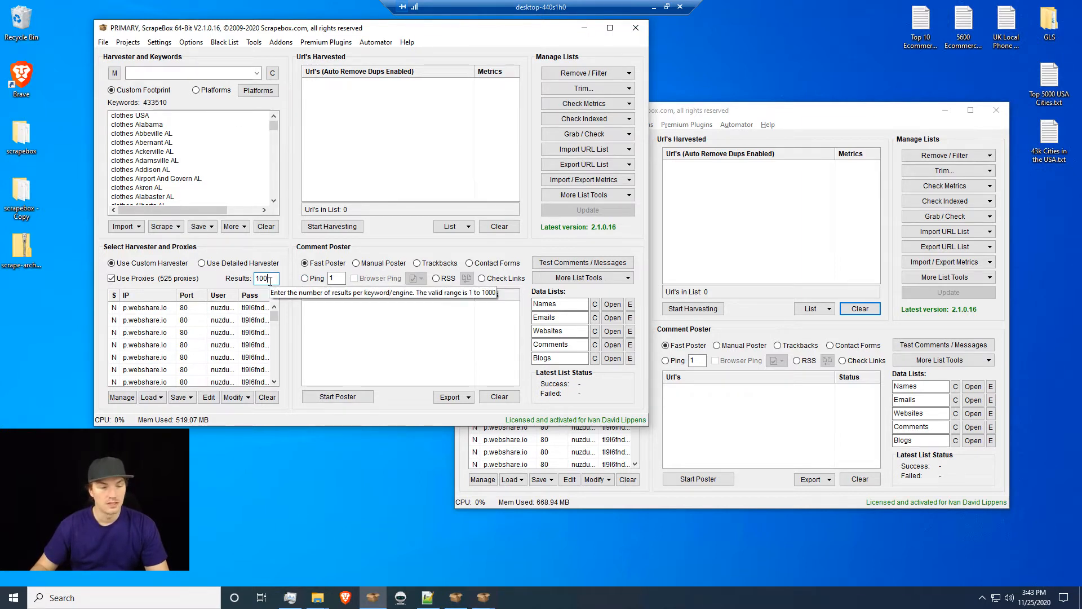
key("BackSpace")
key("BackSpace")
key("BackSpace")
type("30")
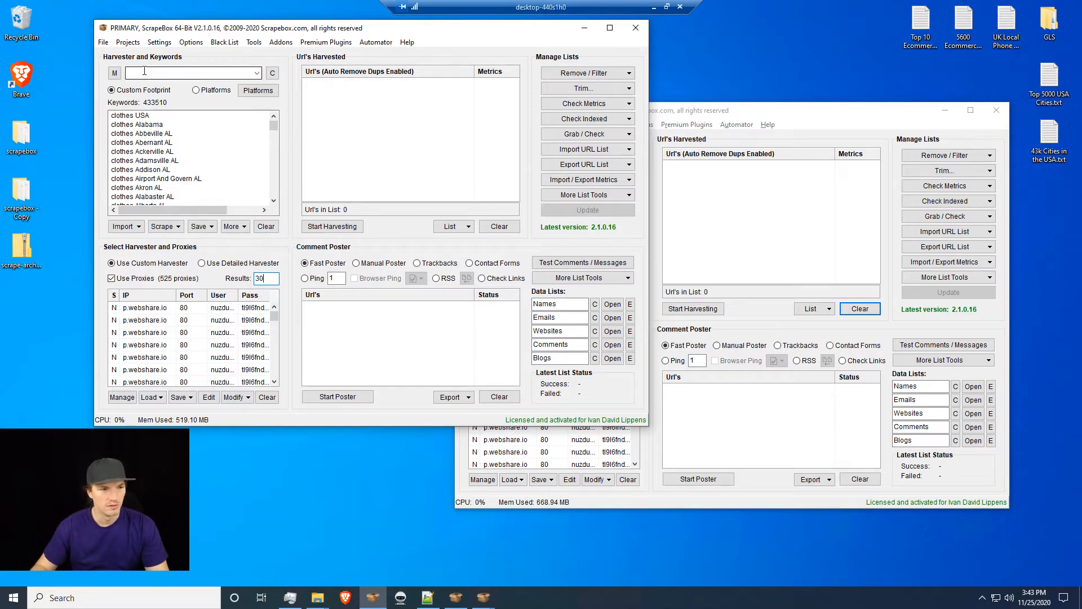
left_click(163, 73)
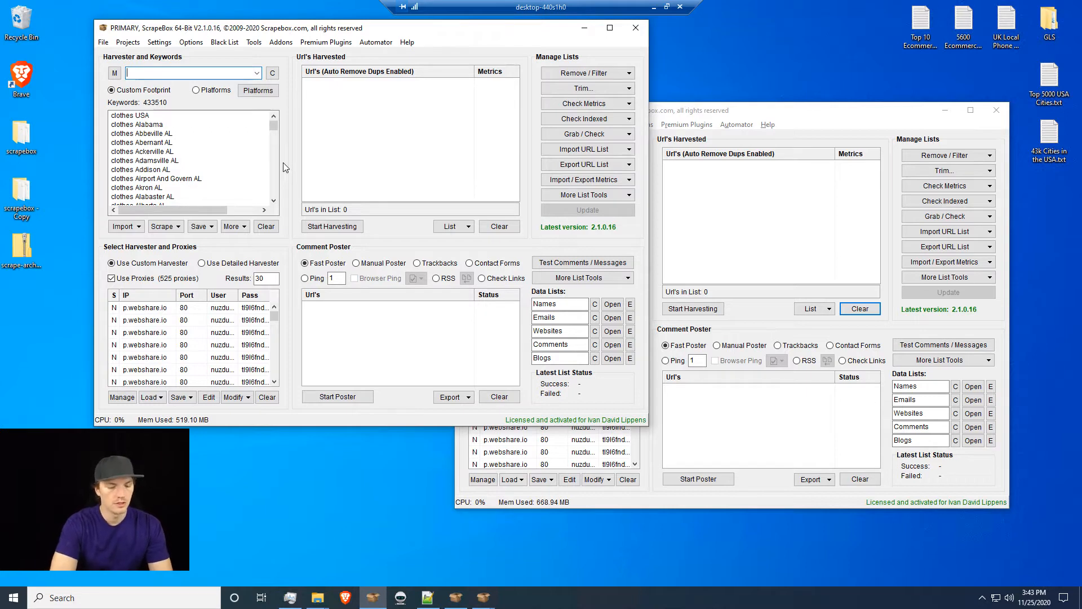
type("site")
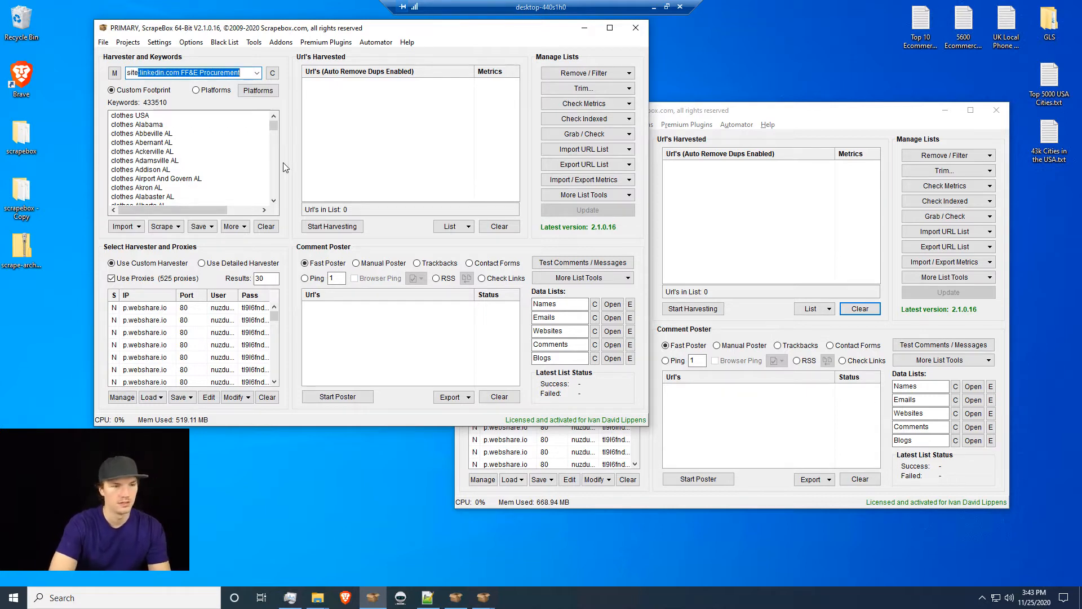
key("BackSpace")
key("BackSpace")
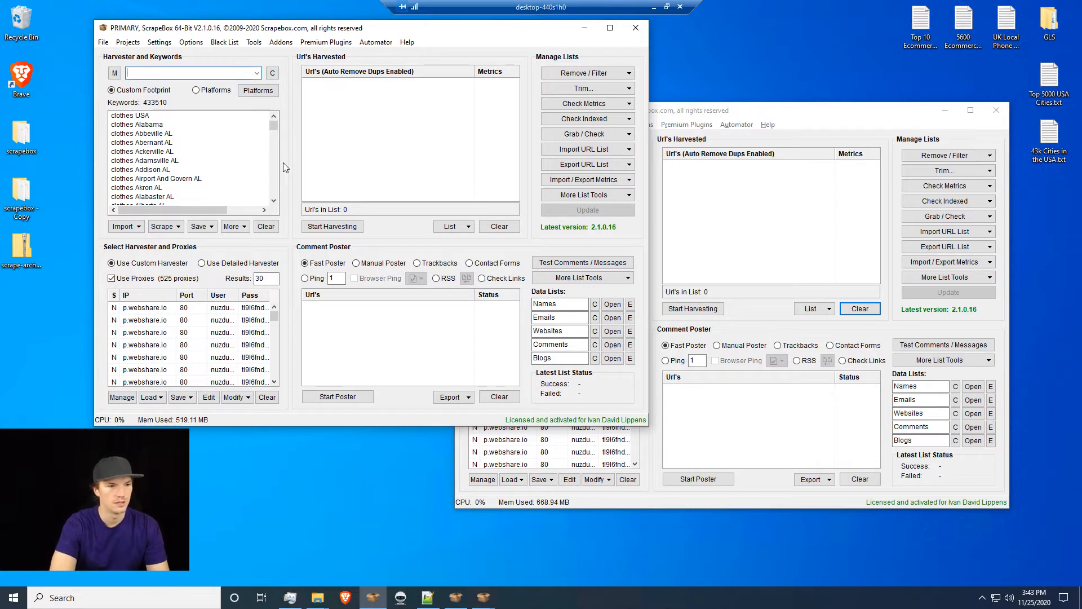
Check the previously used custom footprints in the primary and alternate ScrapeBox windows for a Shopify footprint
left_click(257, 73)
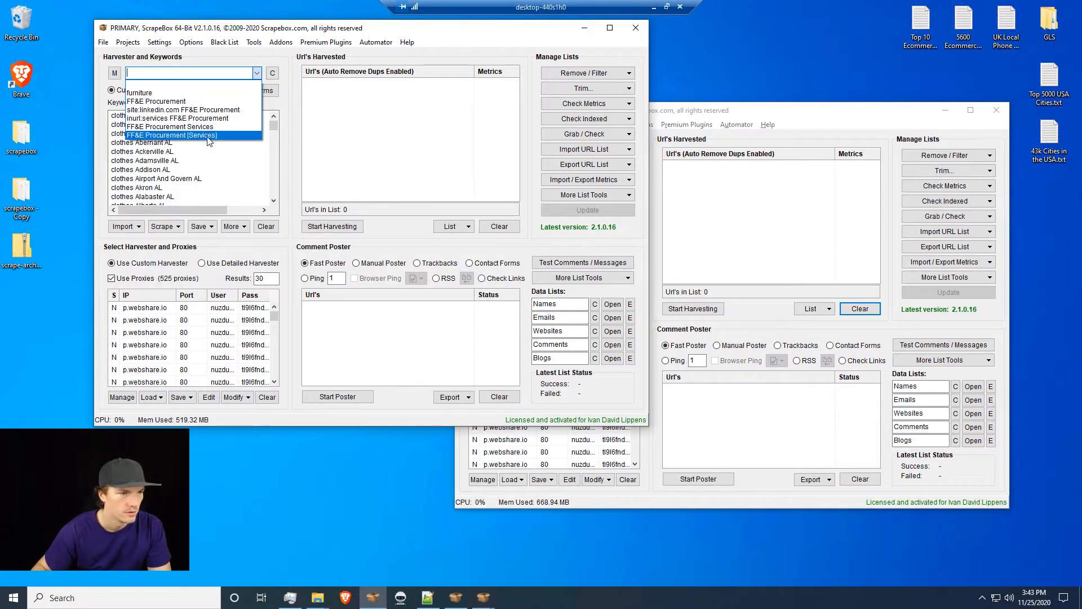
left_click(257, 73)
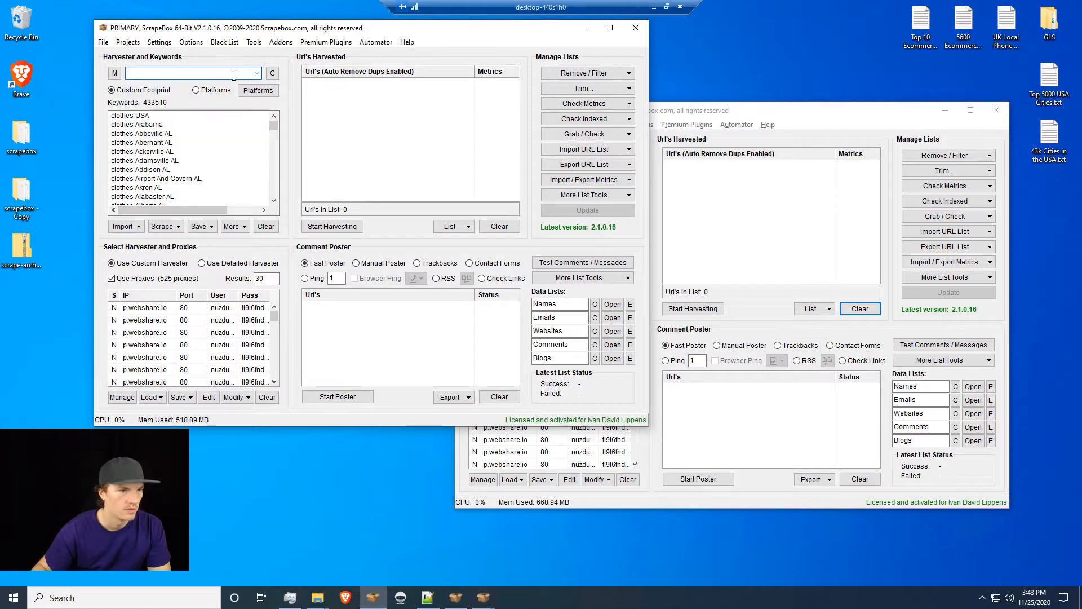
left_click(652, 108)
left_click(617, 156)
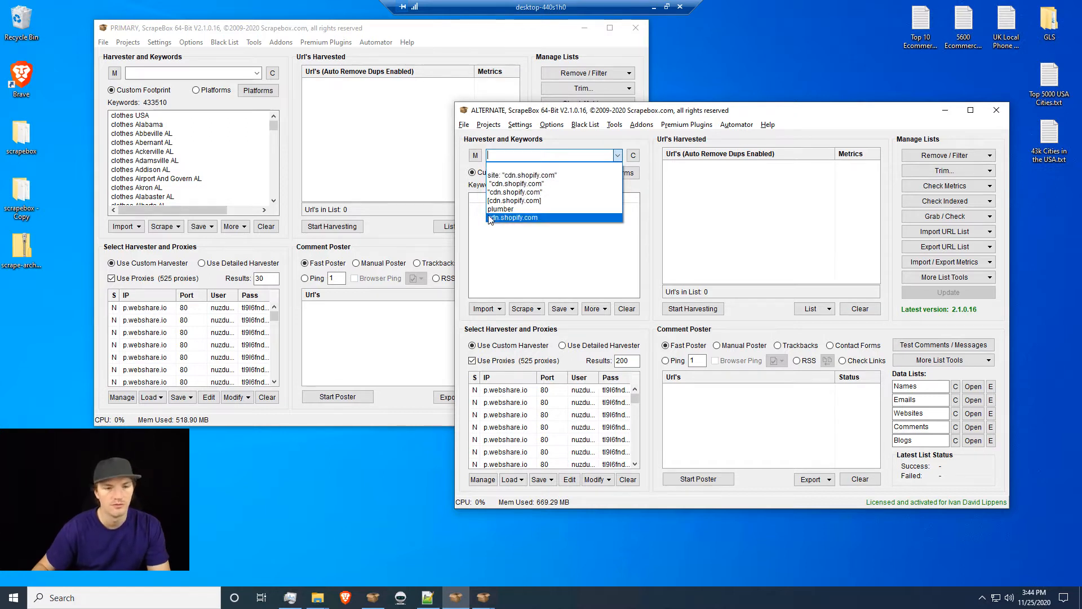
left_click(616, 156)
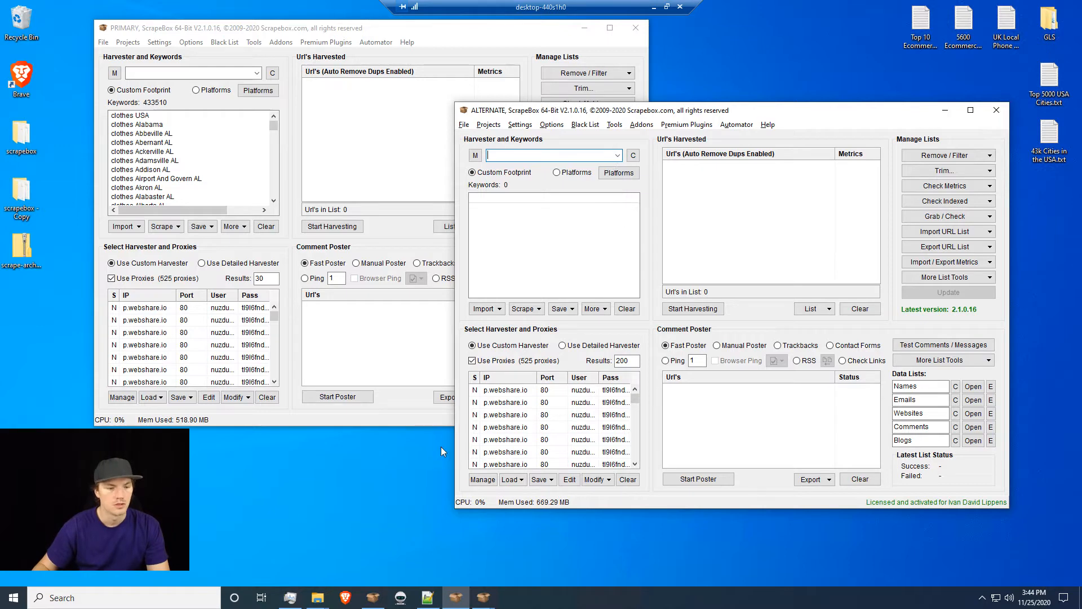
Switch to the Brave browser and search Google for clothes fort worth tx cdn.shopify.com, then look through the results
left_click(346, 597)
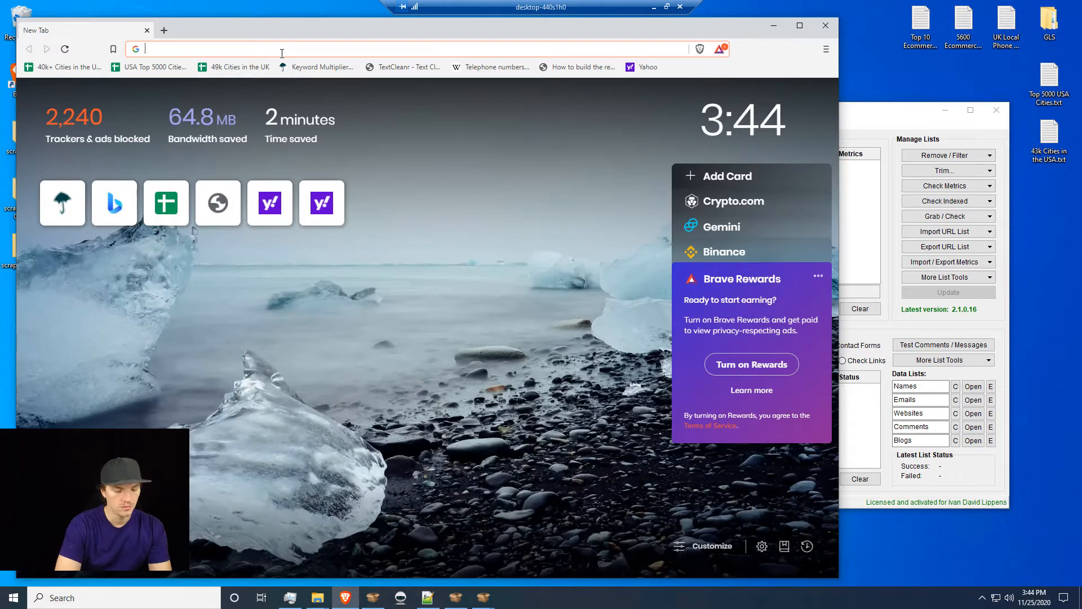
type("clothes")
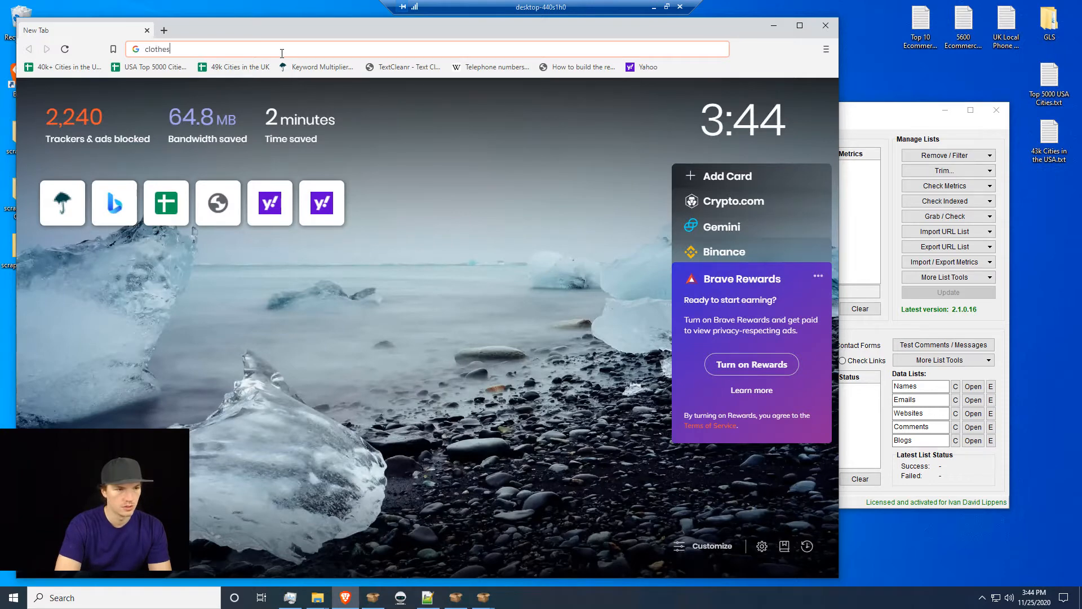
type(" fort worth tx cdn")
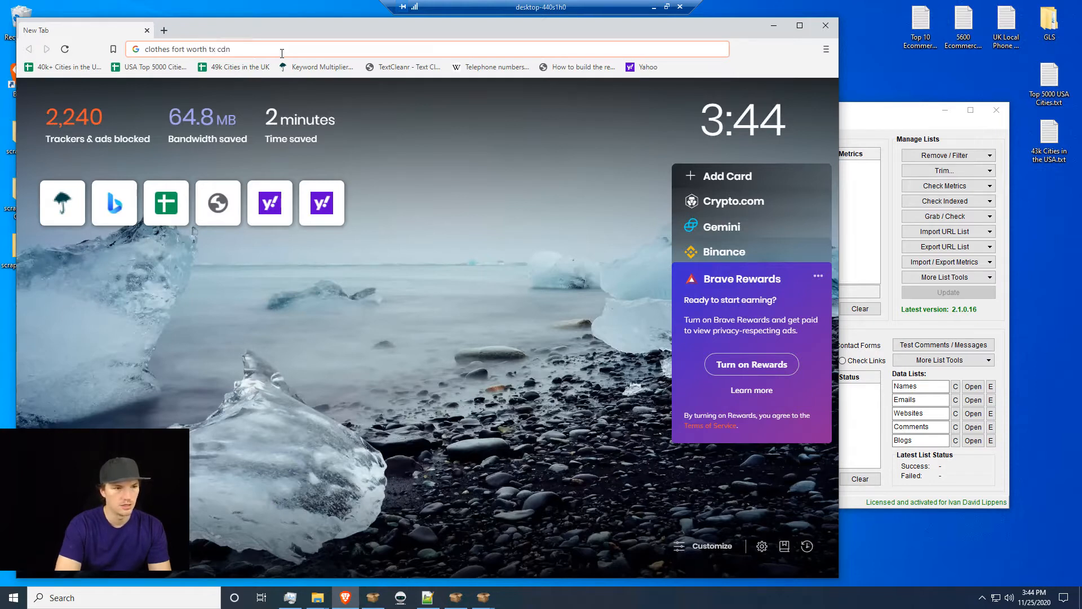
type("hopify.com")
key("Return")
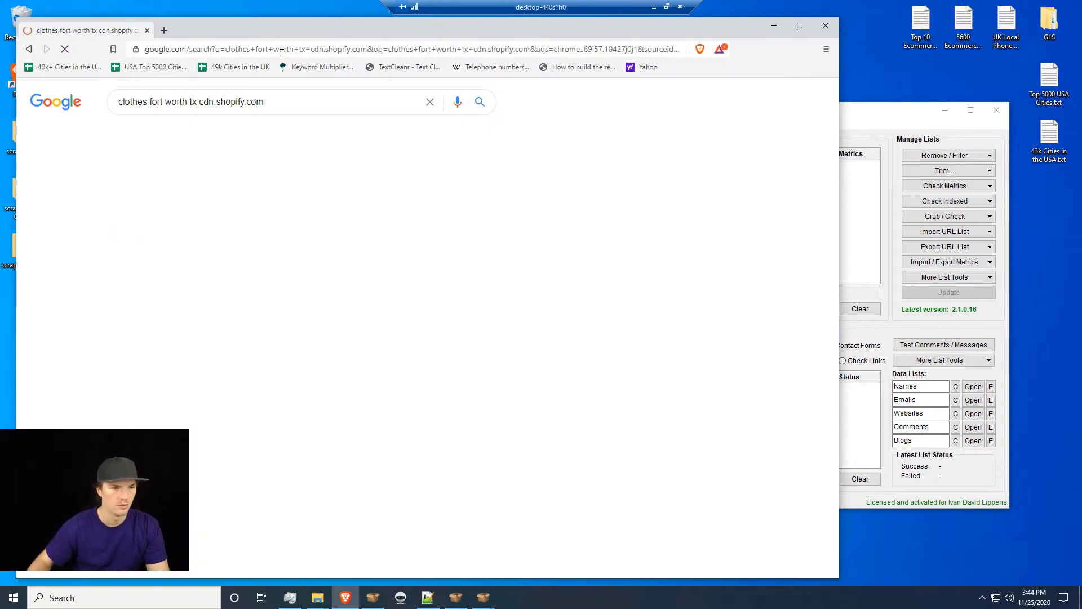
scroll(346, 328, "down", 2)
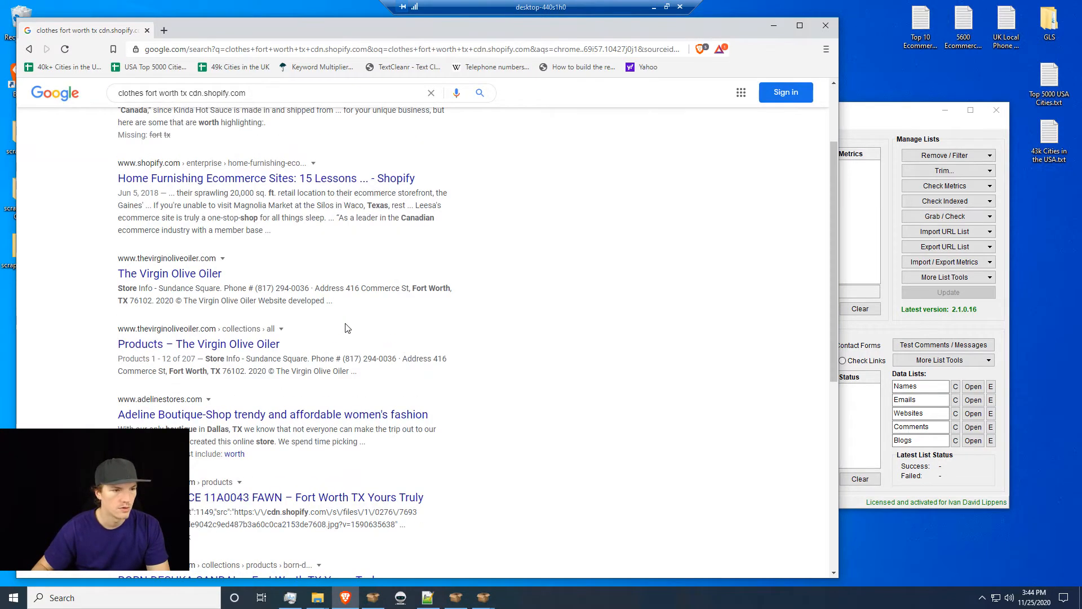
scroll(346, 328, "down", 3)
Open The Virgin Olive Oiler store from the results, inspect its page source for cdn.shopify.com, and close the browser
middle_click(167, 170)
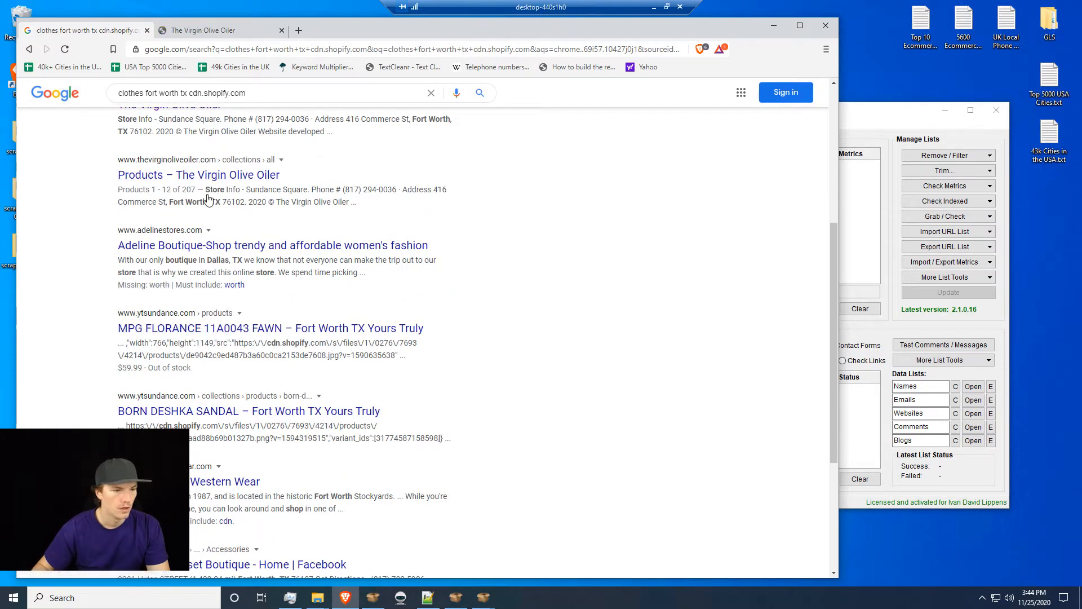
left_click(194, 33)
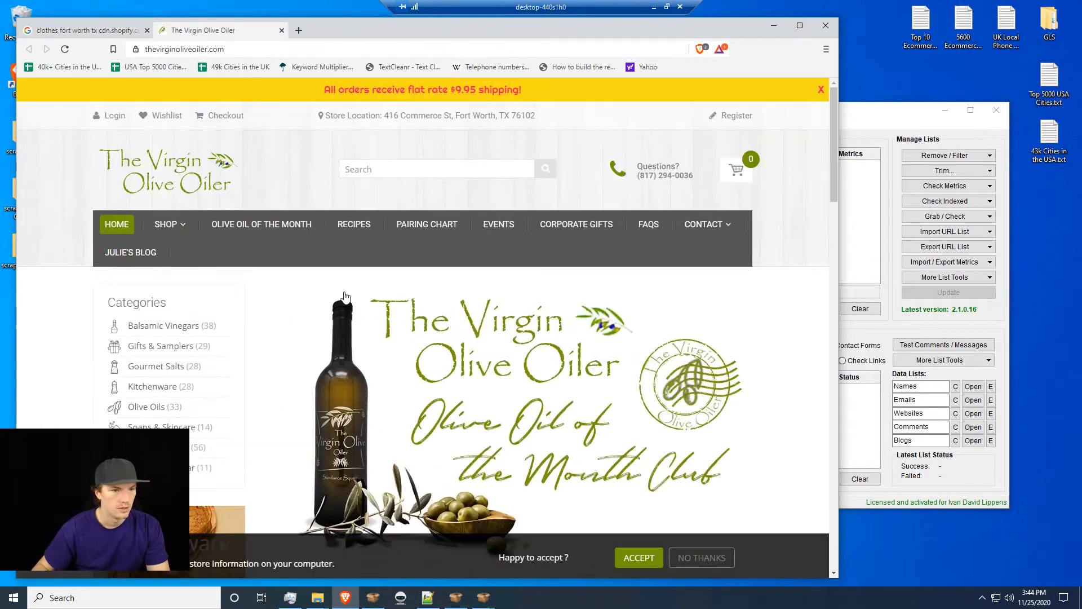
right_click(302, 188)
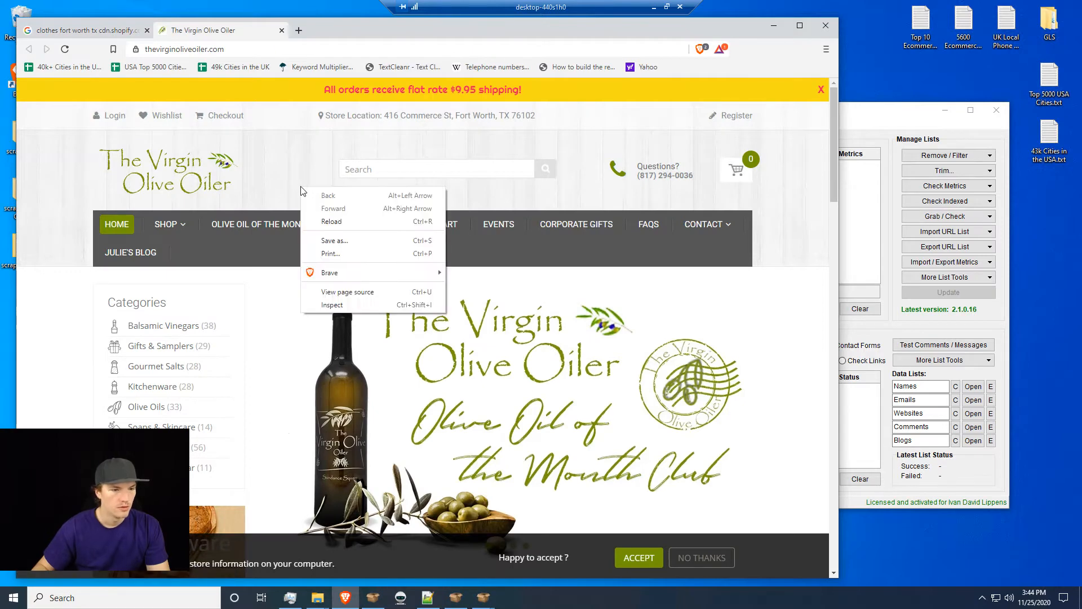
left_click(361, 293)
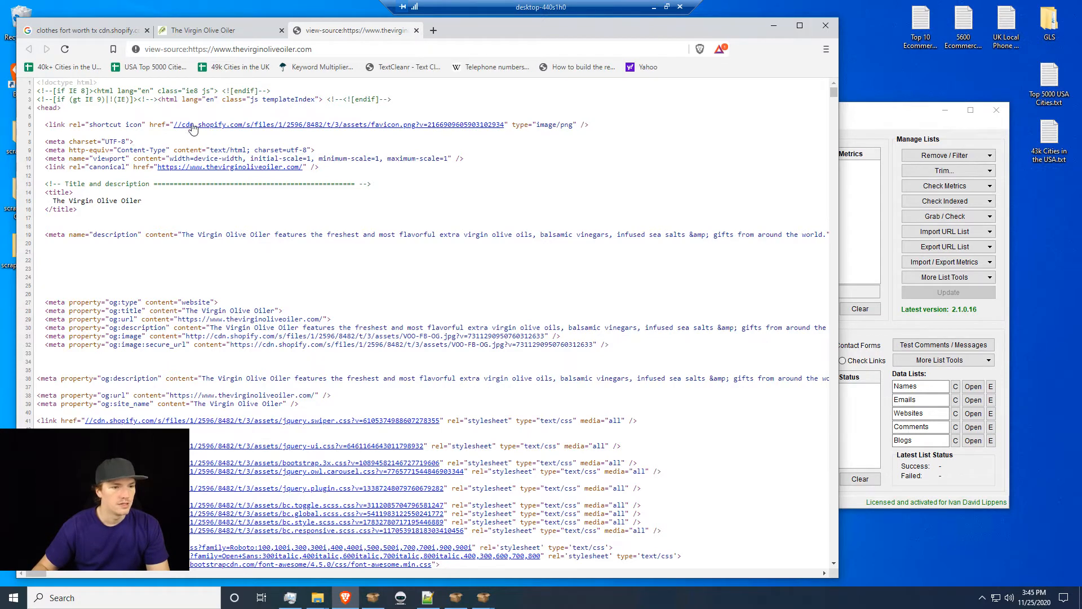
left_click(416, 30)
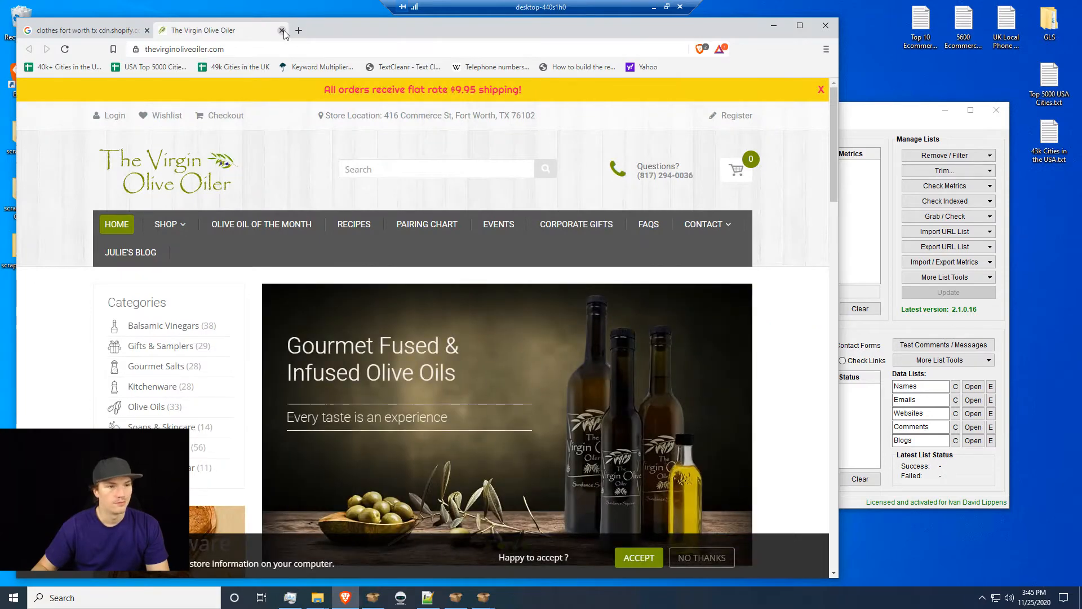
left_click(281, 30)
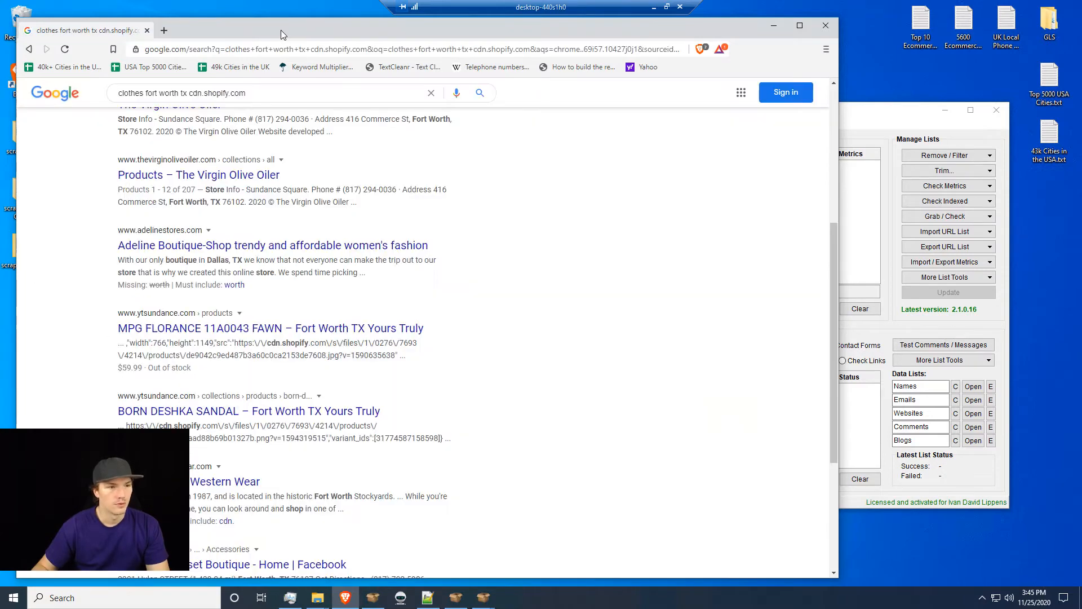
left_click(825, 26)
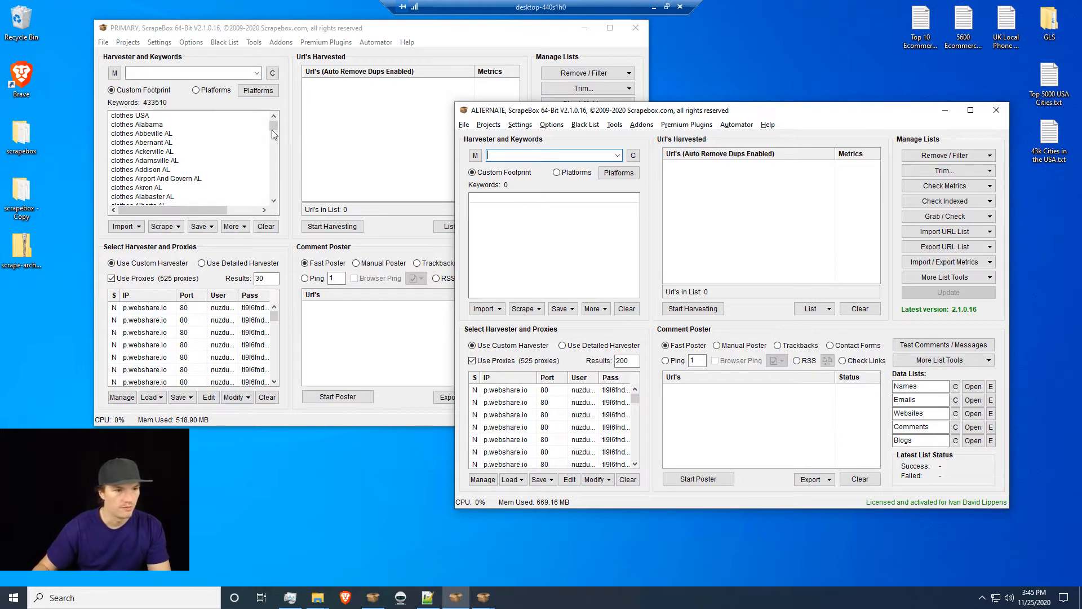
Enter cdn.shopify.com as the custom footprint in the primary ScrapeBox window, consulting the alternate window's footprint history
left_click(183, 105)
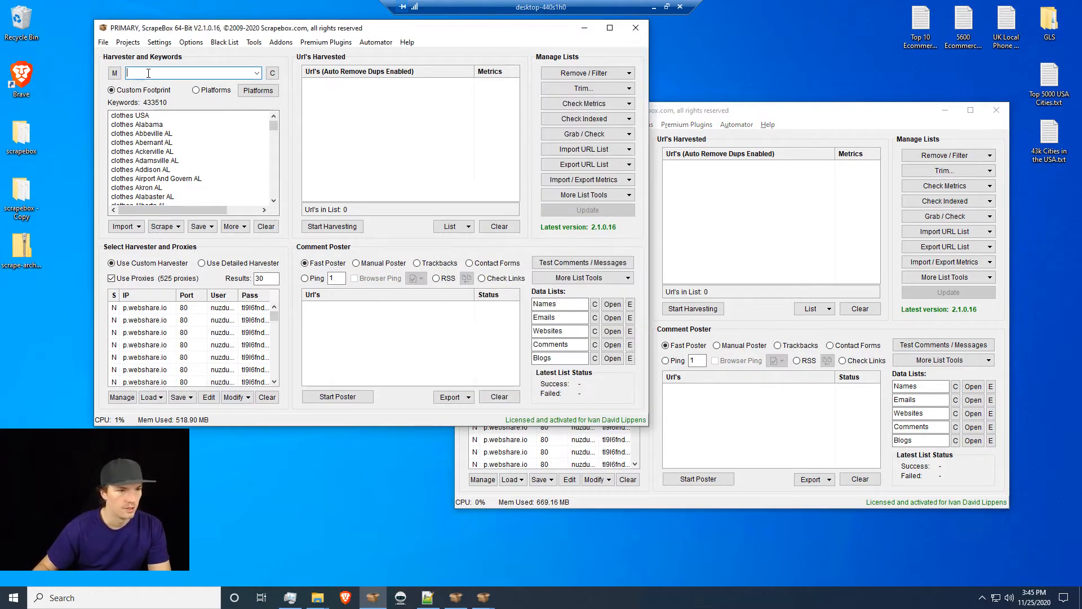
left_click(709, 116)
left_click(617, 155)
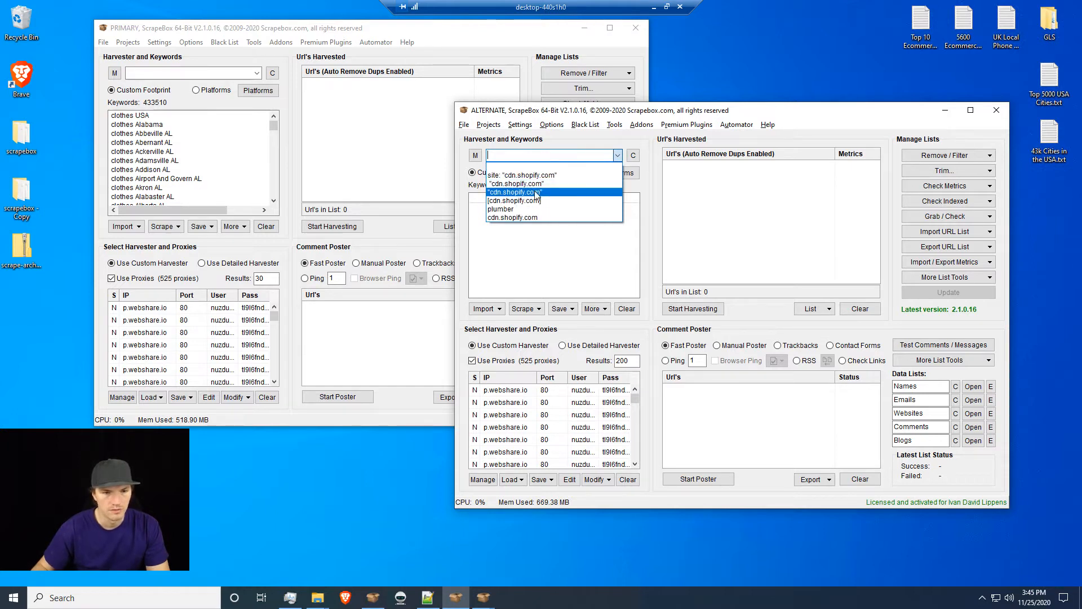
left_click(619, 157)
left_click(291, 69)
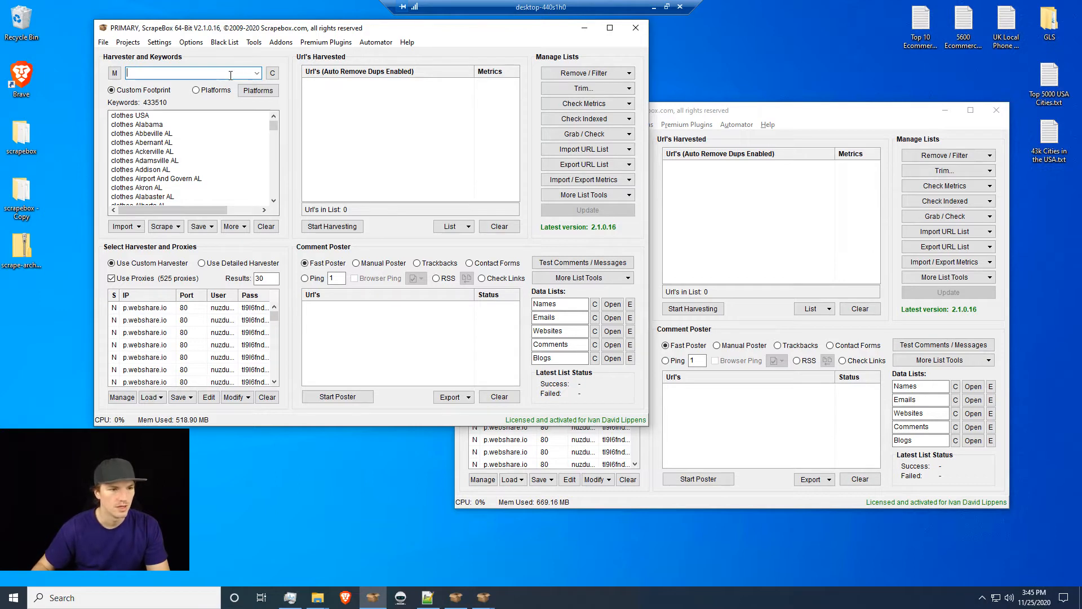
type("cdn")
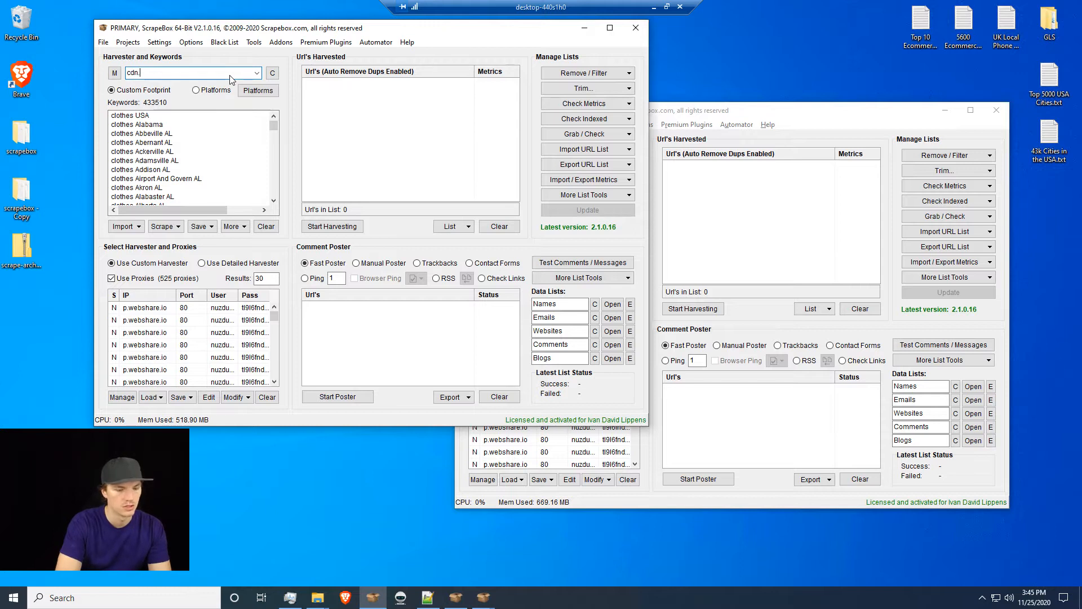
type(".shopify.com")
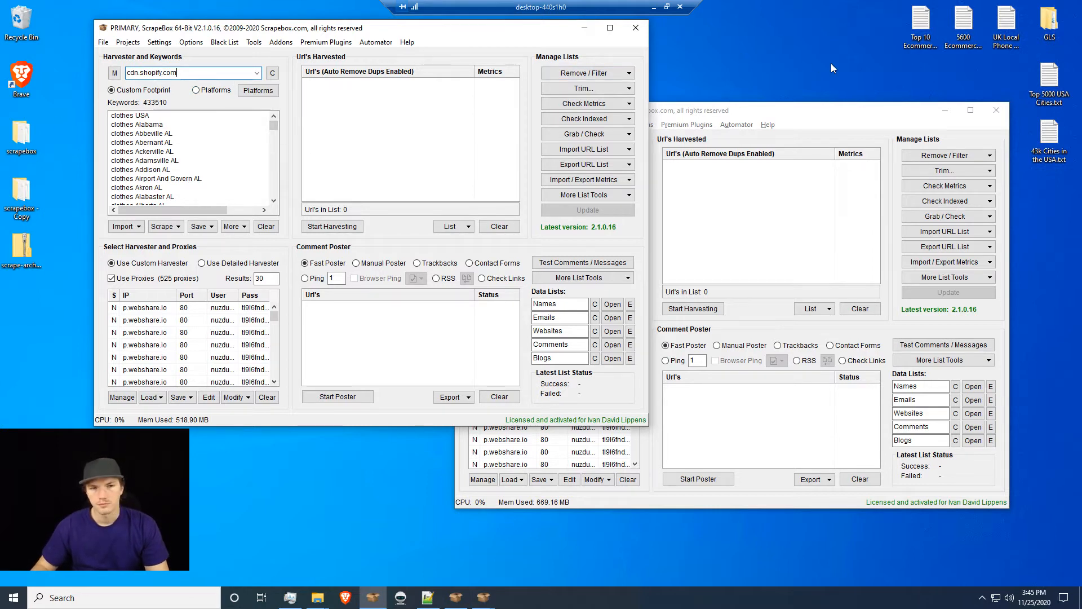
Clear the keyword list in the primary ScrapeBox window and review the desktop file Top 10 Ecommerce Niches.txt
left_click(265, 226)
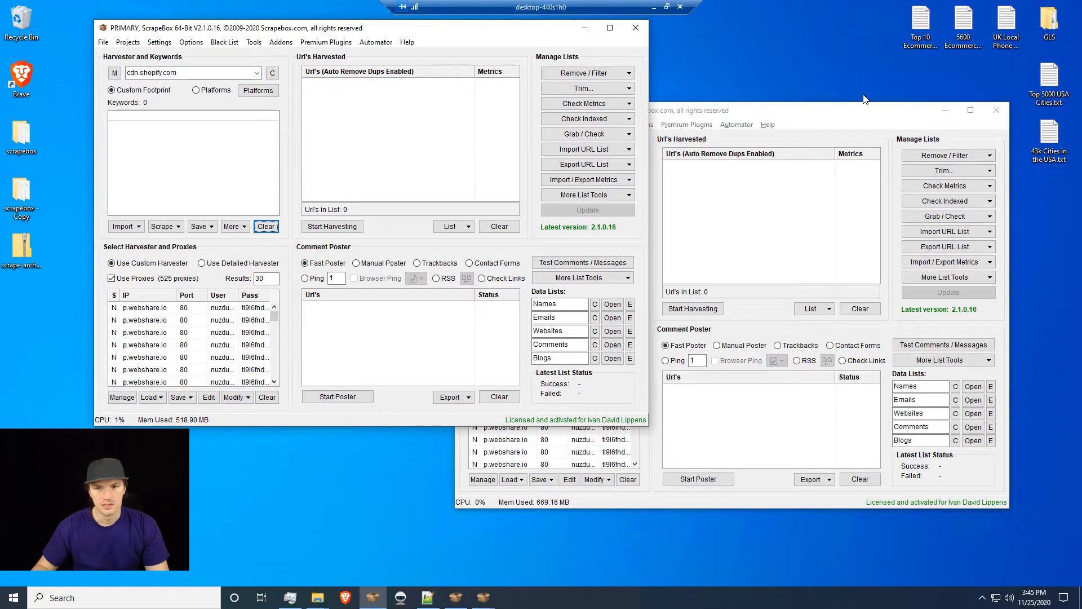
double_click(922, 28)
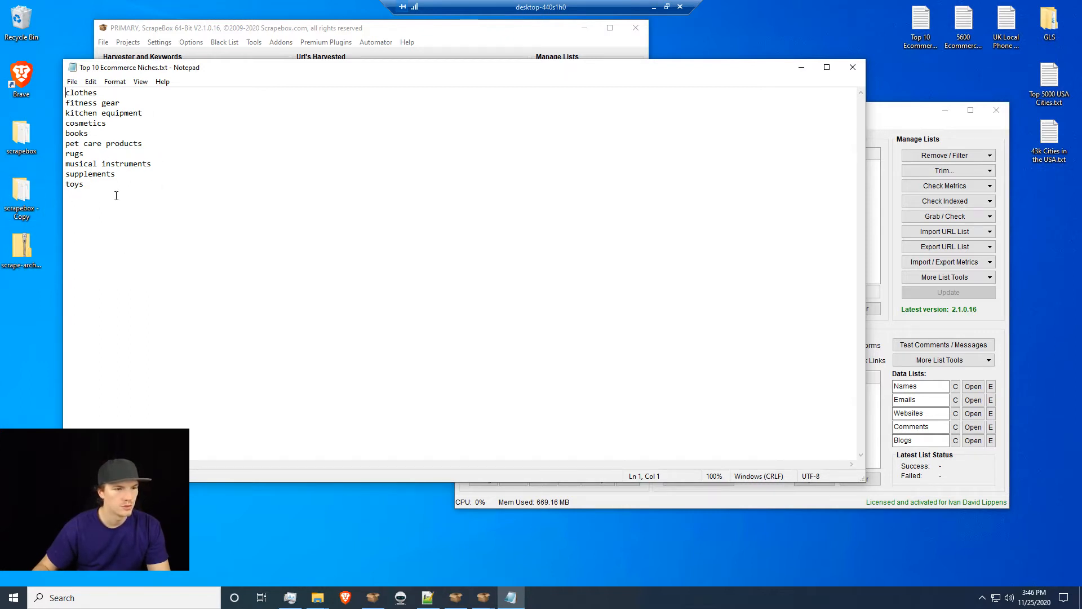
left_click(852, 67)
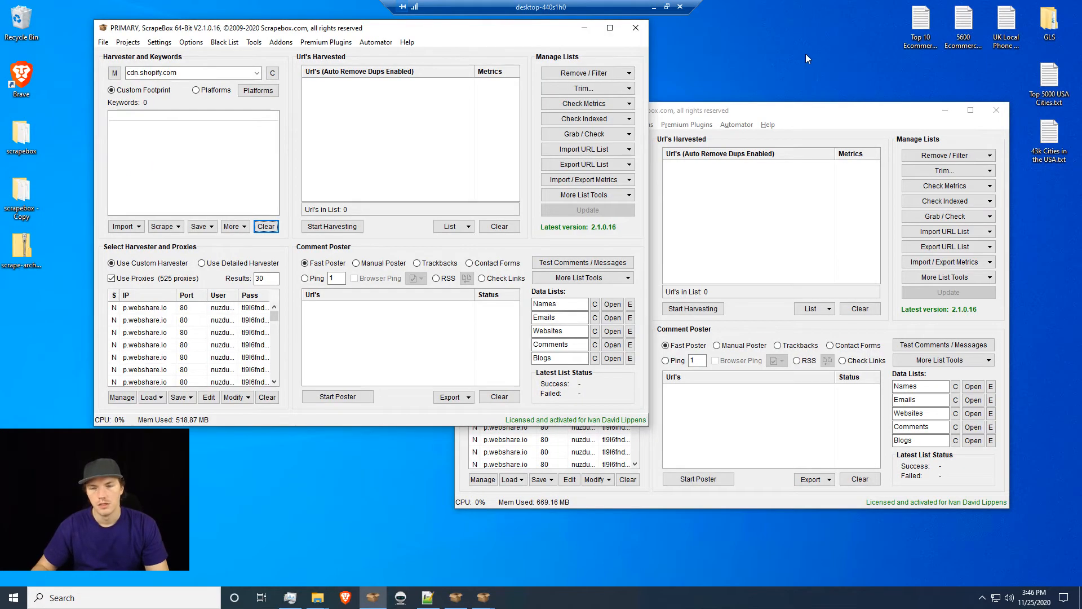
Examine the niches in the desktop file 5600 Ecommerce Niches and Categories.txt, including the water filter and vehicle entries
double_click(963, 45)
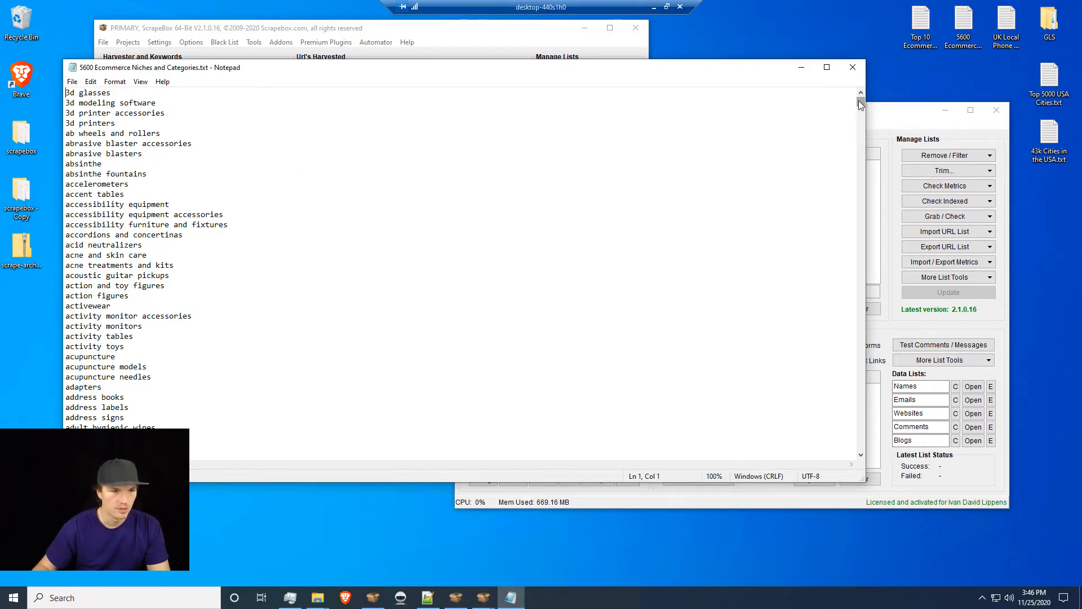
left_click_drag(859, 103, 859, 469)
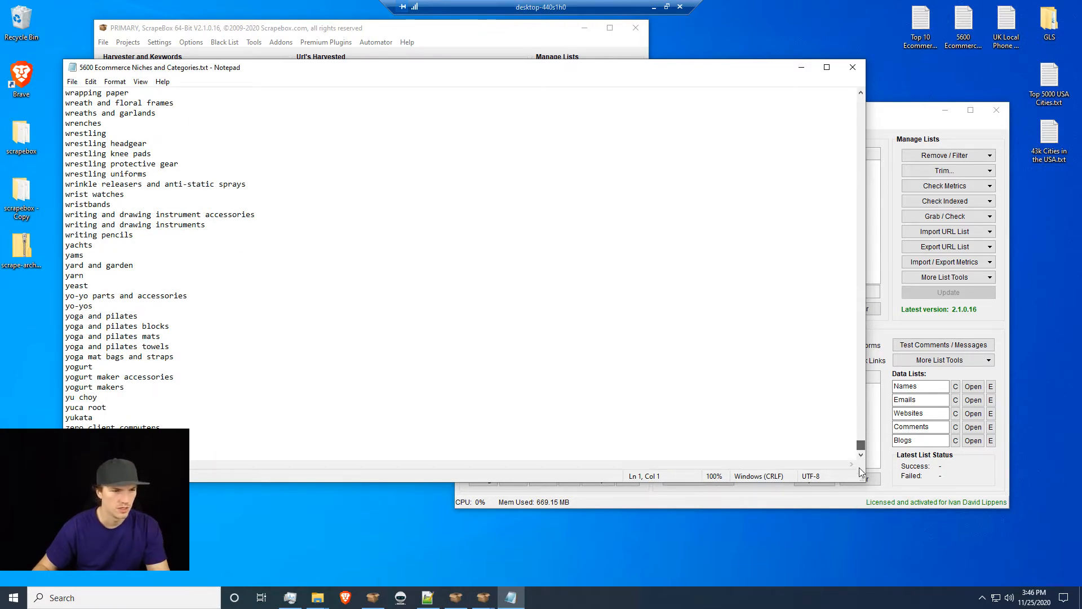
left_click_drag(859, 446, 858, 430)
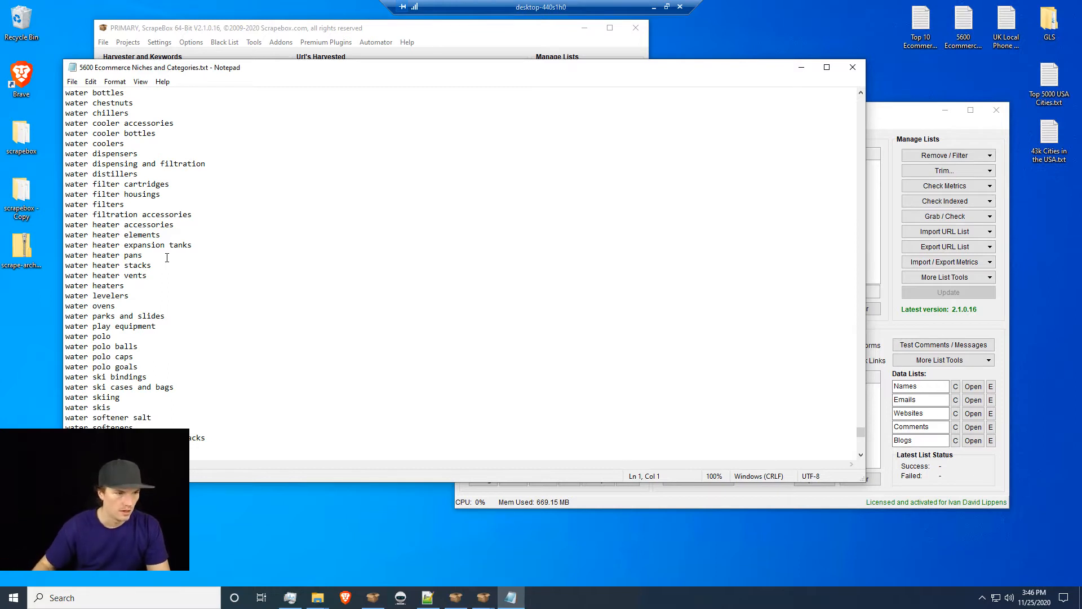
left_click_drag(125, 204, 36, 208)
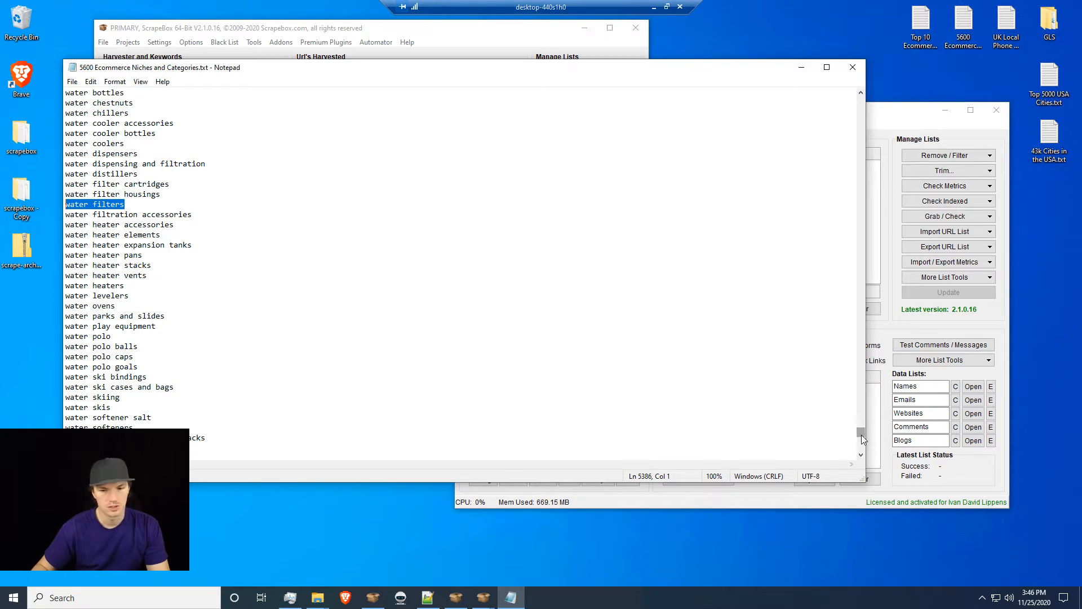
left_click_drag(861, 434, 861, 424)
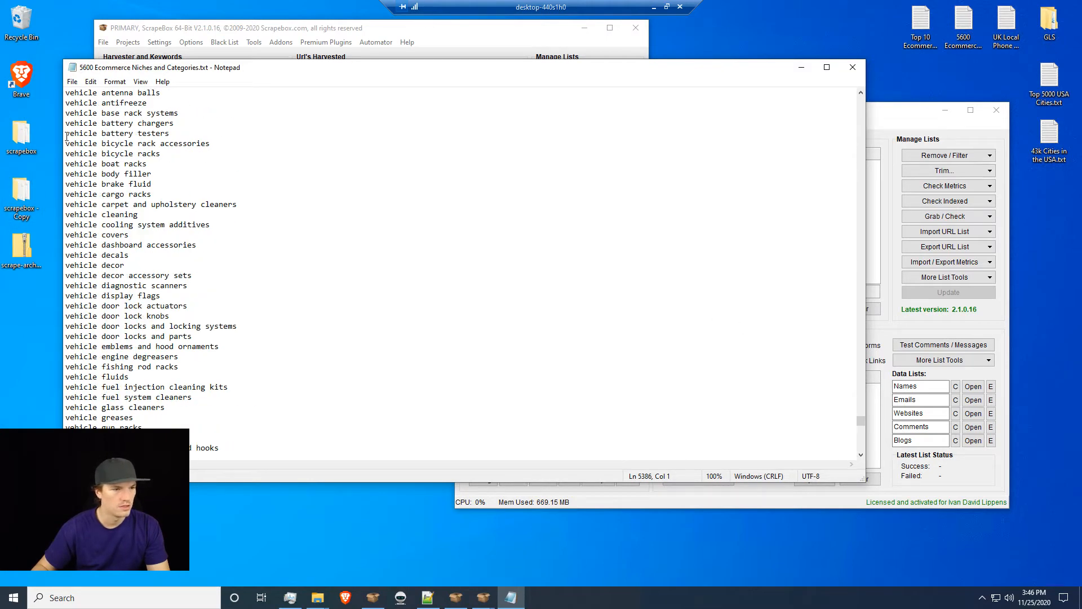
left_click_drag(66, 136, 236, 384)
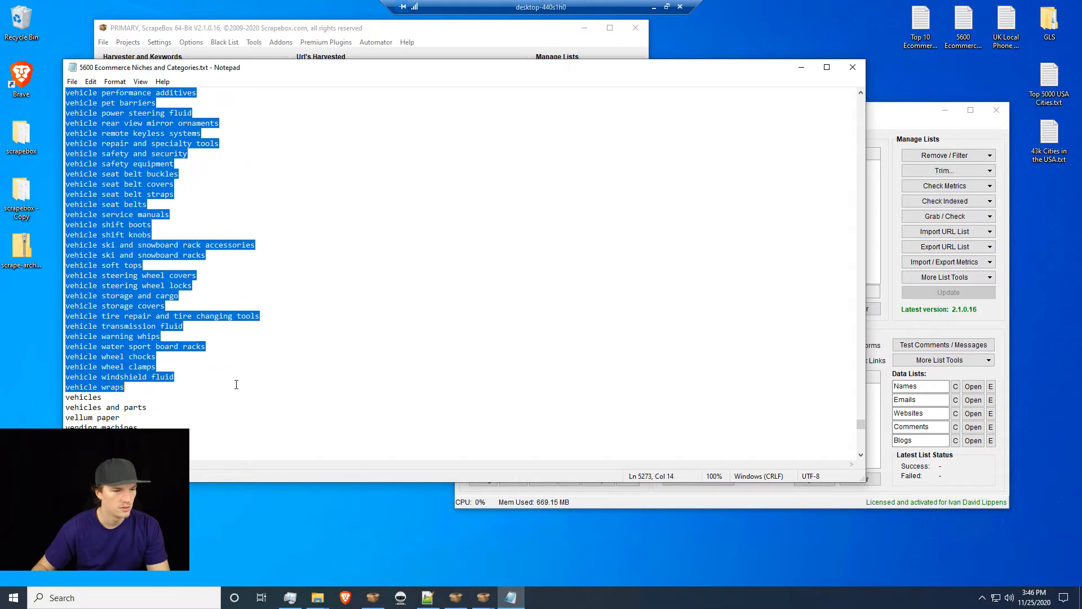
left_click_drag(234, 209, 231, 124)
scroll(224, 234, "down", 17)
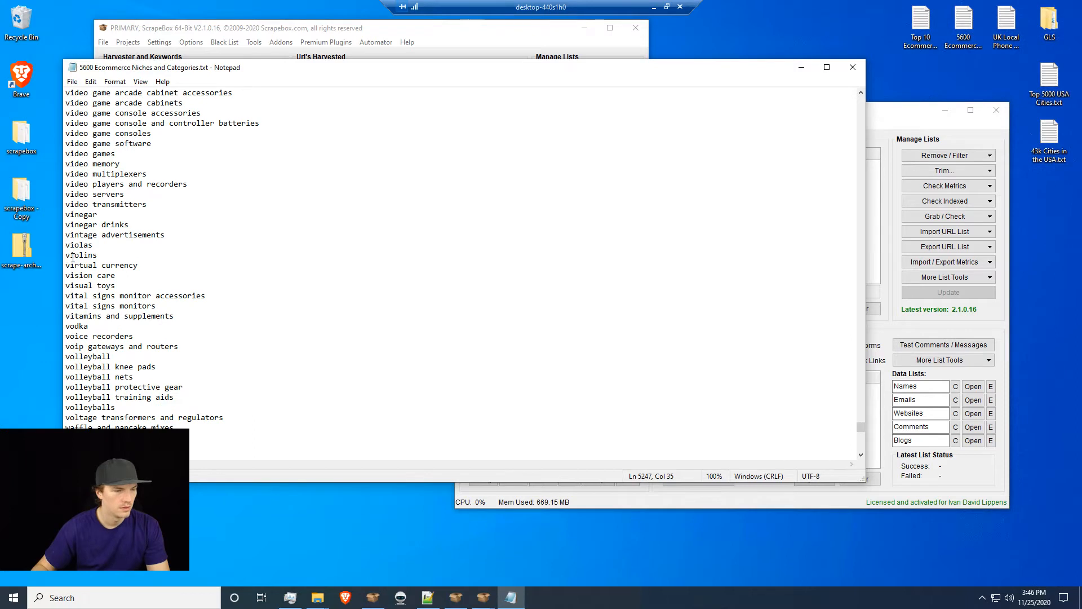
Copy the niches from waffle irons through wall shelves and ledges and minimize the niche file
scroll(76, 259, "down", 7)
left_click_drag(68, 233, 227, 408)
key("ctrl+c")
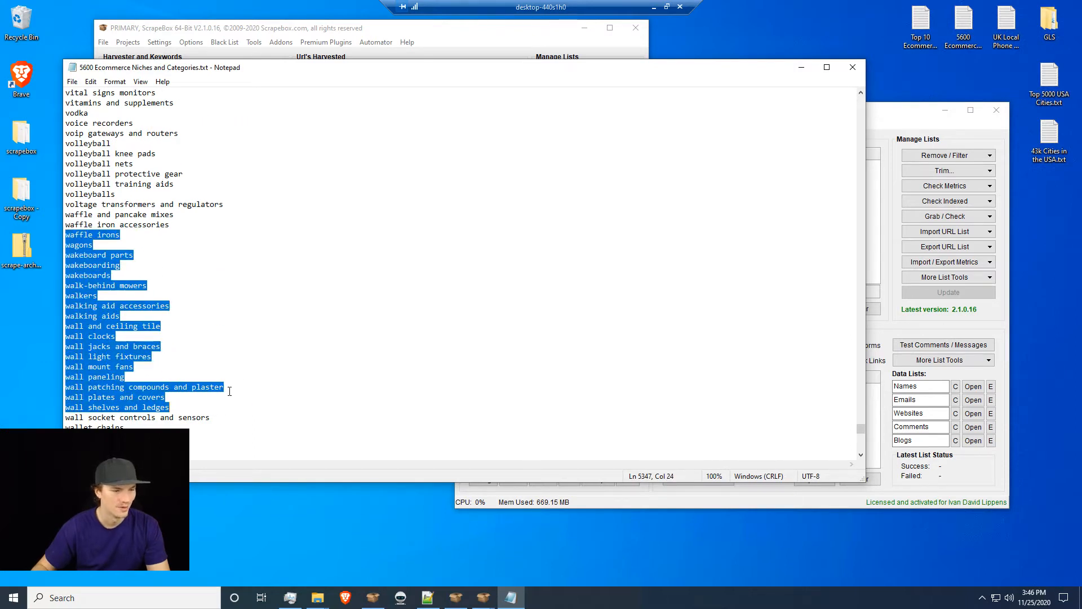
left_click(801, 67)
Create a new text document on the desktop and name it 685415.txt
right_click(747, 6)
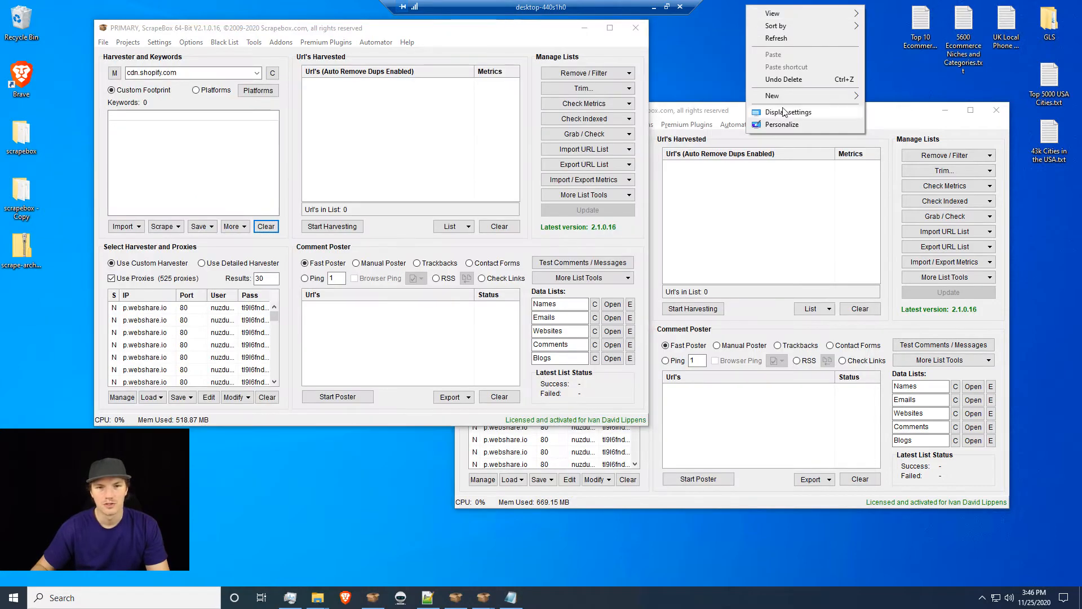
mouse_move(789, 96)
left_click(890, 151)
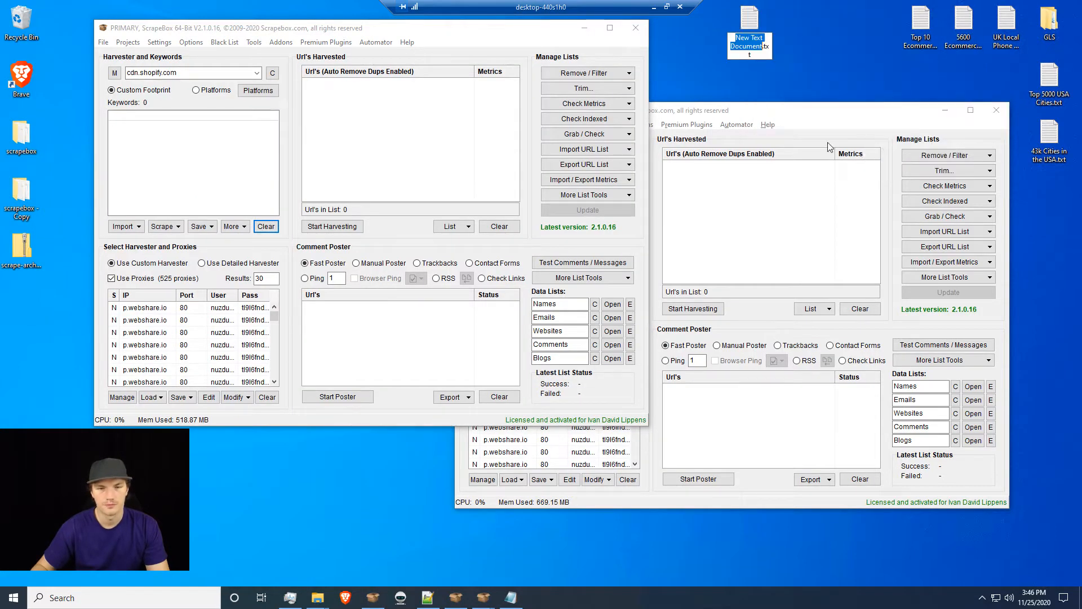
type("685415")
key("Return")
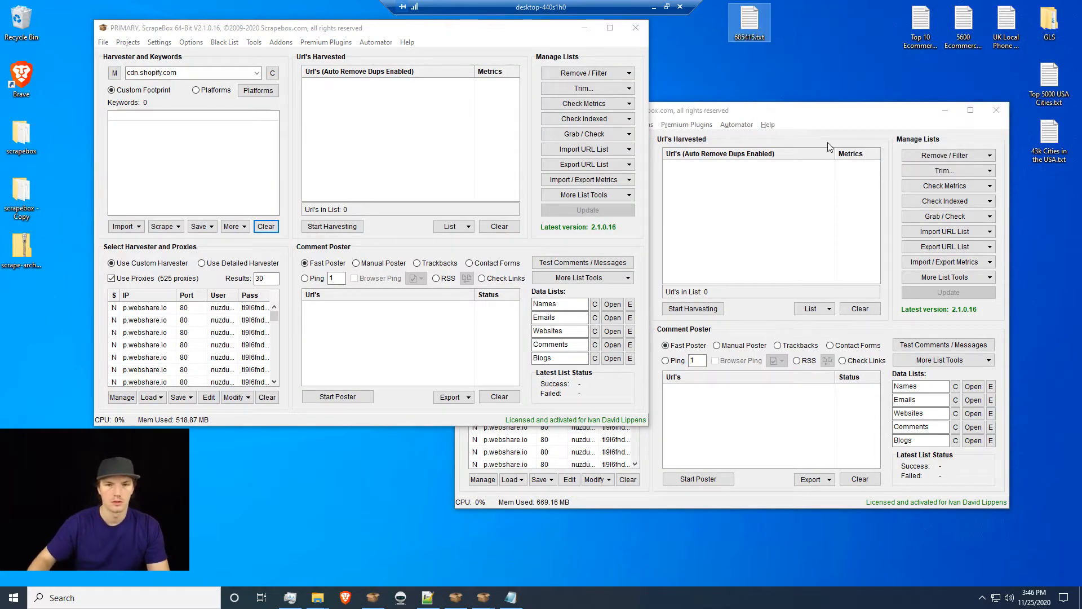
Paste the copied niches into 685415.txt, save the file and close it
double_click(745, 36)
key("ctrl+v")
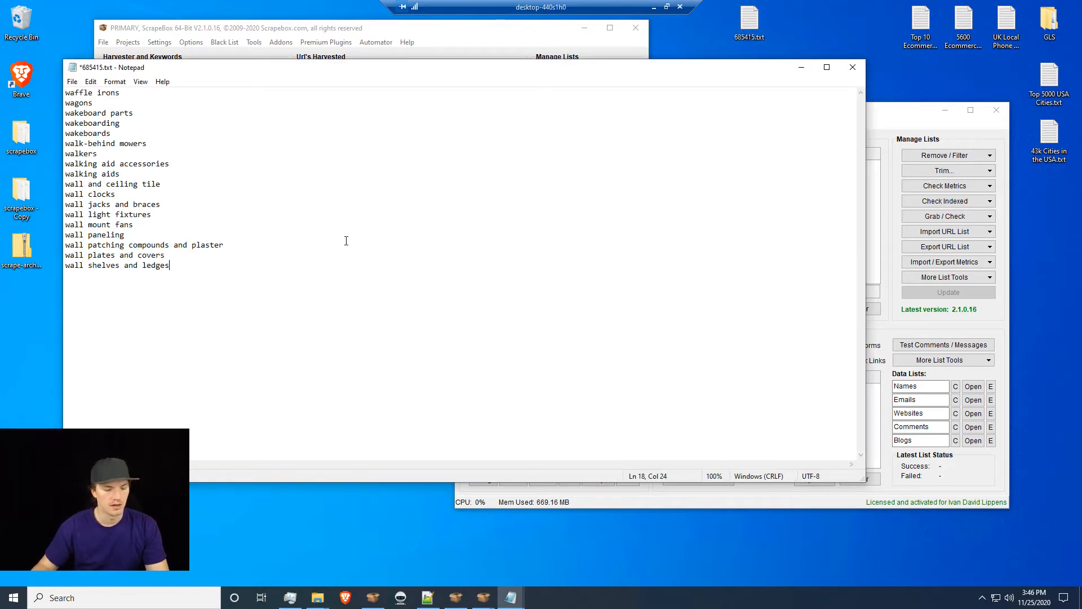
key("ctrl+s")
left_click(852, 66)
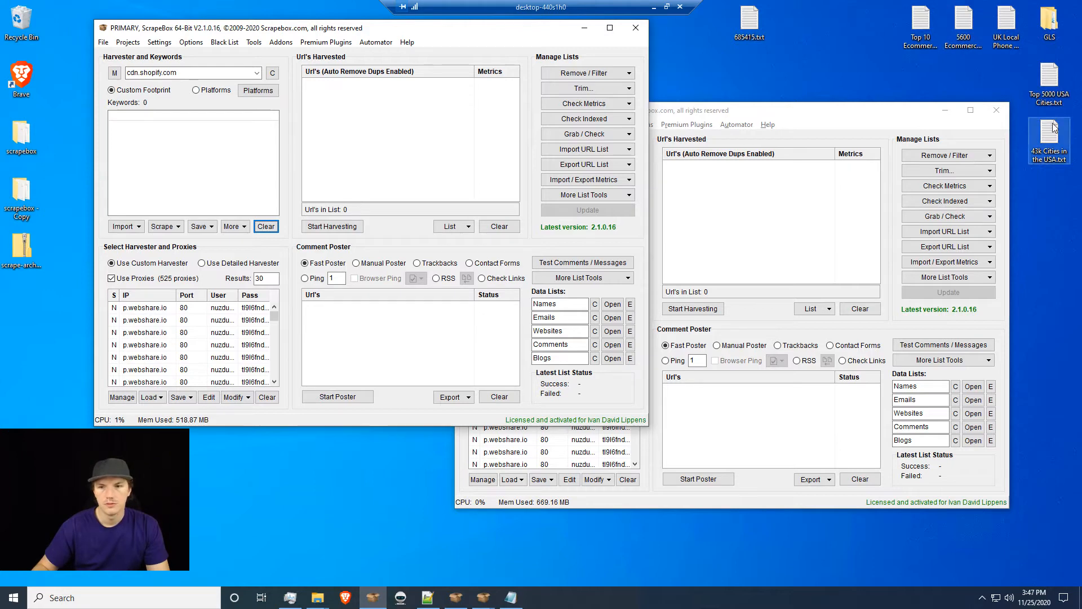
Load Top 5000 USA Cities.txt as keywords in the primary instance and merge them with the niches in 685415.txt
left_click_drag(1049, 93, 205, 169)
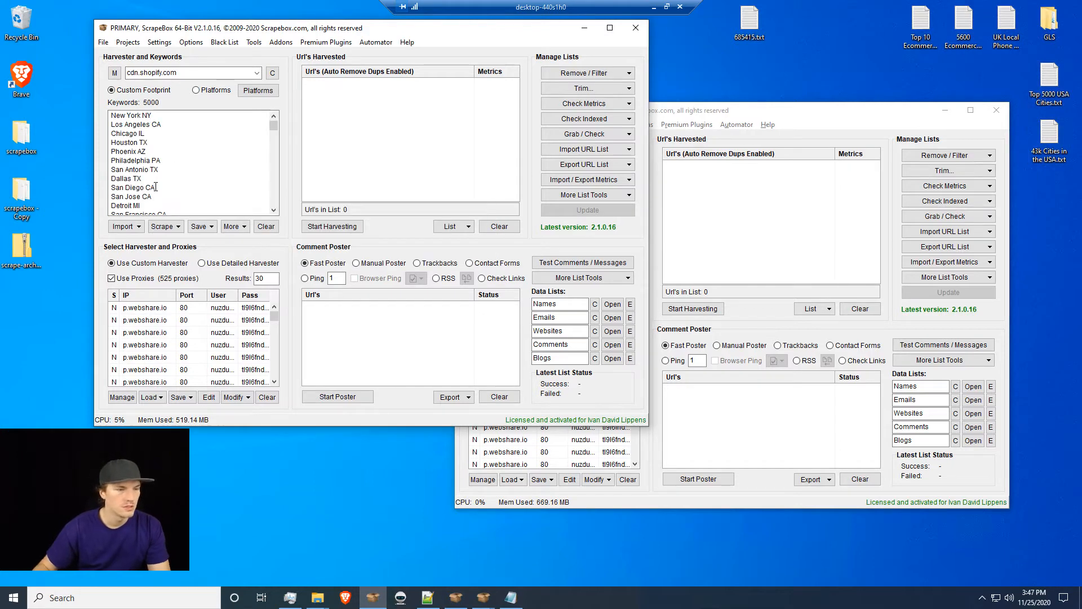
left_click(115, 72)
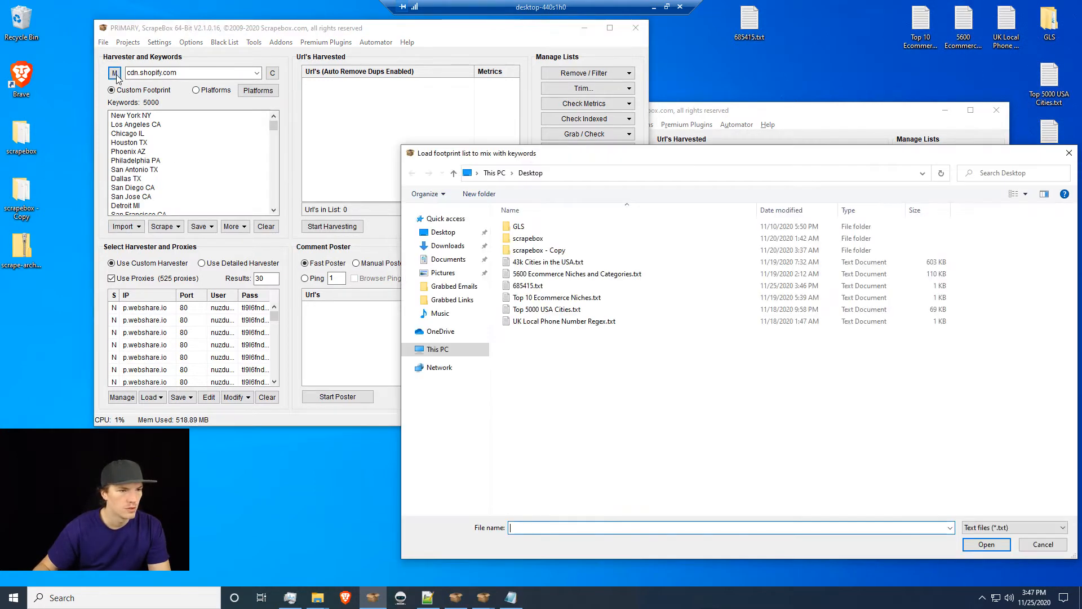
left_click(528, 285)
left_click(995, 542)
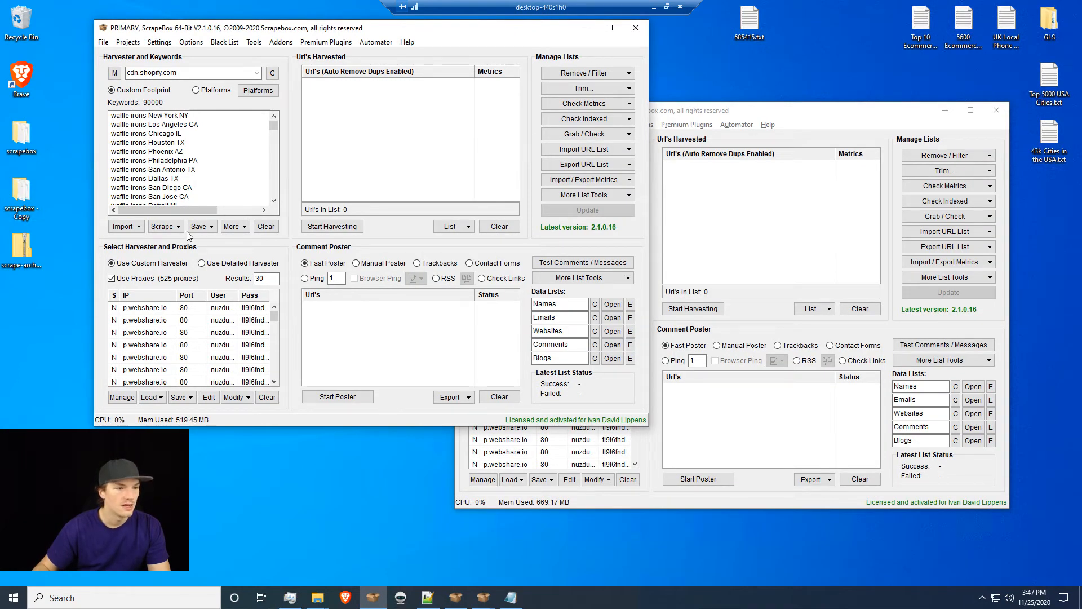
Select Yahoo instead of Bing as the only search engine in the Custom Harvester and start the harvest
left_click(334, 226)
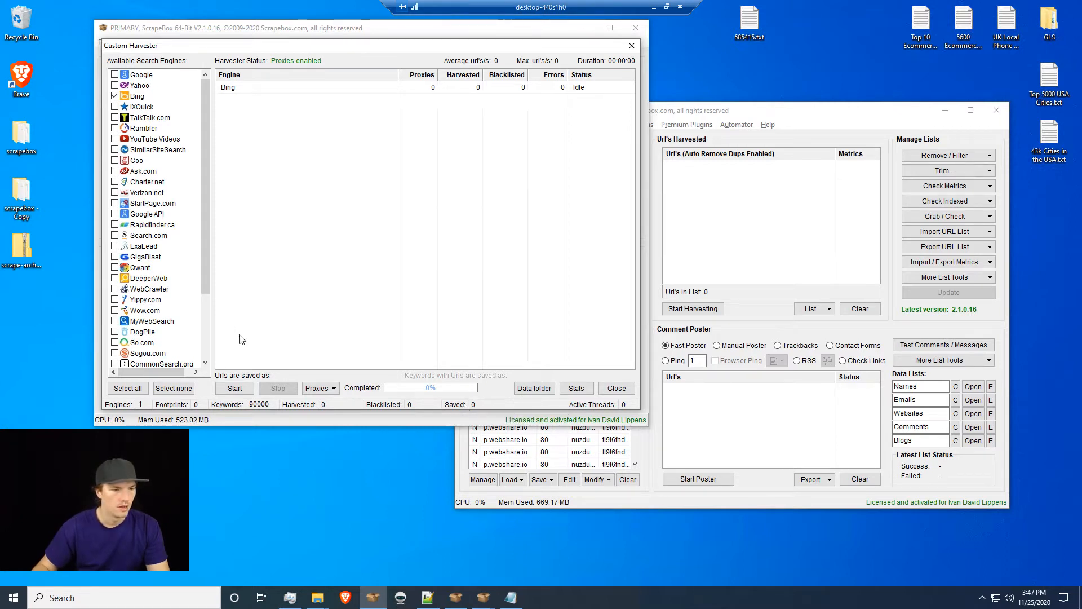
left_click(114, 97)
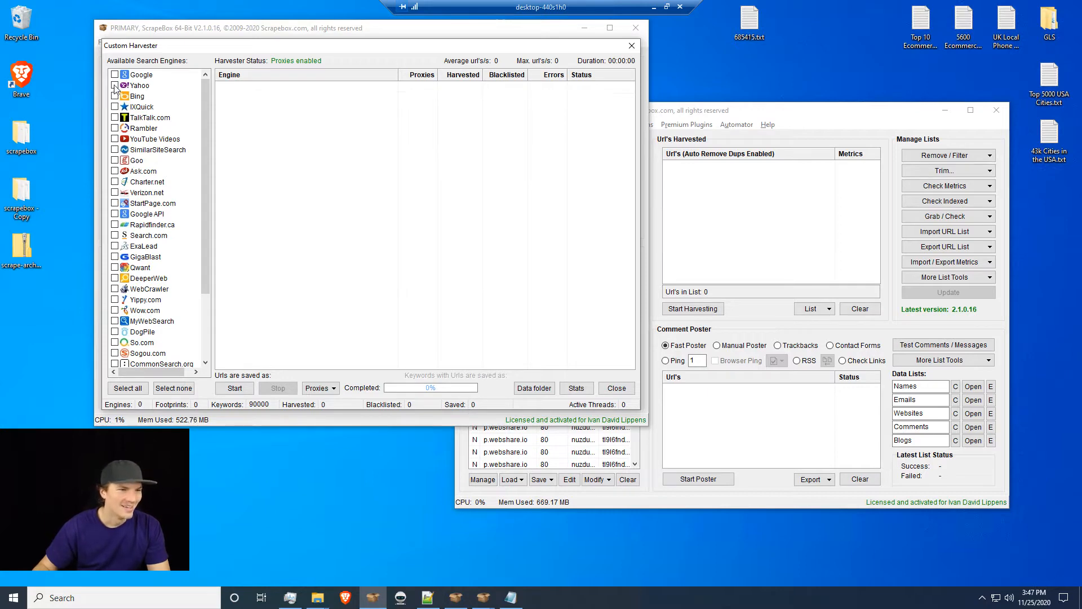
left_click(114, 86)
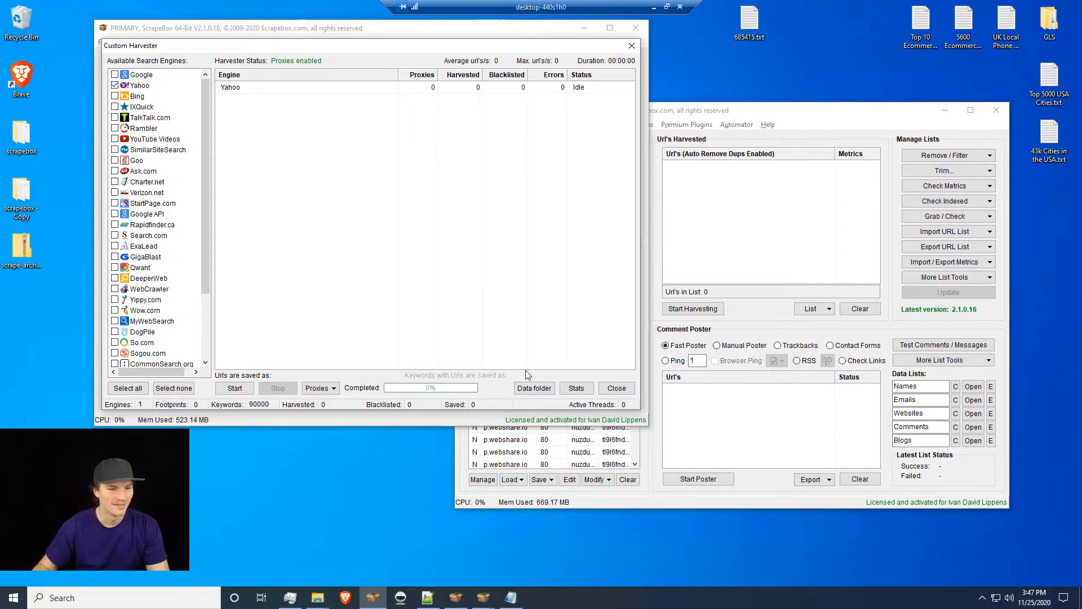
left_click(616, 388)
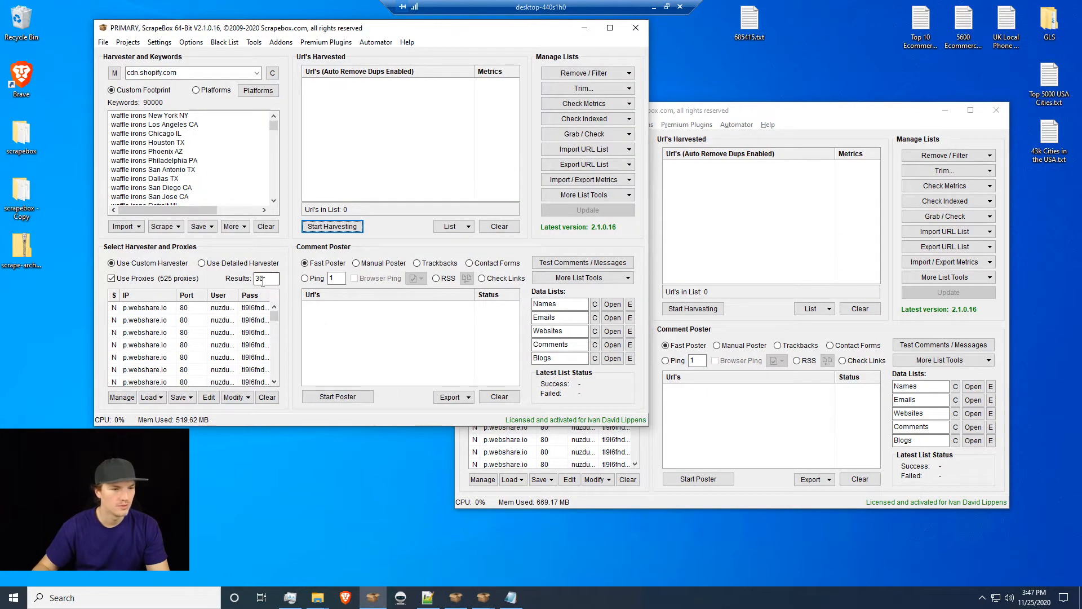
left_click(332, 226)
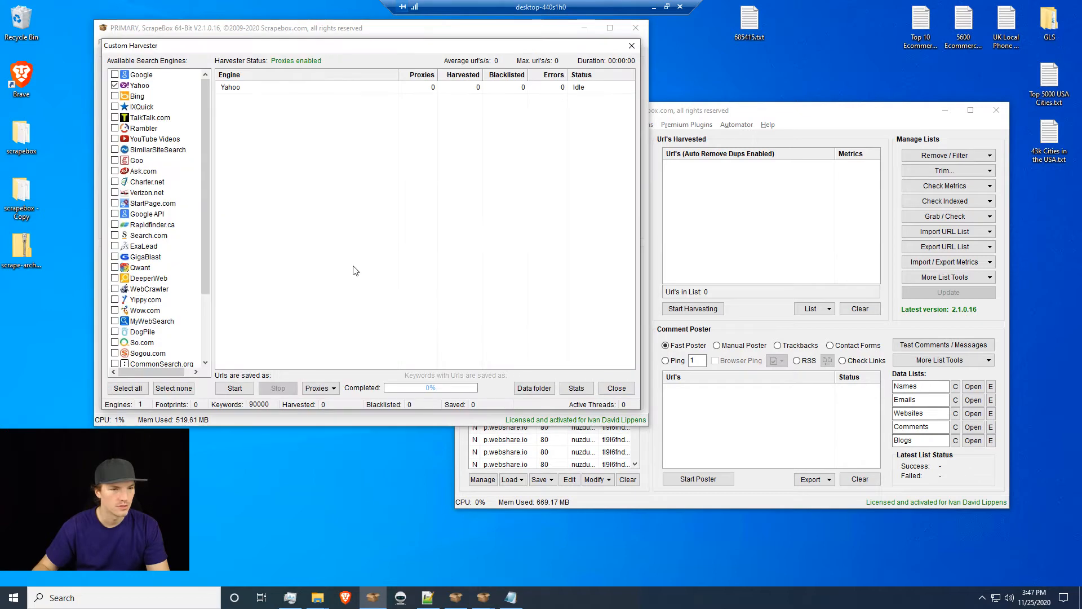
left_click(235, 387)
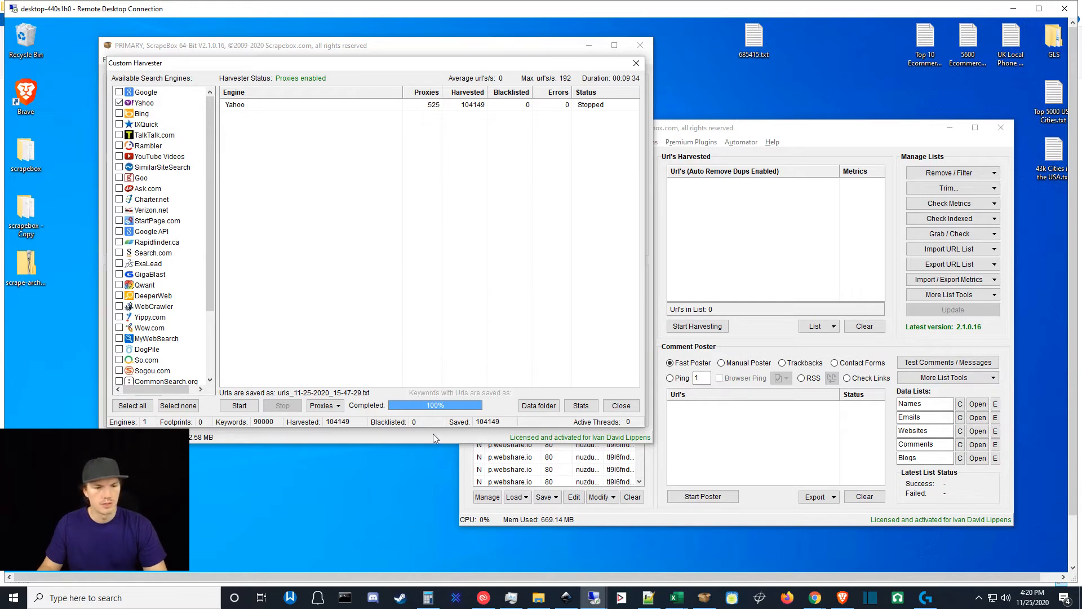
Review the harvester's keyword statistics down to the wall shelves and ledges entries, and exit to the main window with the harvested URLs
left_click_drag(632, 107, 637, 401)
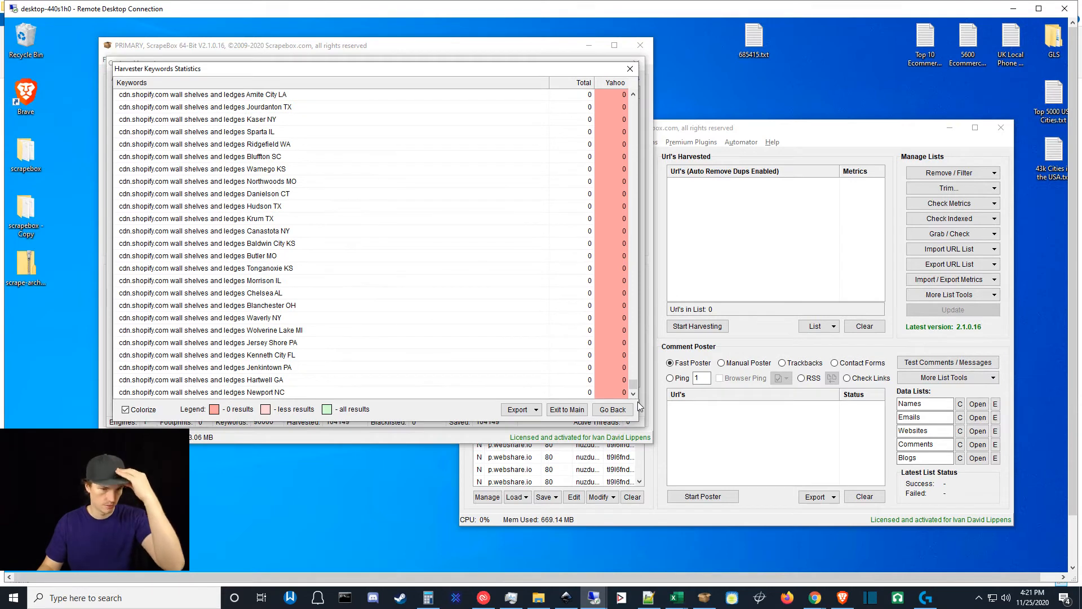
left_click(569, 410)
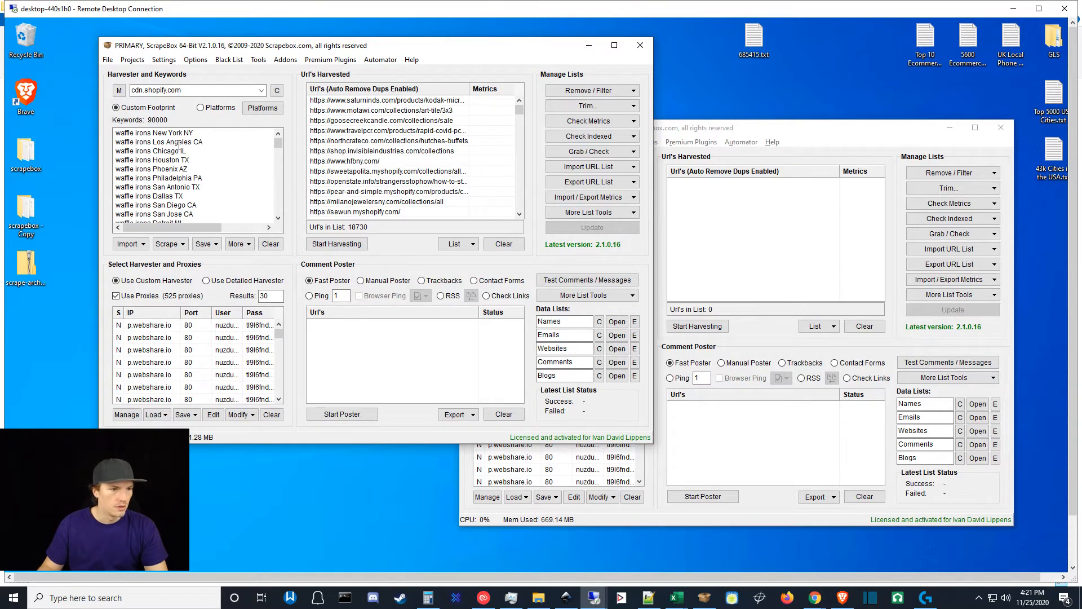
mouse_move(278, 143)
left_mouse_down()
mouse_move(277, 193)
mouse_move(278, 131)
left_mouse_up()
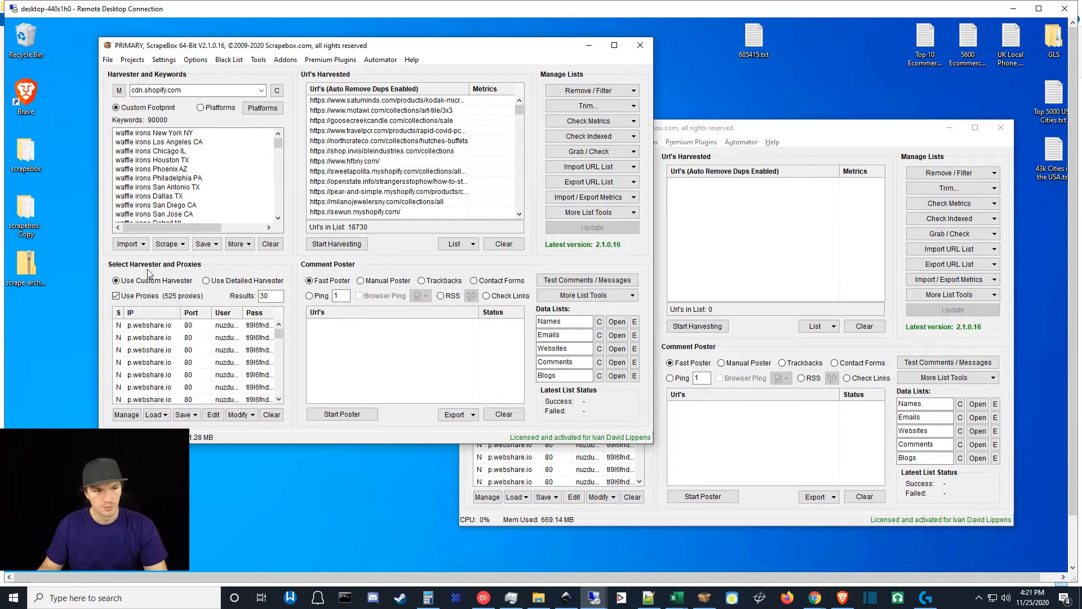
mouse_move(277, 142)
left_mouse_down()
mouse_move(267, 222)
mouse_move(286, 130)
left_mouse_up()
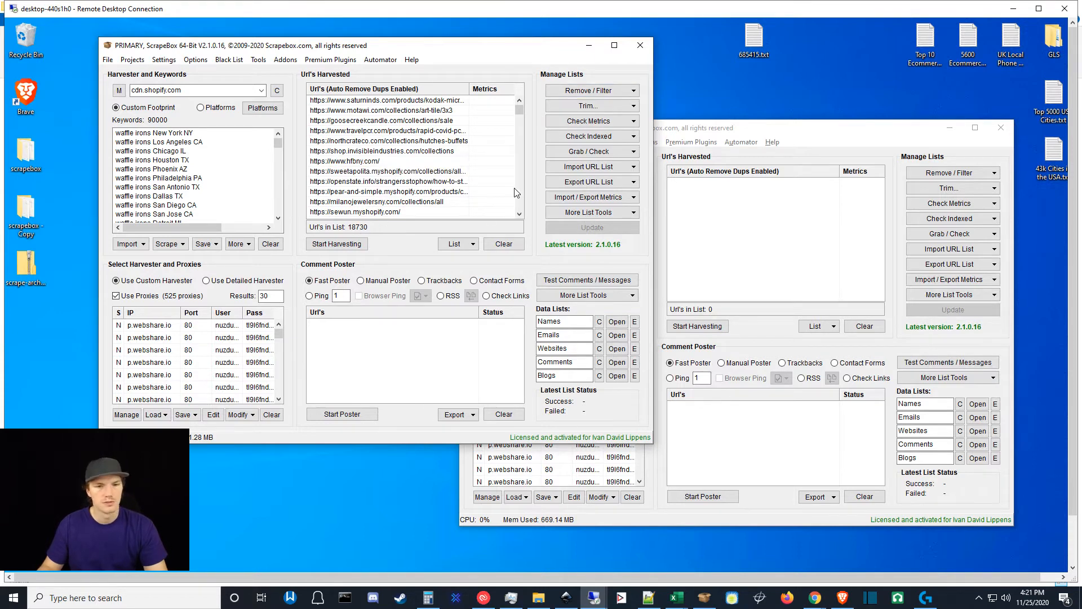
Export all harvested URLs as text to a desktop file named 123123.txt
left_click(581, 181)
left_click(580, 193)
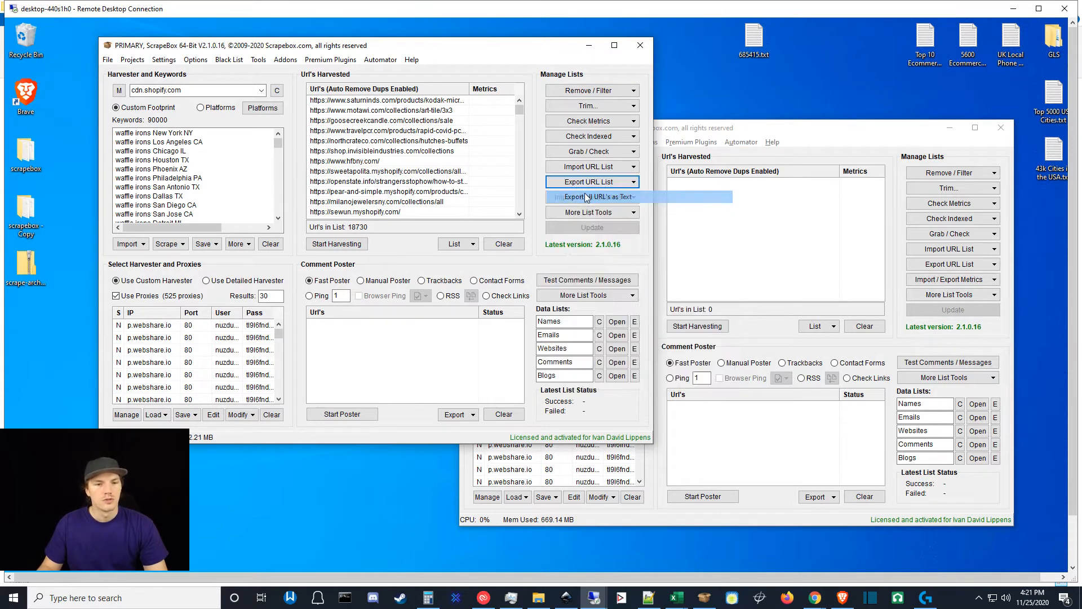
type("465456")
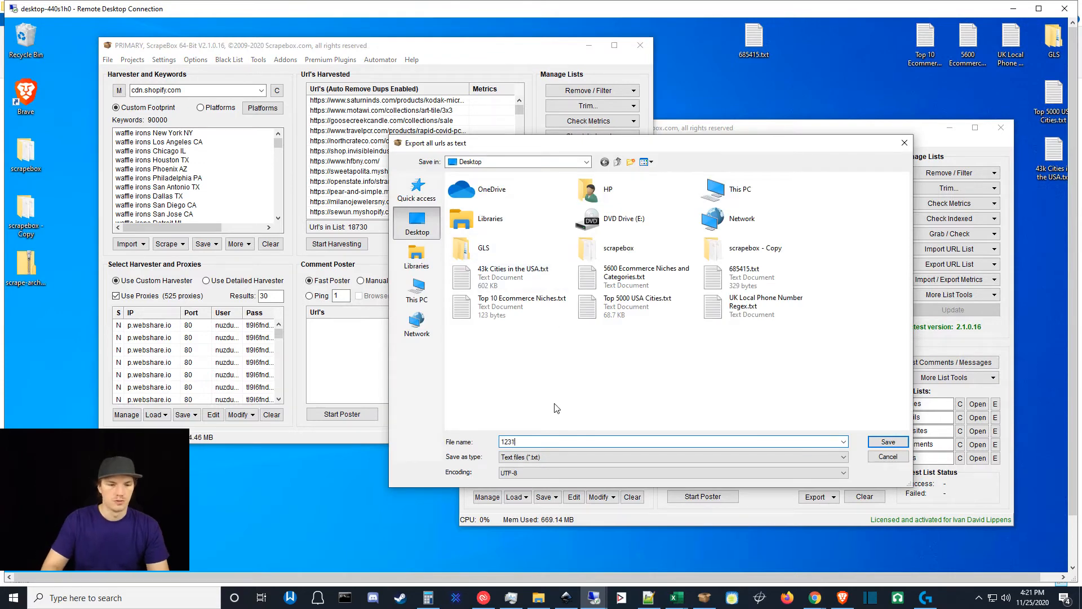
key("Return")
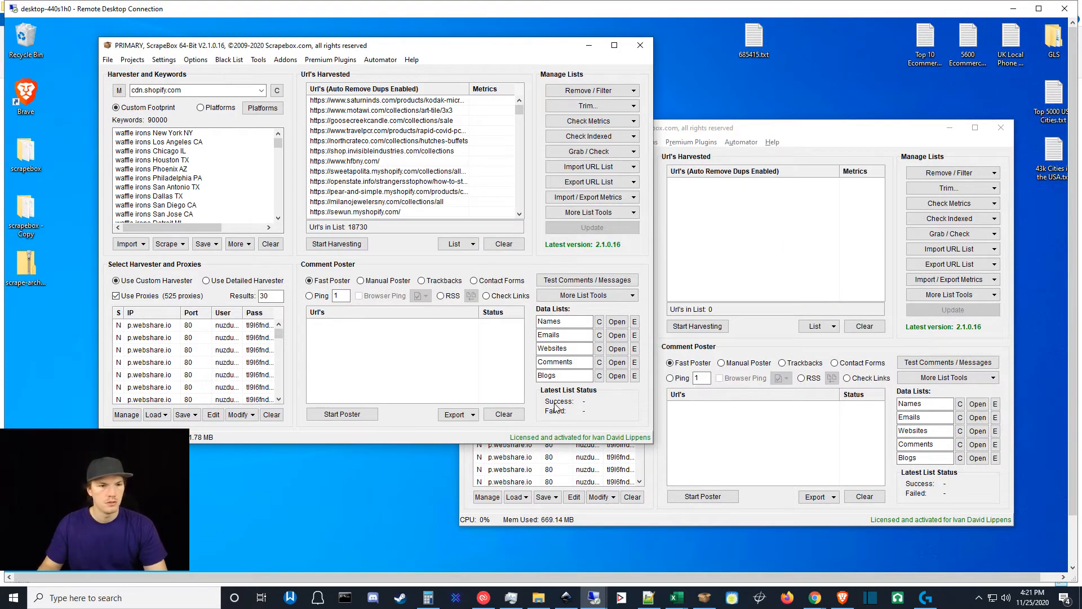
Maximize the remote desktop session and open the Page Scanner 64-bit add-on from the primary instance
left_click(1039, 9)
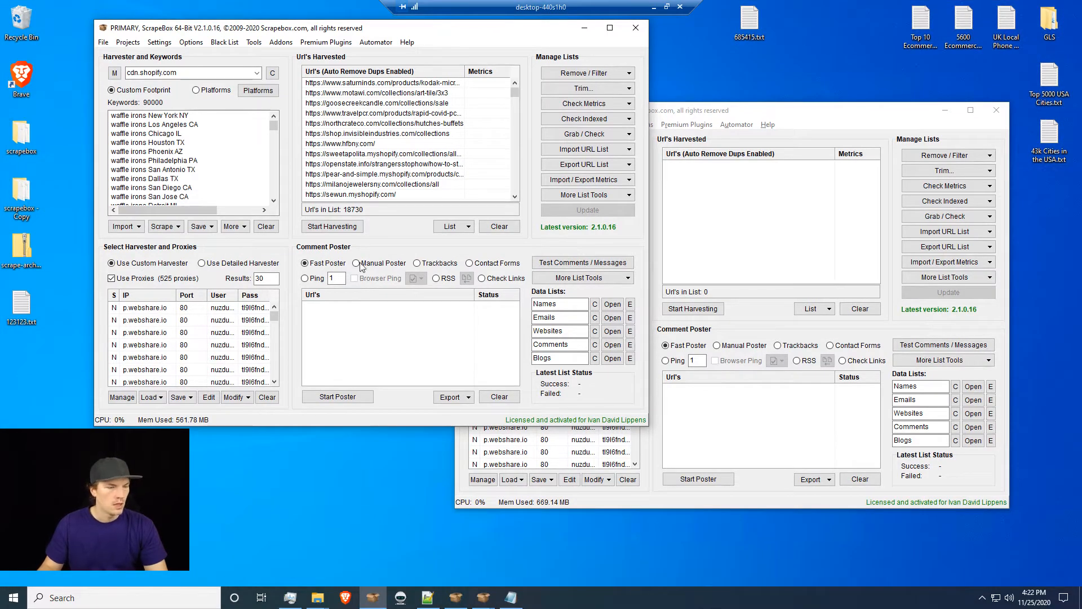
left_click(281, 42)
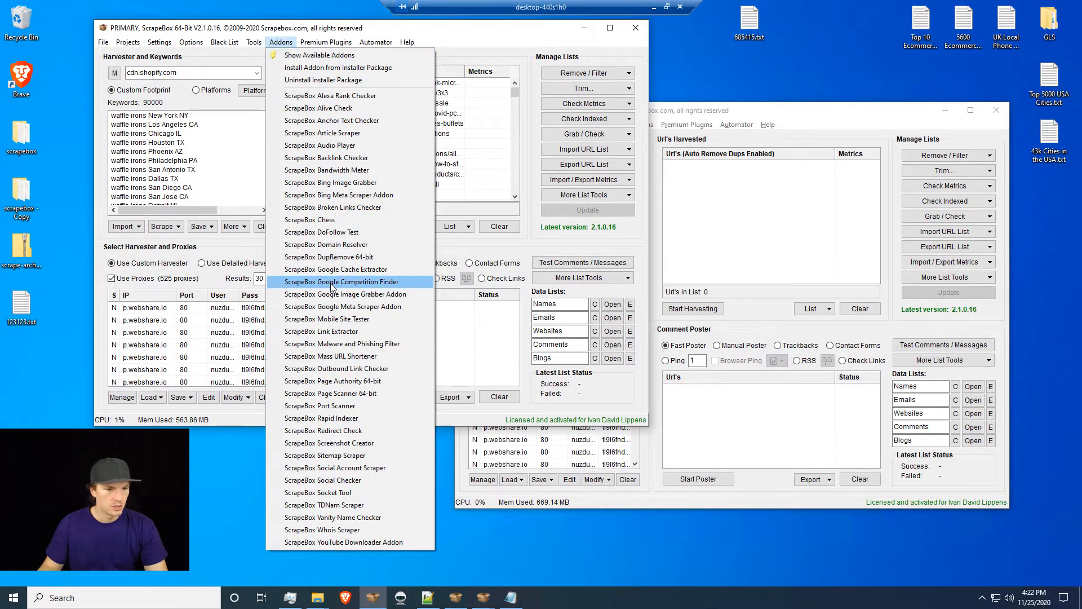
left_click(332, 394)
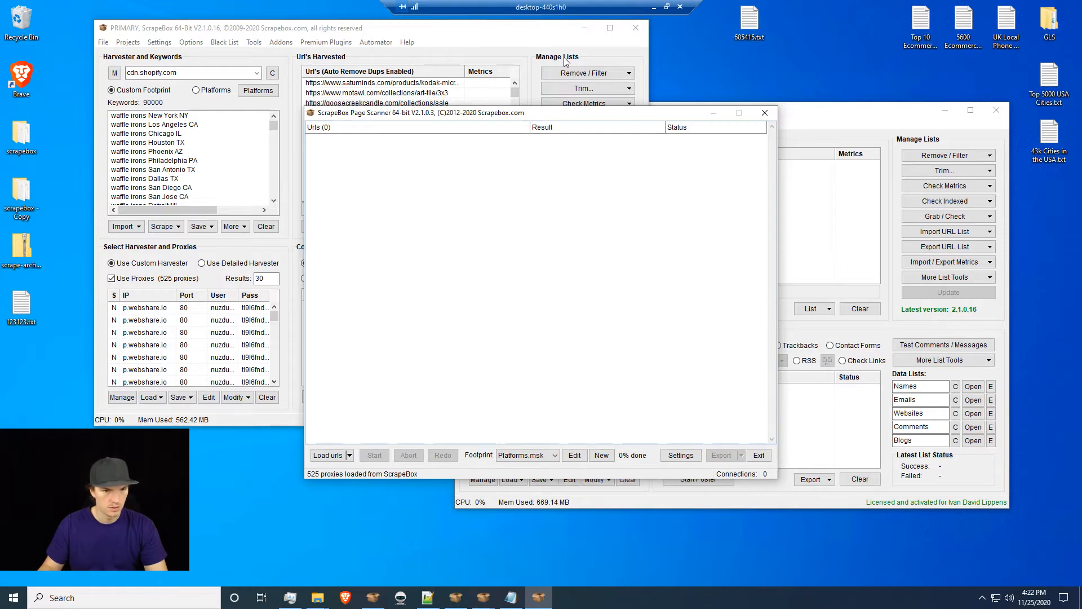
Filter duplicate URLs, entries that are not URLs and entries whose host is an IP out of the harvested list
left_click(580, 73)
left_click(569, 87)
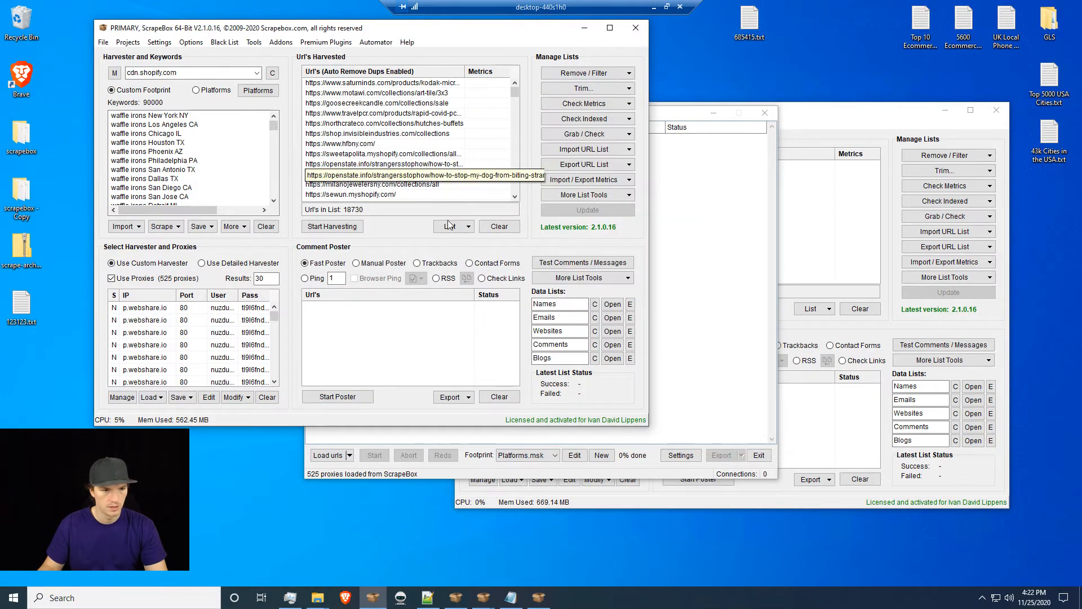
left_click(586, 75)
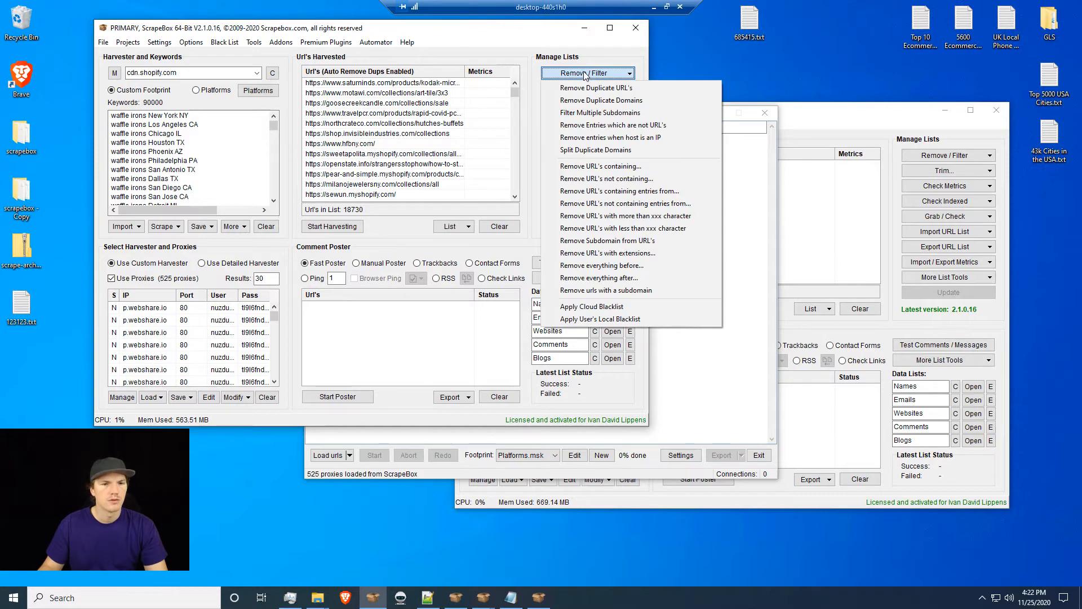
left_click(586, 125)
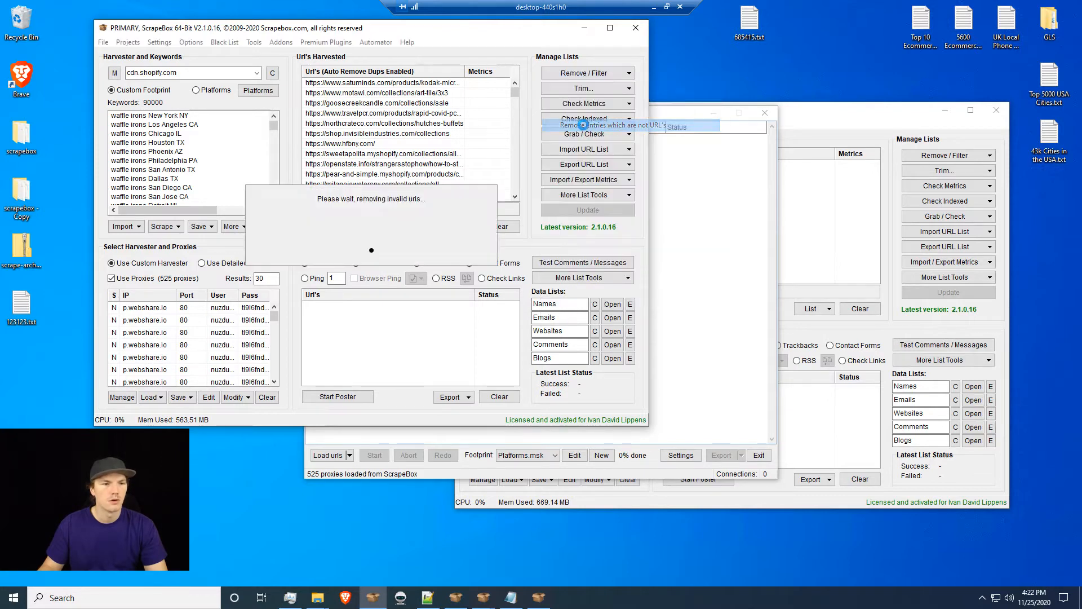
left_click(589, 74)
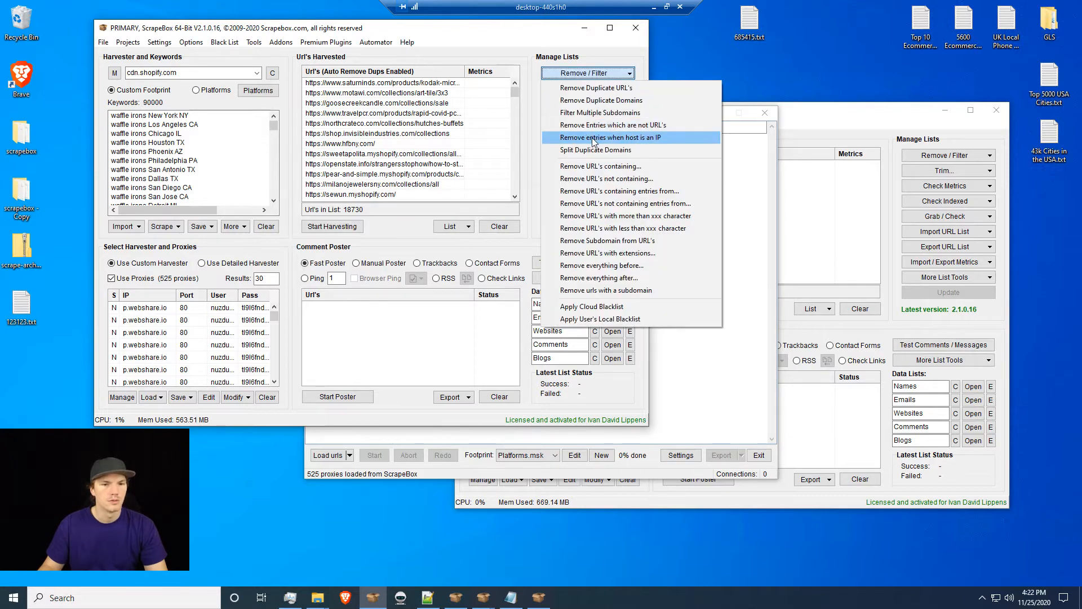
left_click(593, 138)
Remove harvested URLs ending in the default file extensions, such as .mp3, .pdf, .jpg and .exe
left_click(589, 74)
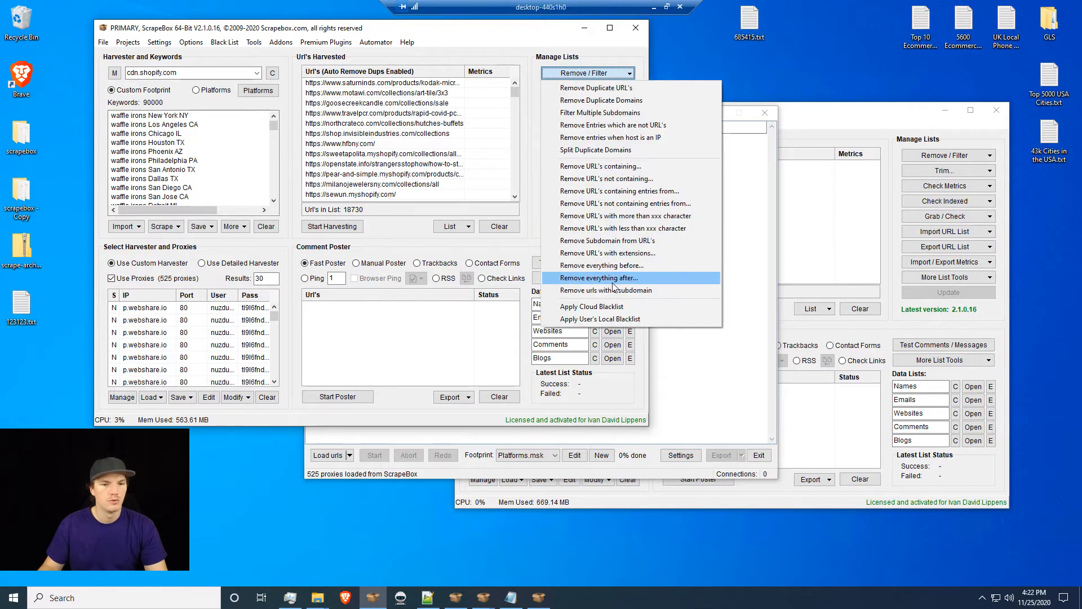
left_click(598, 253)
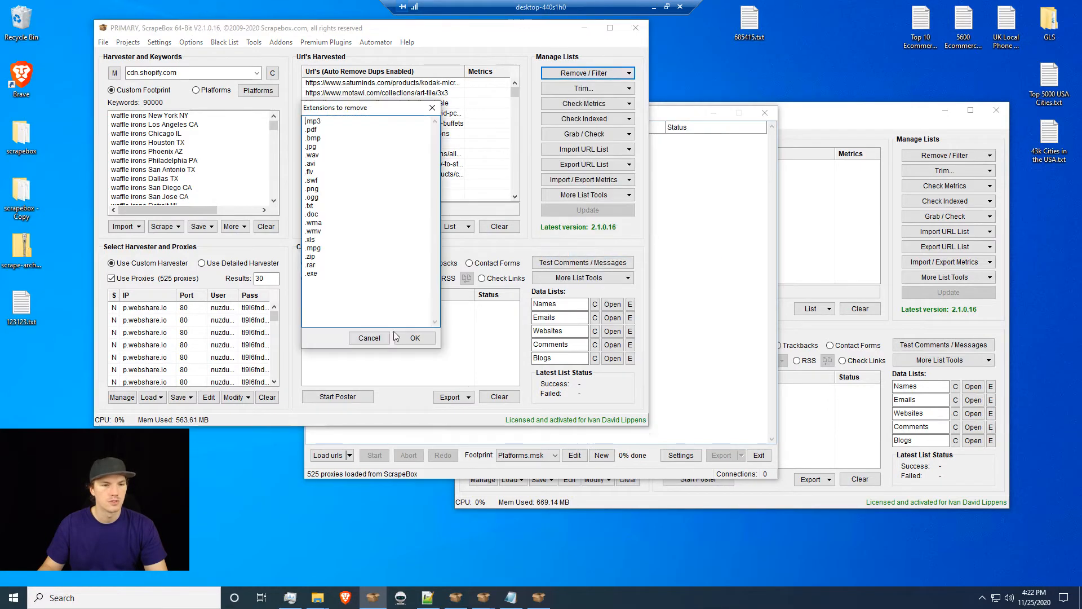
left_click(417, 339)
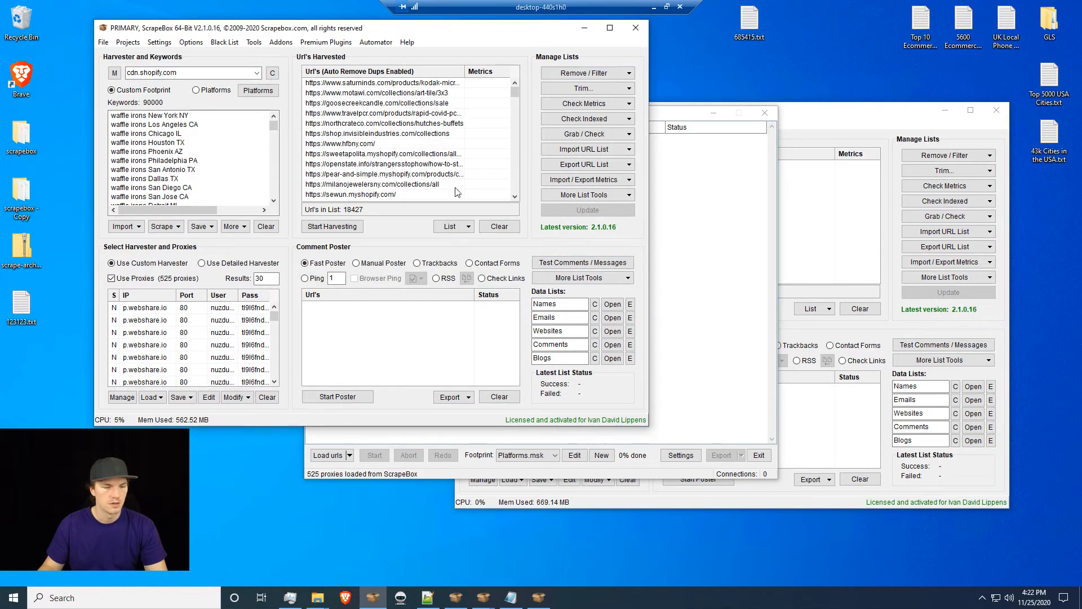
Export the filtered URLs as text, overwriting 123123.txt on the desktop
left_click(586, 164)
left_click(591, 179)
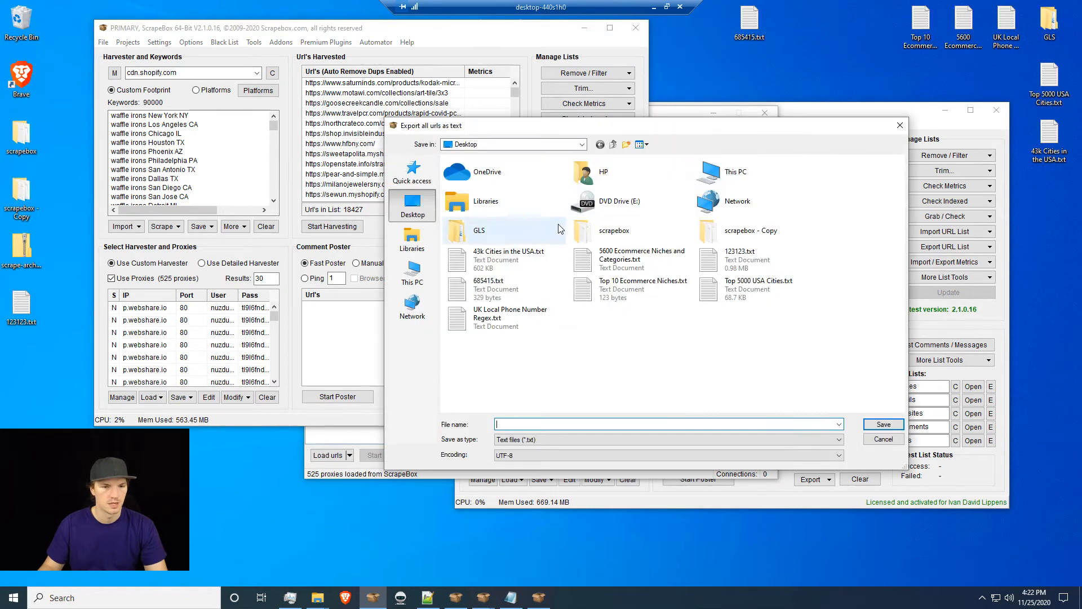
left_click(740, 256)
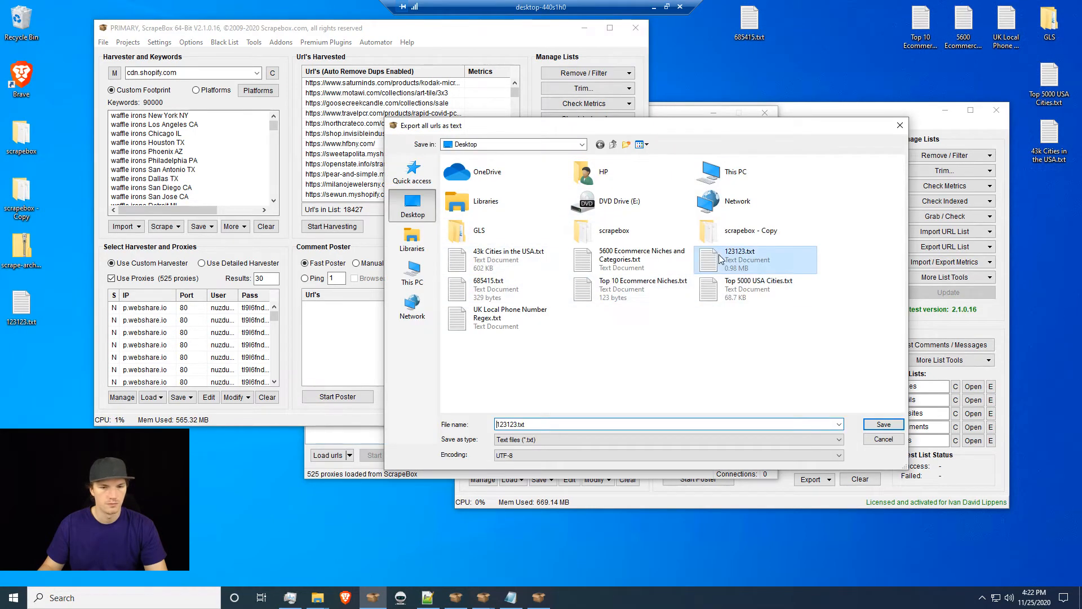
left_click(883, 424)
left_click(573, 302)
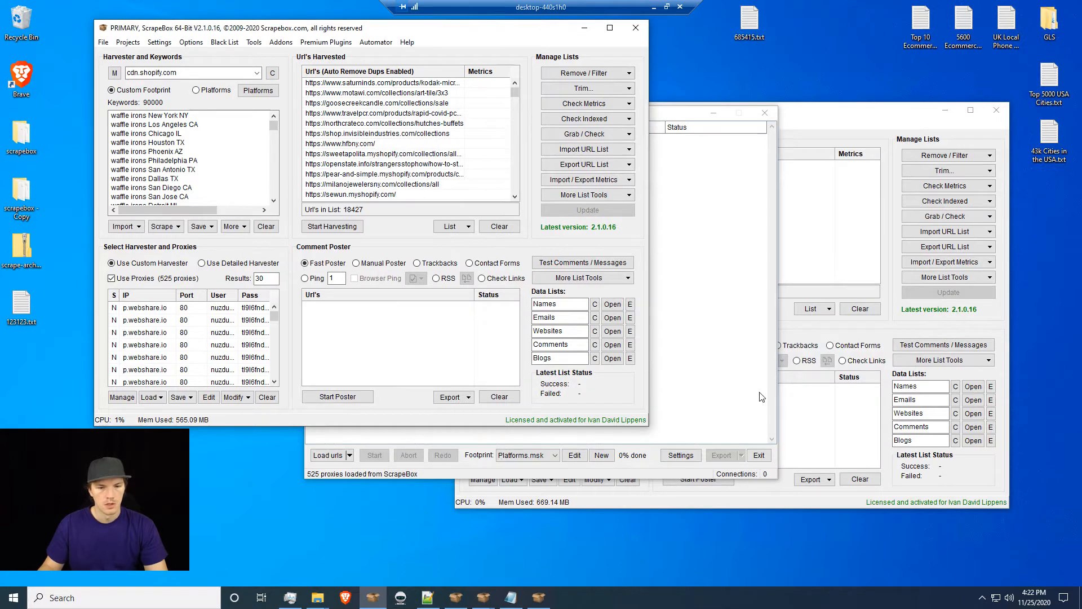
Load the URLs from the ScrapeBox harvester into the Page Scanner
left_click(630, 471)
left_click(350, 454)
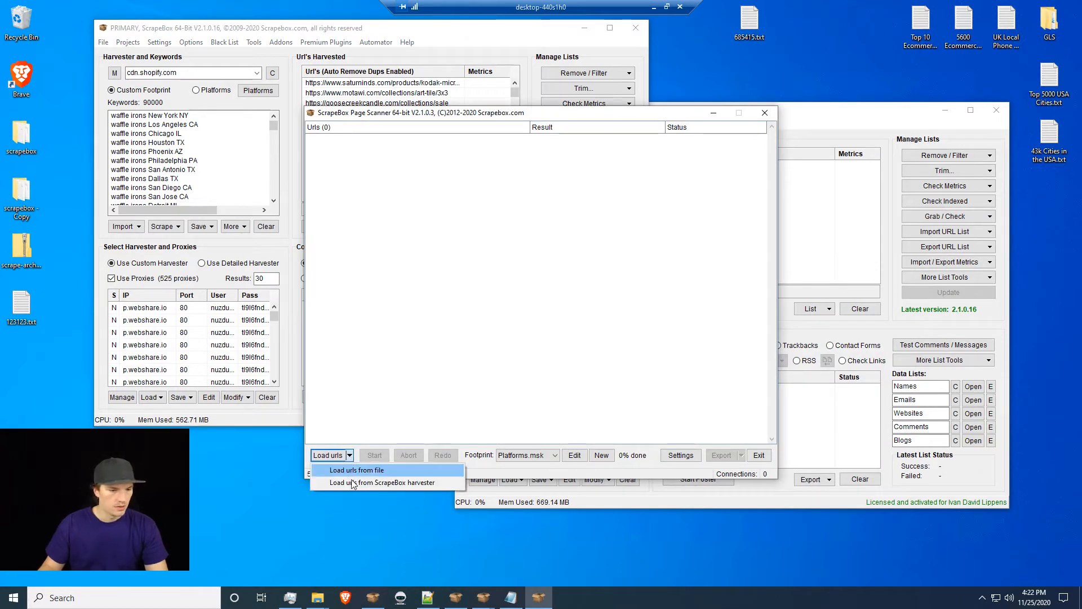
left_click(354, 482)
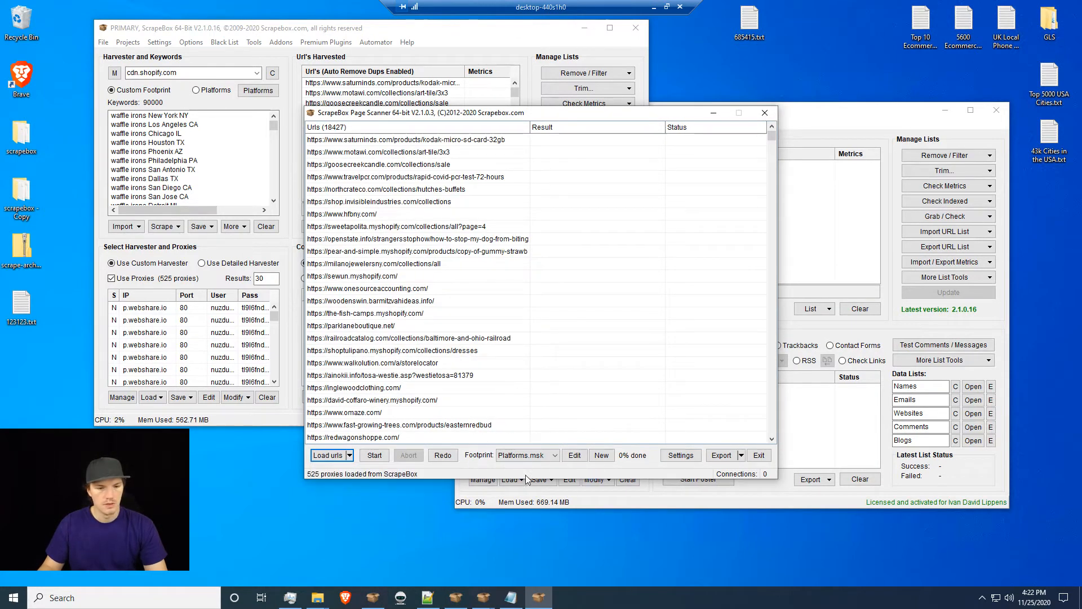
Edit the Platforms.msk footprints in the Page Scanner and deselect every footprint name
left_click(573, 456)
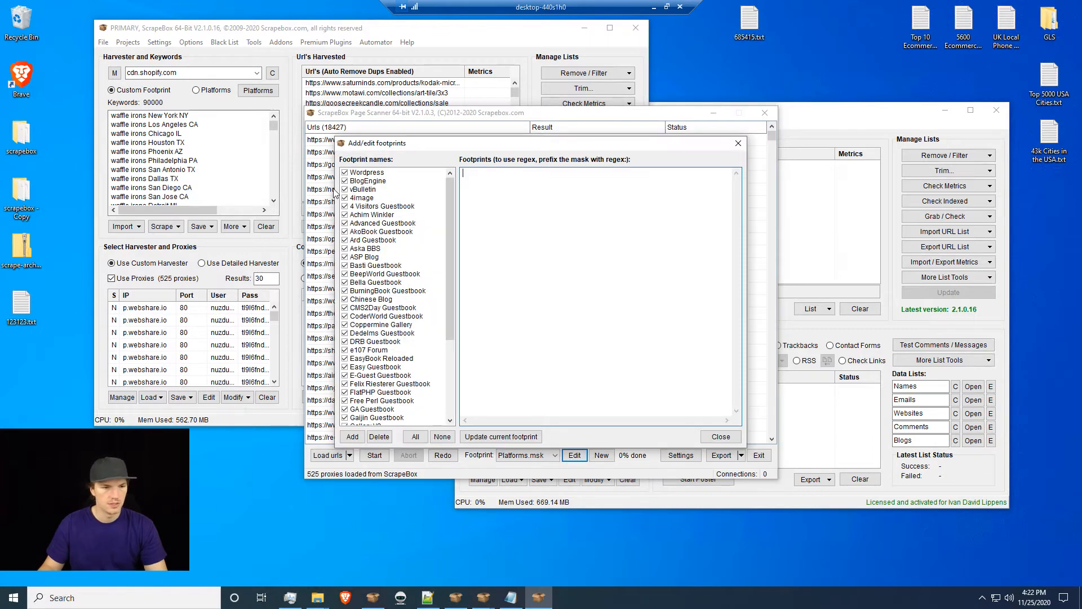
left_click(443, 437)
left_click_drag(449, 323, 451, 420)
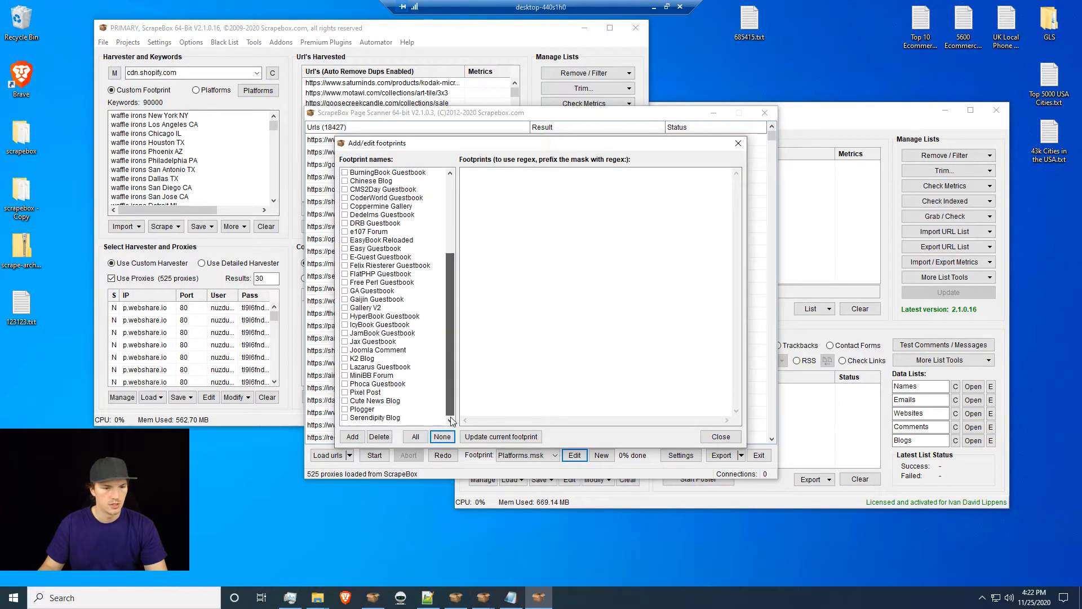
Switch to the alternate ScrapeBox instance and open its Page Scanner 64-bit add-on
left_click(809, 127)
left_click(641, 124)
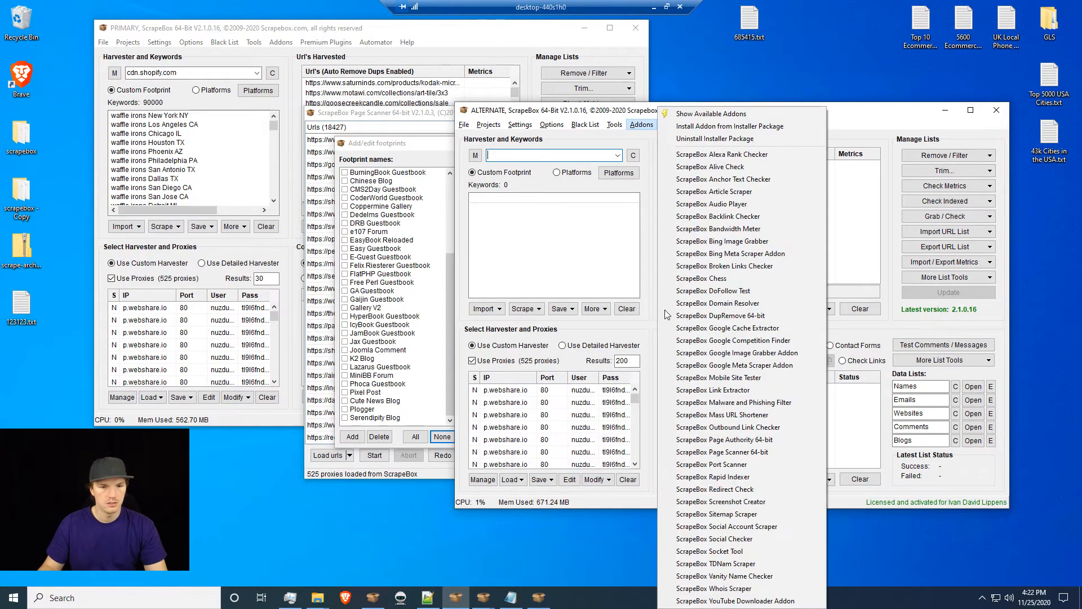
left_click(723, 452)
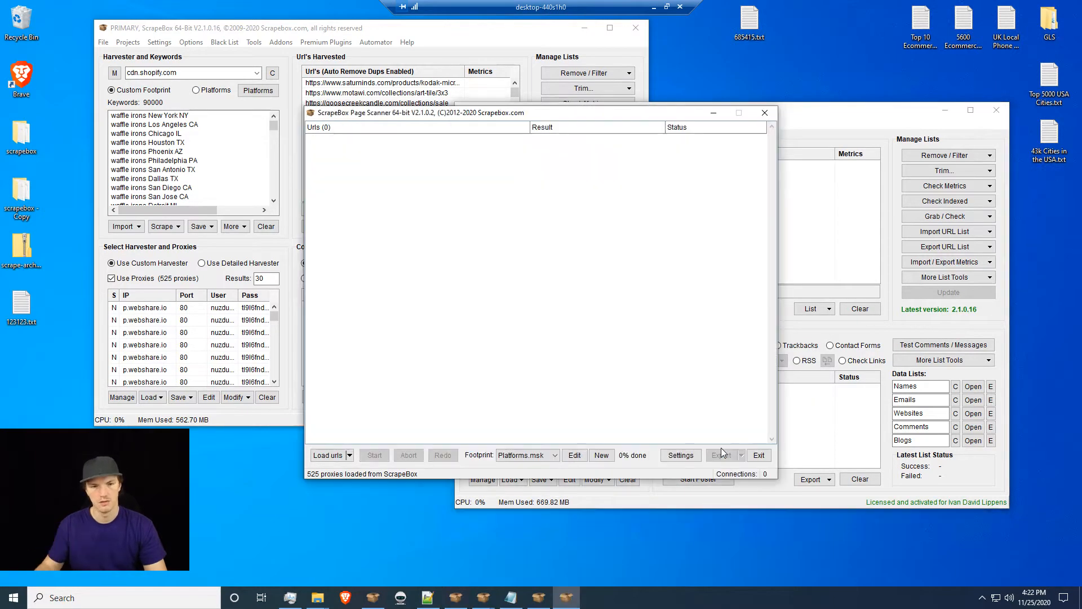
Copy the /cdn.shopify.com/ footprint from the Shopify entry in the alternate instance's Page Scanner, and exit that scanner
left_click(574, 455)
scroll(385, 412, "down", 5)
left_click(369, 418)
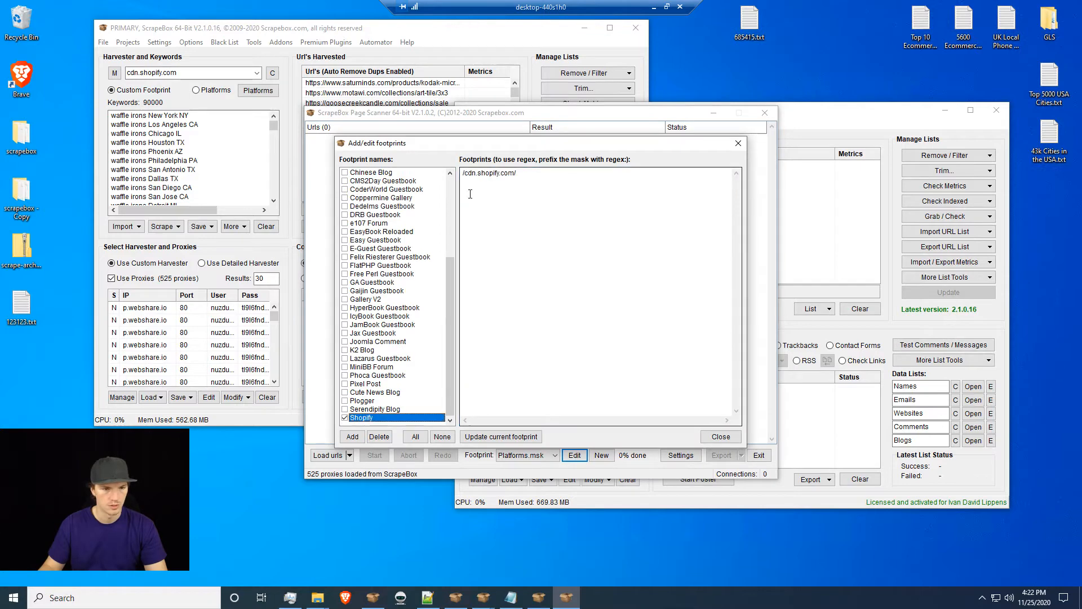
key("ctrl+a")
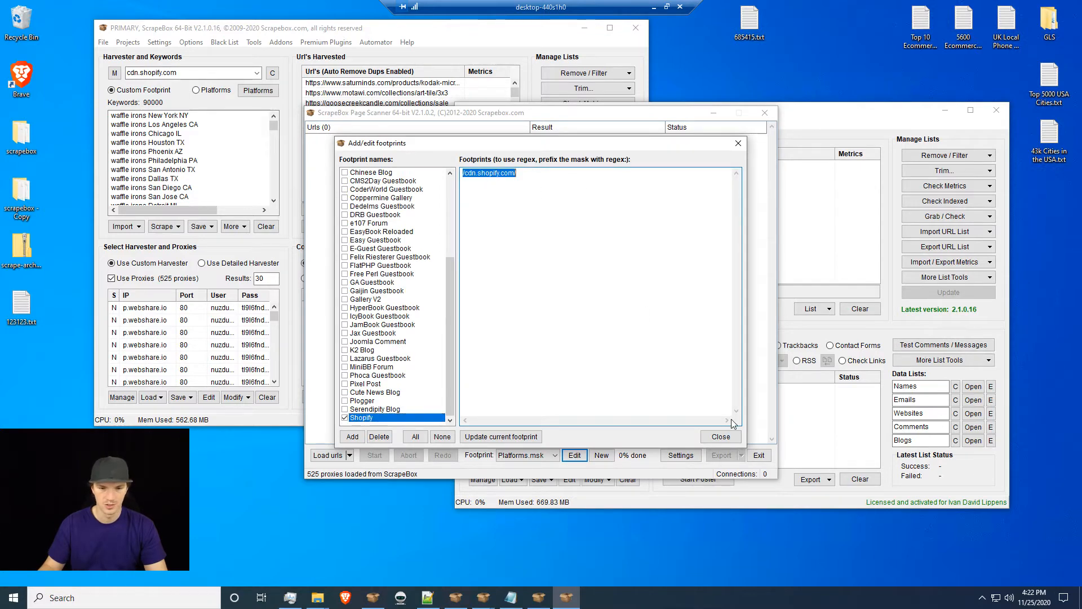
left_click(721, 436)
left_click(758, 454)
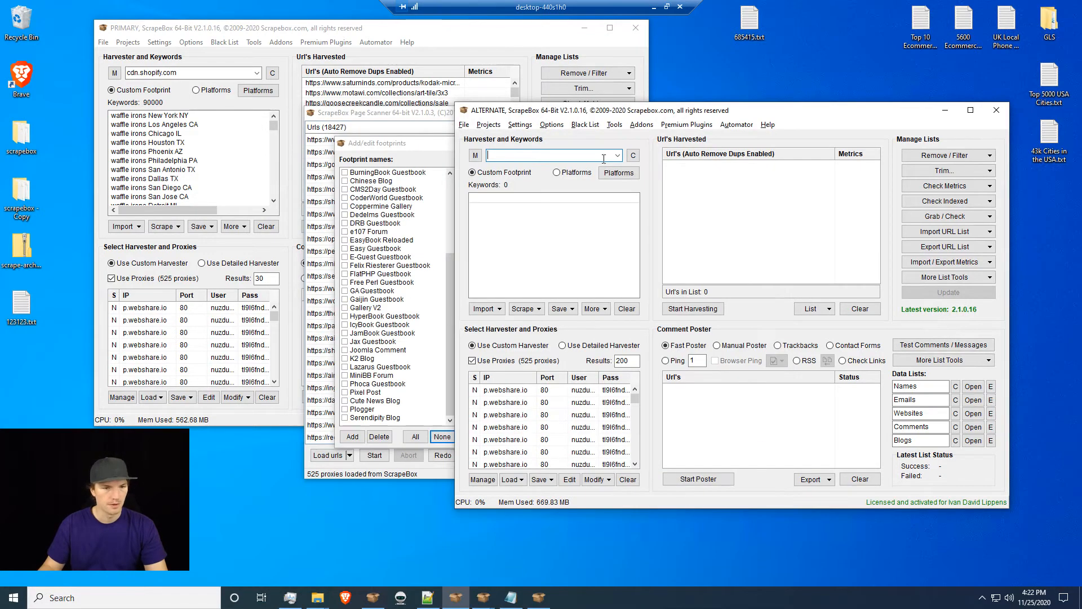
Add a footprint named Shopify containing /cdn.shopify.com/ to the primary Page Scanner, without copying footprints from another entry
left_click(427, 318)
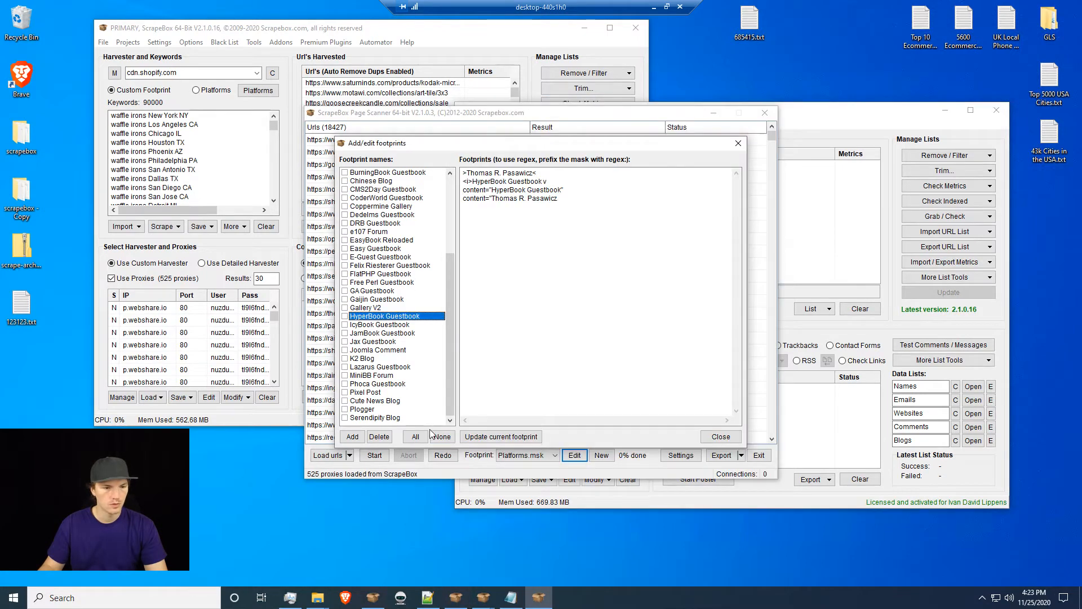
left_click(346, 438)
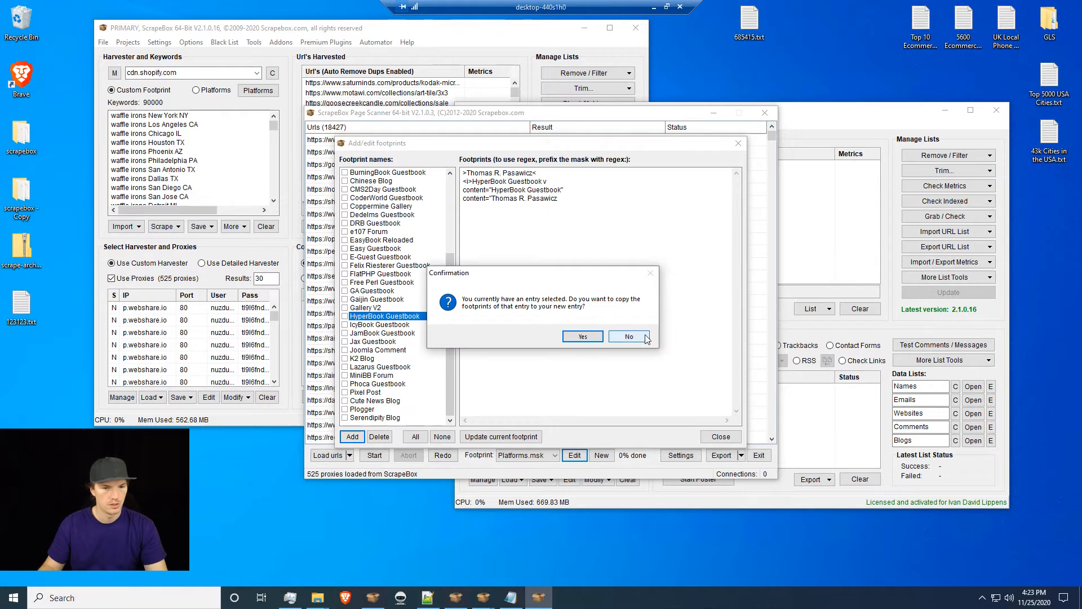
left_click(639, 338)
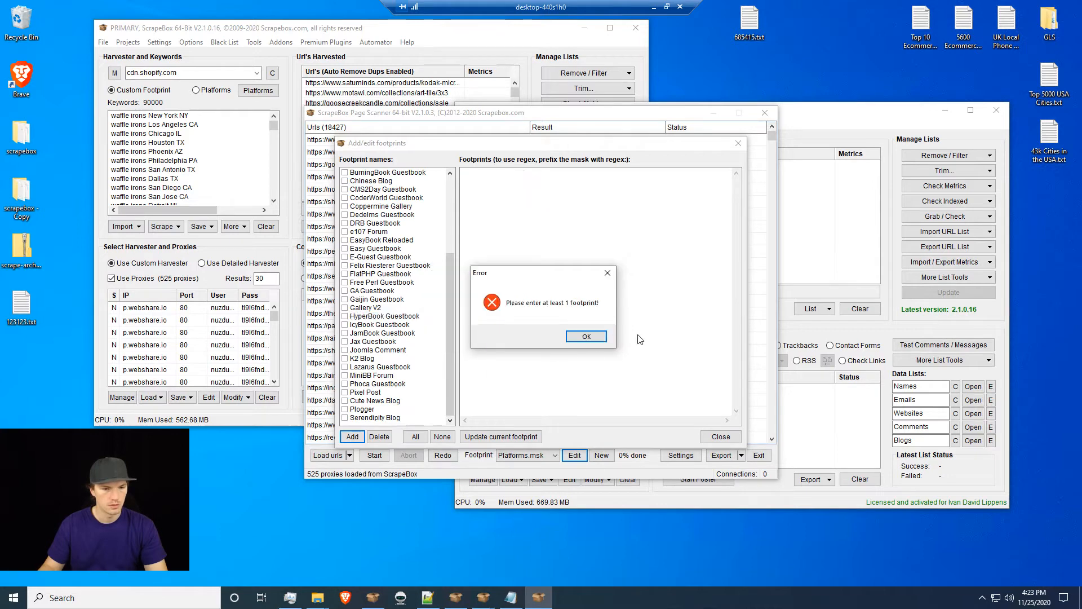
left_click(587, 337)
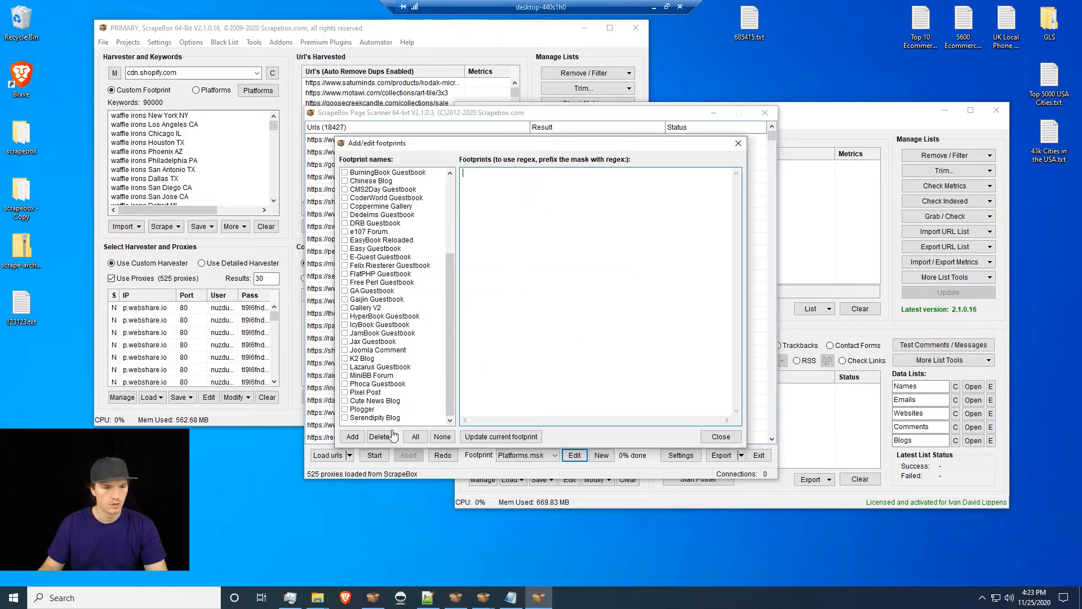
key("ctrl+v")
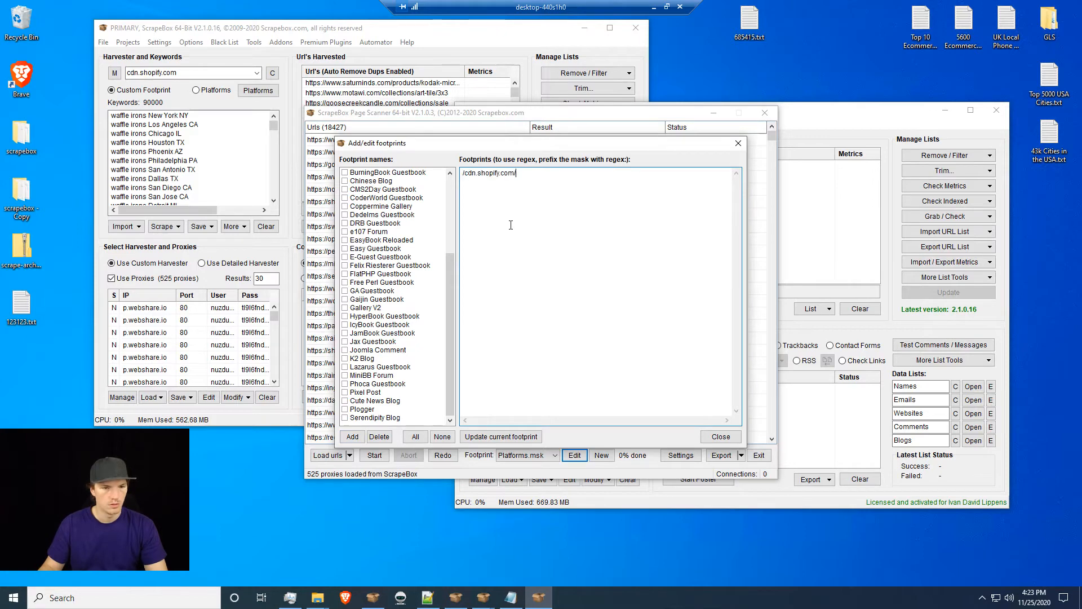
left_click(353, 436)
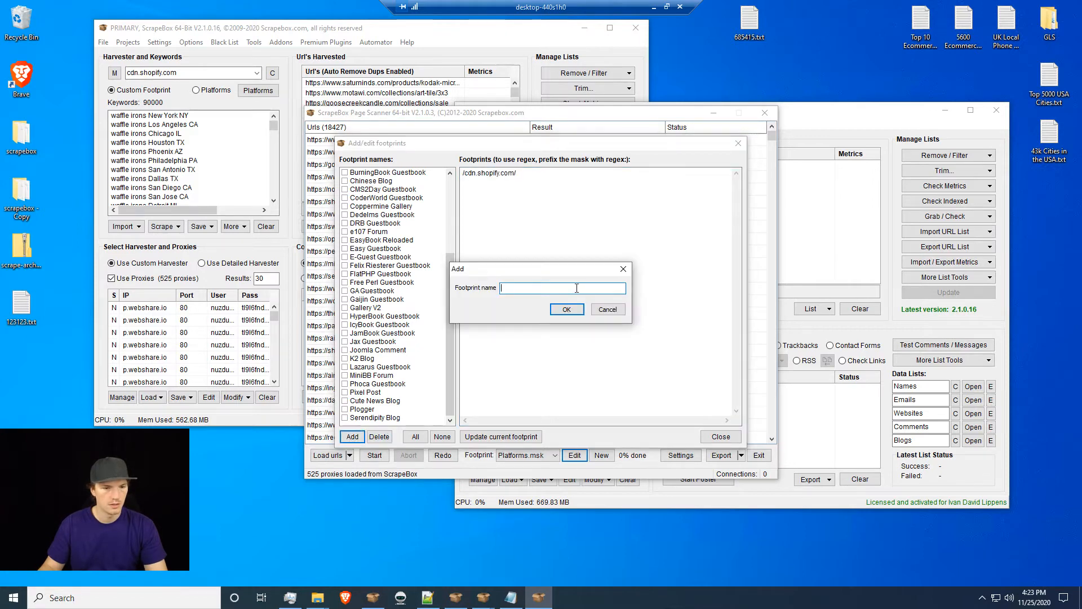
type("Shopif")
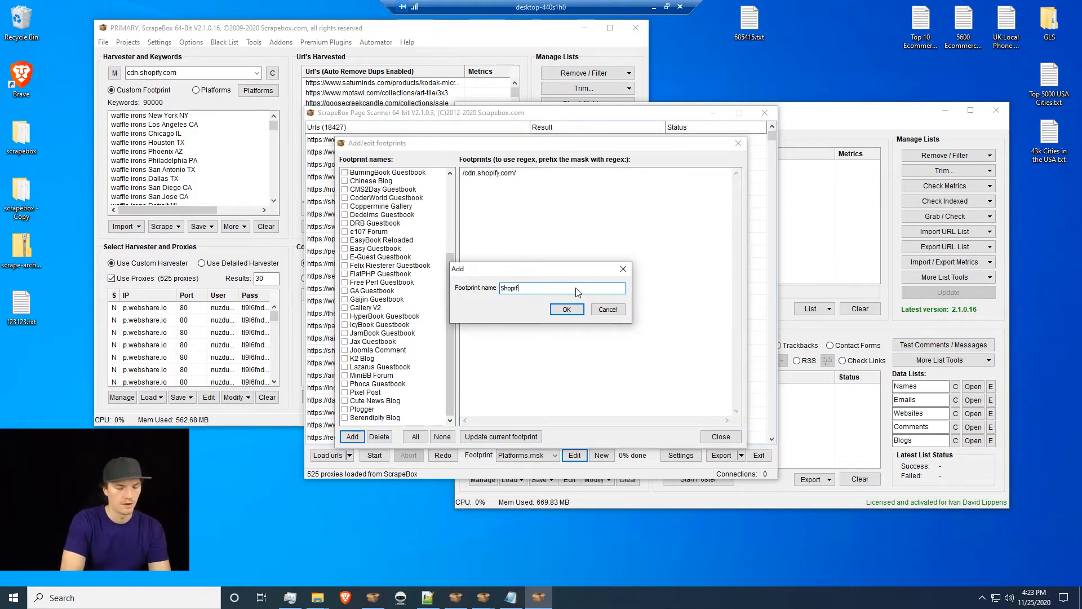
type("y")
key("Return")
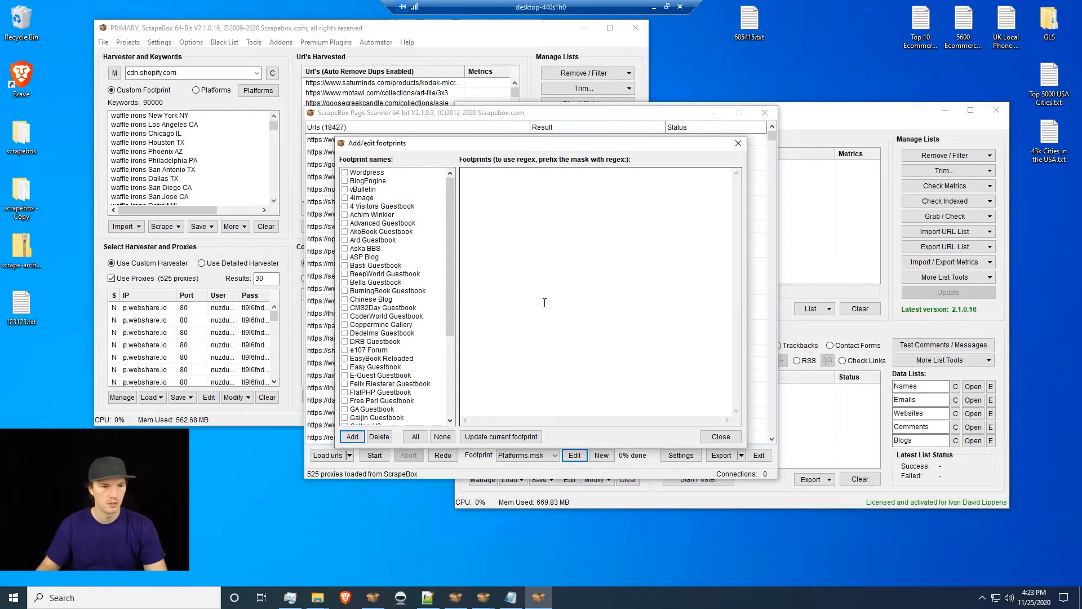
Enable the Shopify footprint, update it with its current content, and close the footprint editor
left_click(361, 417)
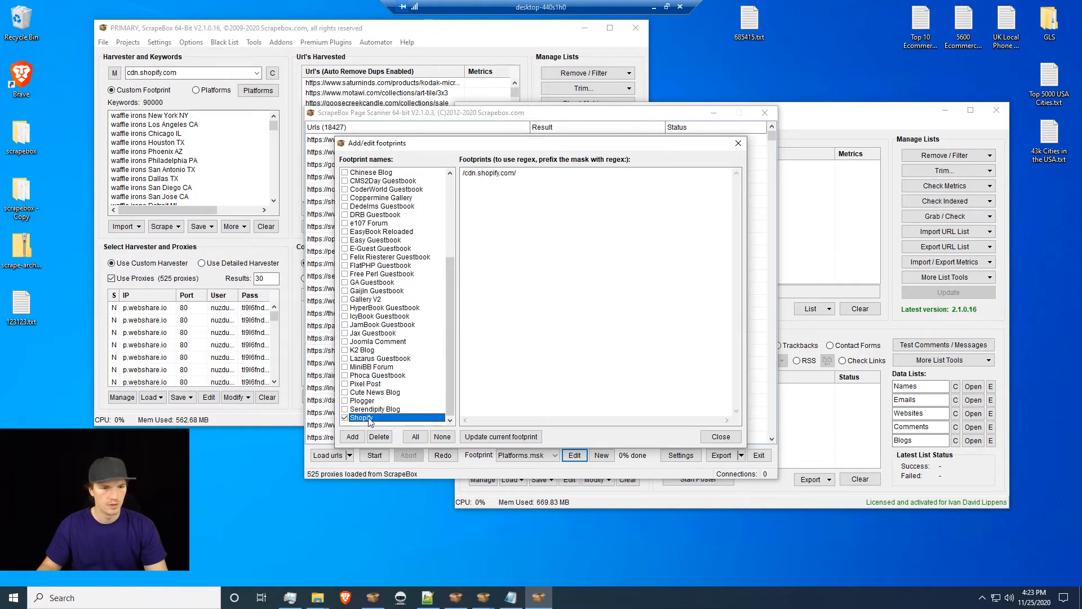
left_click(510, 438)
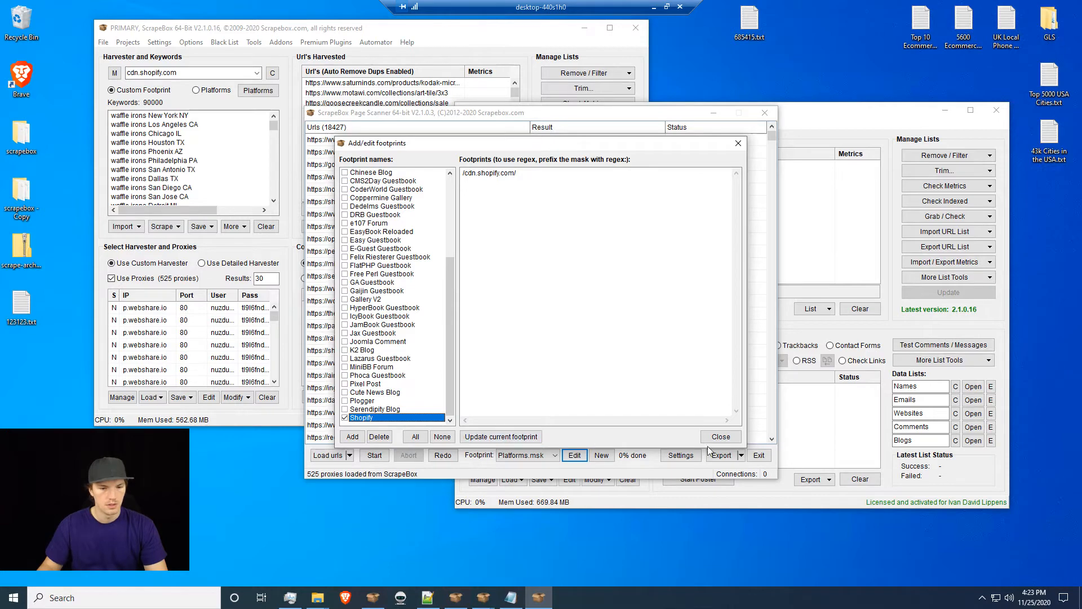
left_click(501, 437)
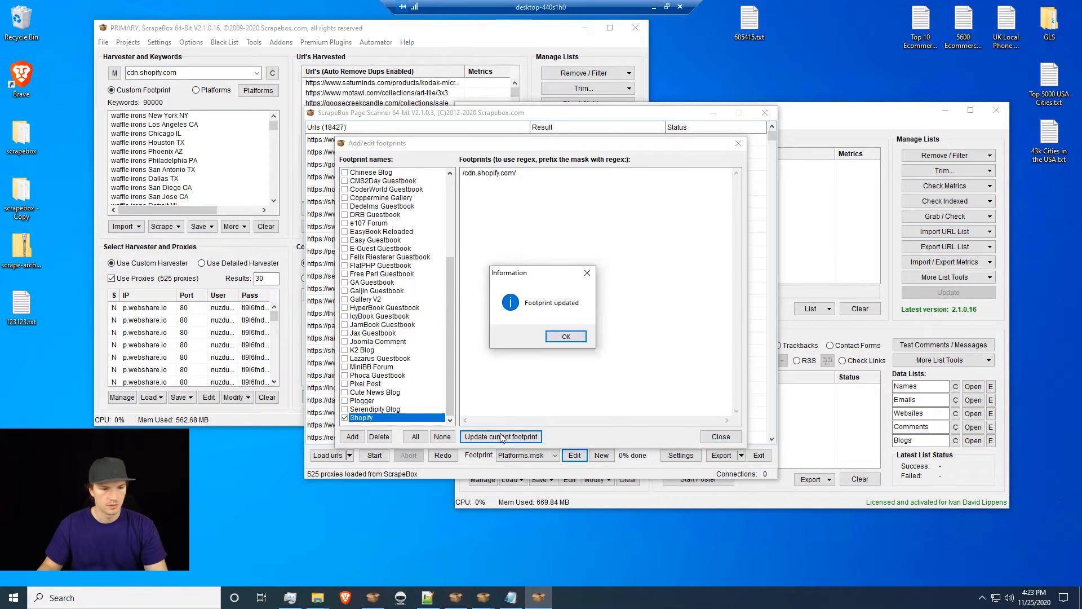
left_click(566, 338)
left_click(724, 436)
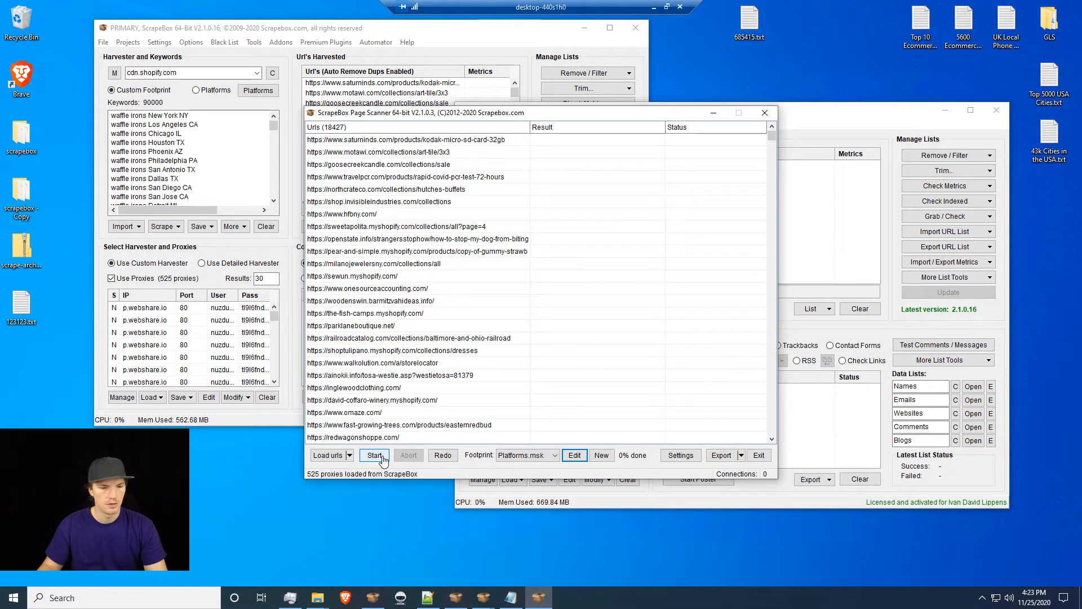
Check the Page Scanner's connection and timeout settings and start scanning the loaded URLs
left_click(681, 455)
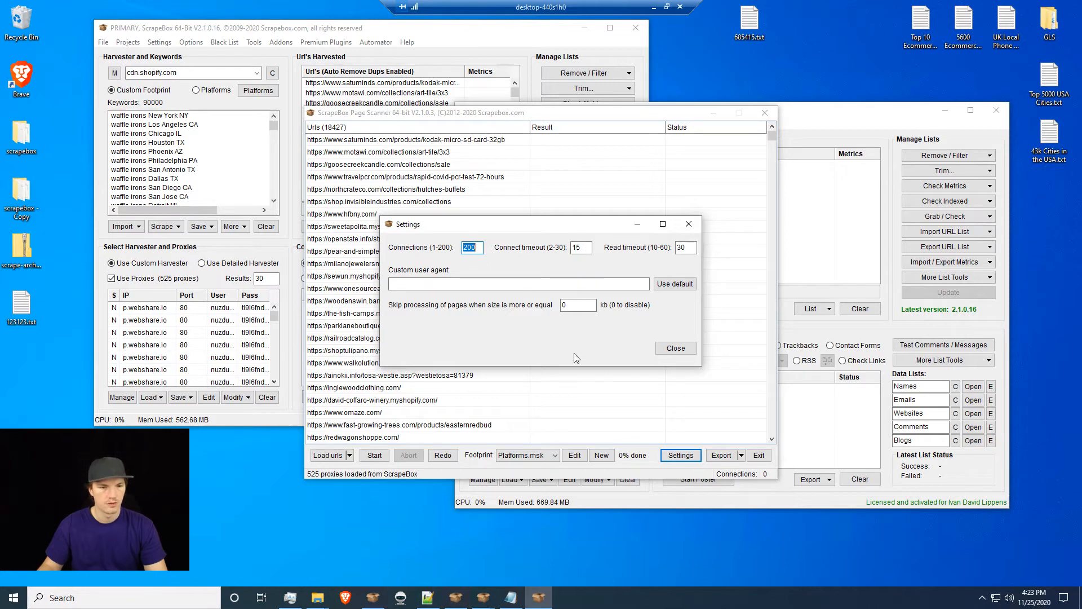
left_click(676, 348)
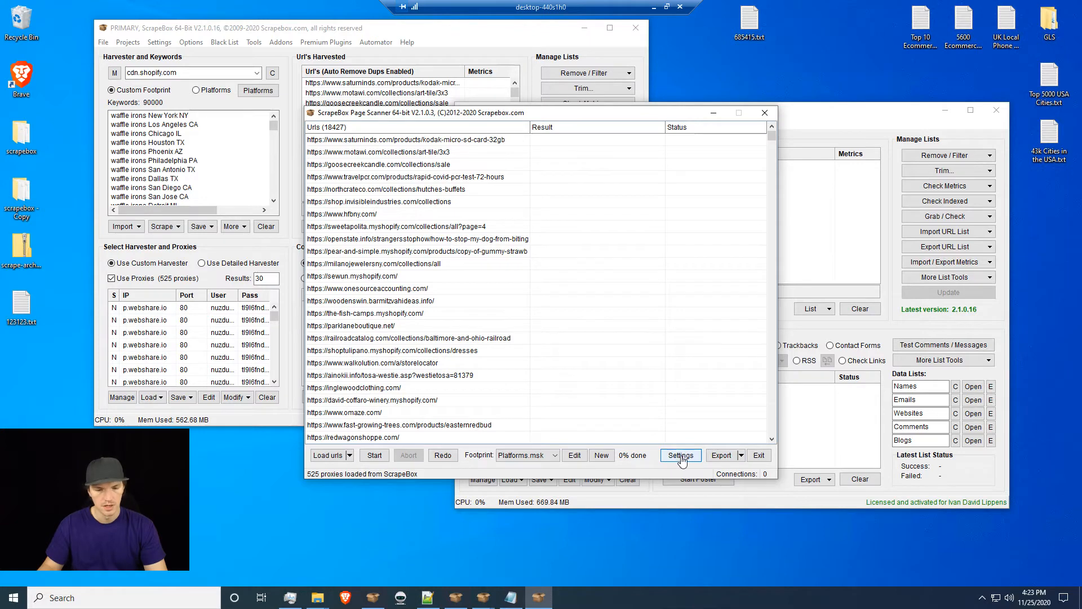
left_click(681, 456)
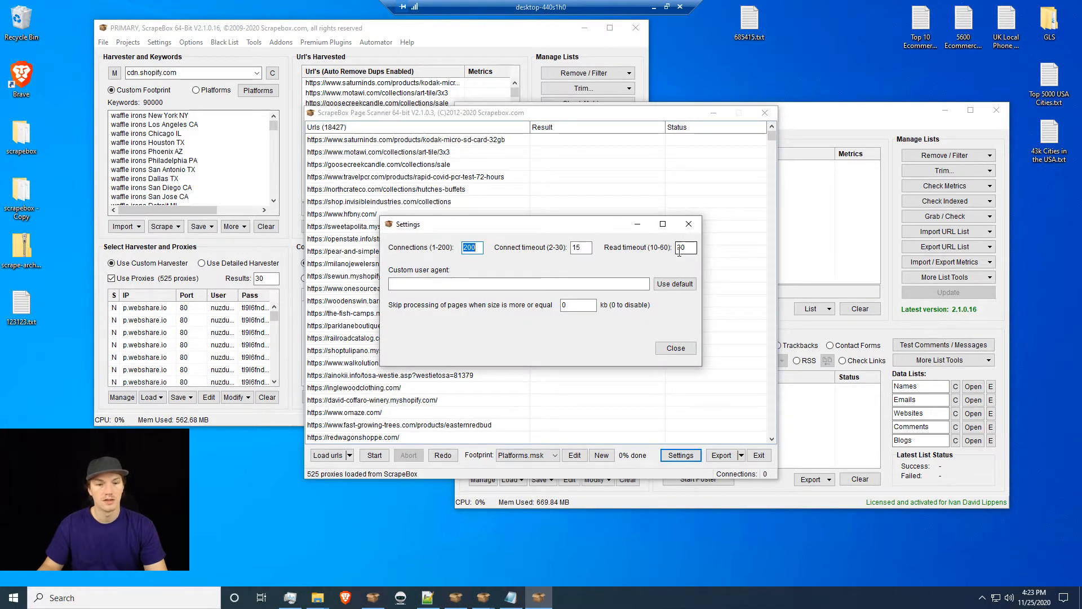
left_click(675, 348)
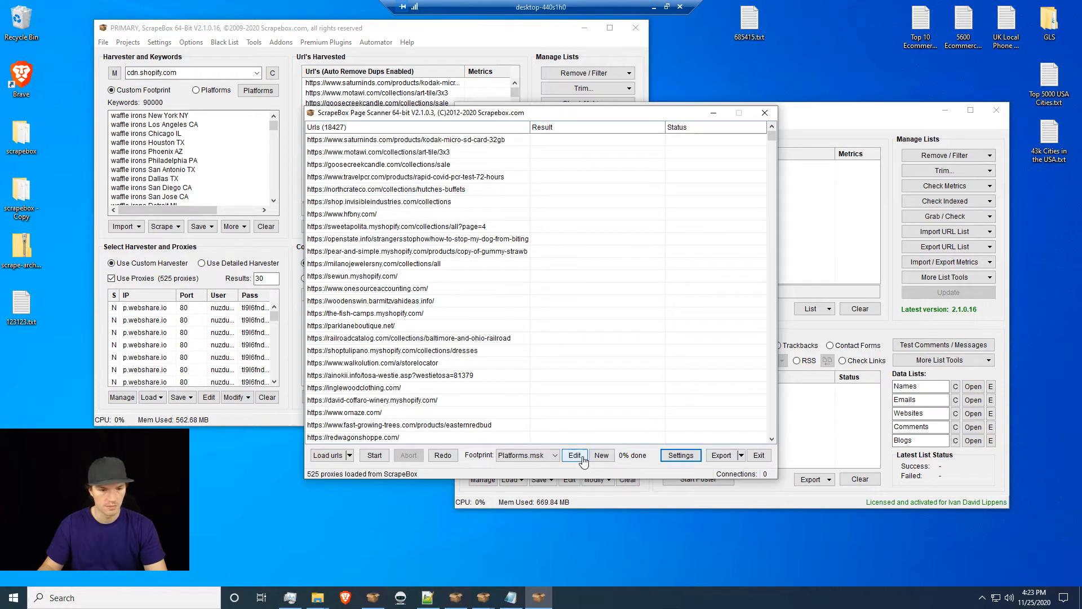
left_click(376, 456)
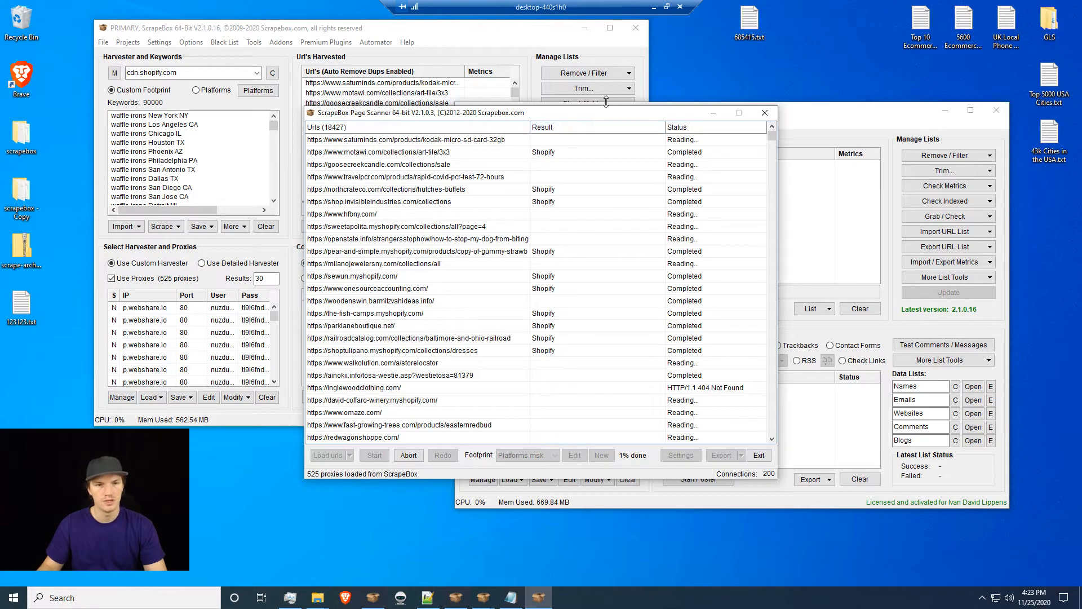
Return the remote desktop session to full screen and abort the running page scan
left_click(669, 8)
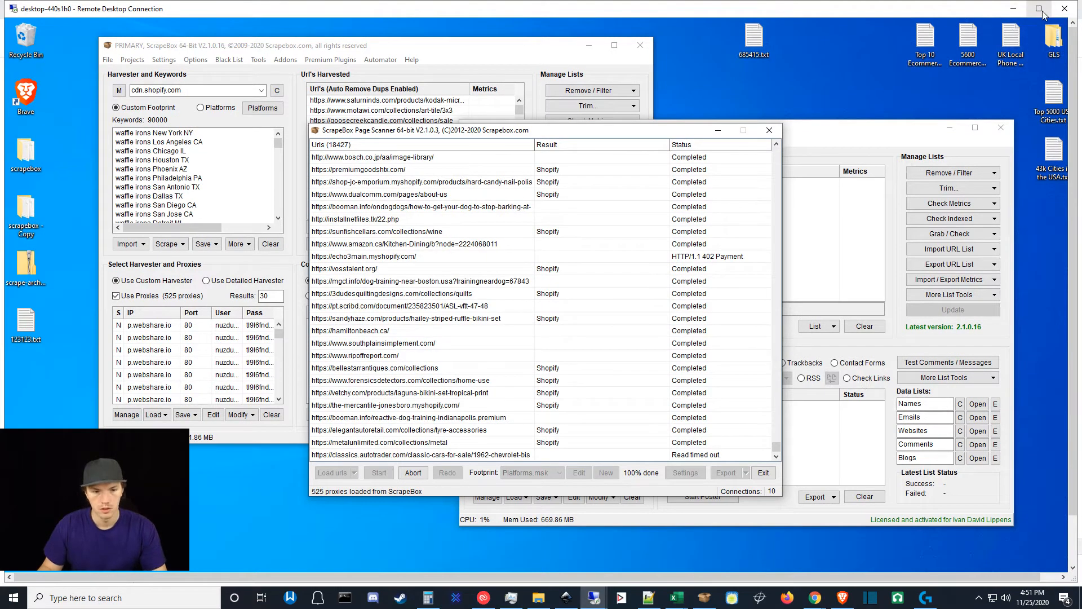
left_click(1042, 10)
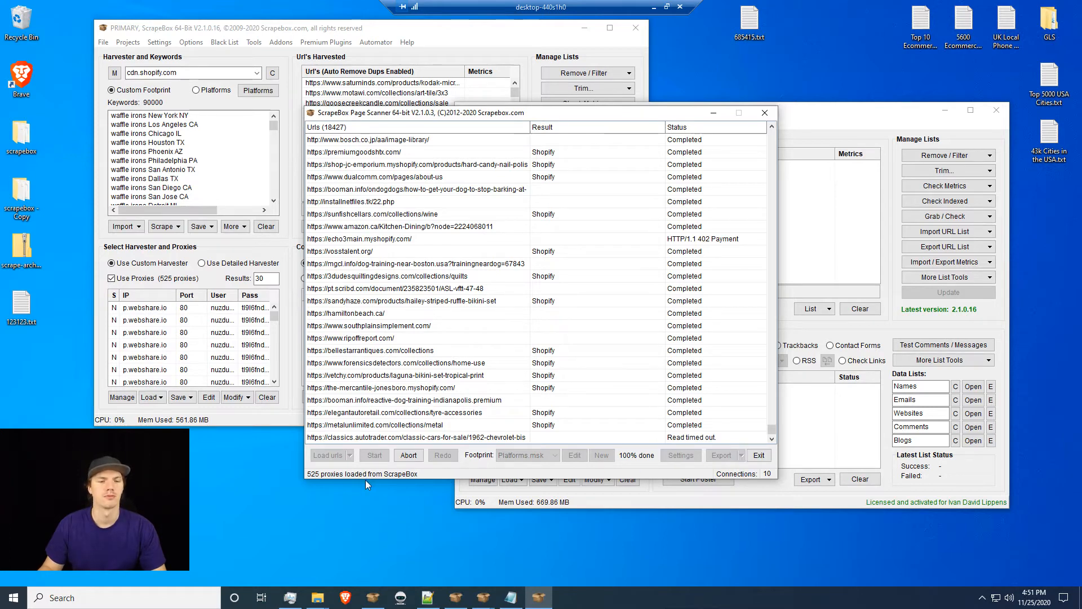
left_click(412, 455)
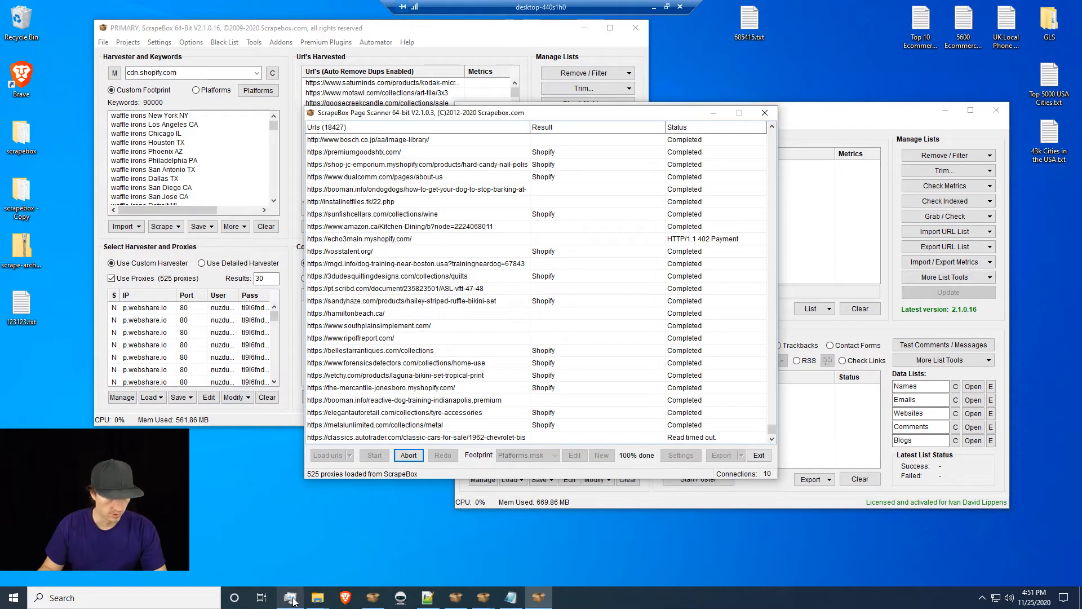
Open the PageScannerData folder inside Addon_Sessions of the scrapebox folder, check its session file, and minimize the window
mouse_move(293, 600)
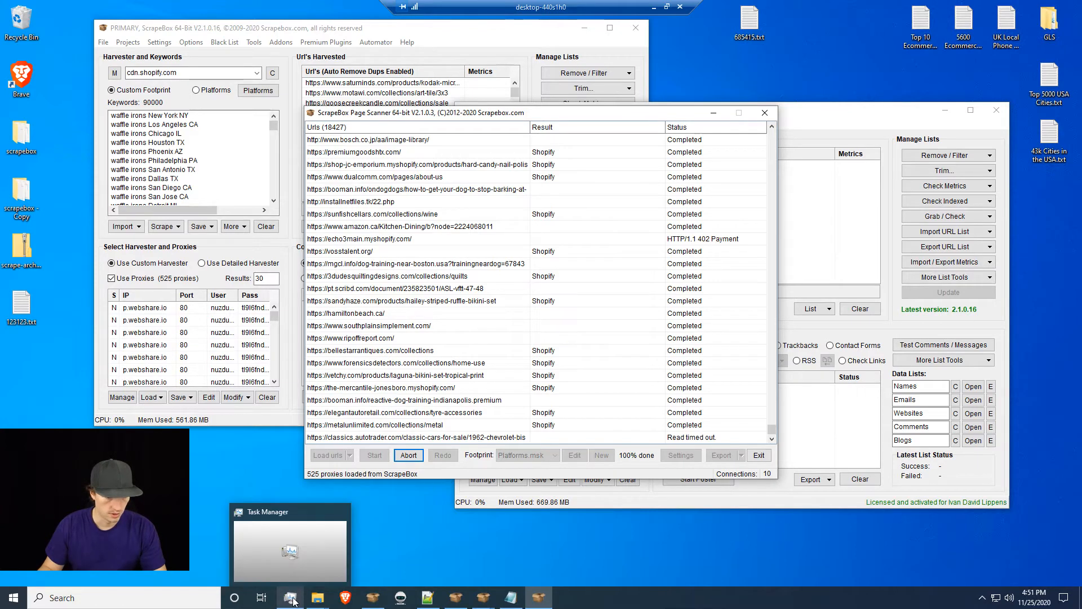
double_click(28, 138)
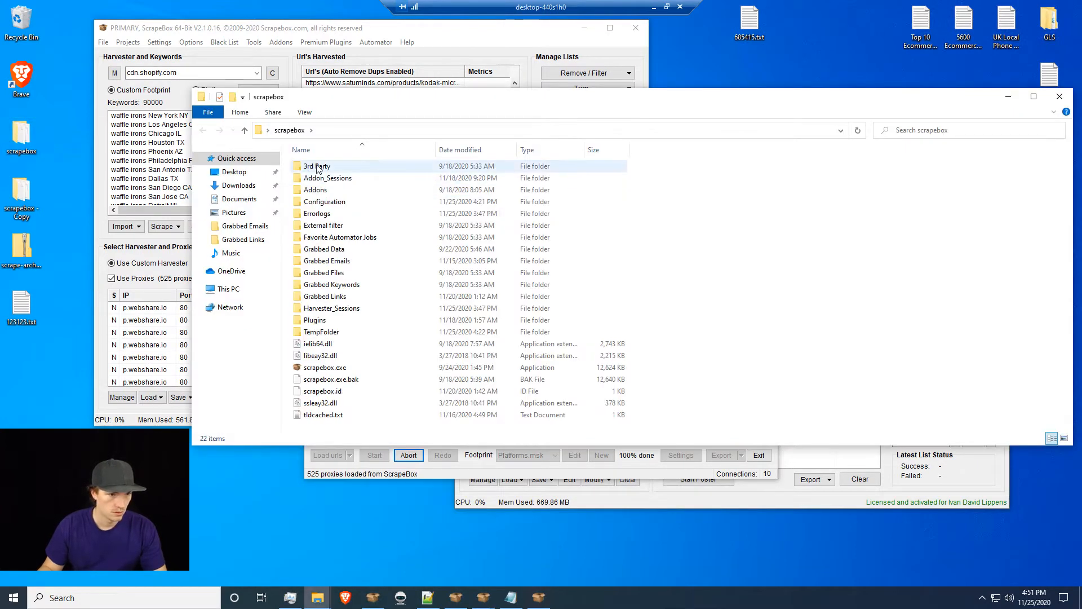
double_click(328, 179)
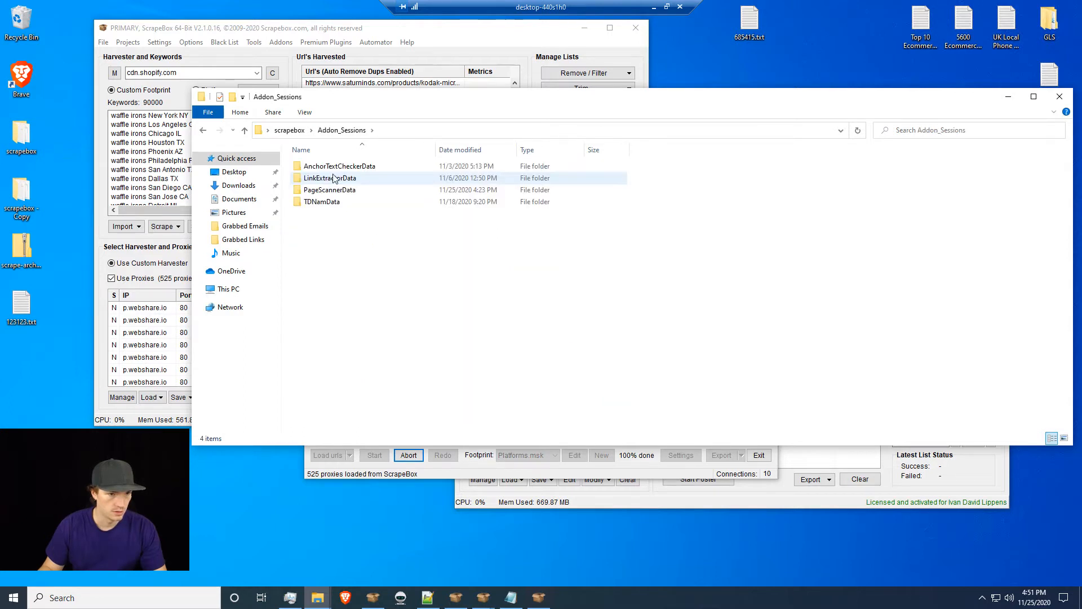
left_click(332, 193)
double_click(332, 193)
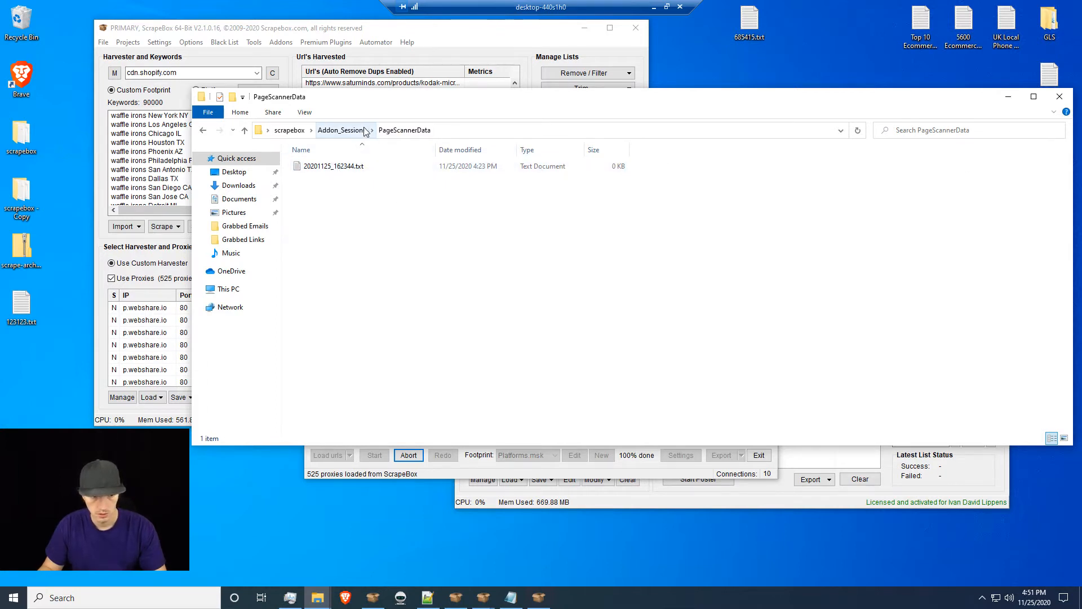
left_click_drag(495, 101, 466, 92)
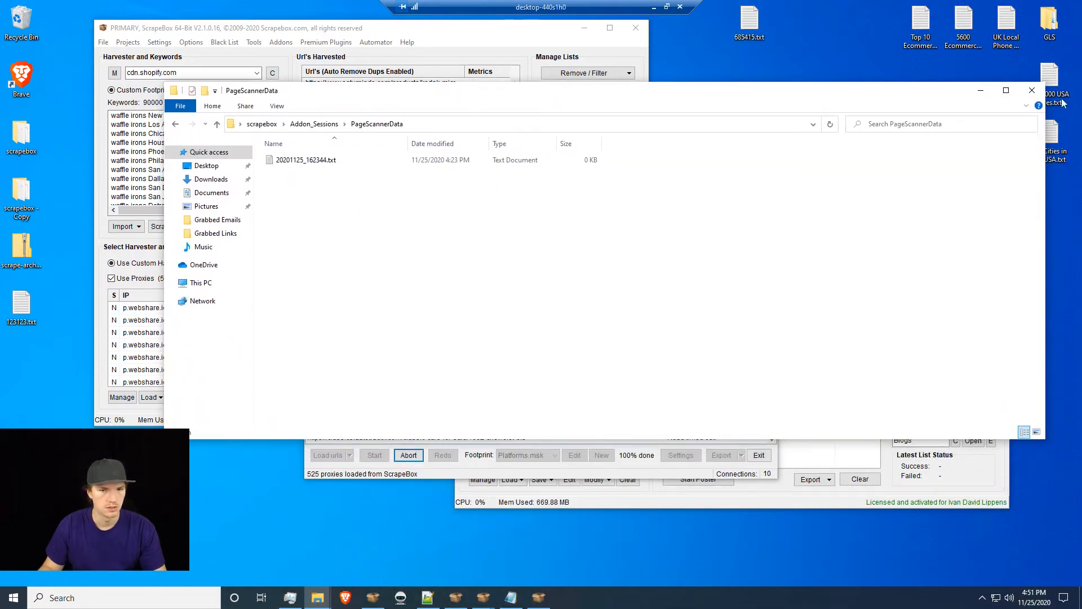
left_click(989, 90)
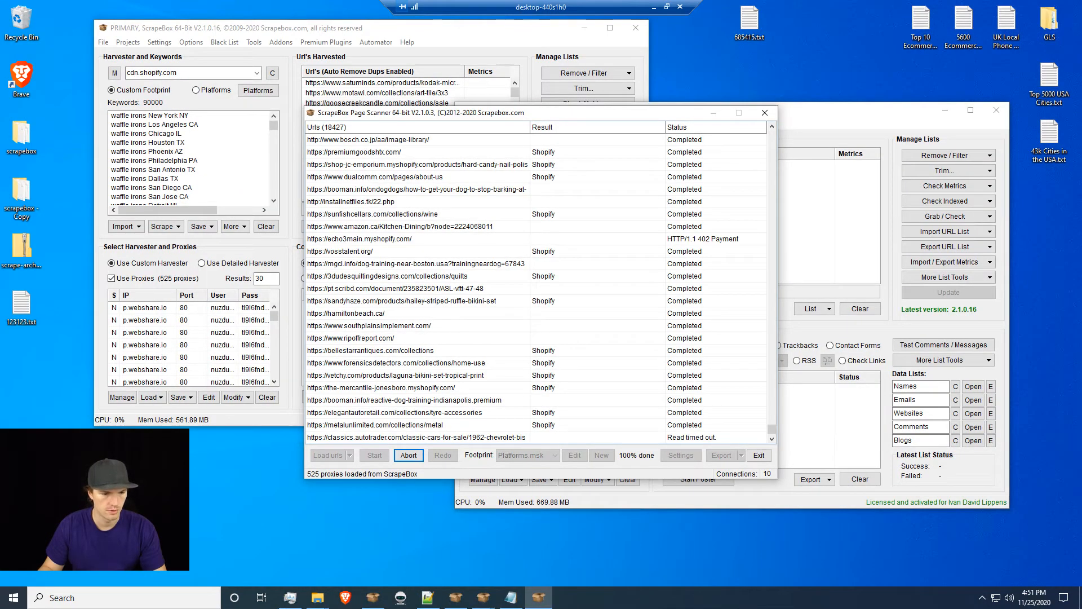
End the ScrapeBox Page Scanner process in Task Manager
left_click(289, 596)
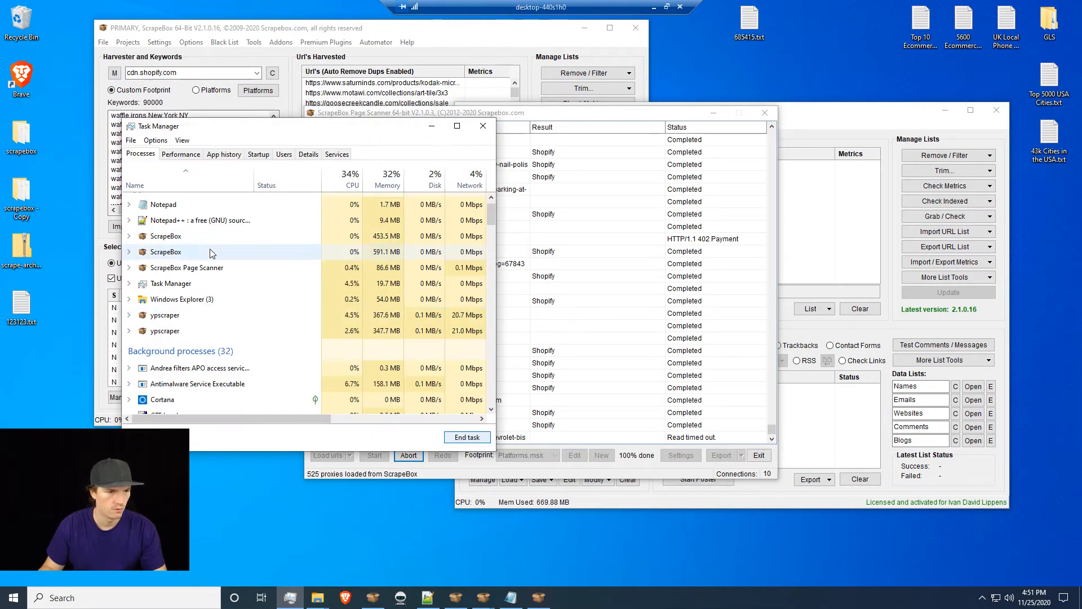
left_click(200, 267)
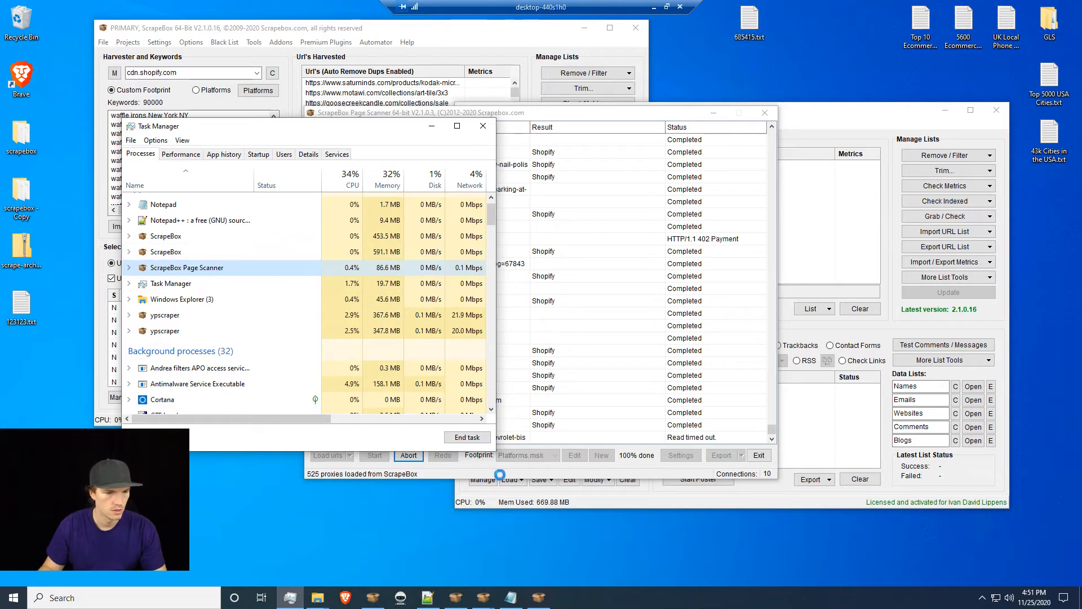
left_click(465, 439)
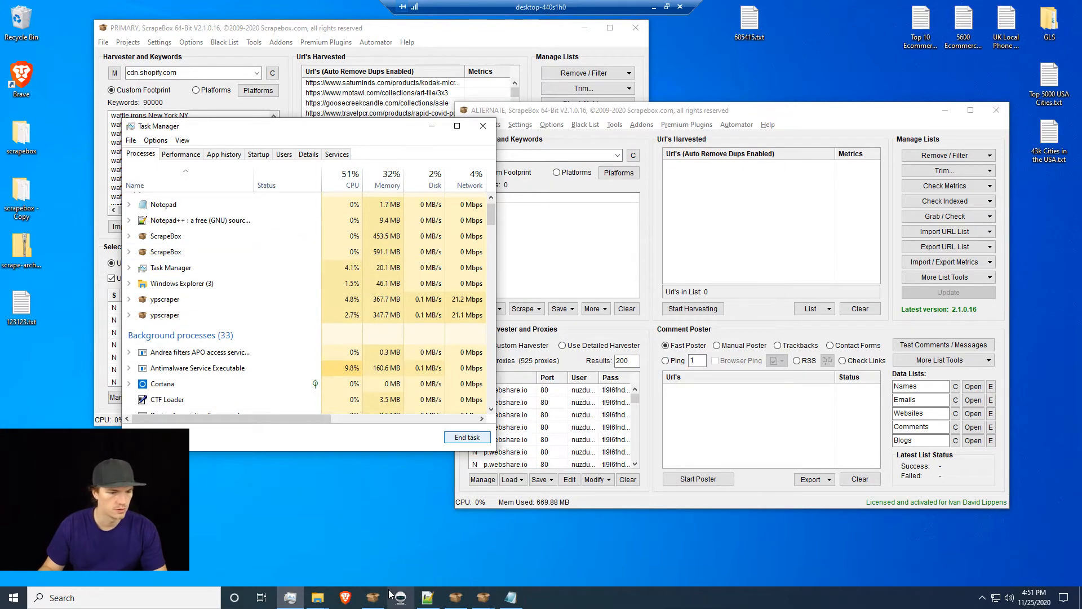
Move the session file 20201125_162344.txt from the PageScannerData folder to the desktop and close the folder
mouse_move(319, 601)
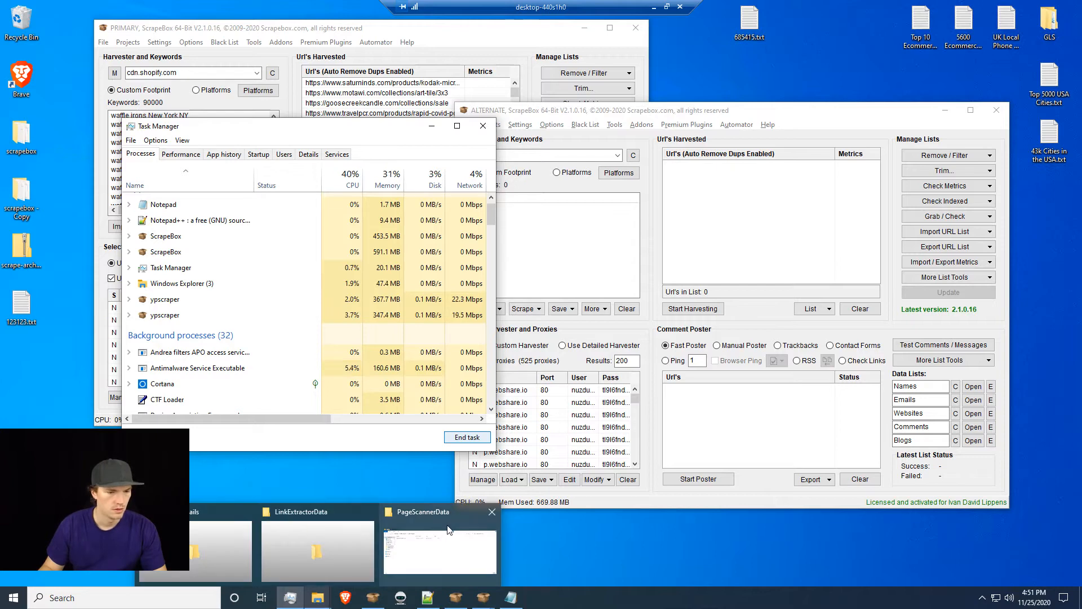
left_click(432, 552)
left_click_drag(355, 159, 333, 511)
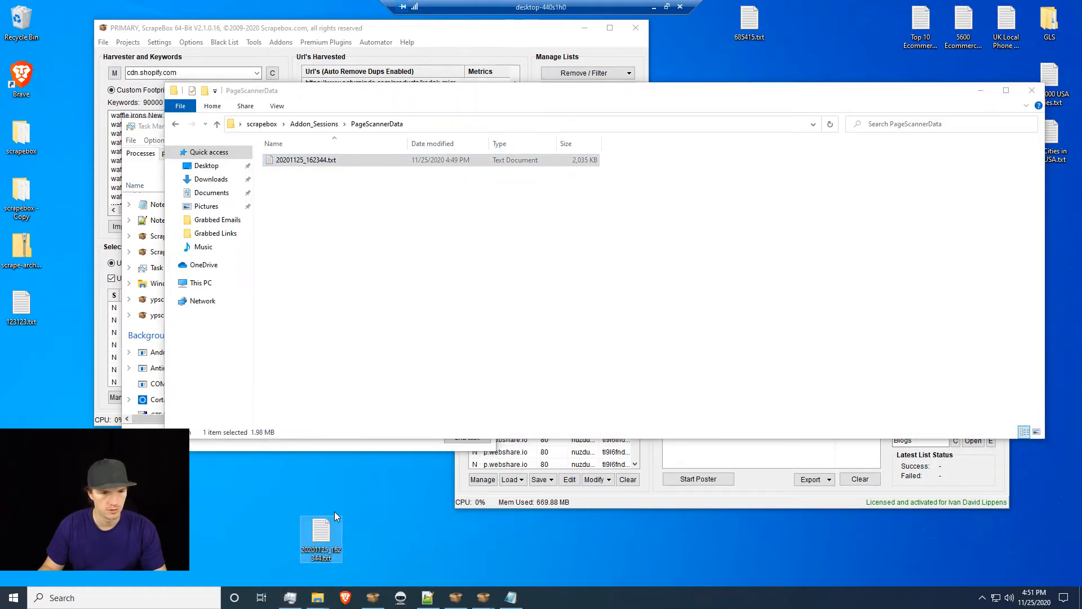
left_click(1035, 89)
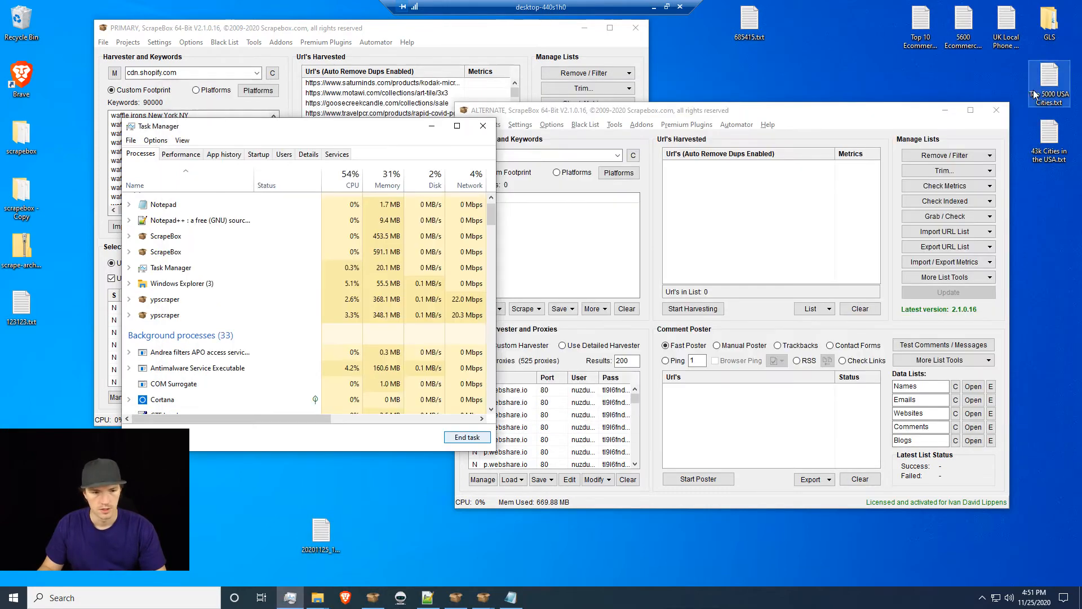
Replace the primary window's harvested URLs with the contents of the desktop file 20201125_162344.txt and remove the duplicate URLs
left_click(431, 125)
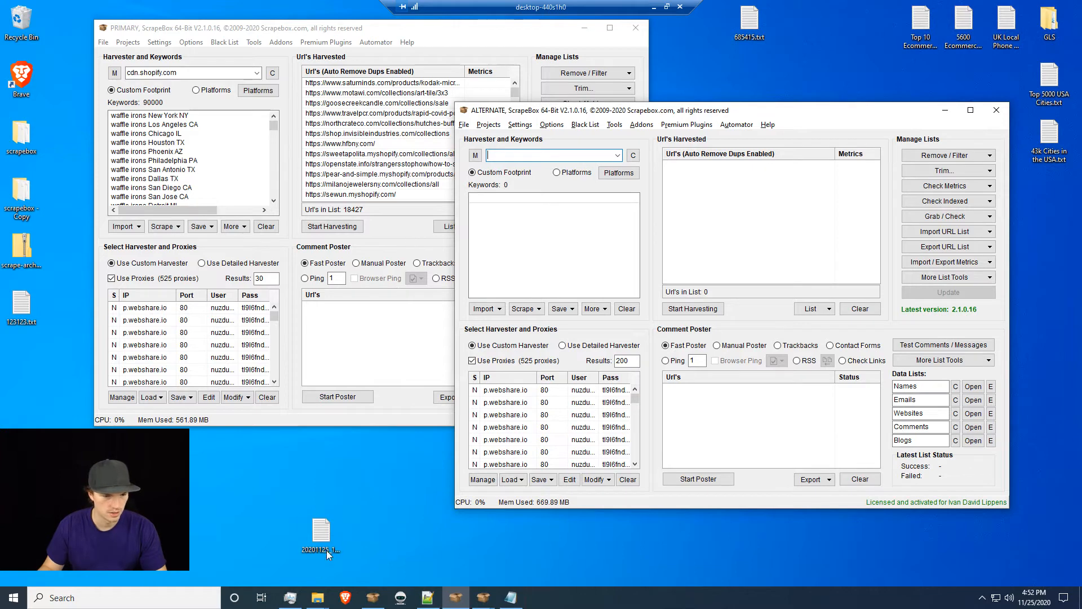
left_click_drag(328, 554, 326, 495)
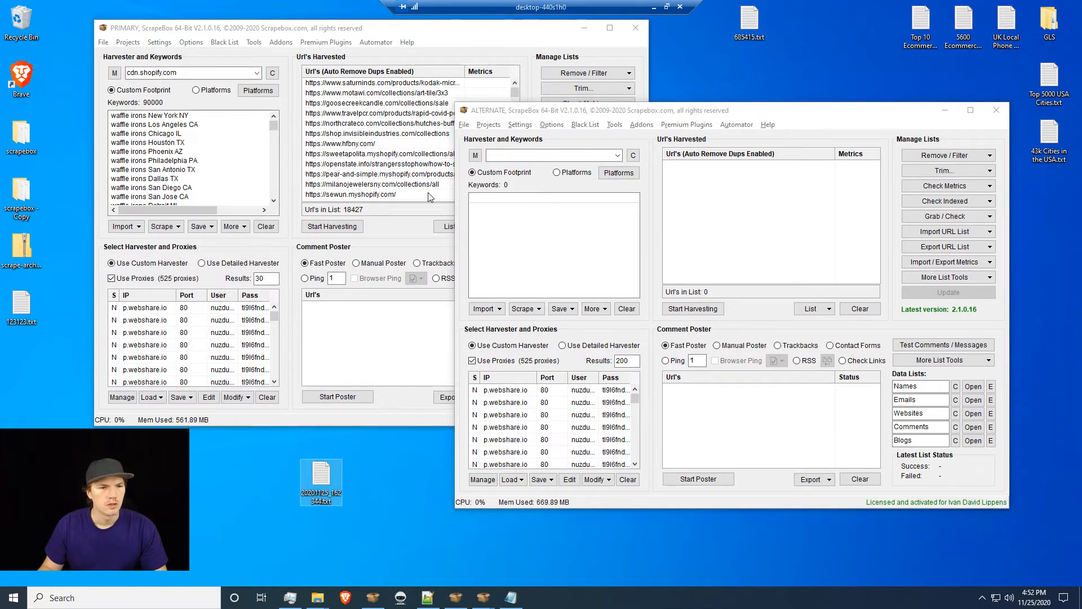
left_click(390, 228)
left_click(495, 228)
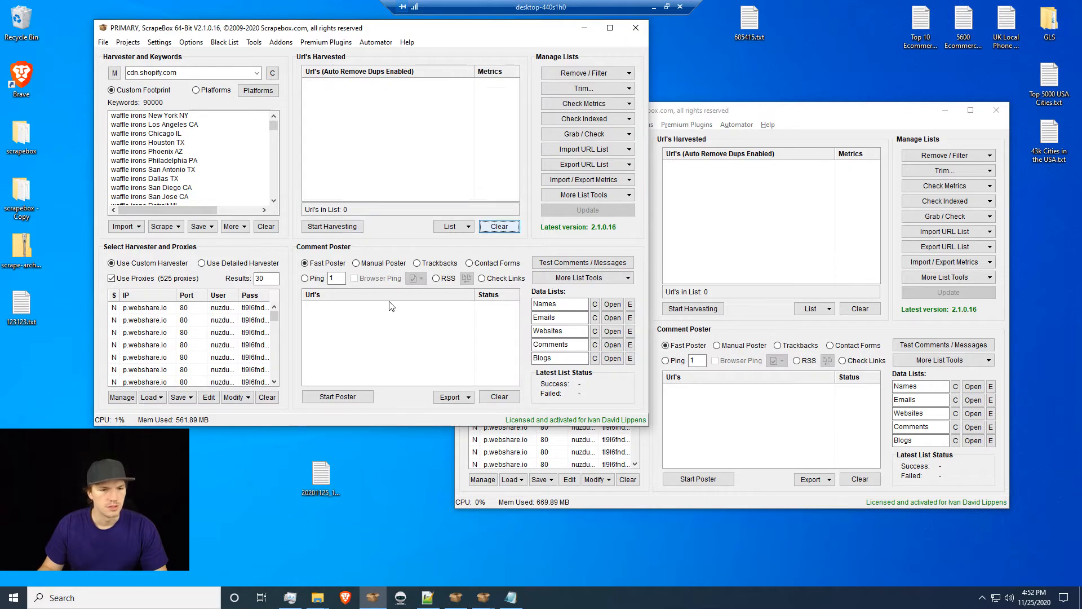
left_click_drag(322, 475, 413, 186)
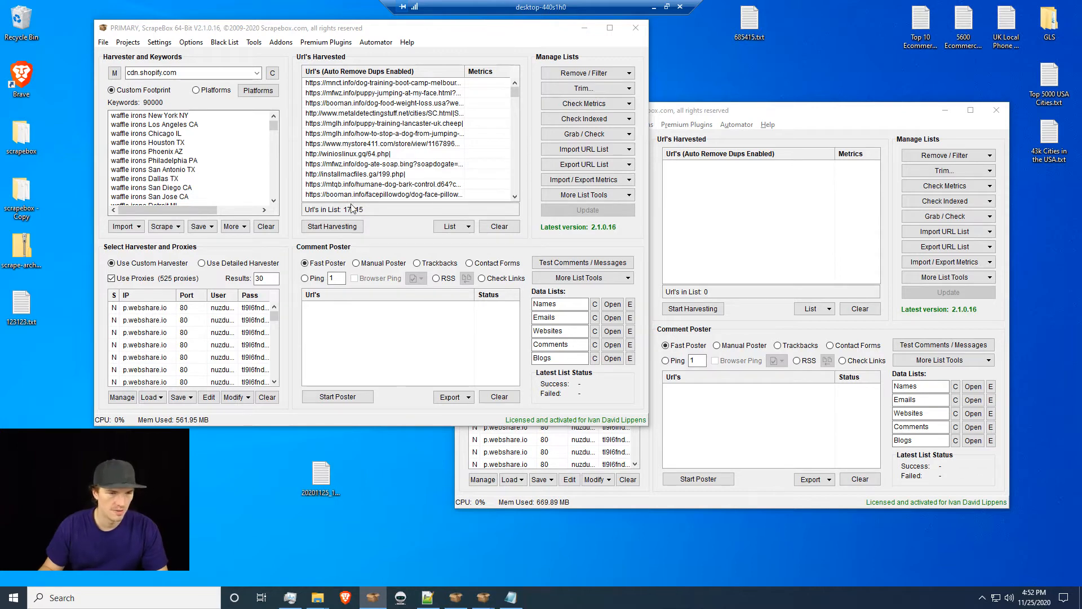
left_click(585, 73)
left_click(586, 89)
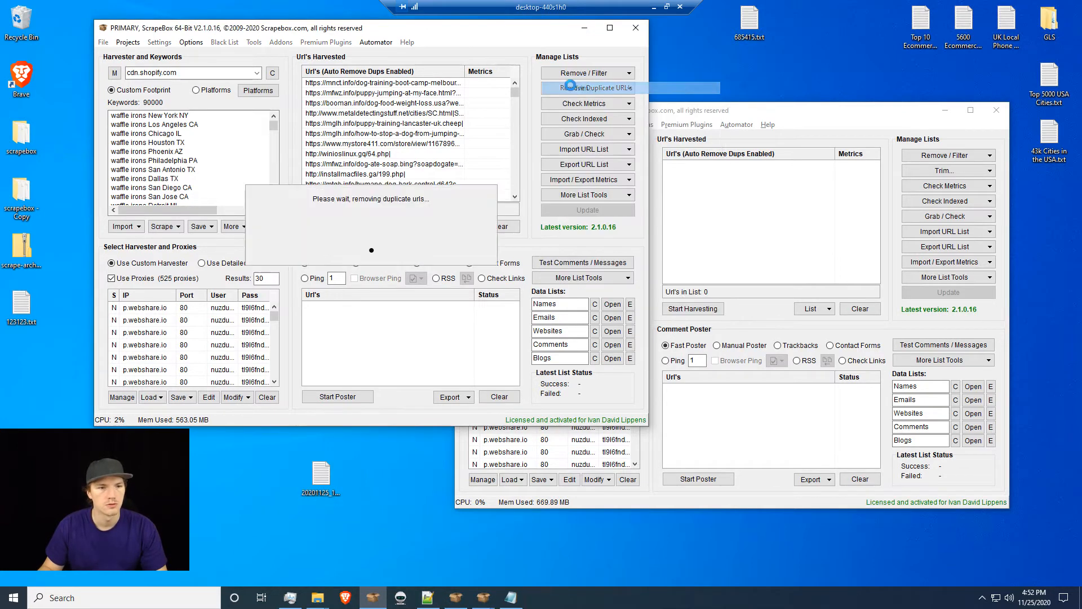
Export all harvested URLs as text to the desktop, overwriting 123123.txt
left_click(585, 164)
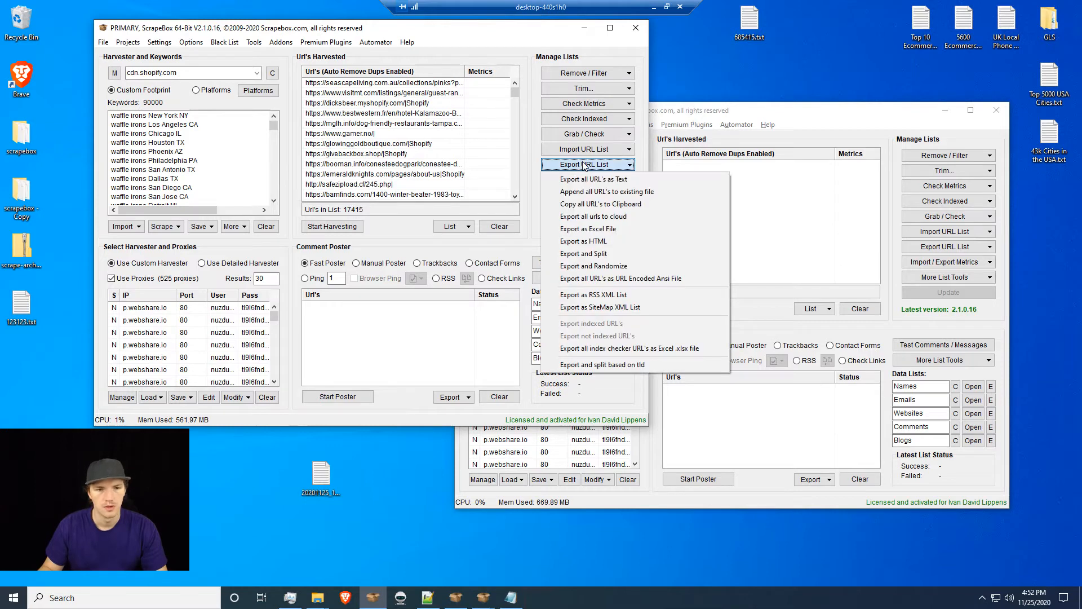
left_click(586, 180)
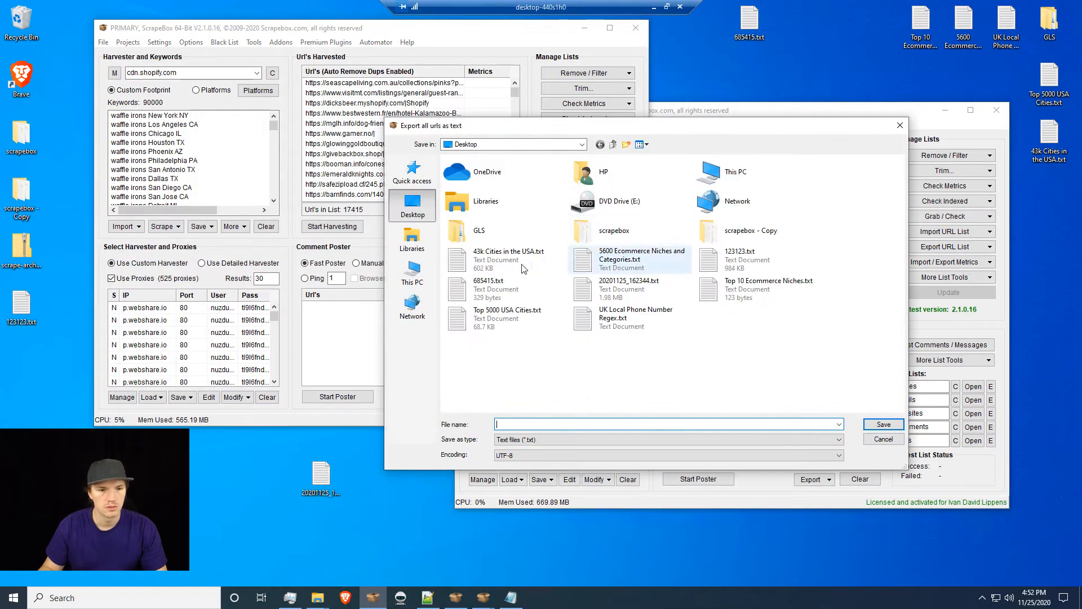
left_click(786, 260)
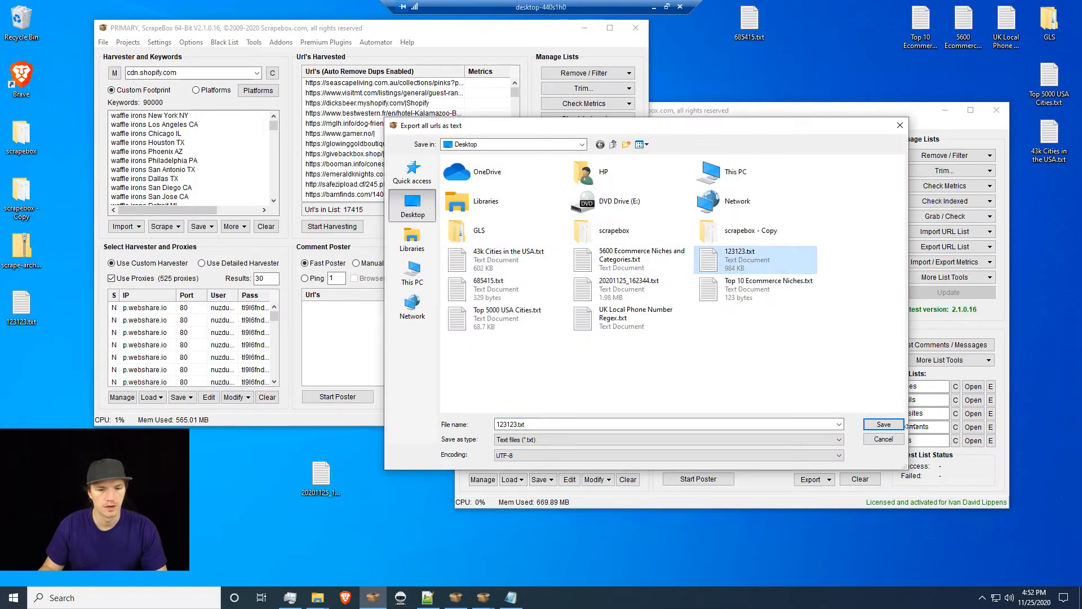
left_click(883, 425)
left_click(573, 302)
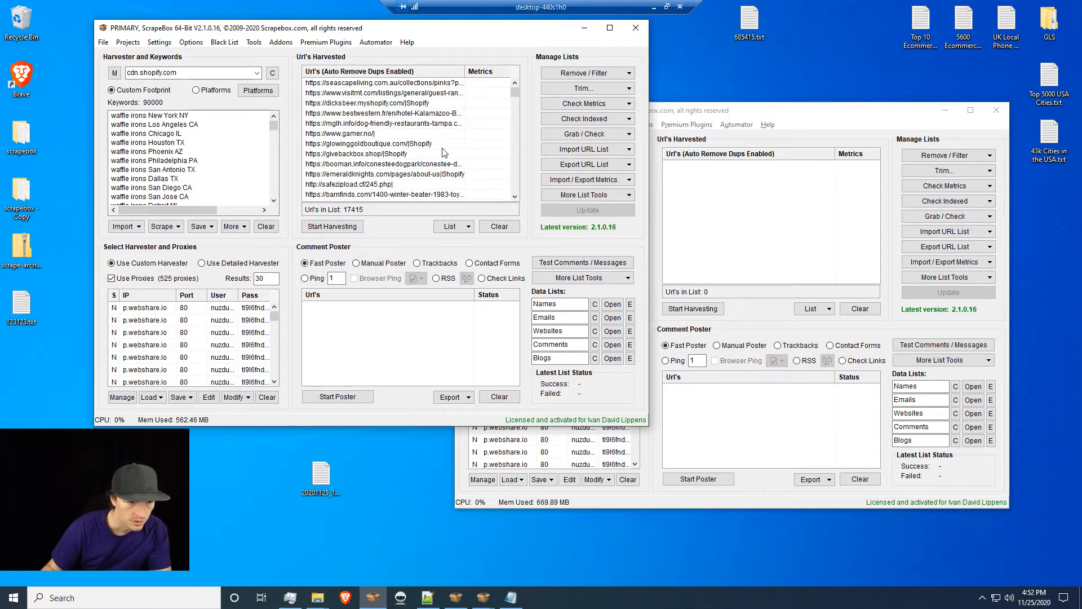
Filter the harvested list by removing every URL that does not contain "shopify"
left_click(604, 73)
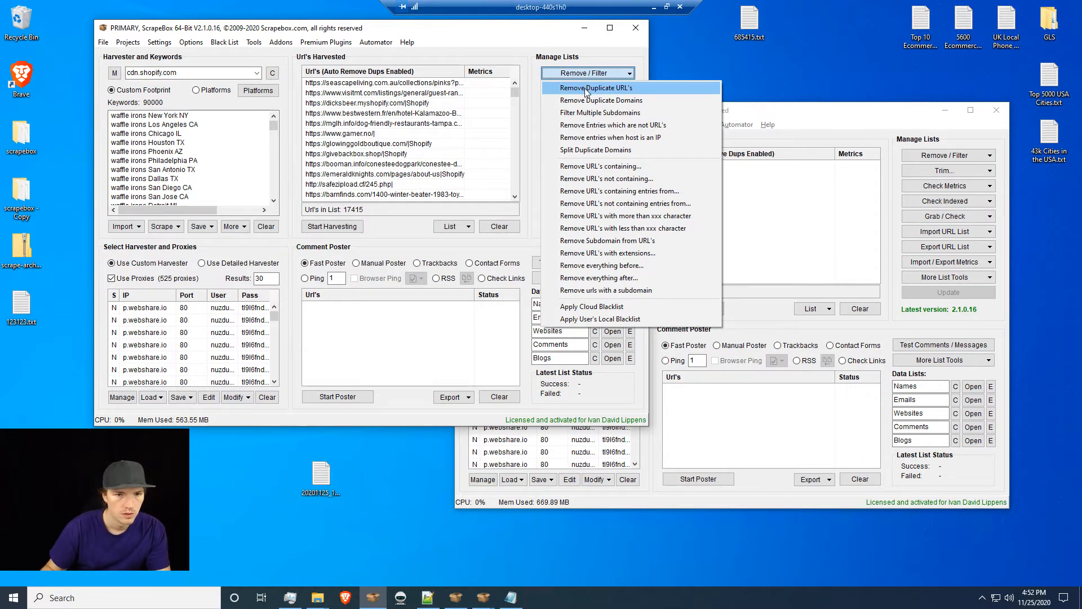
left_click(524, 144)
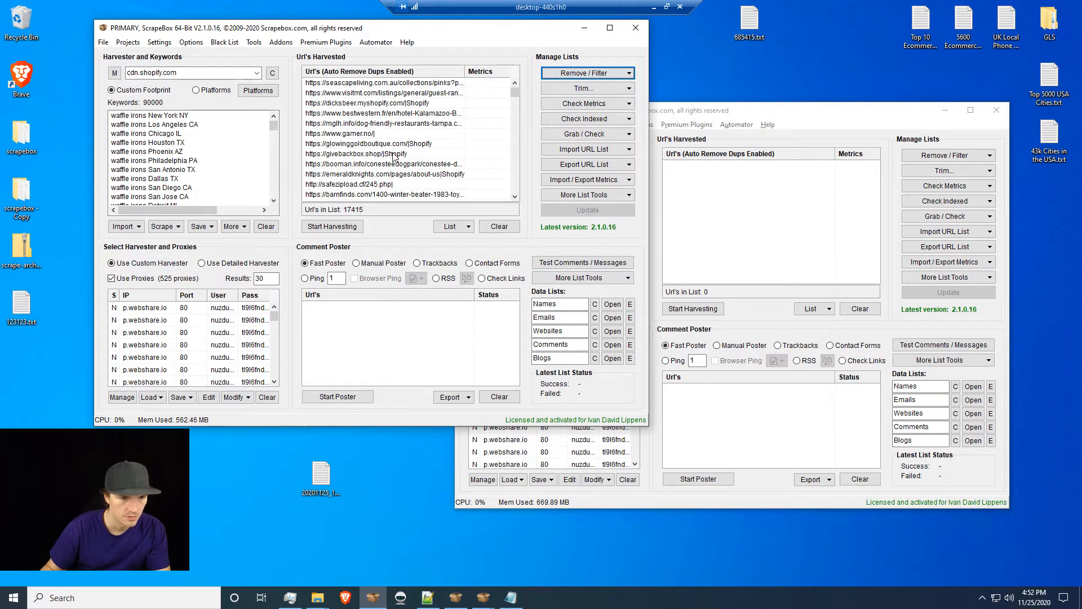
left_click(576, 74)
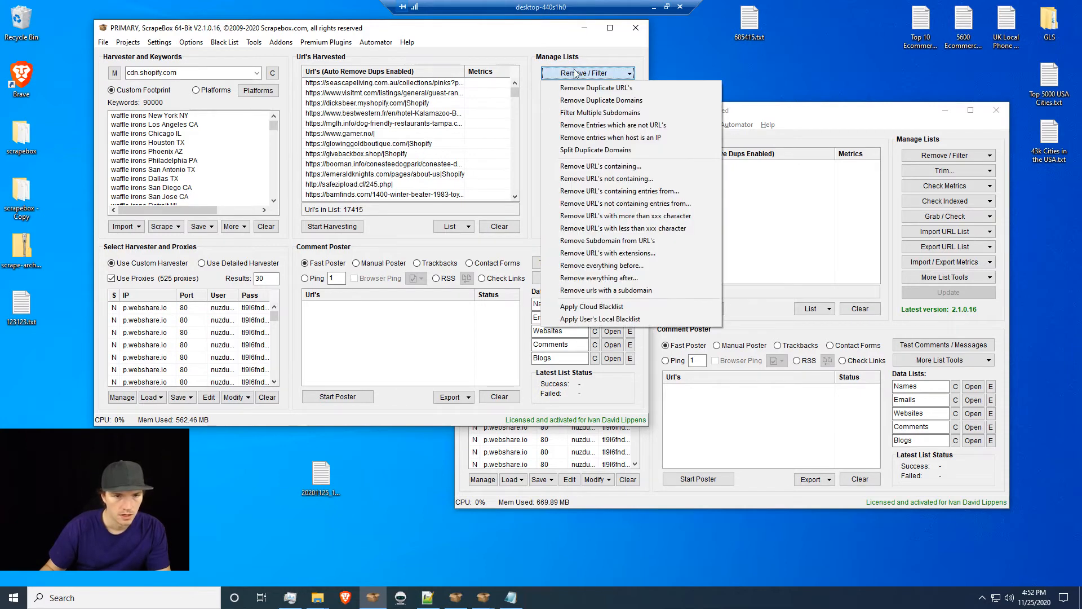
left_click(595, 179)
type("sho")
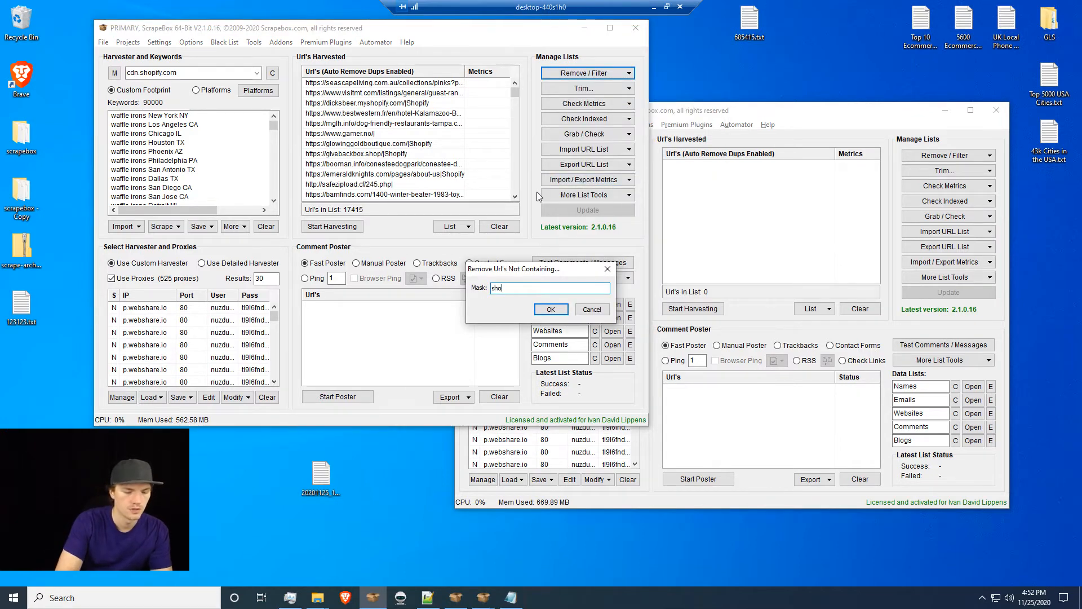
type("pify")
key("Return")
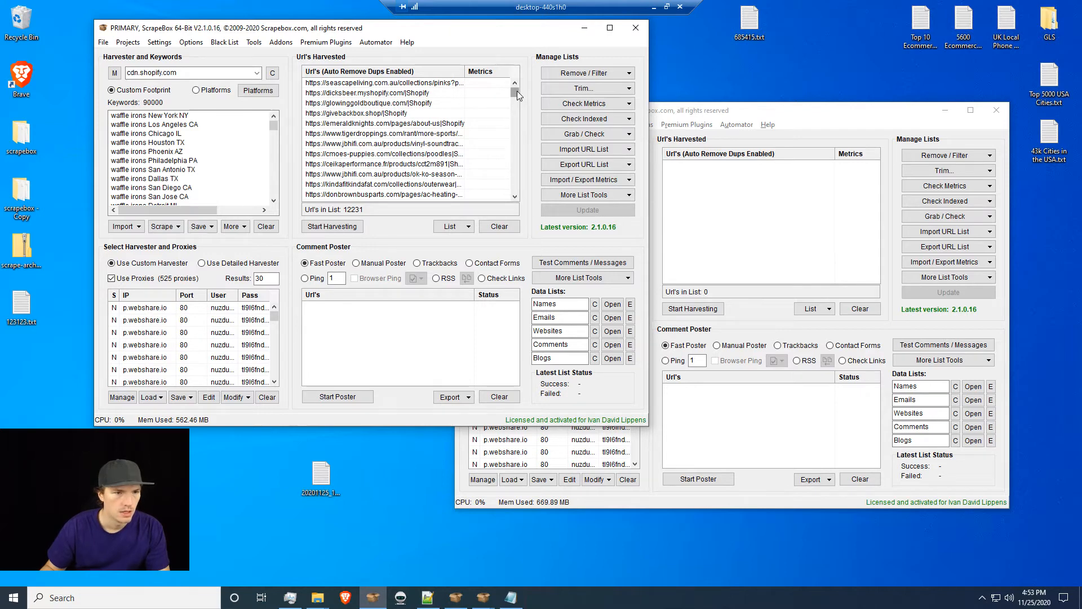
mouse_move(516, 90)
left_mouse_down()
mouse_move(512, 196)
mouse_move(514, 83)
left_mouse_up()
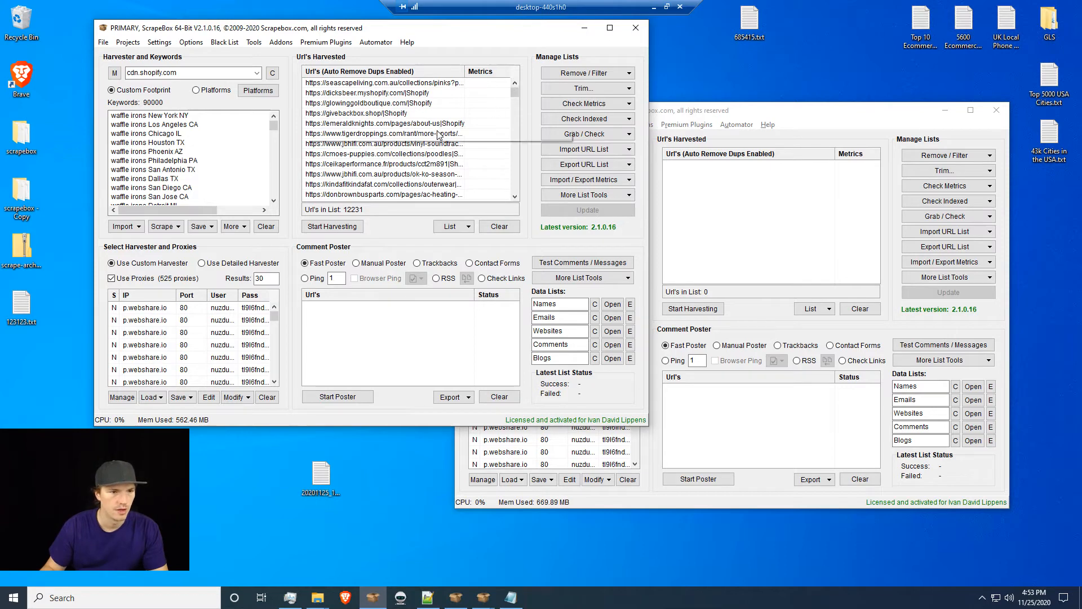
right_click(408, 114)
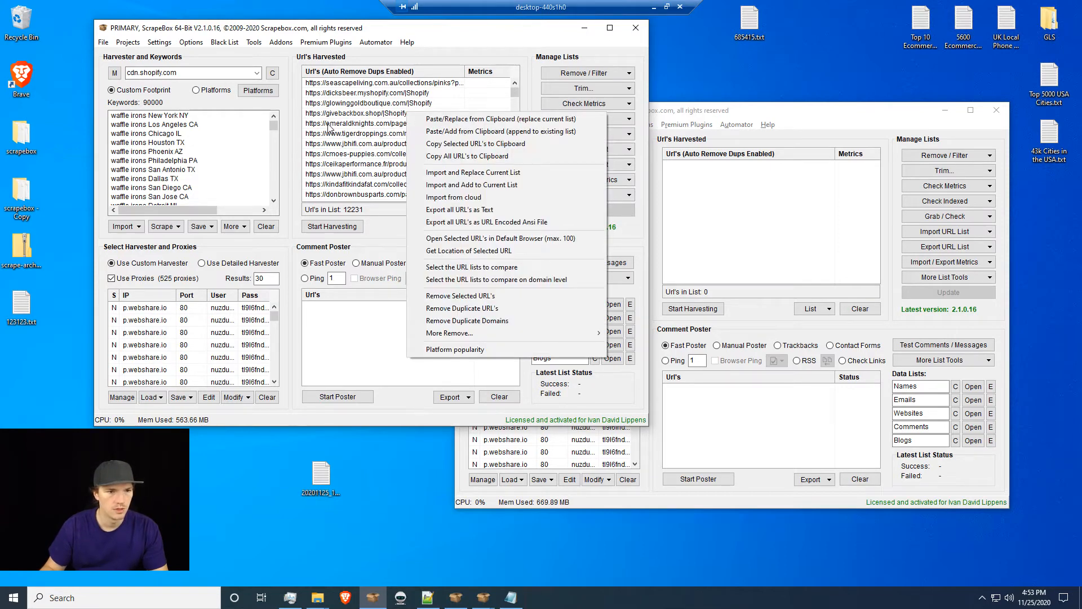
left_click(527, 89)
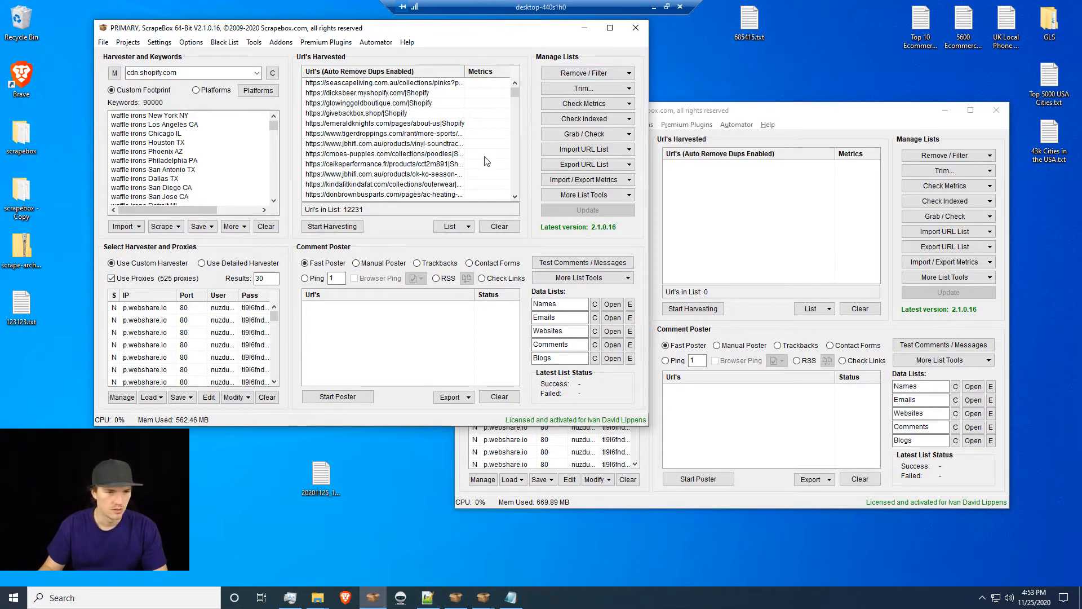
mouse_move(513, 91)
left_mouse_down()
mouse_move(507, 163)
mouse_move(515, 76)
left_mouse_up()
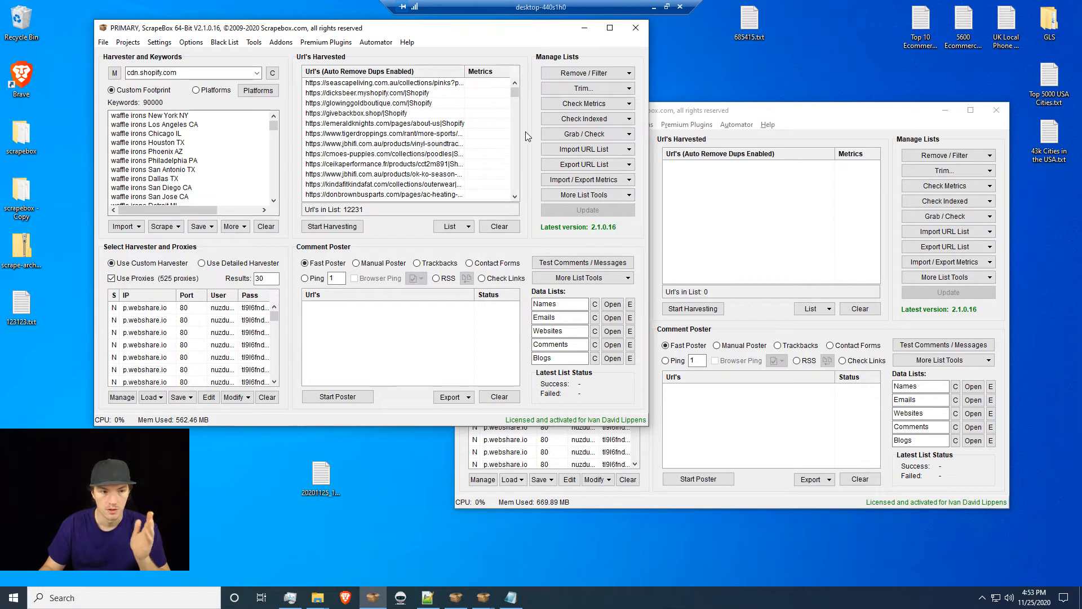
left_click(581, 79)
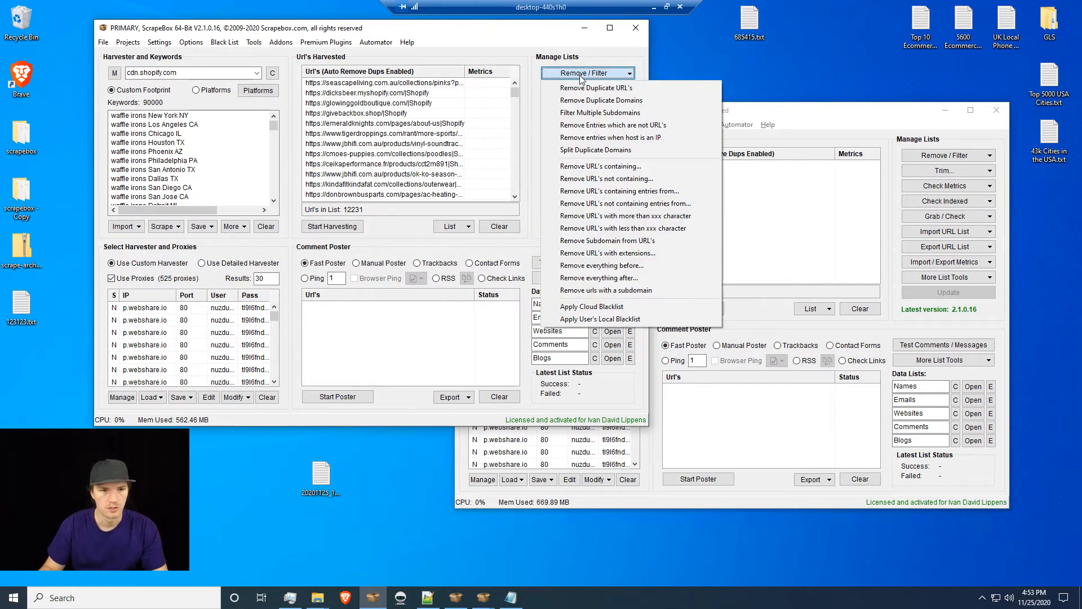
left_click(533, 121)
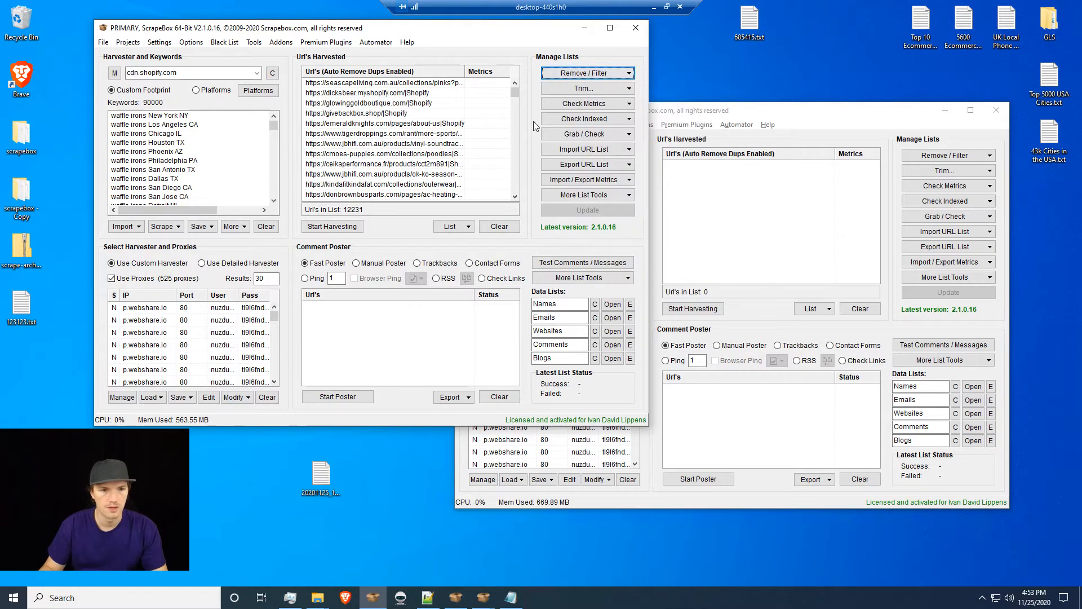
Trim all URLs in the harvested list to root
left_click(584, 88)
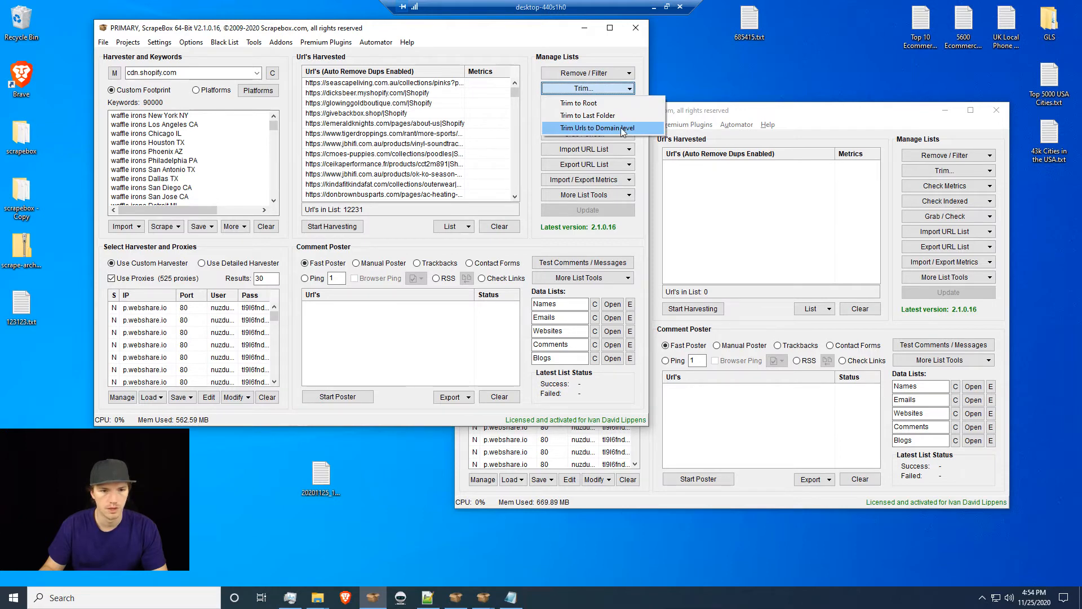
left_click(573, 103)
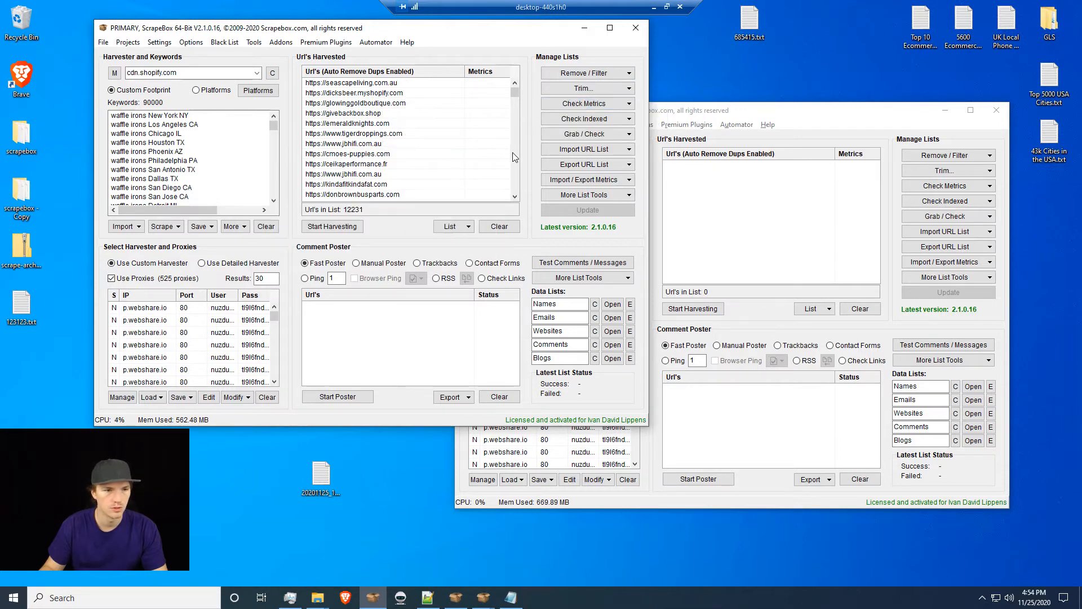
mouse_move(515, 92)
left_mouse_down()
mouse_move(509, 199)
mouse_move(514, 73)
left_mouse_up()
left_click(571, 88)
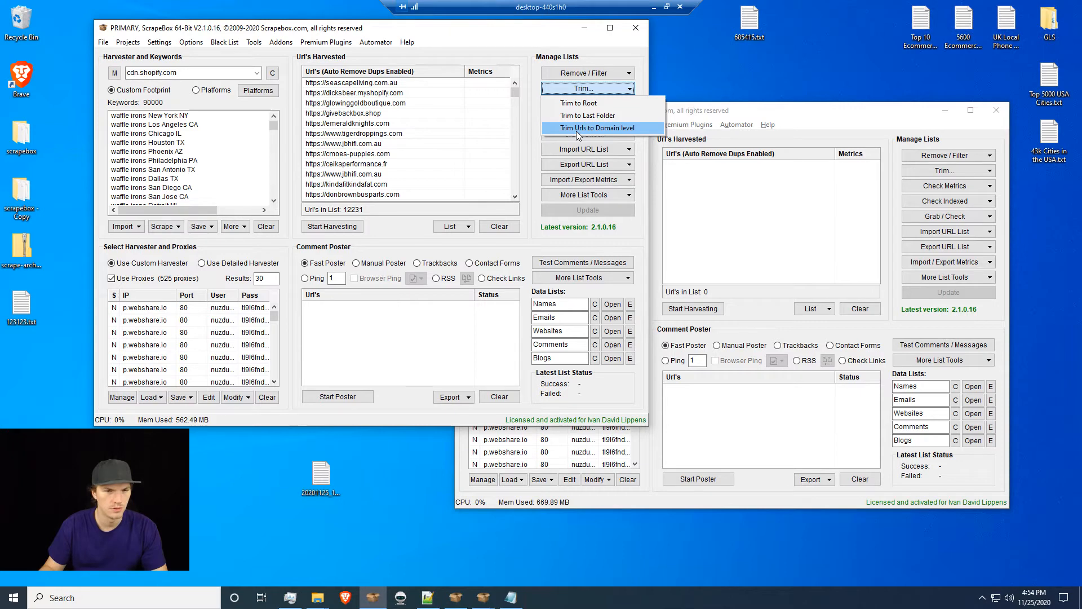
left_click(515, 113)
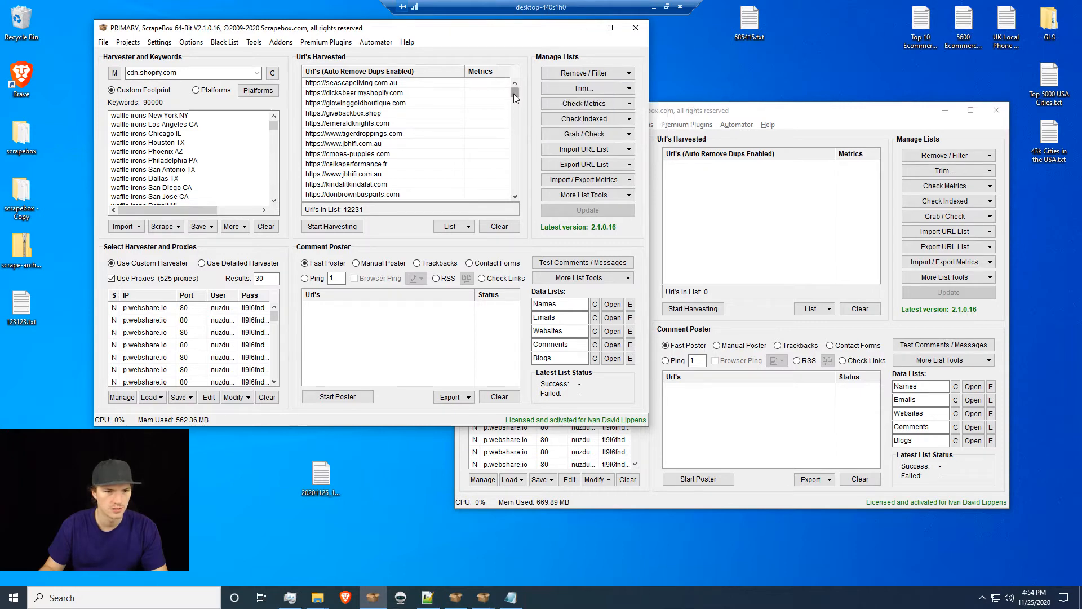
Look through the trimmed URL list for repeated store addresses
left_click_drag(512, 93, 515, 144)
left_click(515, 161)
left_click(515, 161)
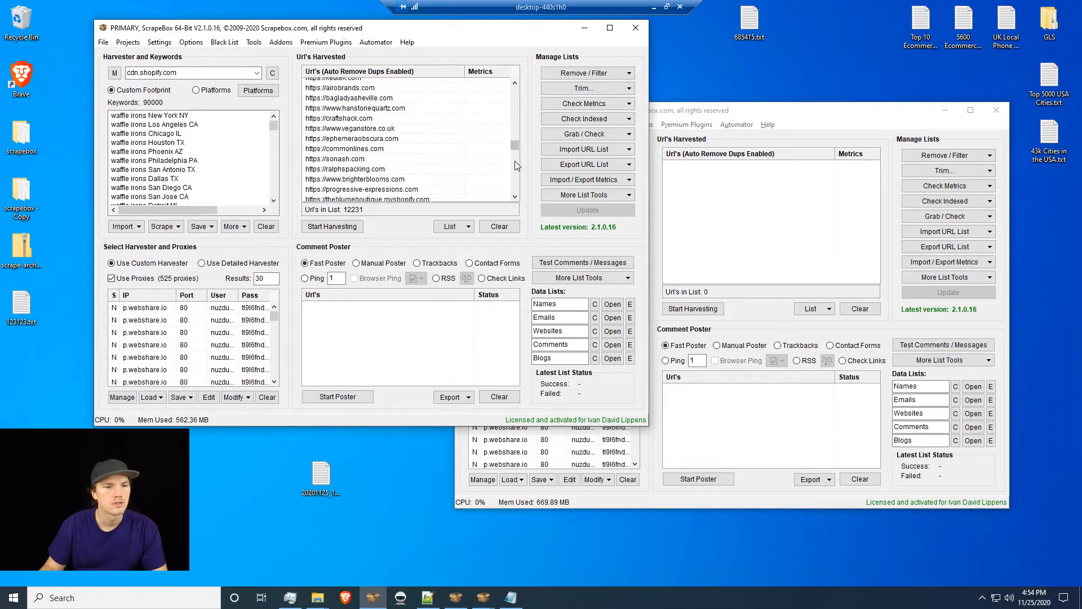
left_click(515, 161)
left_click(515, 162)
left_click(515, 161)
left_click(515, 161)
left_click(515, 161)
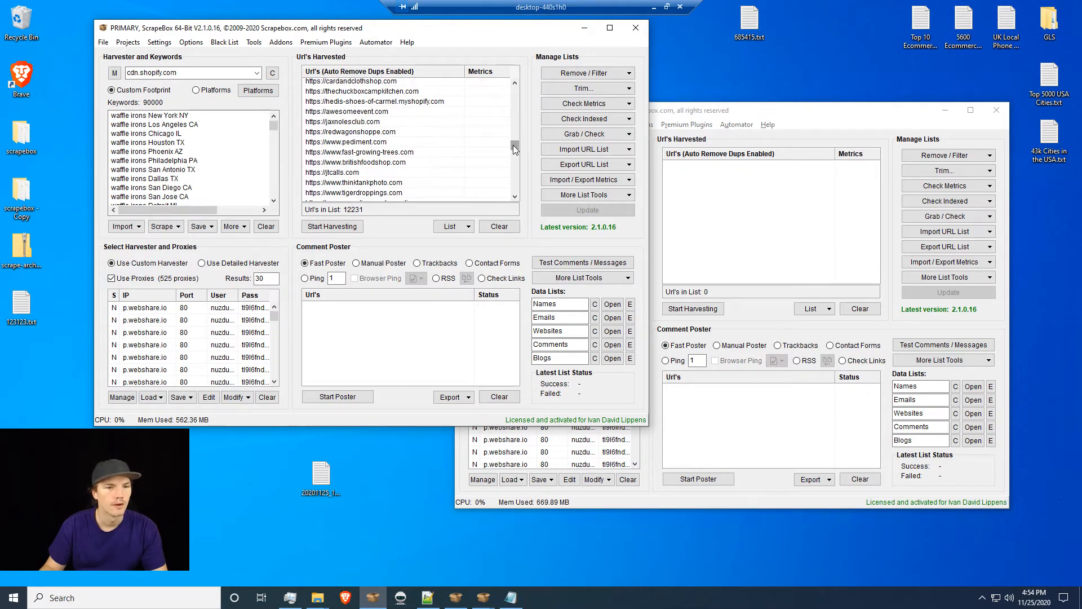
left_click_drag(514, 145, 520, 69)
Remove the duplicate URLs and duplicate domains from the trimmed list
left_click(567, 74)
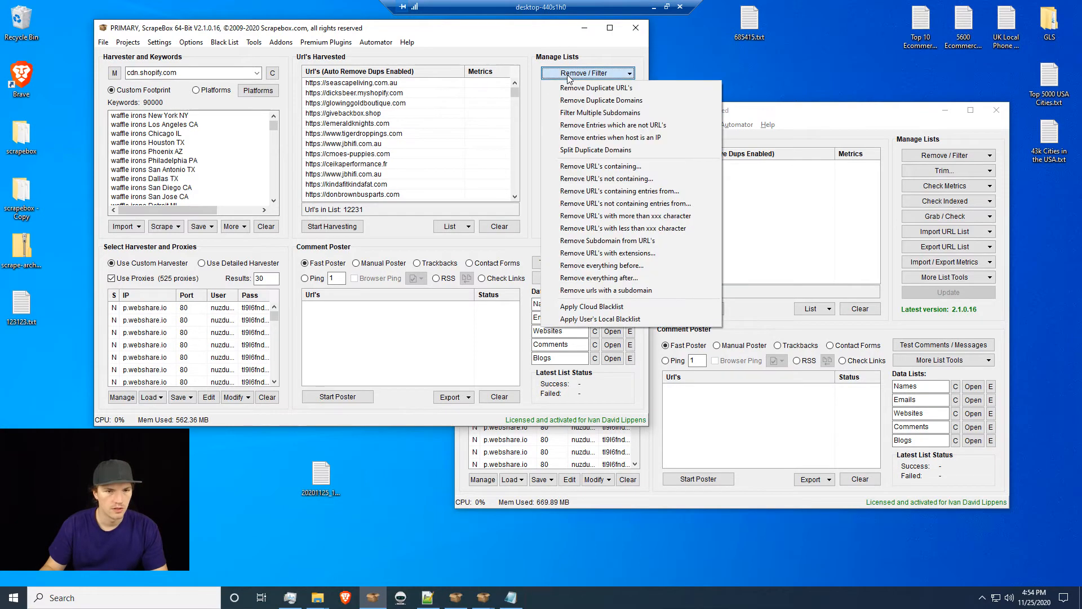
left_click(582, 89)
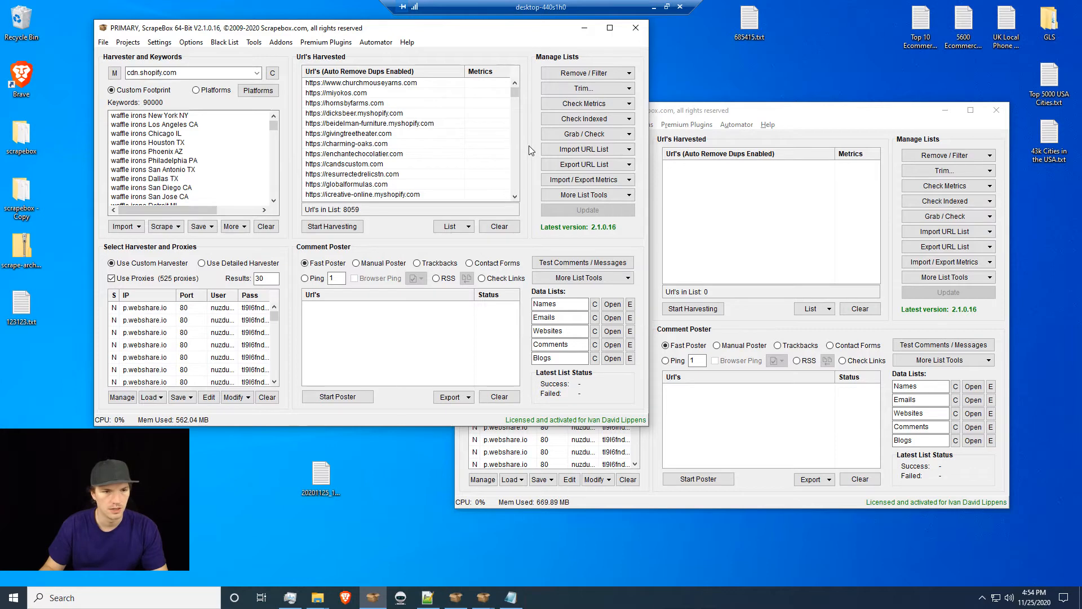
left_click(575, 75)
left_click(584, 100)
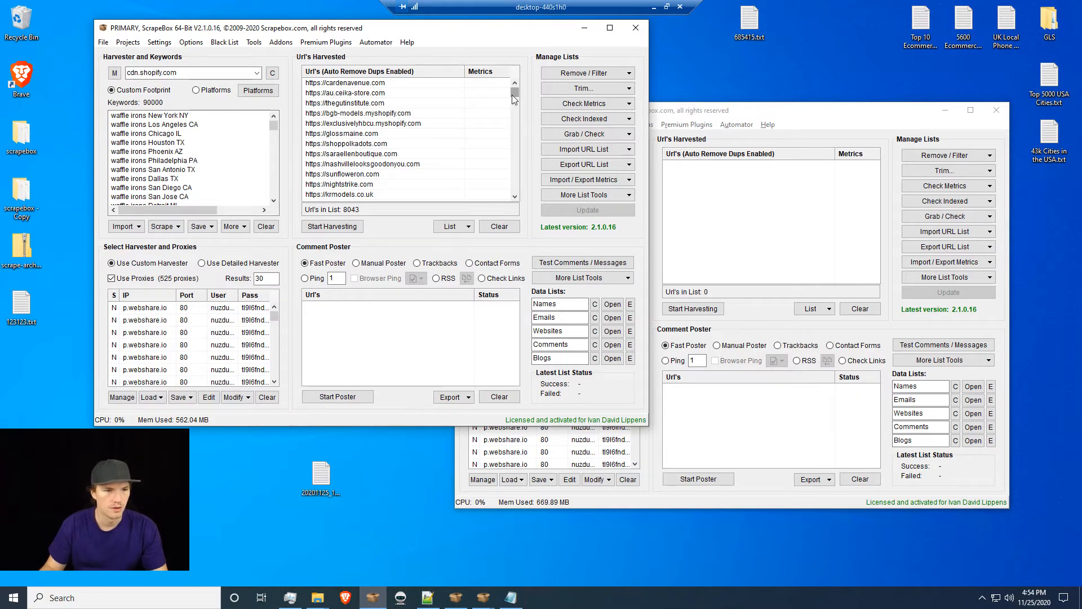
left_click_drag(514, 92, 513, 187)
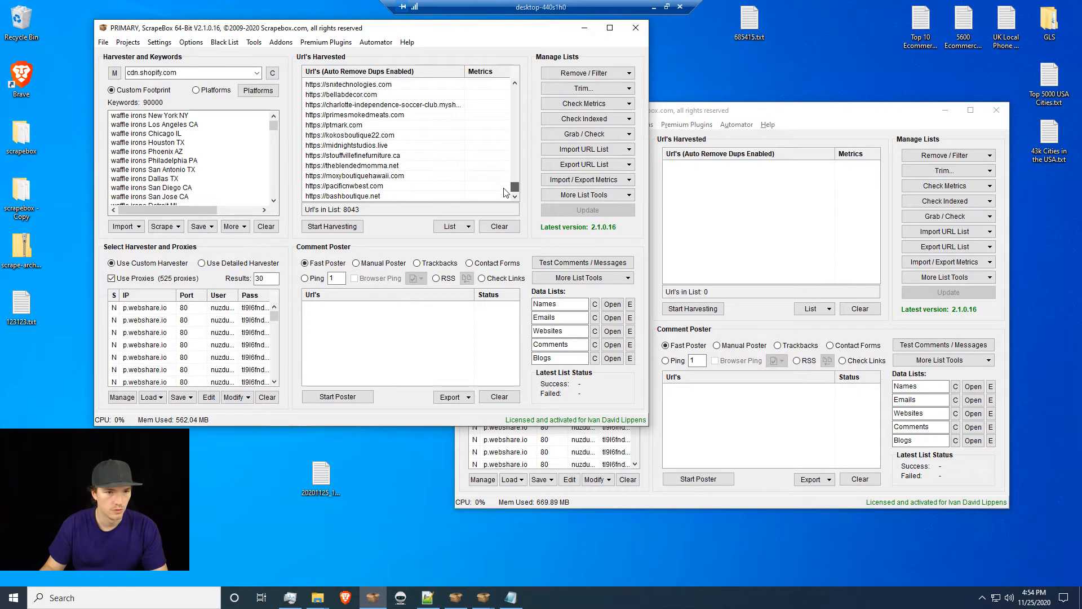
left_click_drag(511, 188, 509, 83)
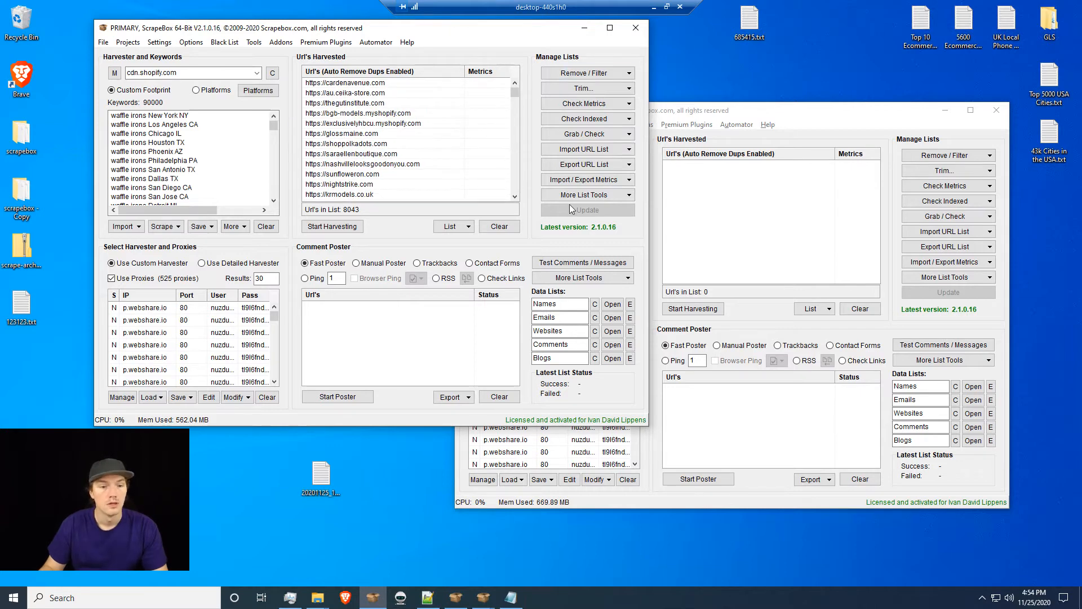
Export the cleaned list of store URLs as text to the desktop, replacing the existing 123123.txt
left_click(585, 168)
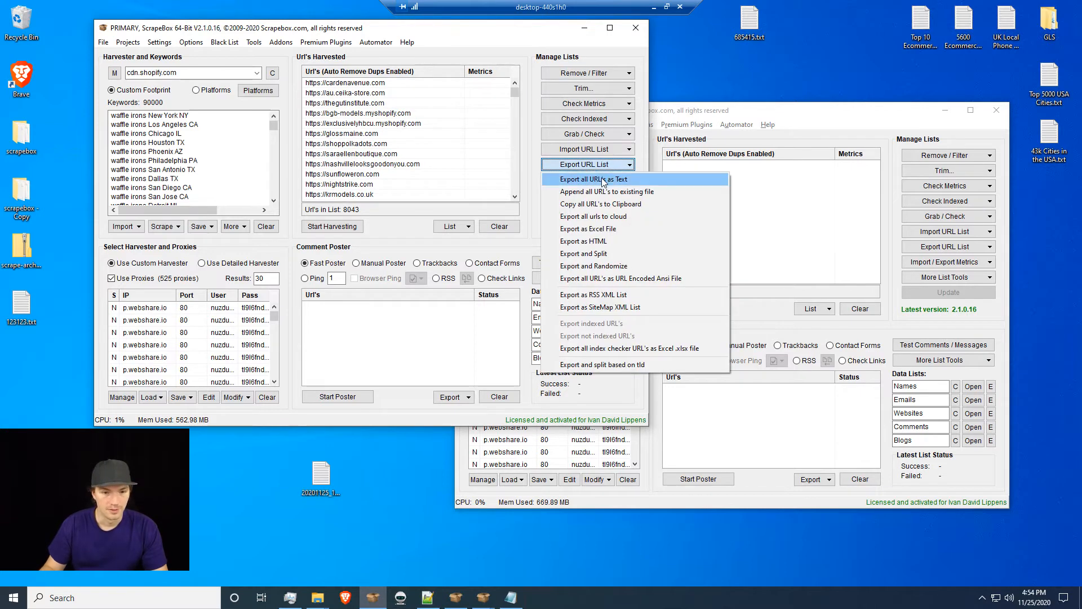
left_click(603, 180)
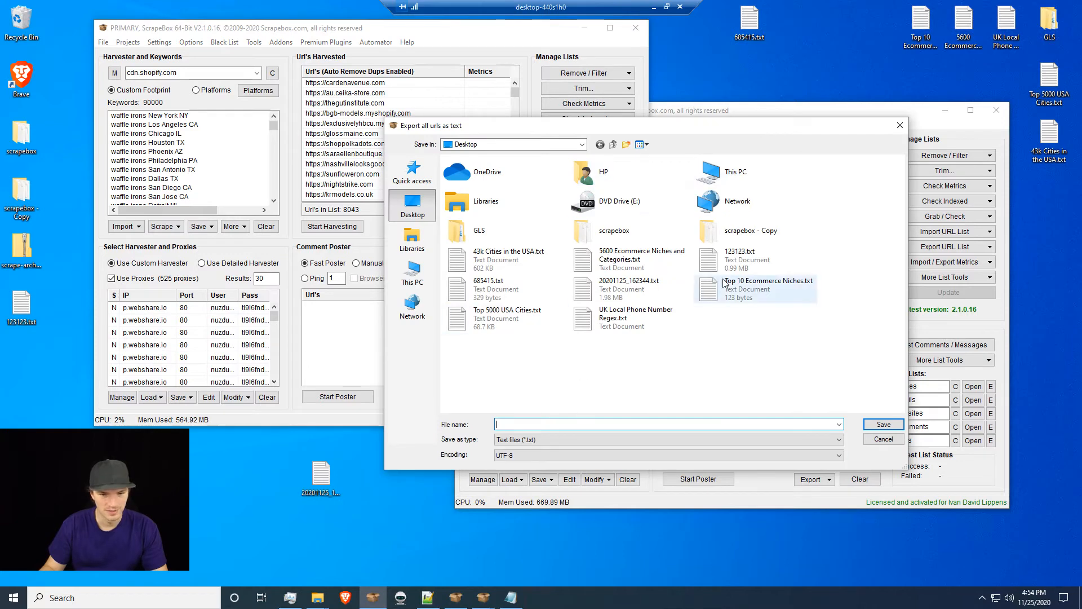
left_click(740, 259)
left_click(883, 426)
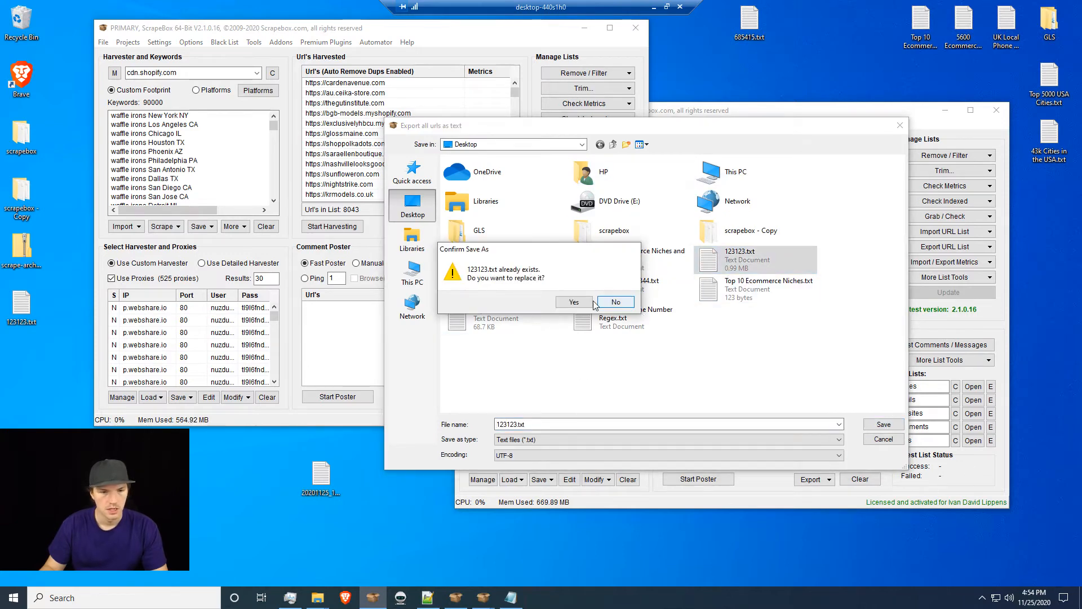
left_click(573, 303)
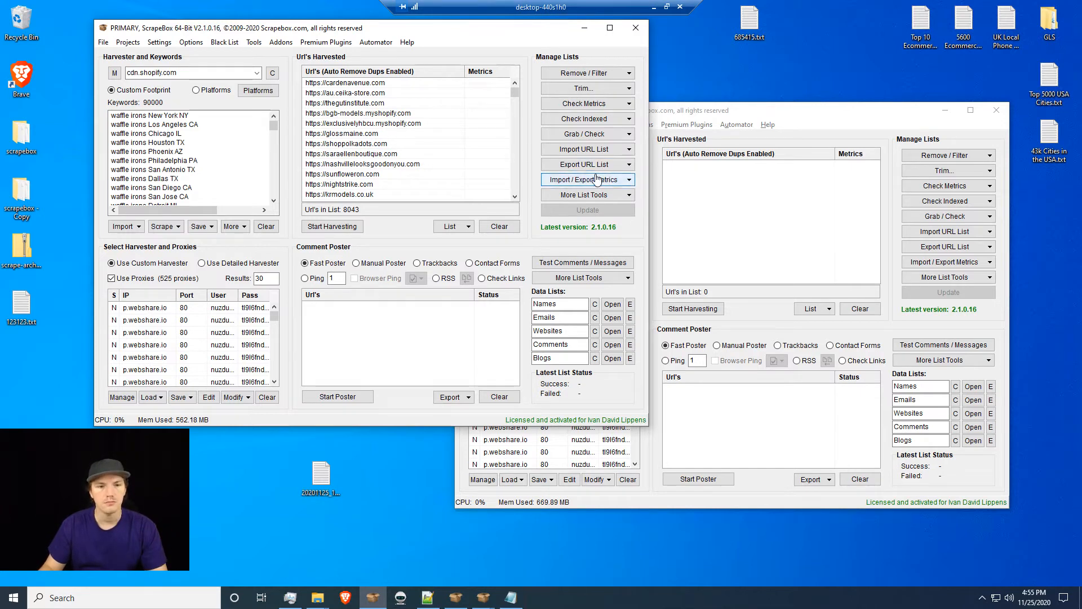
Open the tool that grabs emails by crawling sites, using the harvested URLs with the option to save URLs with emails
left_click(586, 134)
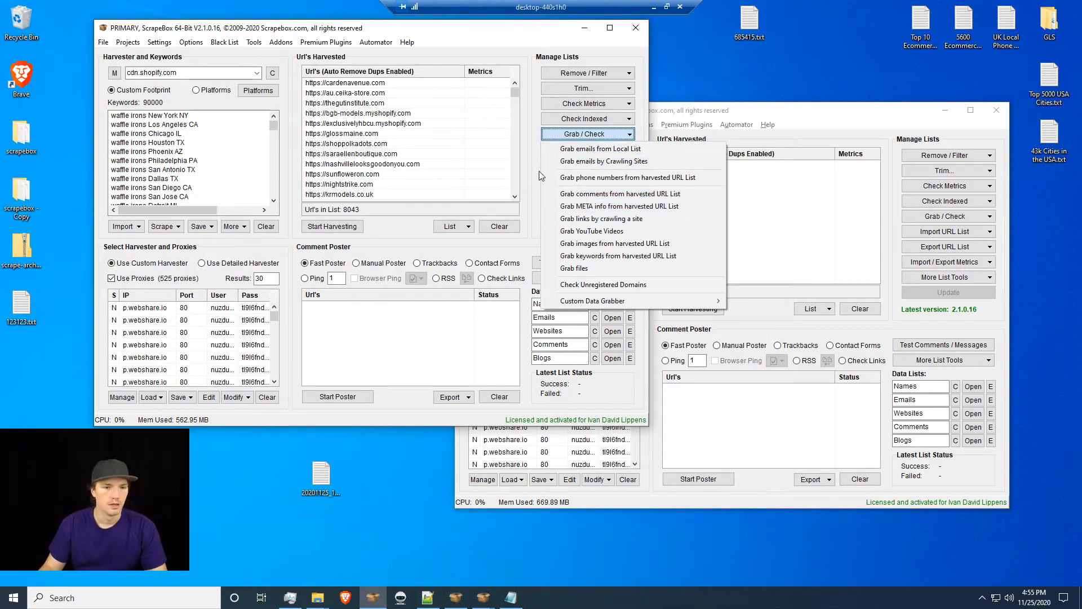
left_click(605, 163)
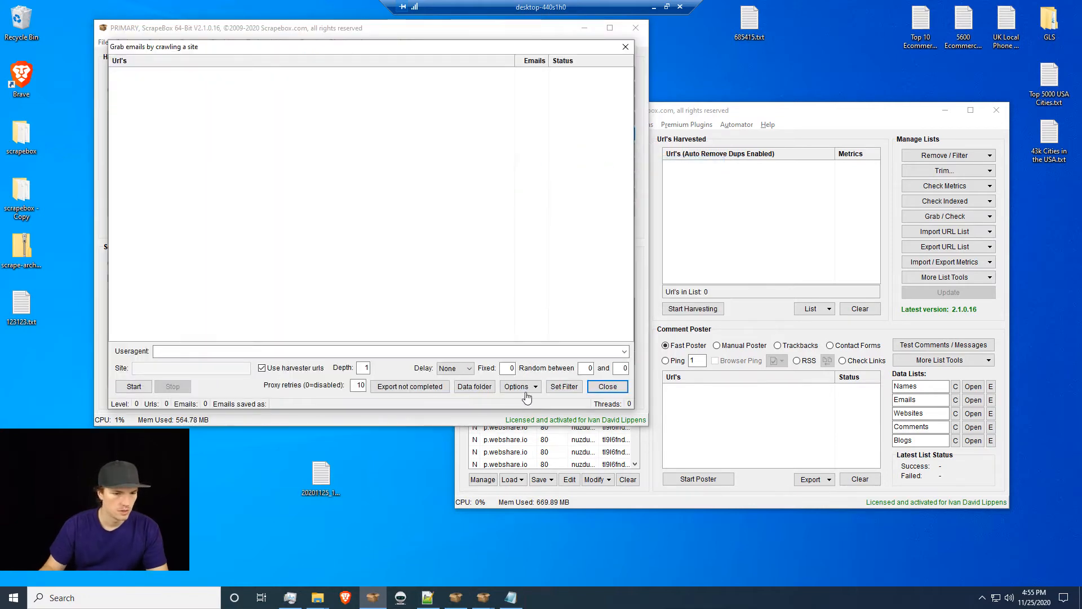
left_click(522, 387)
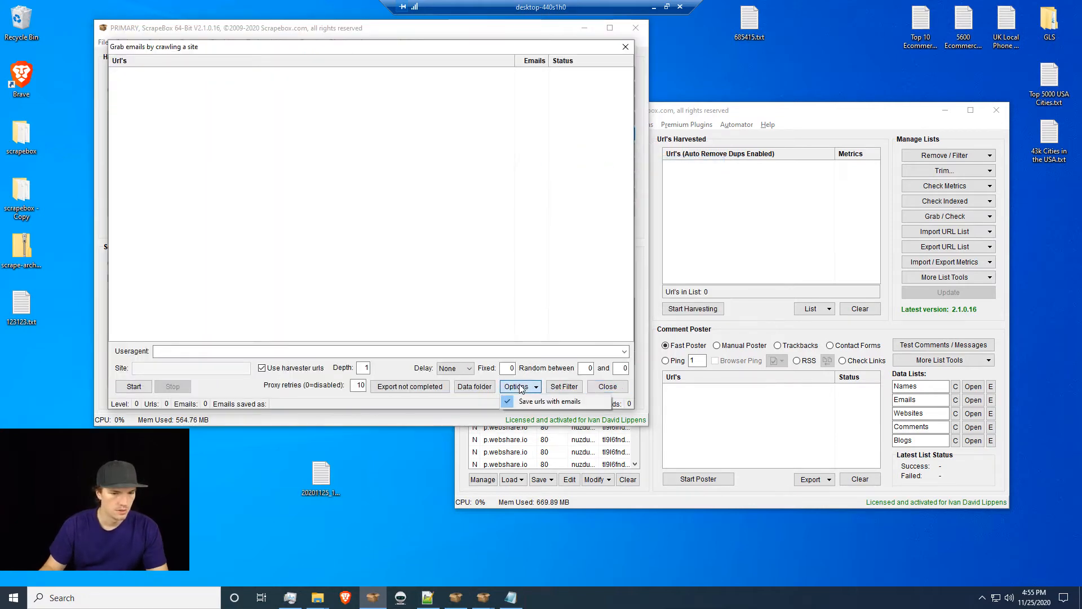
left_click(523, 400)
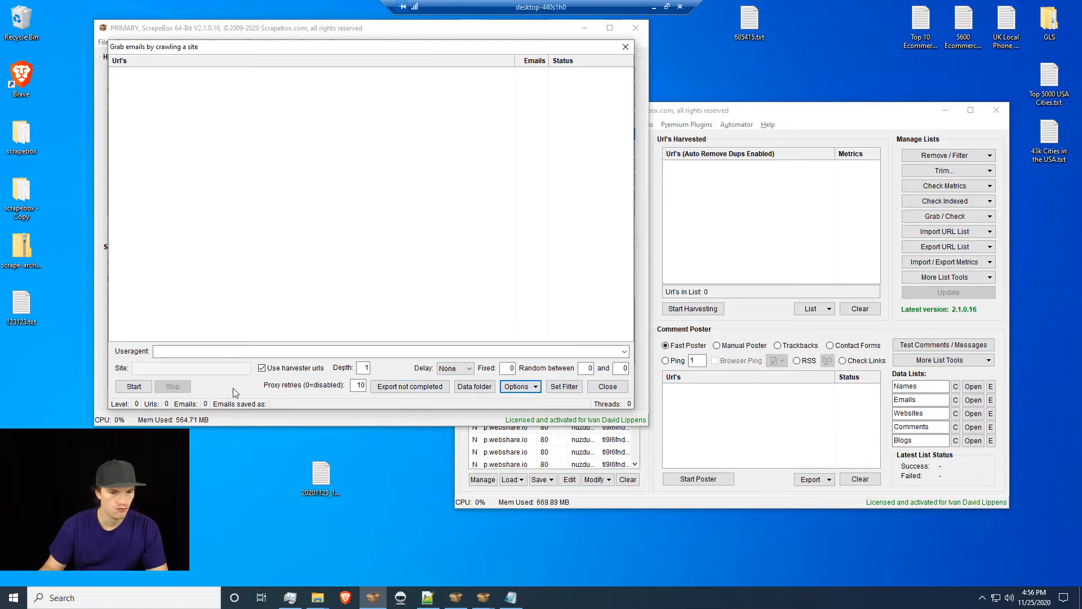
Check the email filter and the Grabbed Emails data folder, and start crawling the harvested store URLs for emails
left_click(565, 387)
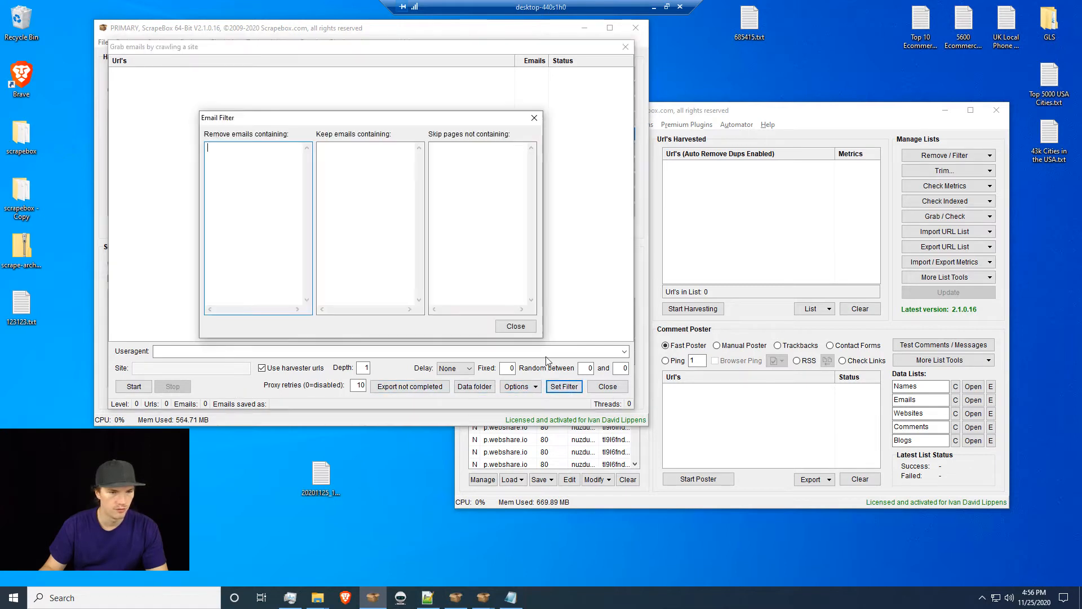
left_click(501, 328)
left_click(513, 389)
left_click(513, 389)
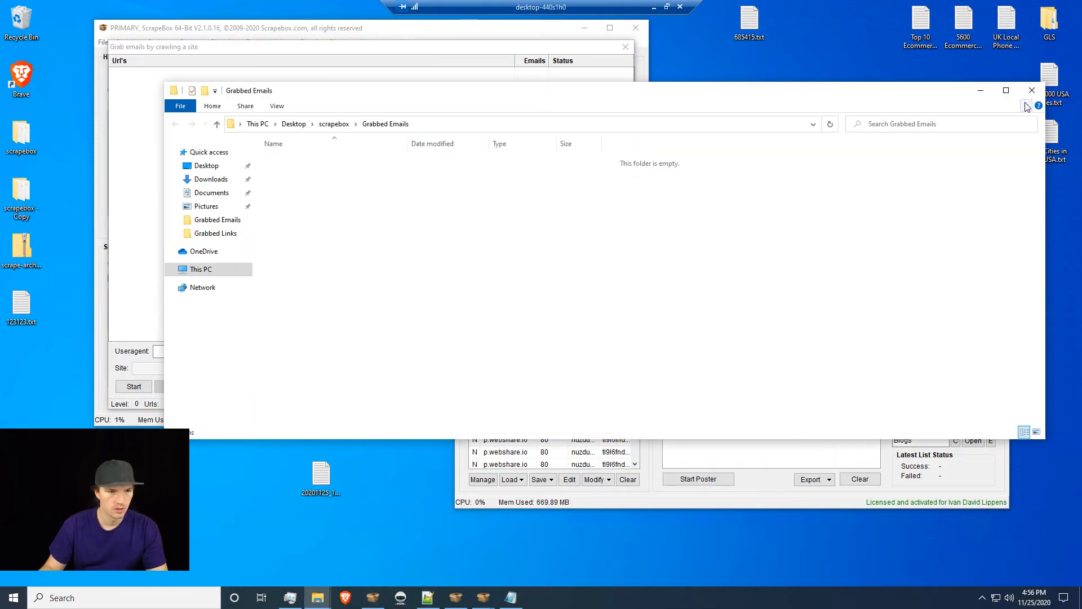
left_click(1031, 90)
left_click(134, 386)
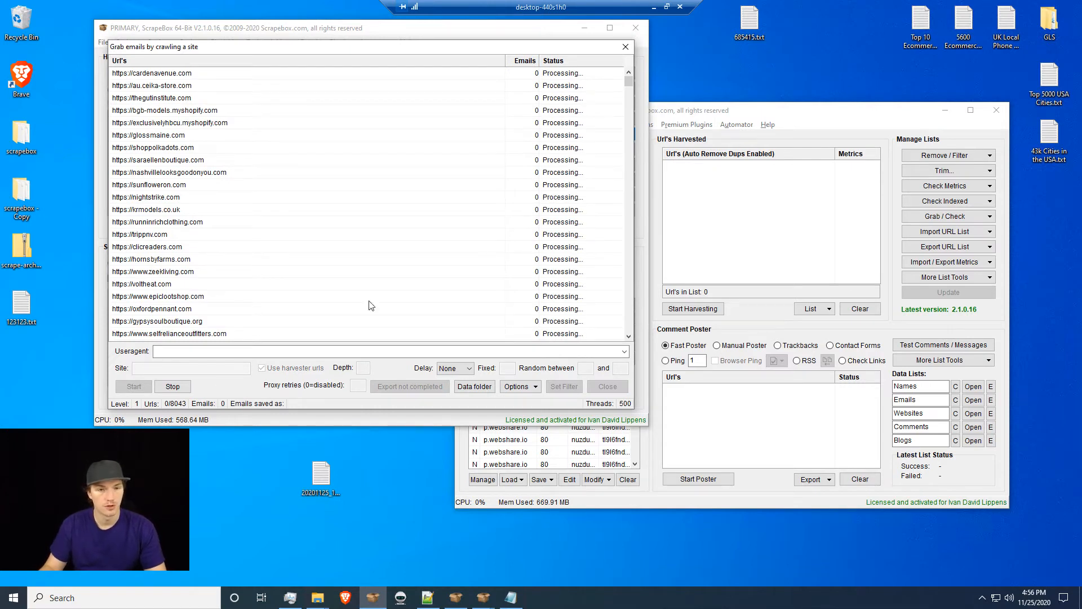
left_click(667, 7)
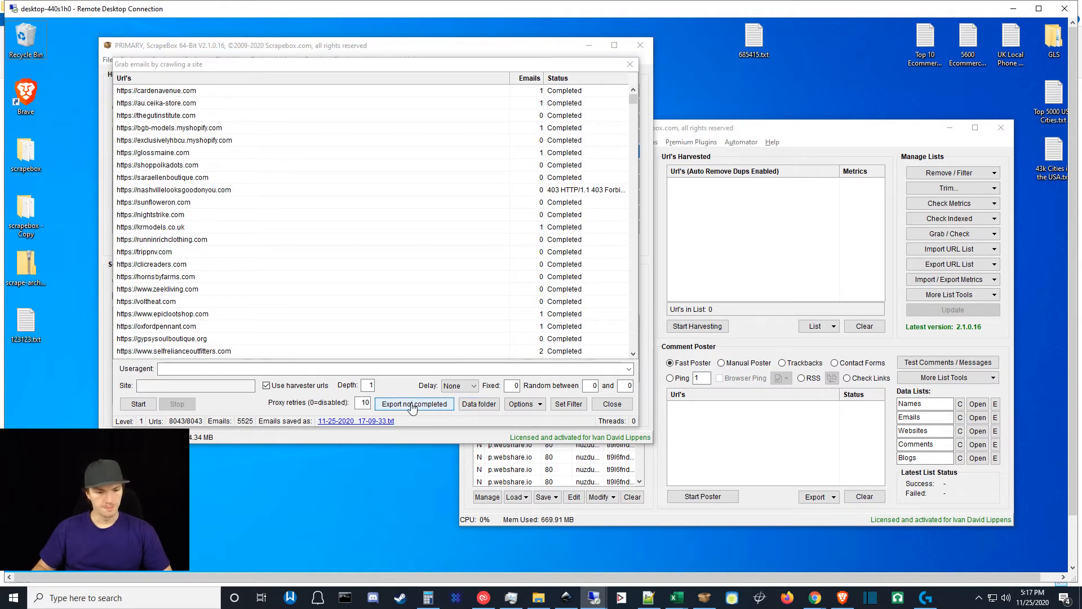
Move both grabbed email text files from the crawler's data folder to the desktop
left_click(479, 404)
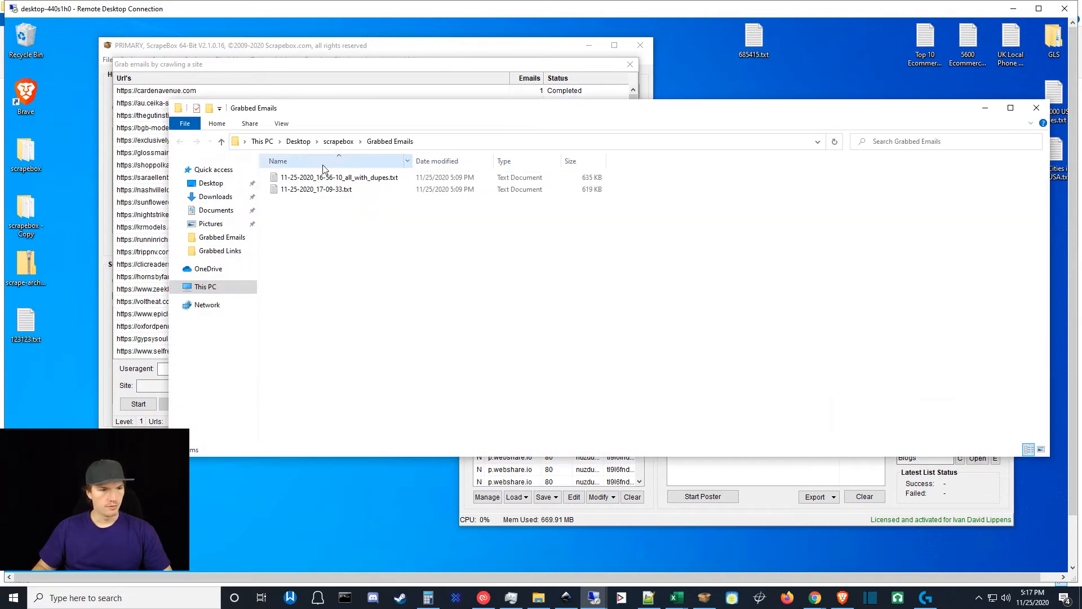
left_click(341, 190)
left_click(324, 179, "shift")
left_click_drag(325, 181, 325, 525)
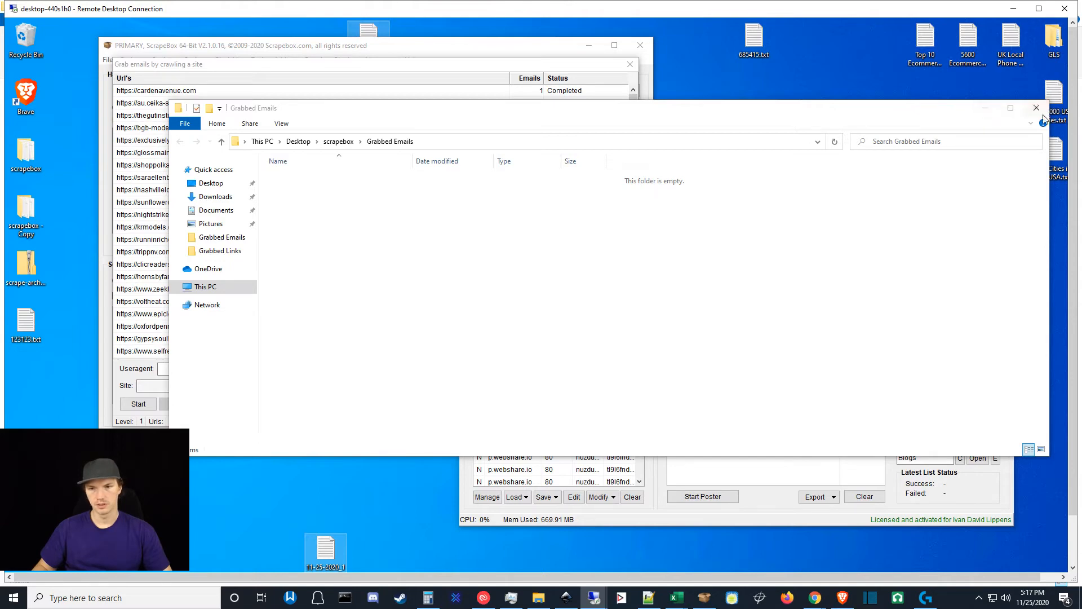
Close the data folder and the email crawler, and clear the harvested URL list
left_click(993, 111)
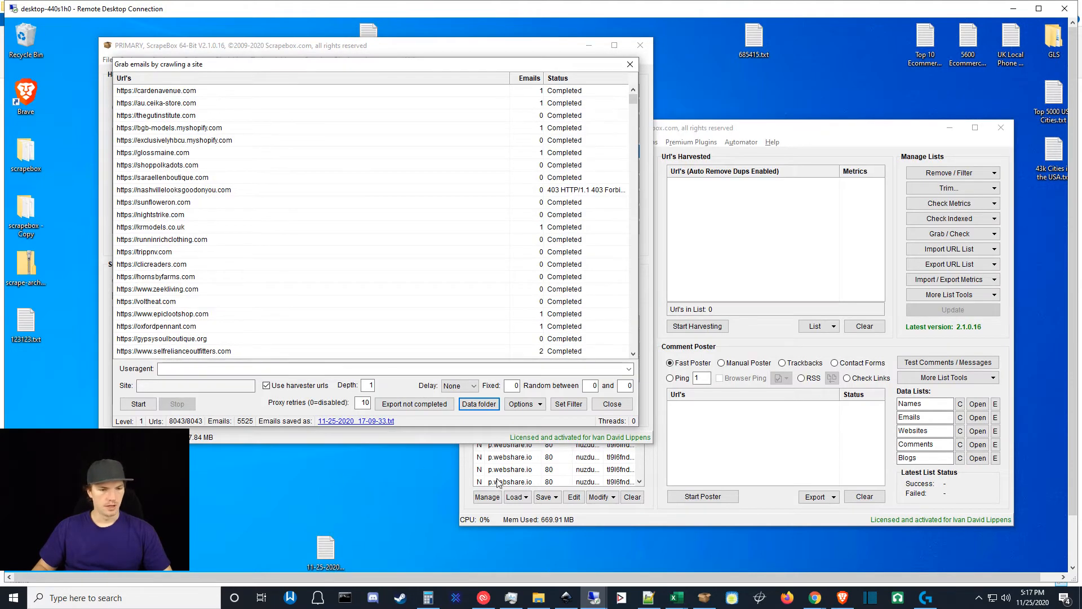
left_click(617, 410)
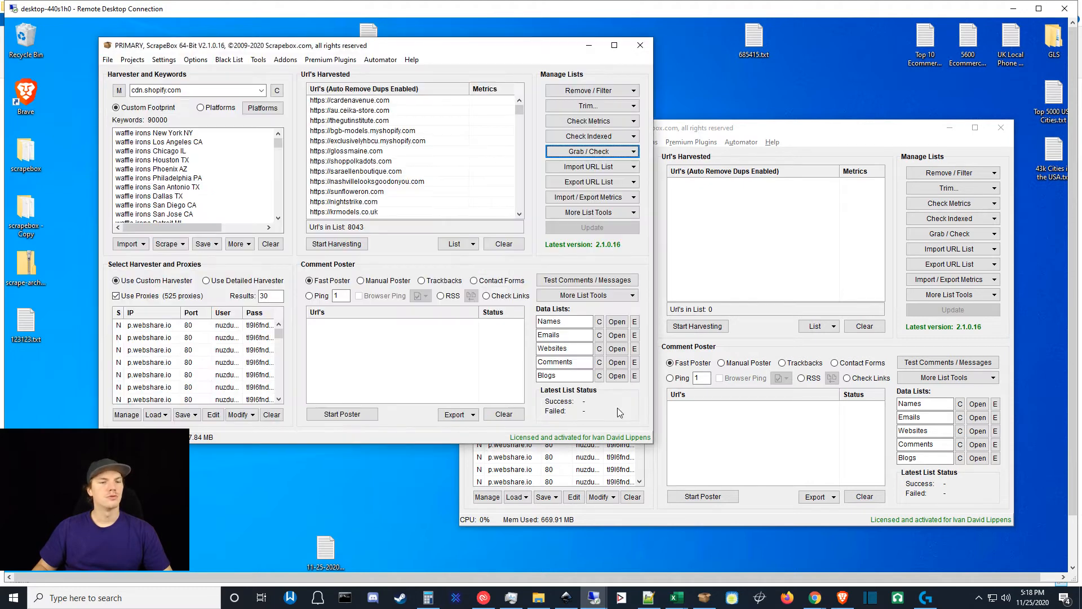
left_click(503, 244)
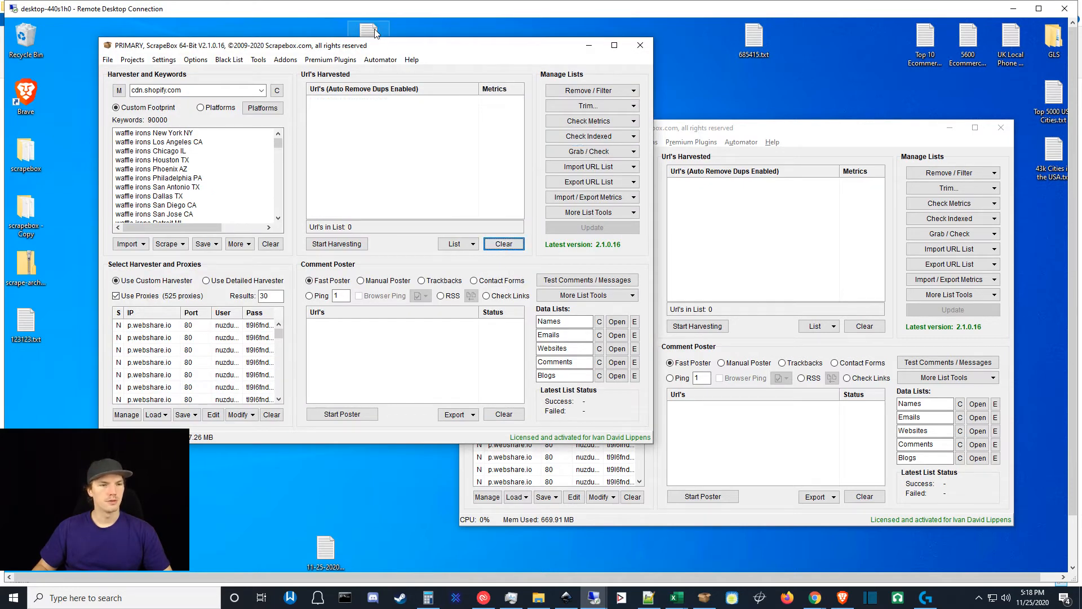
Arrange the two grabbed email files side by side on the empty desktop area below the ScrapeBox window
left_click_drag(374, 51, 355, 523)
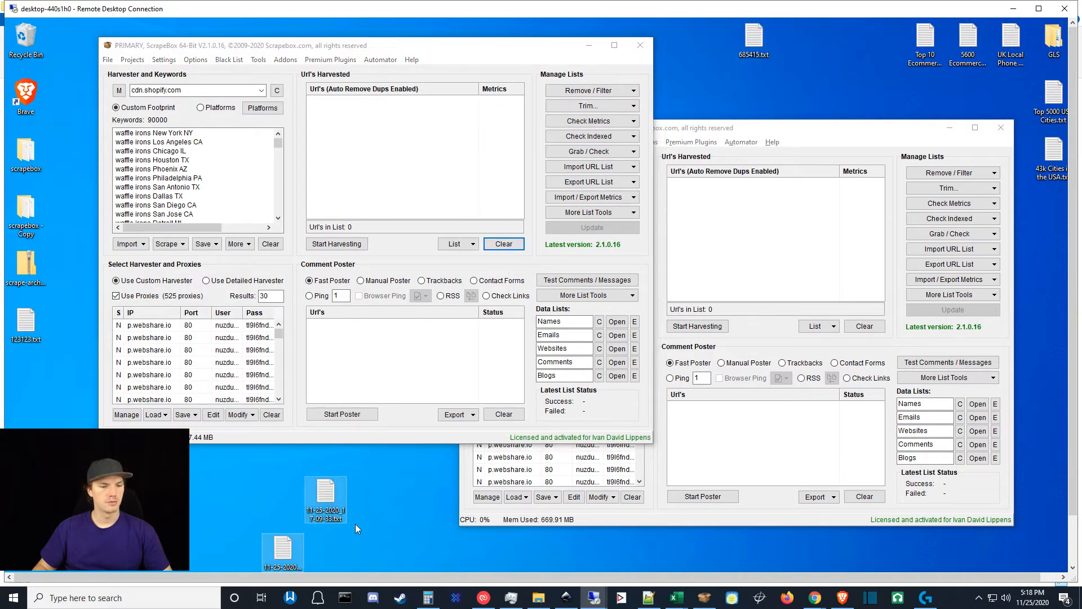
left_click(283, 547, "ctrl")
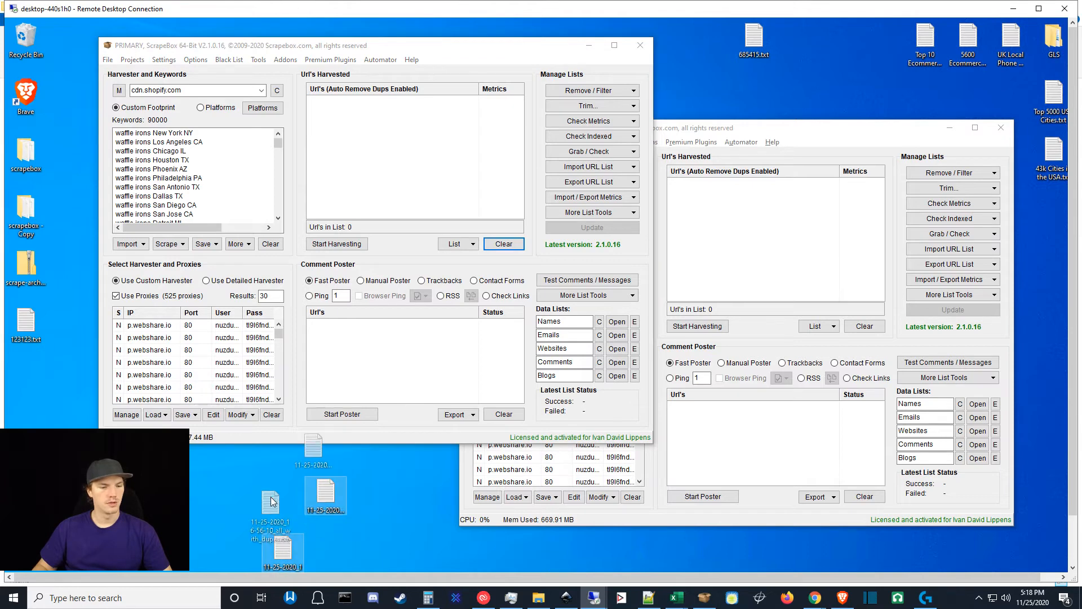
left_click(301, 548)
left_click_drag(301, 549, 285, 492)
left_click_drag(378, 535, 256, 499)
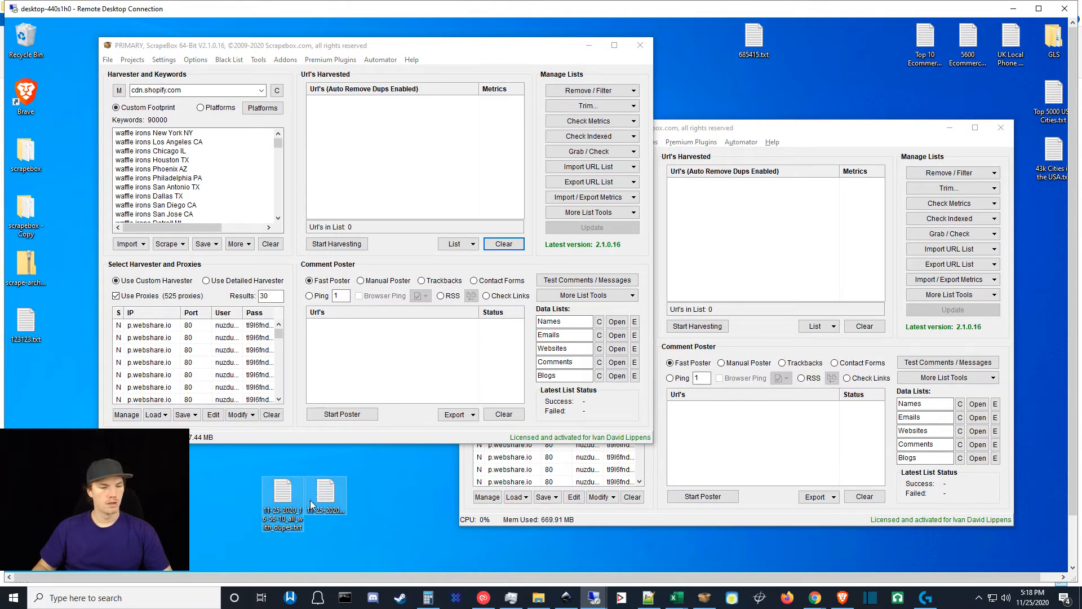
Load both grabbed email files into the harvested list and remove the duplicate URLs
left_click_drag(390, 177, 397, 169)
left_click(568, 92)
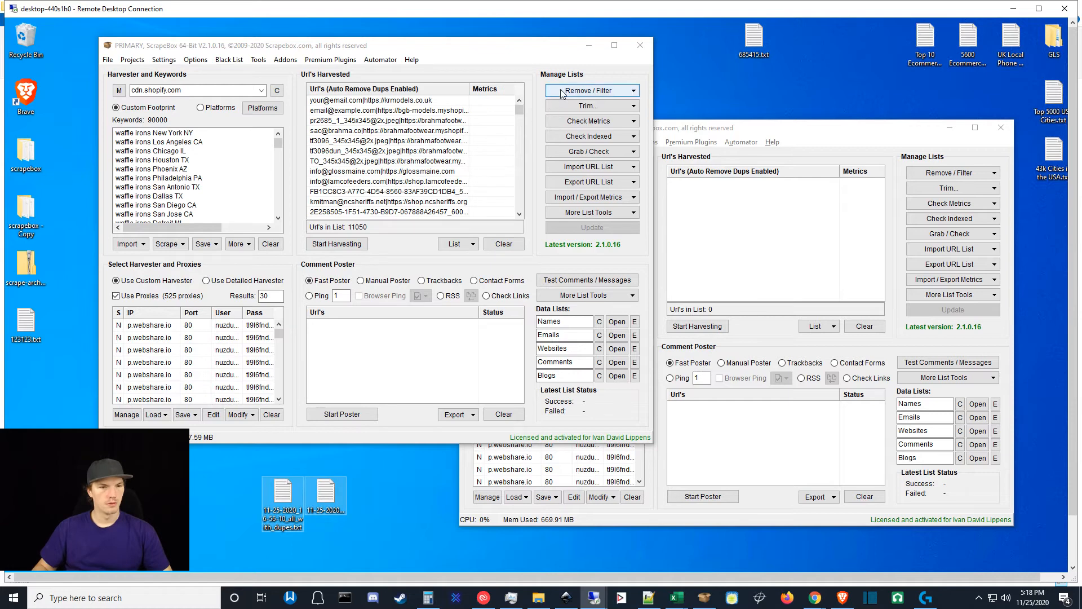
left_click(584, 107)
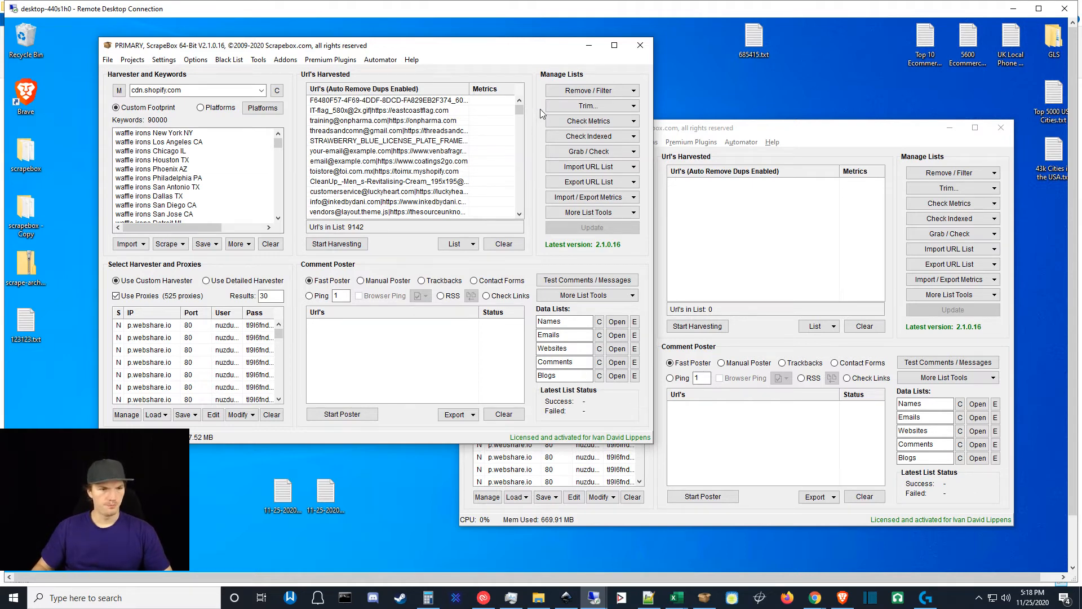
left_click(589, 90)
left_click(583, 105)
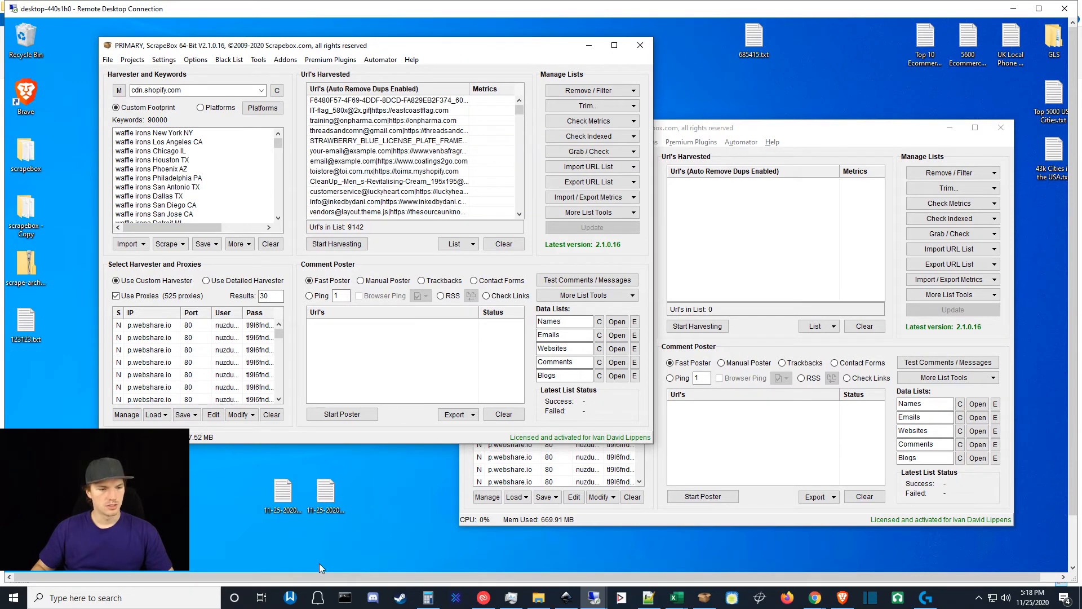
Clear the harvested list and load only the deduplicated email file, 11-25-2020_17-09-33.txt
left_click(325, 502)
left_click(285, 496)
left_click(404, 533)
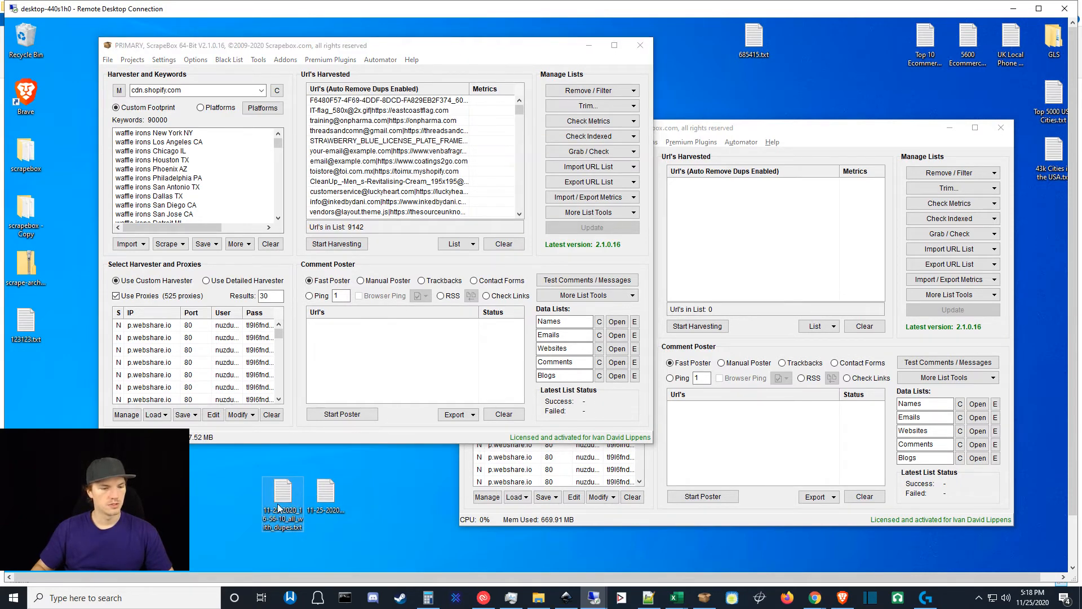
left_click(503, 244)
left_click_drag(326, 495, 409, 201)
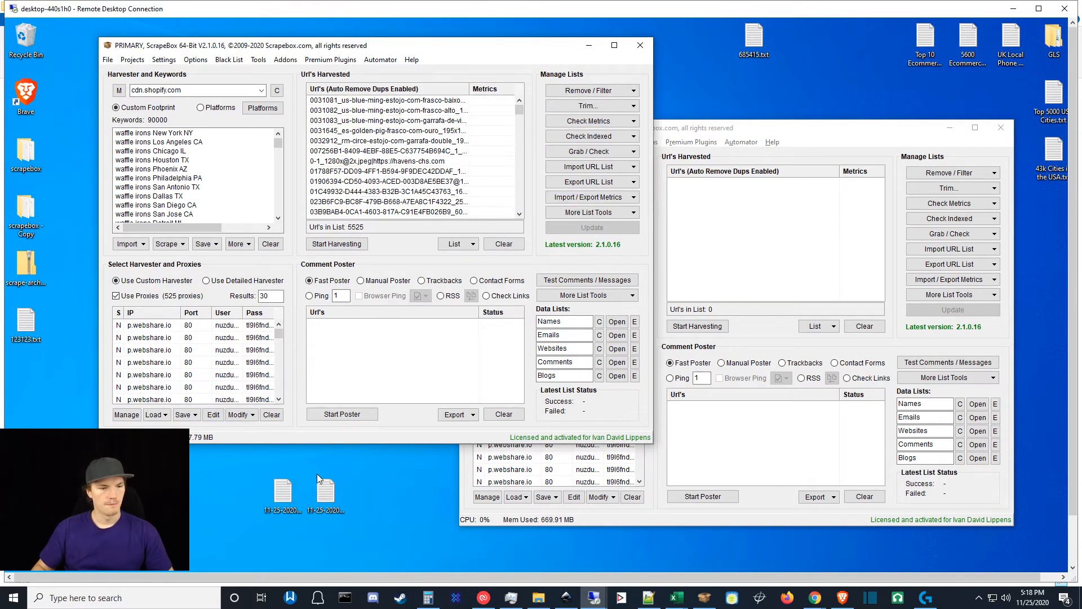
left_click_drag(380, 561, 246, 466)
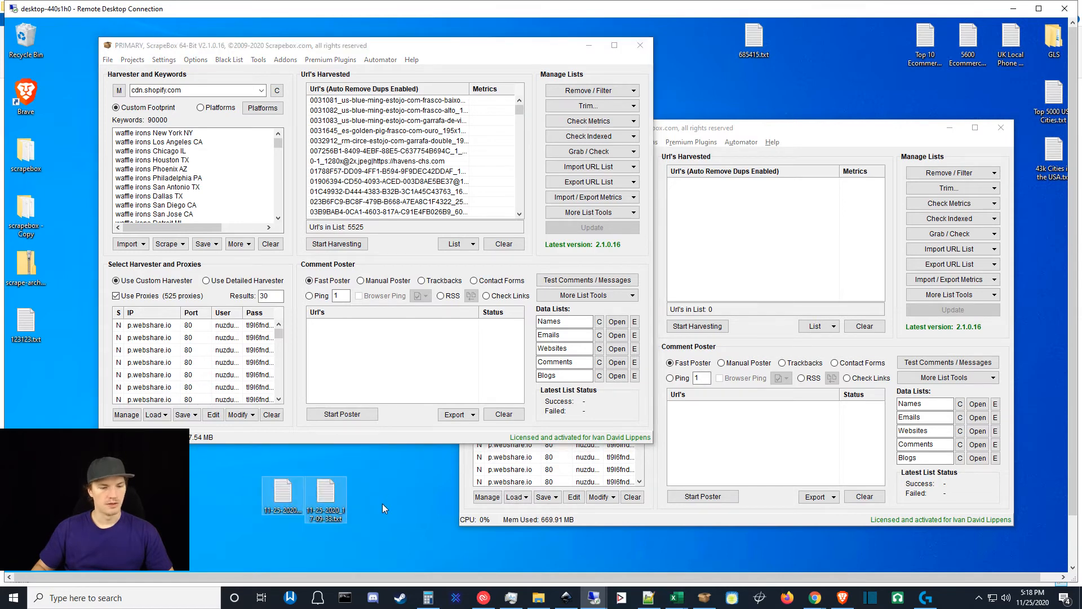
left_click(382, 504)
left_click(282, 495)
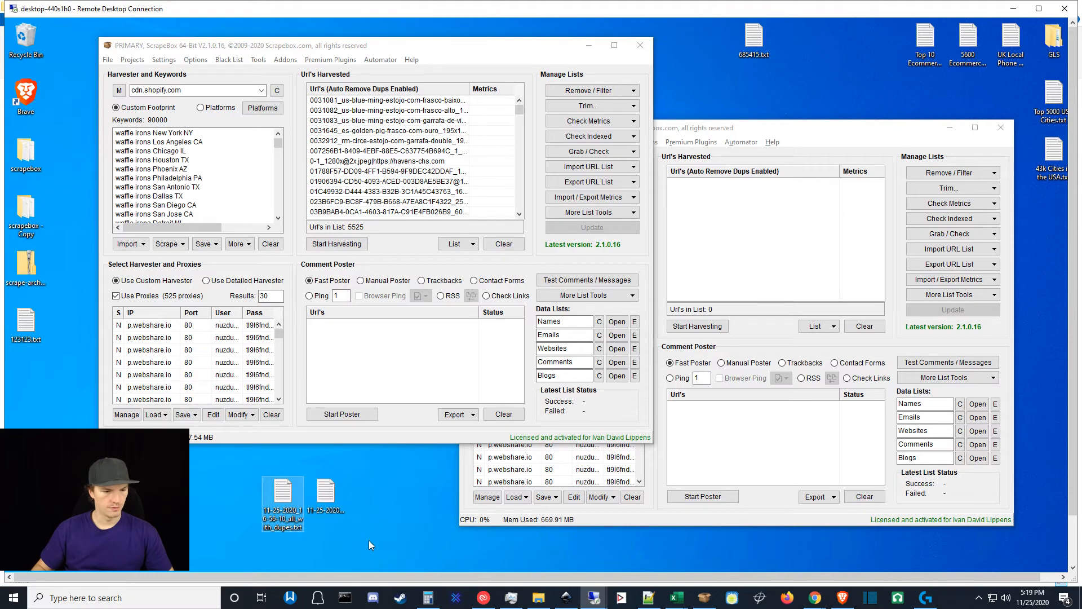
left_click_drag(369, 539, 245, 485)
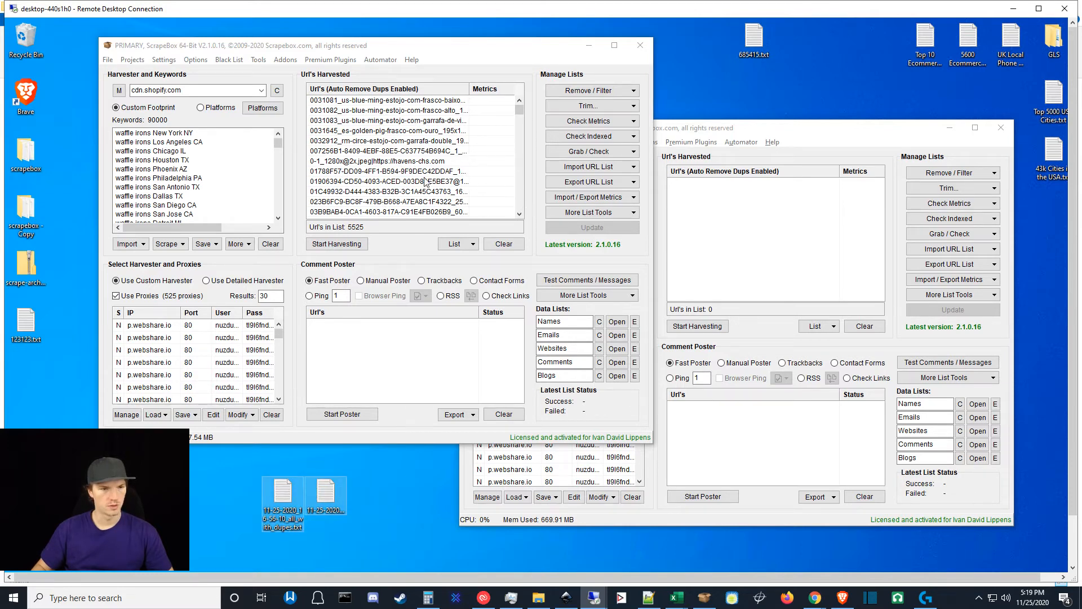
left_click(582, 91)
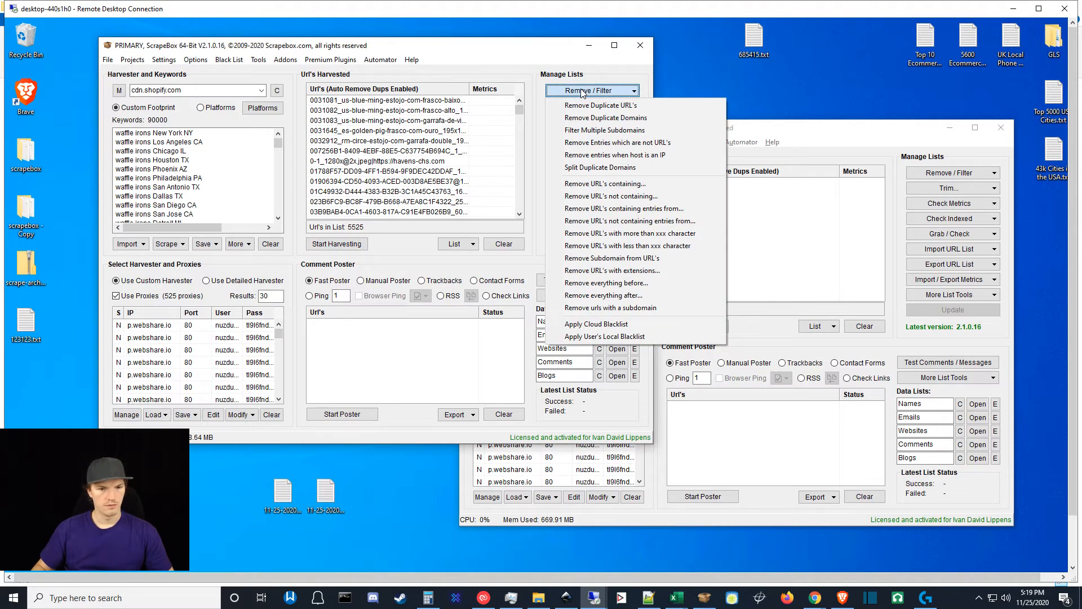
left_click(589, 271)
left_click(419, 356)
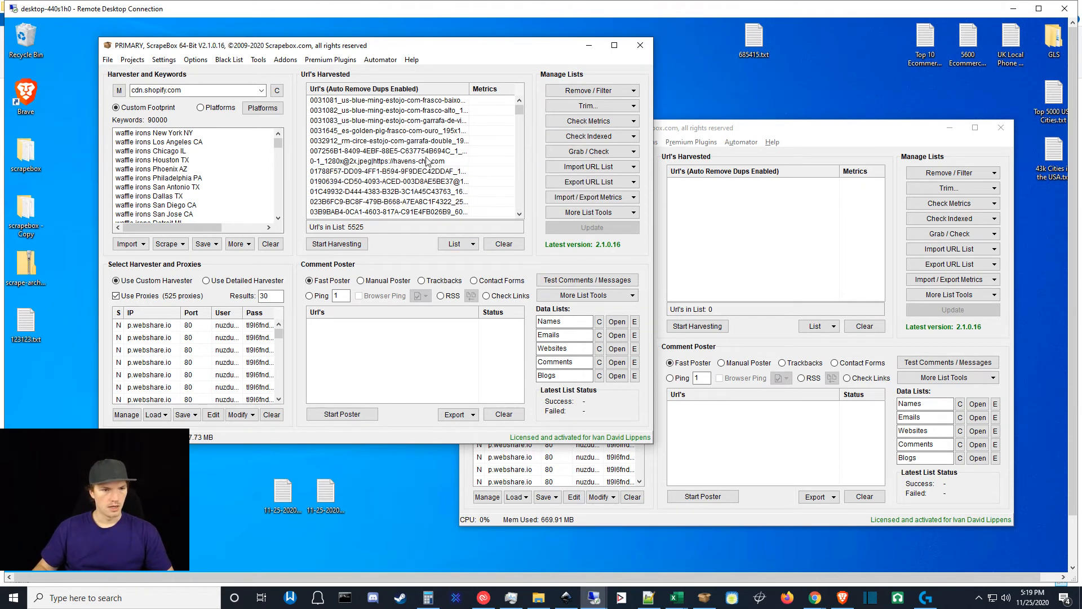
right_click(409, 142)
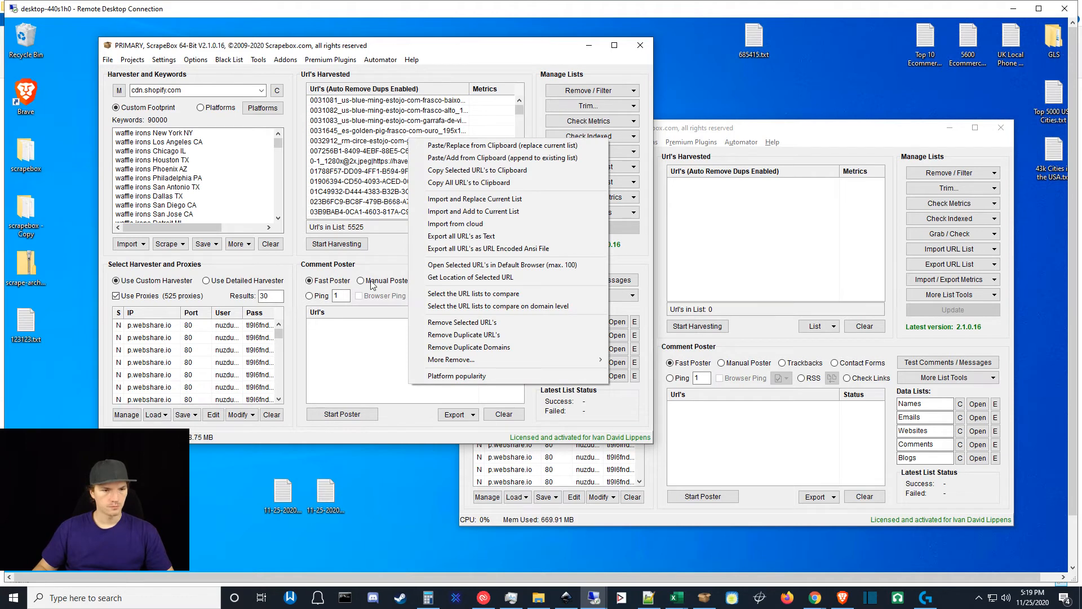
left_click(394, 258)
Export all entries of the harvested list as text to the desktop under the name 456456.txt
left_click(599, 182)
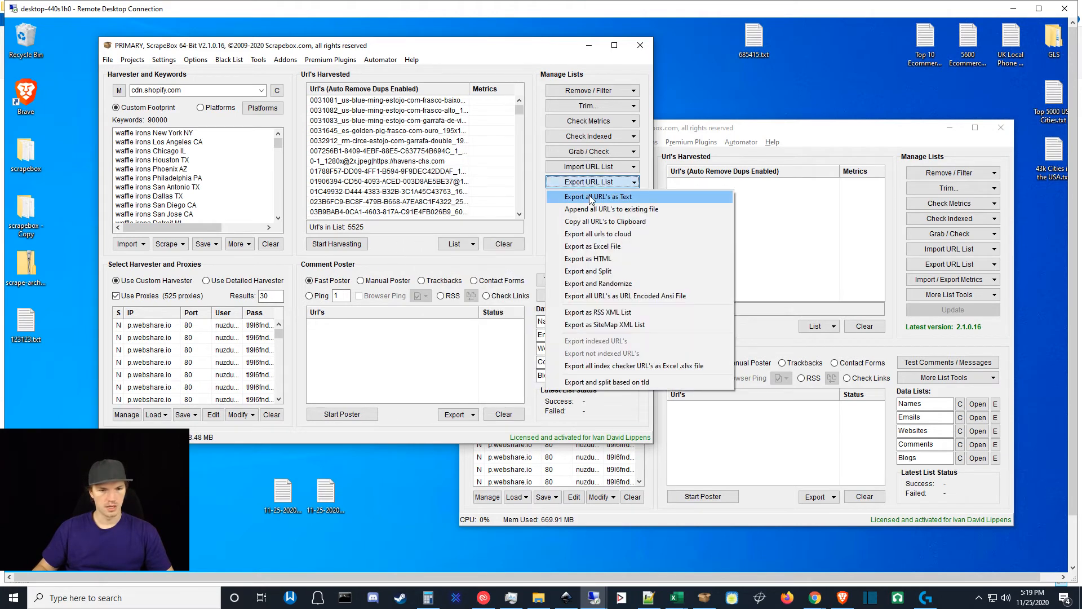
left_click(591, 198)
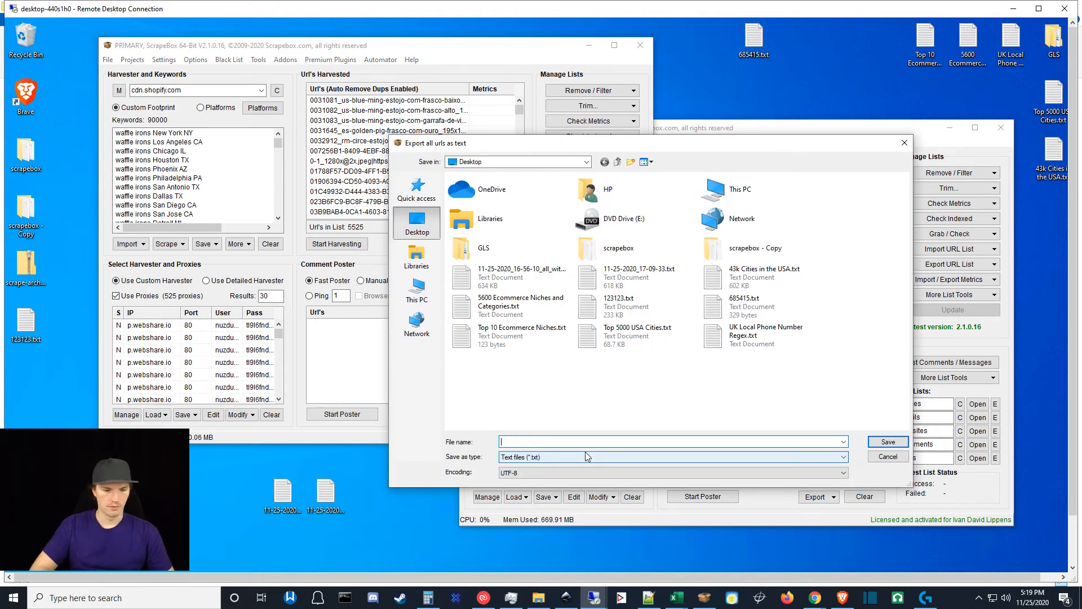
left_click(888, 441)
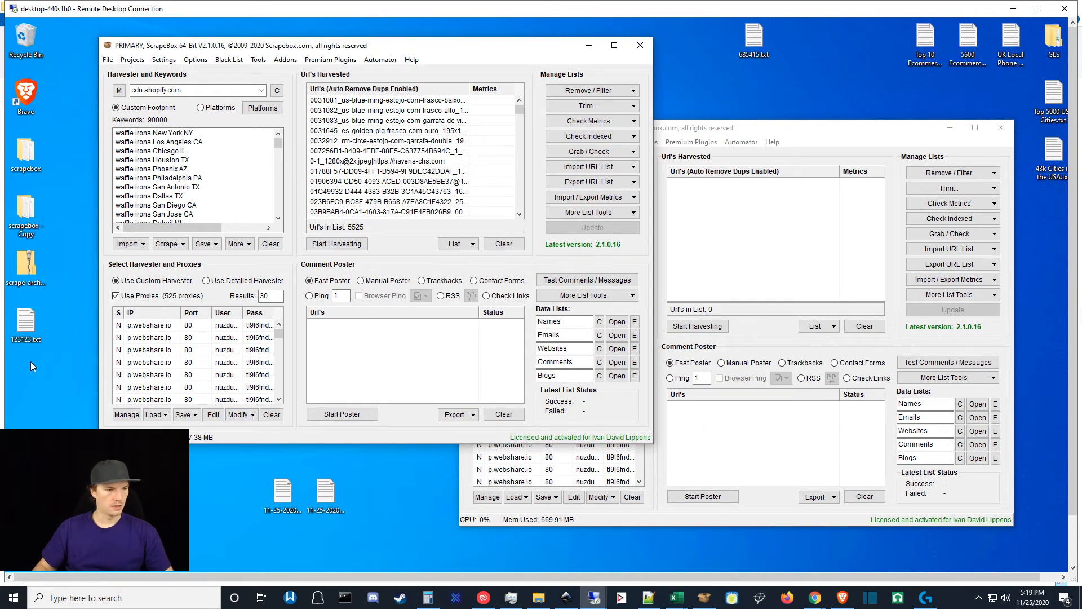
left_click(35, 382)
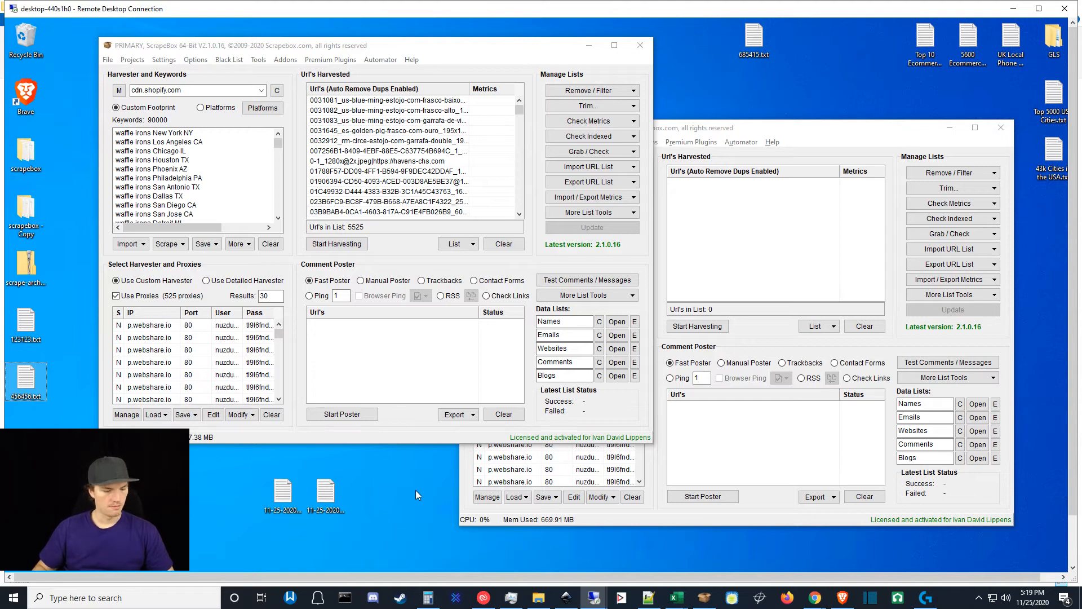
Switch to the desktop-mg1gma remote desktop and load 456456.txt into Atomic Mail Verifier
key("alt+Tab")
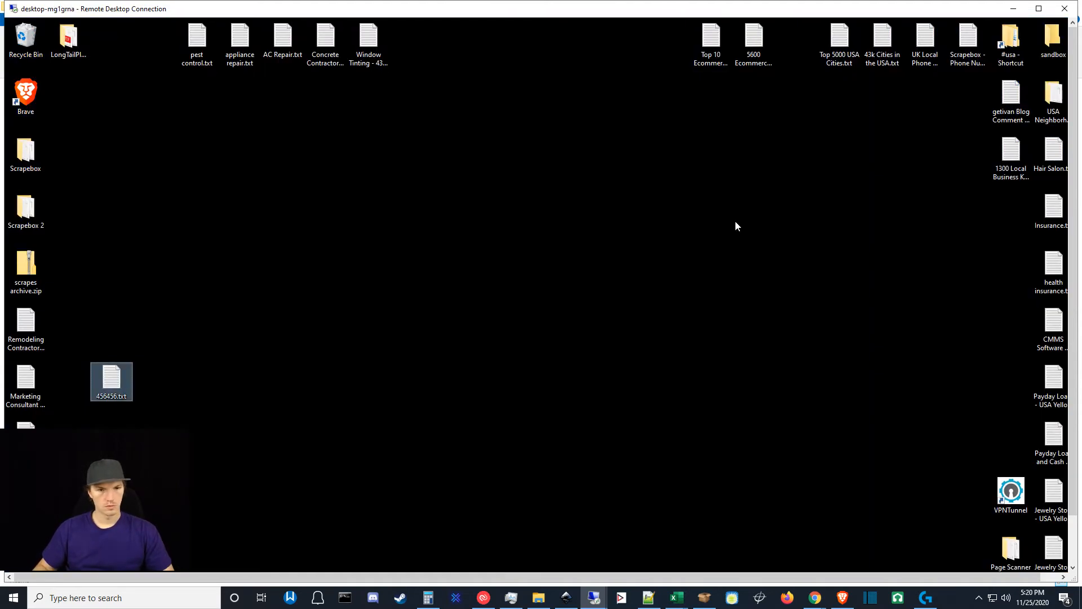
left_click(1039, 9)
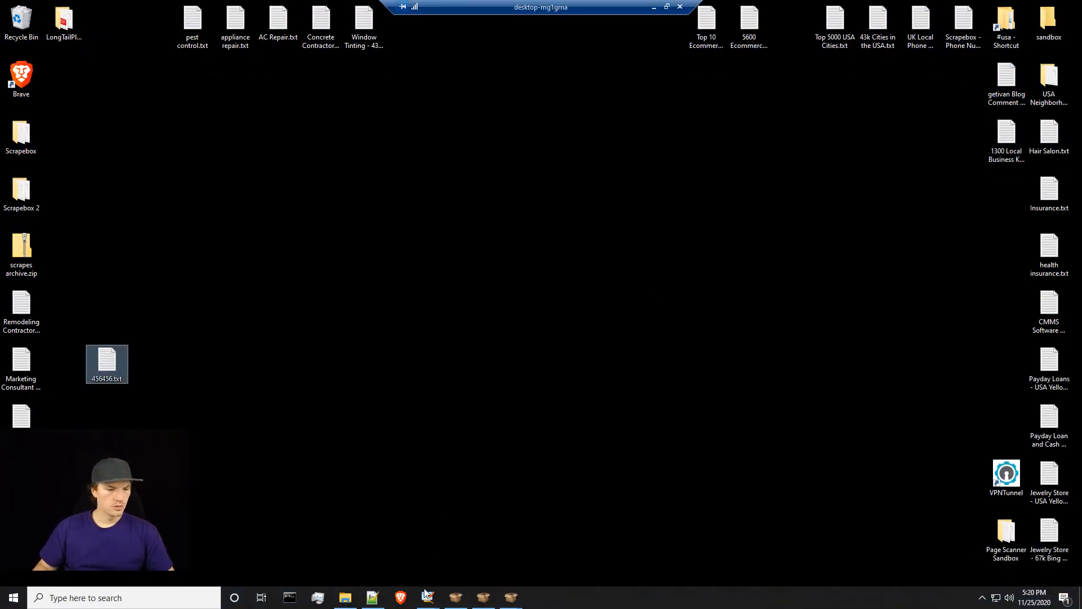
mouse_move(424, 596)
left_click(355, 538)
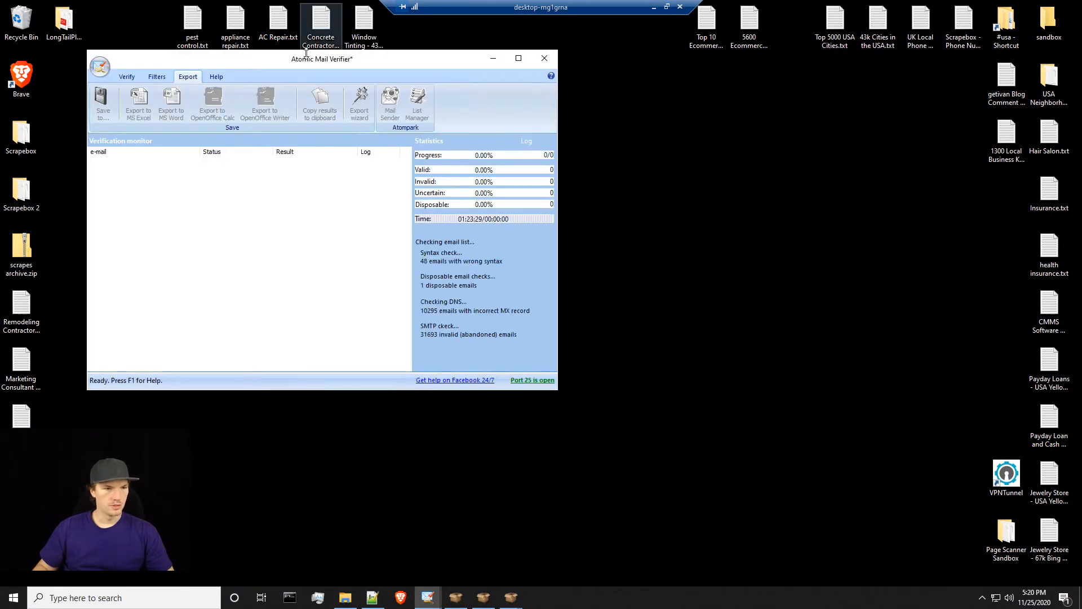
left_click_drag(337, 62, 599, 92)
left_click_drag(107, 363, 495, 374)
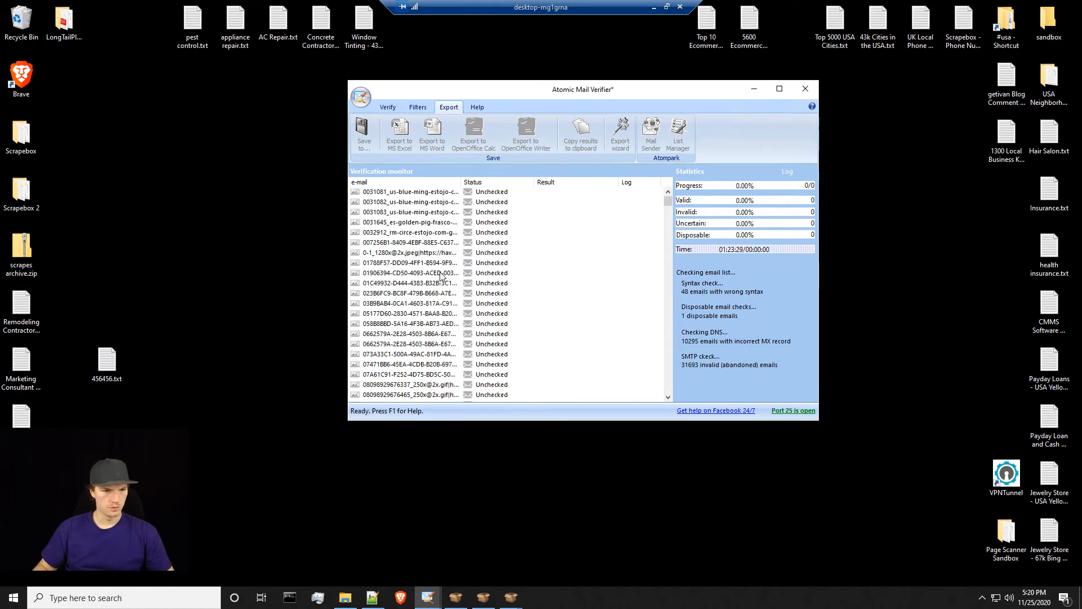
Delete all entries from the email verification list
left_click(512, 304)
key("ctrl+a")
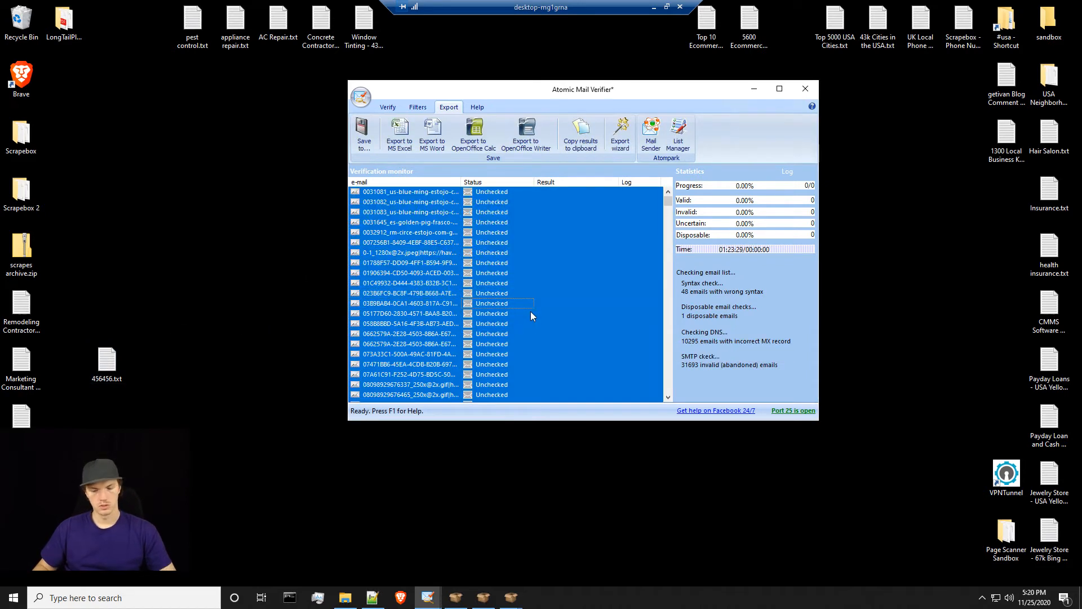
right_click(519, 258)
mouse_move(584, 341)
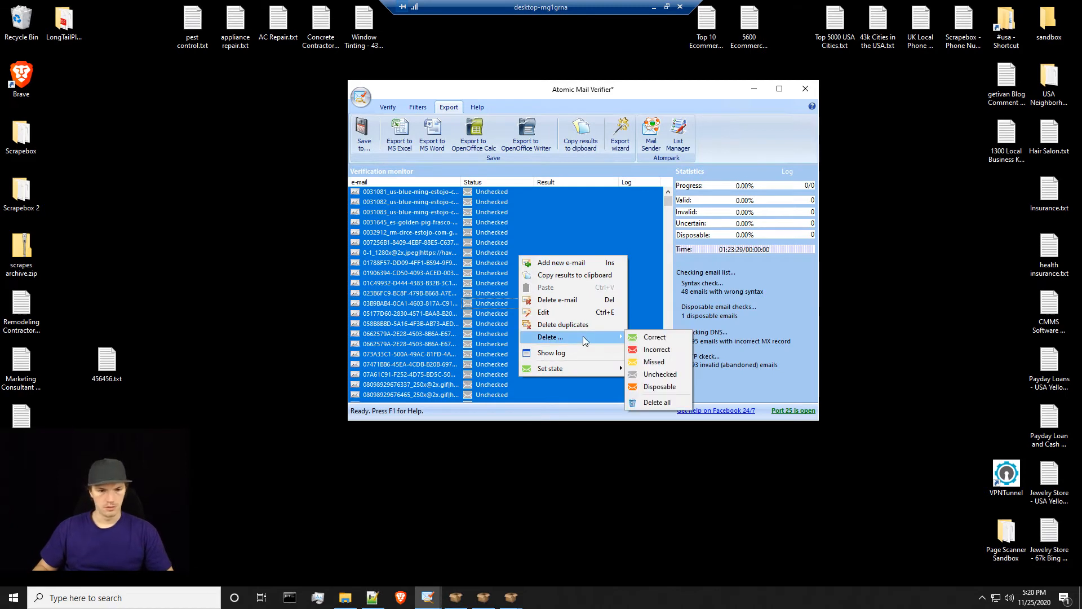
left_click(655, 402)
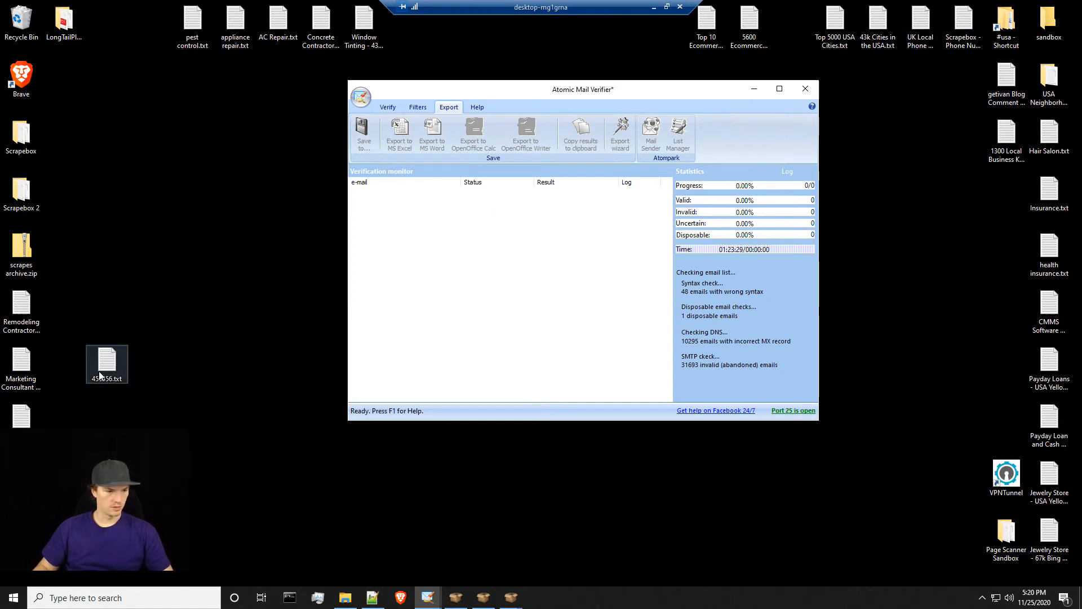
Try 456456.txt with ANSI encoding in Notepad++, look through its lines, and close it without saving
left_click_drag(100, 375, 99, 319)
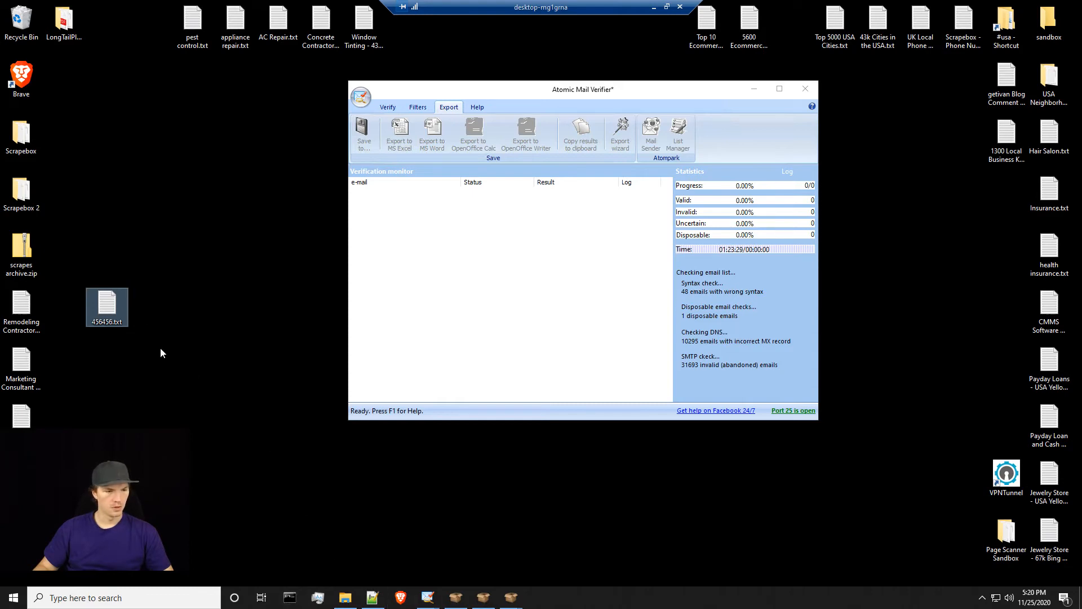
right_click(97, 292)
left_click(148, 350)
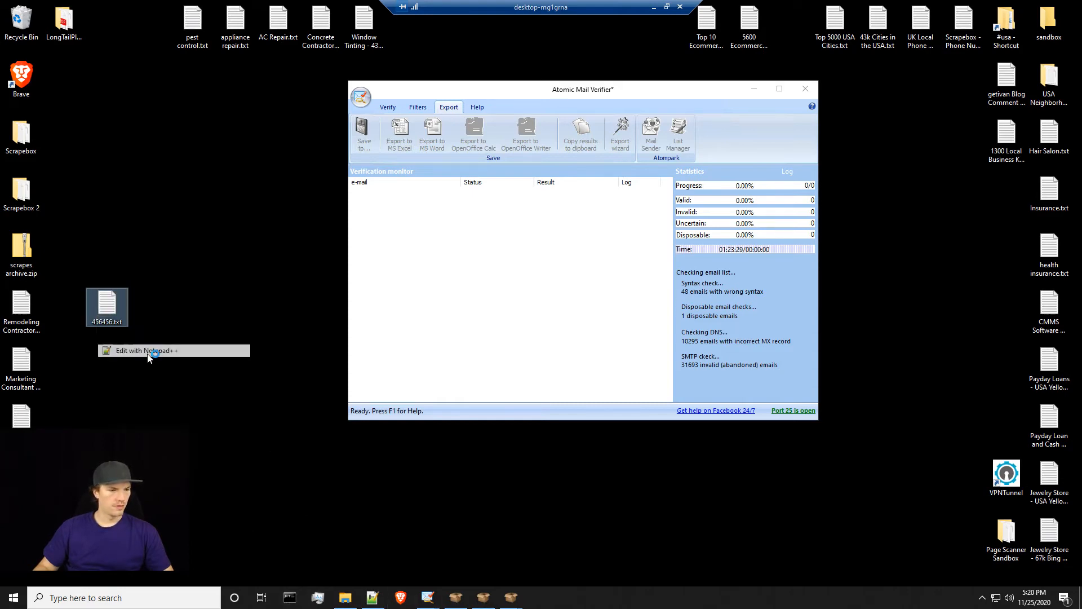
left_click_drag(198, 34, 442, 49)
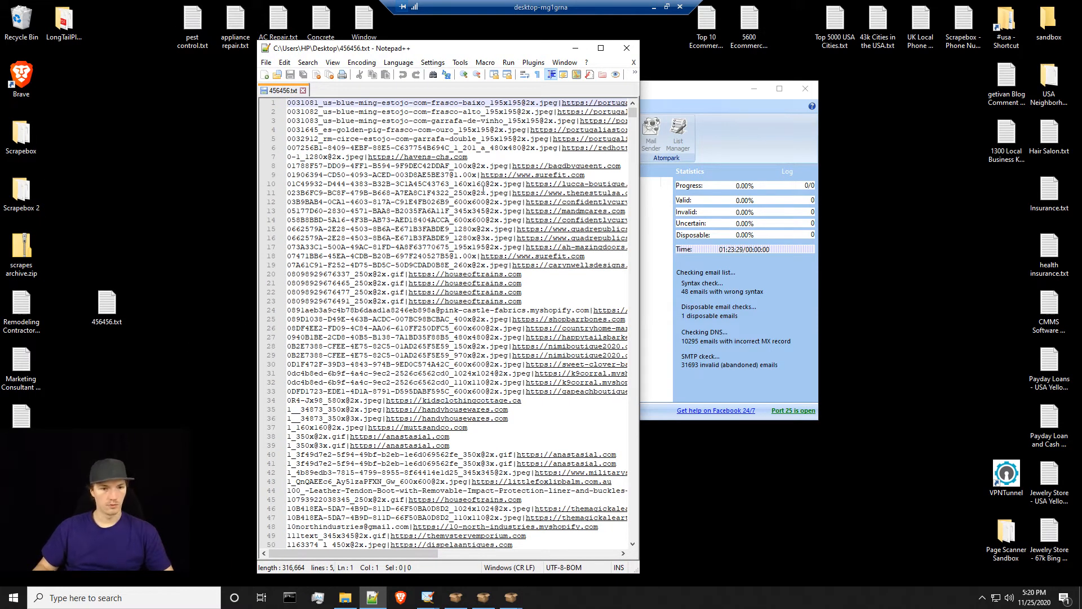
left_click(362, 63)
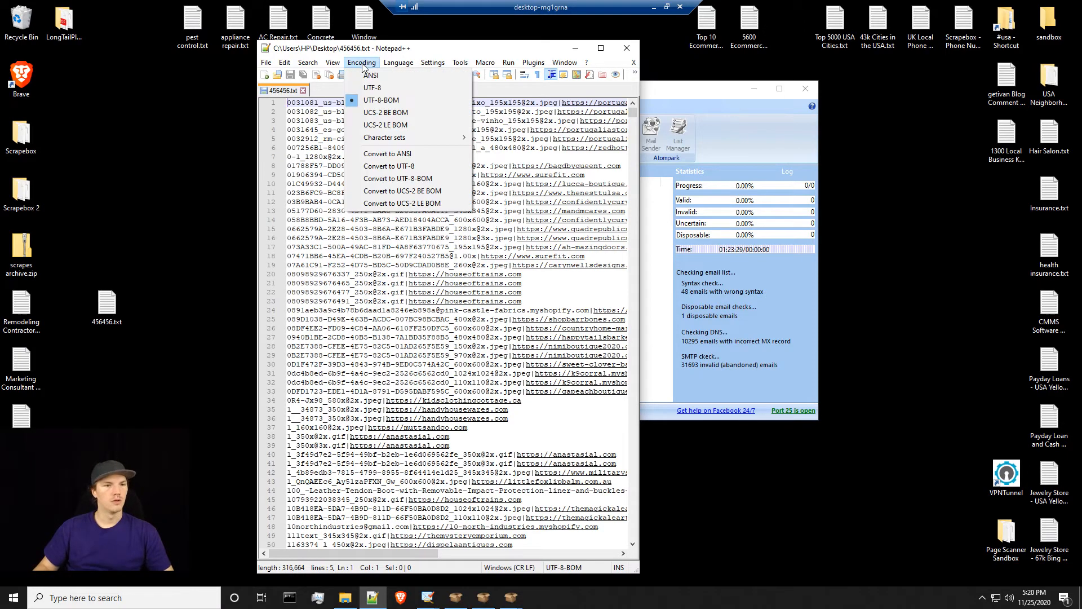
left_click(372, 76)
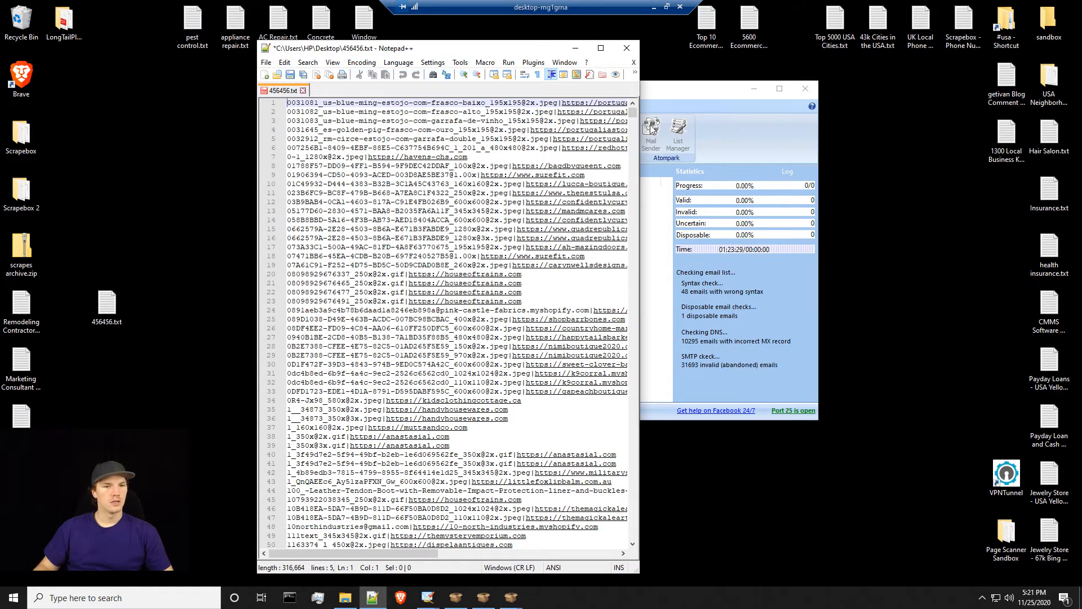
left_click_drag(632, 112, 625, 554)
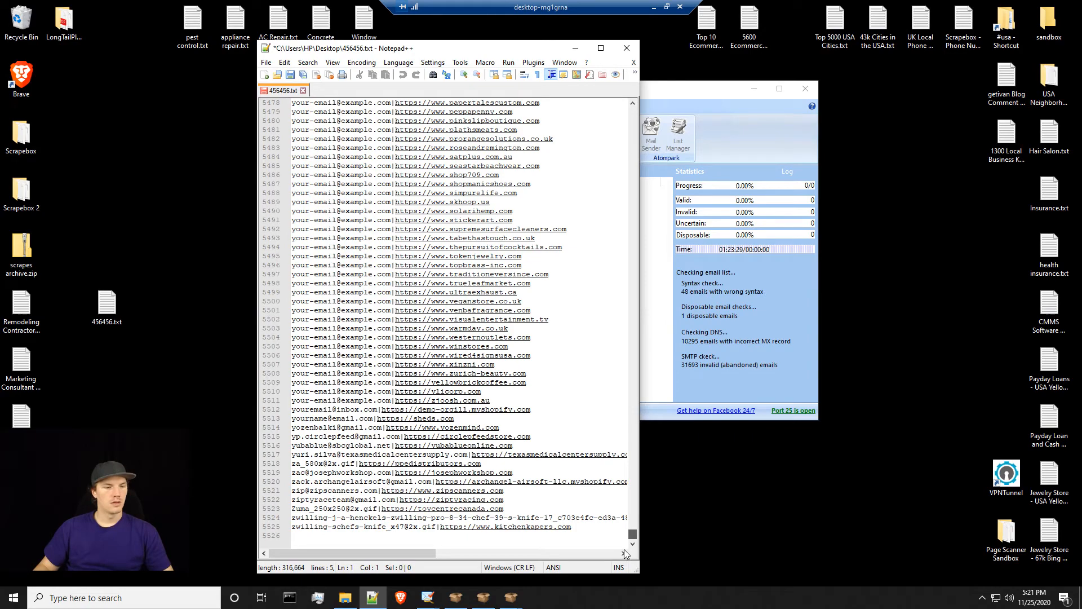
left_click_drag(624, 554, 625, 241)
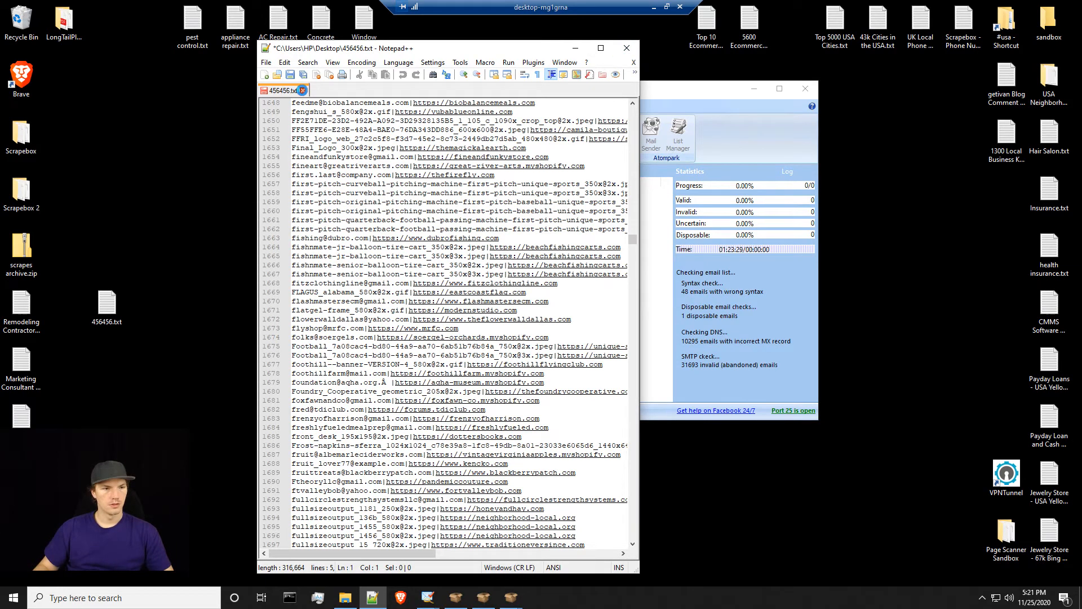
left_click(302, 90)
left_click(560, 346)
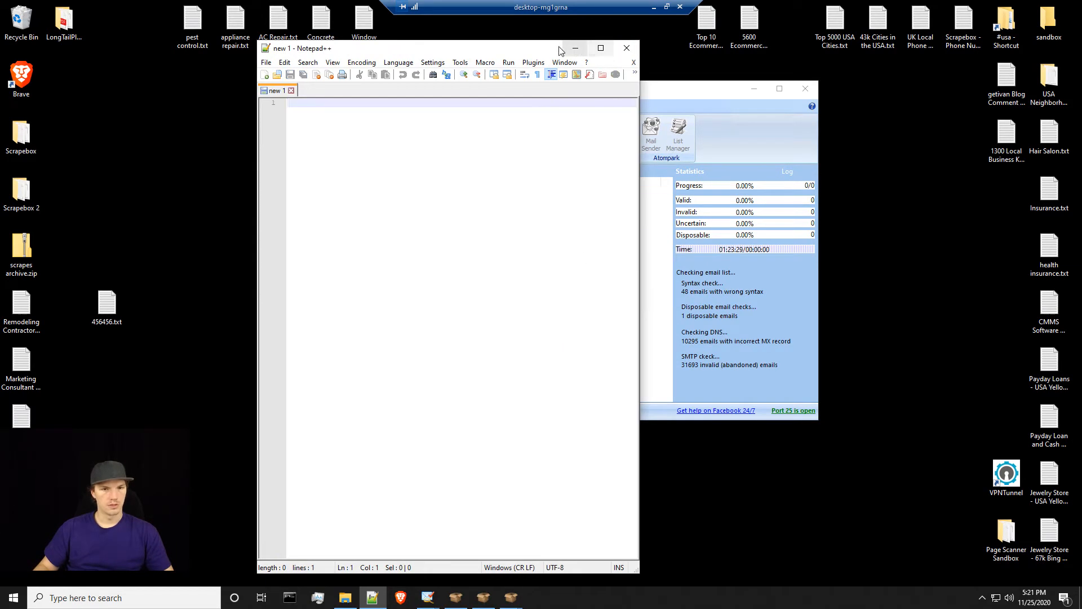
left_click(575, 48)
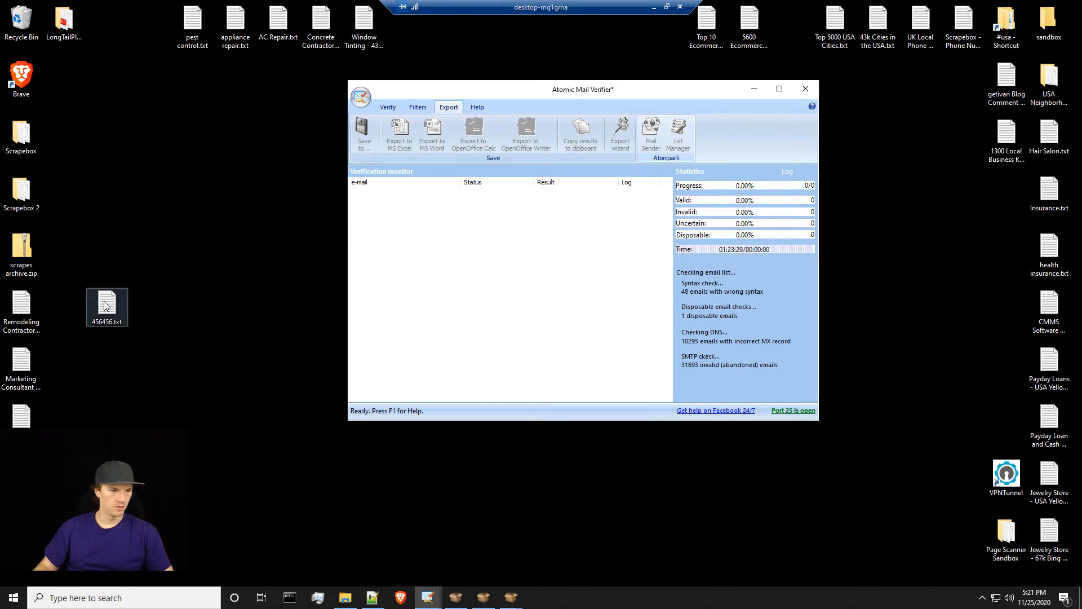
Open 456456.txt in Notepad++ again, replace every "|" with ";", and save and close the file
right_click(105, 318)
left_click(143, 361)
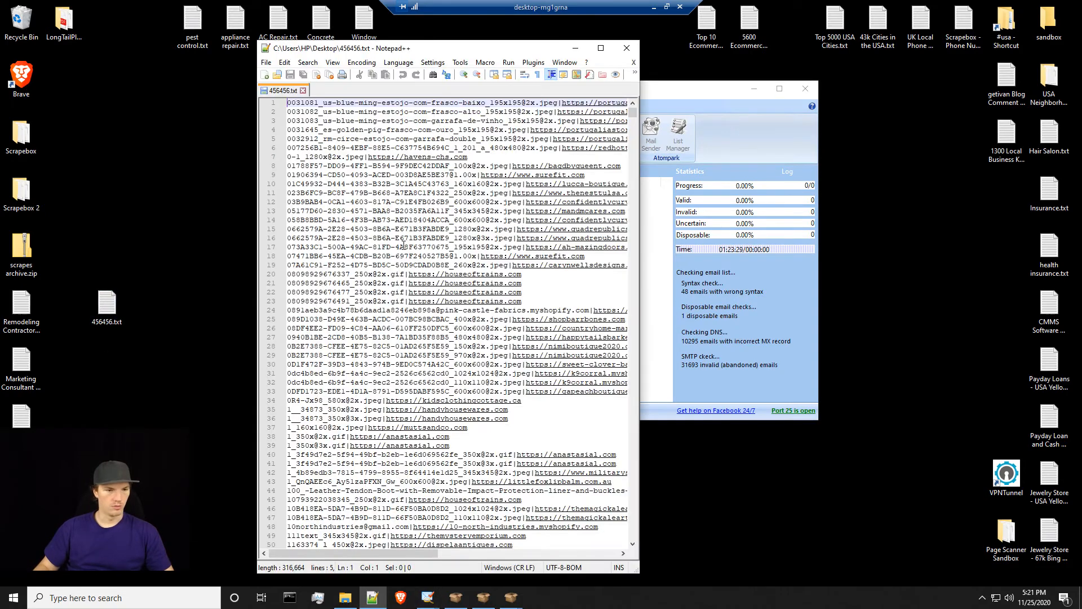
left_click(568, 293)
double_click(568, 296)
key("ctrl+f")
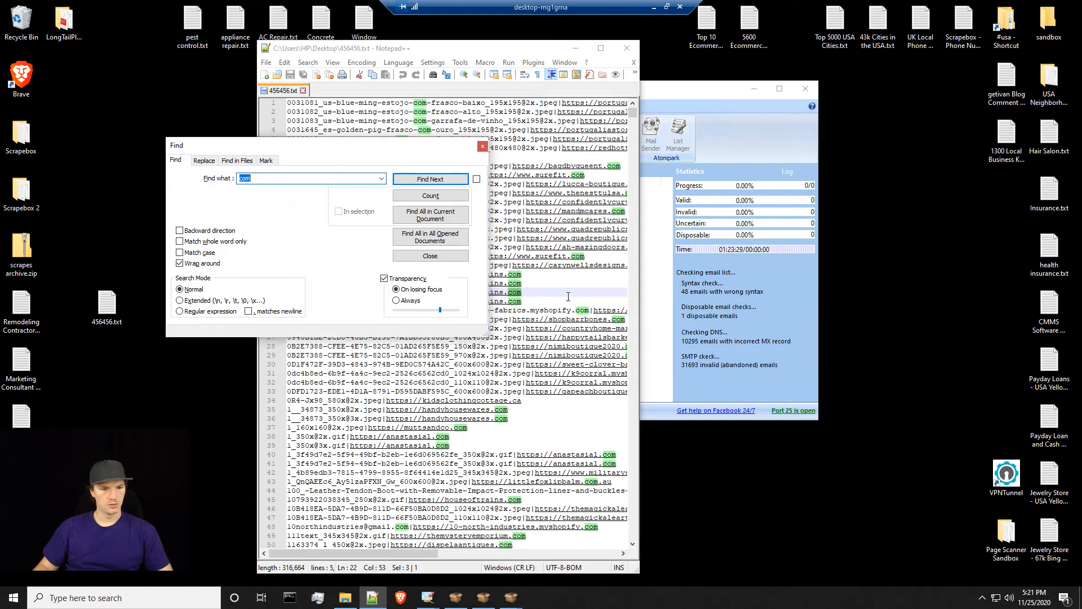
left_click(214, 163)
key("BackSpace")
left_click(286, 194)
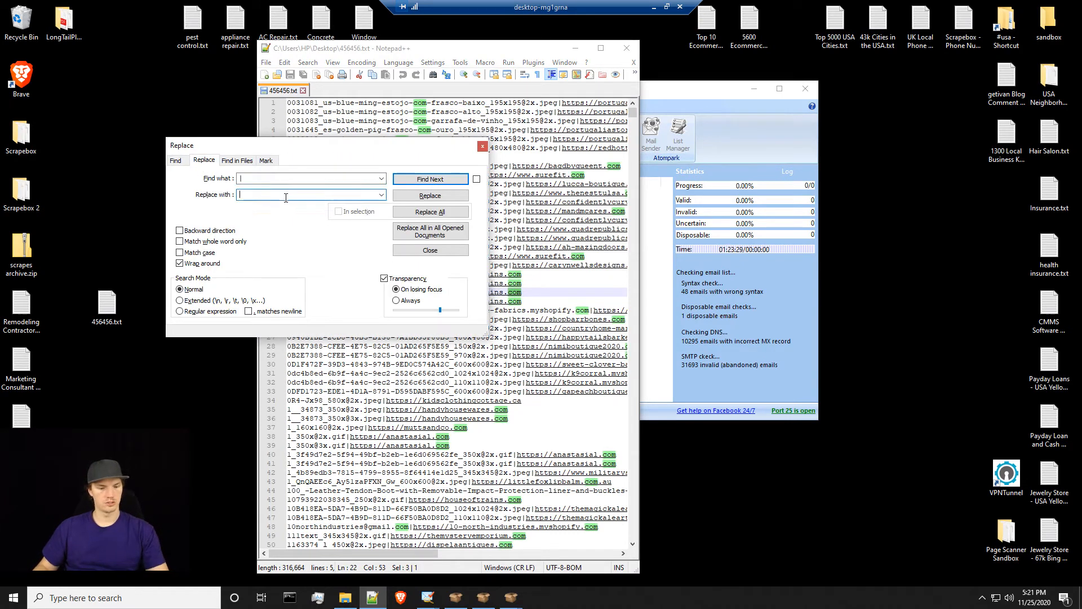
left_click(430, 212)
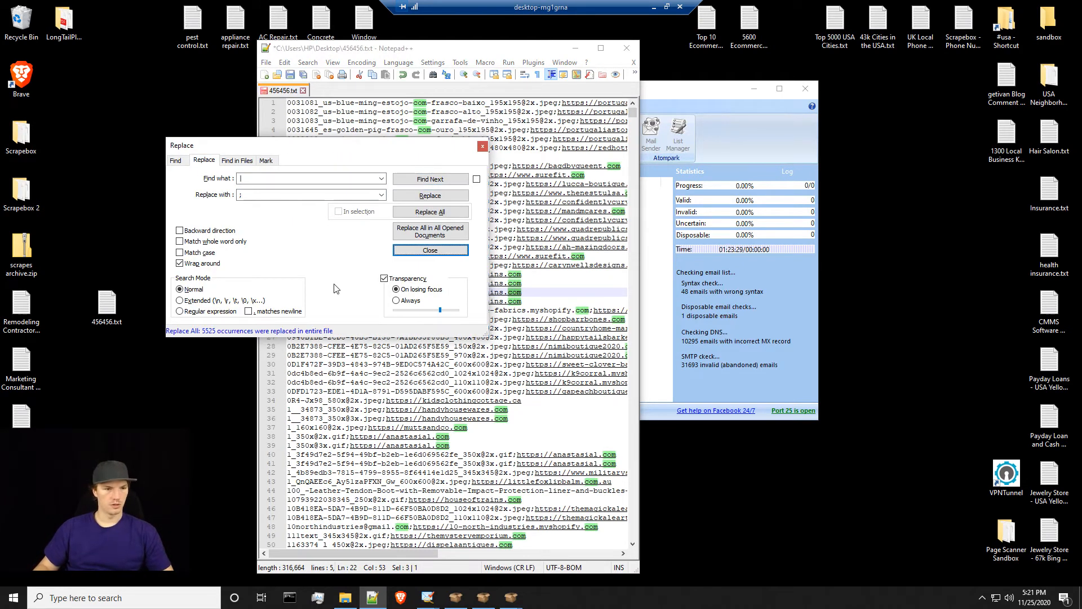
left_click(432, 253)
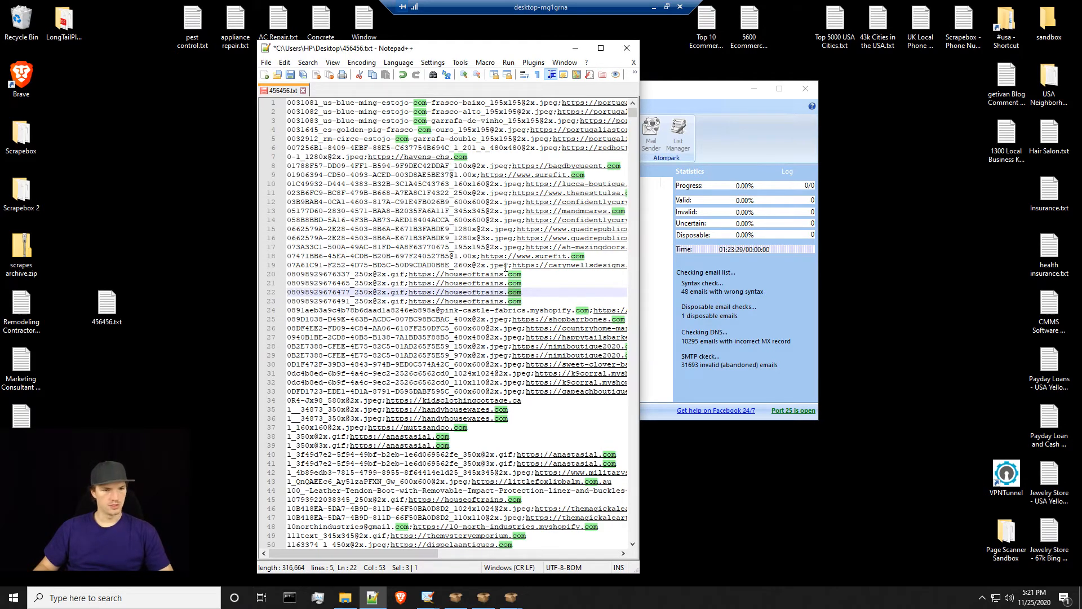
key("ctrl+s")
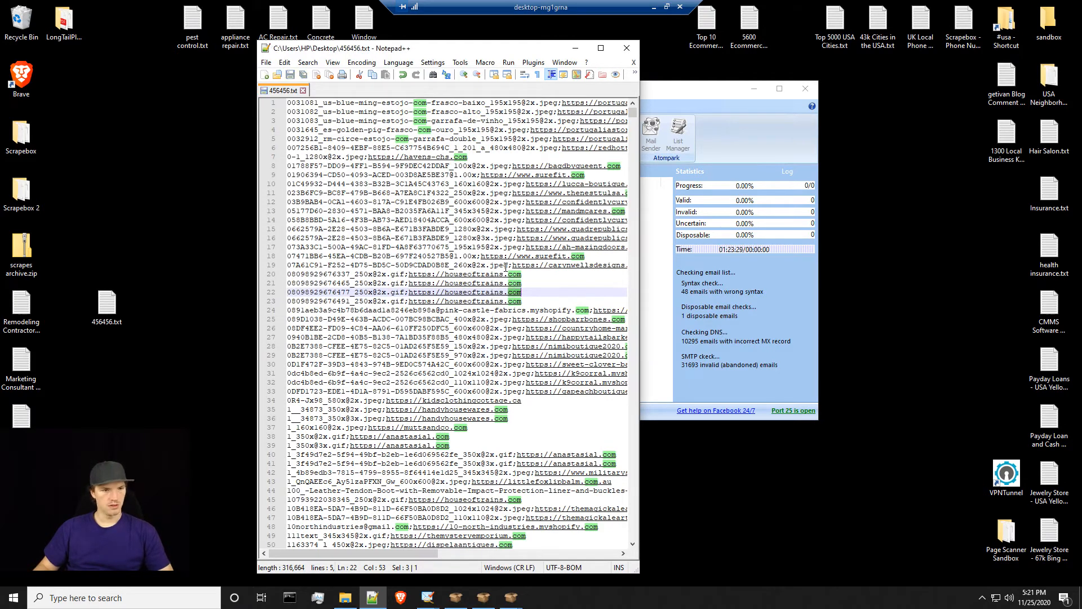
left_click(302, 90)
left_click(575, 48)
Load 456456.txt into Atomic Mail Verifier and check the columns of the imported list
left_click_drag(109, 315, 510, 308)
mouse_move(461, 179)
left_mouse_down()
mouse_move(633, 181)
mouse_move(453, 190)
left_mouse_up()
left_click_drag(504, 394, 608, 394)
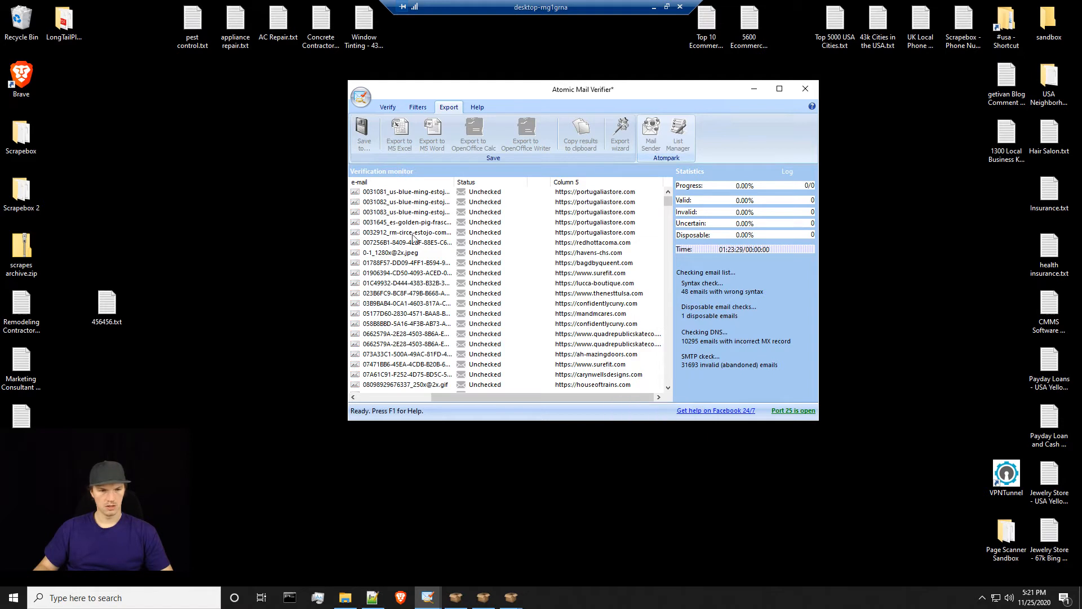
left_click_drag(588, 397, 514, 398)
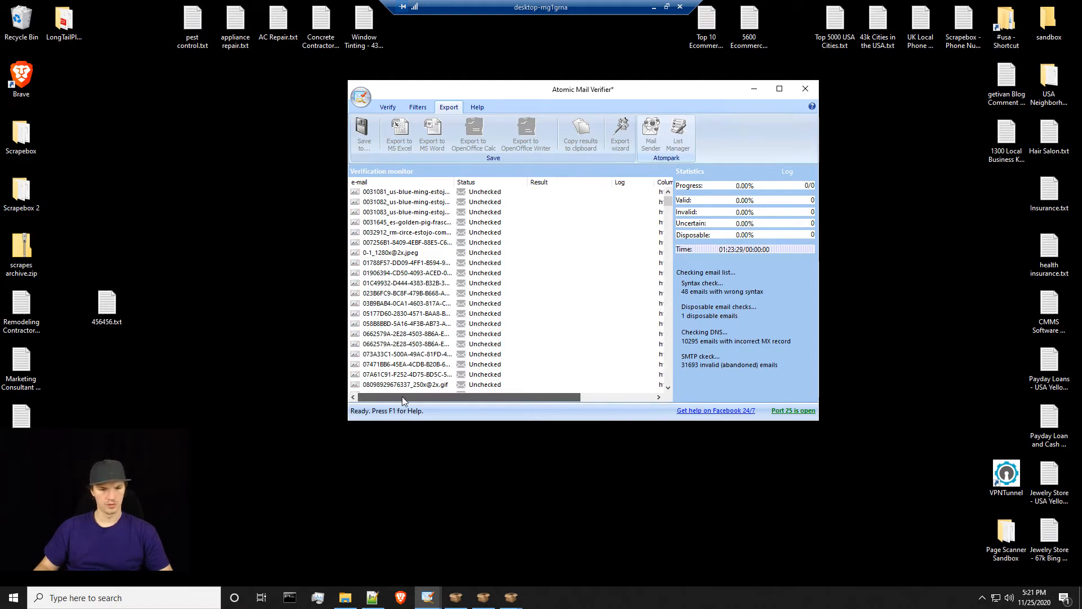
Delete the duplicate entries from the whole imported email list
left_click(388, 107)
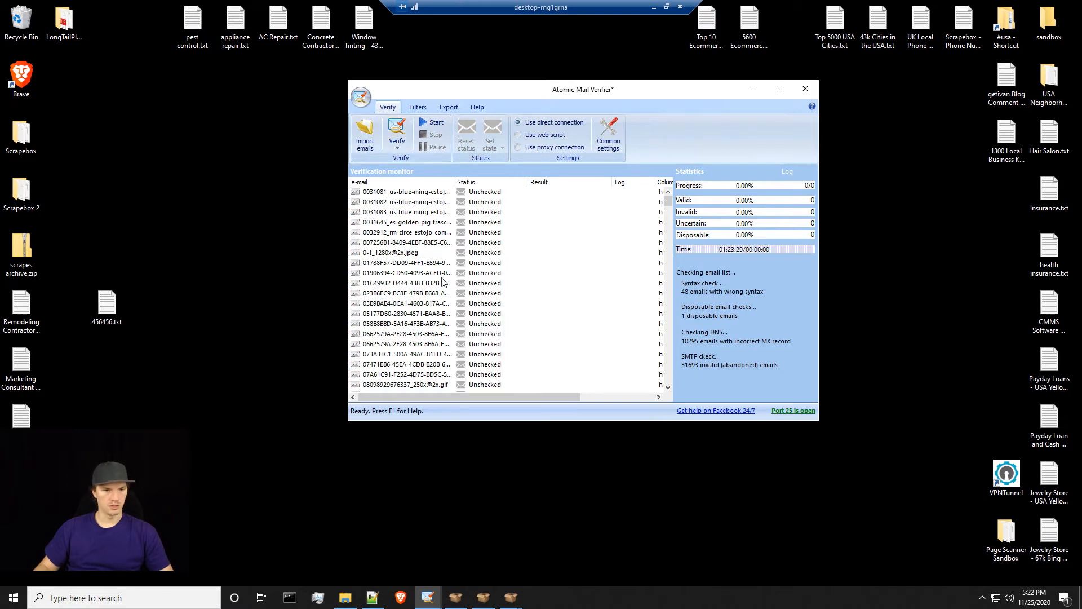
left_click(498, 283)
key("ctrl+a")
right_click(499, 276)
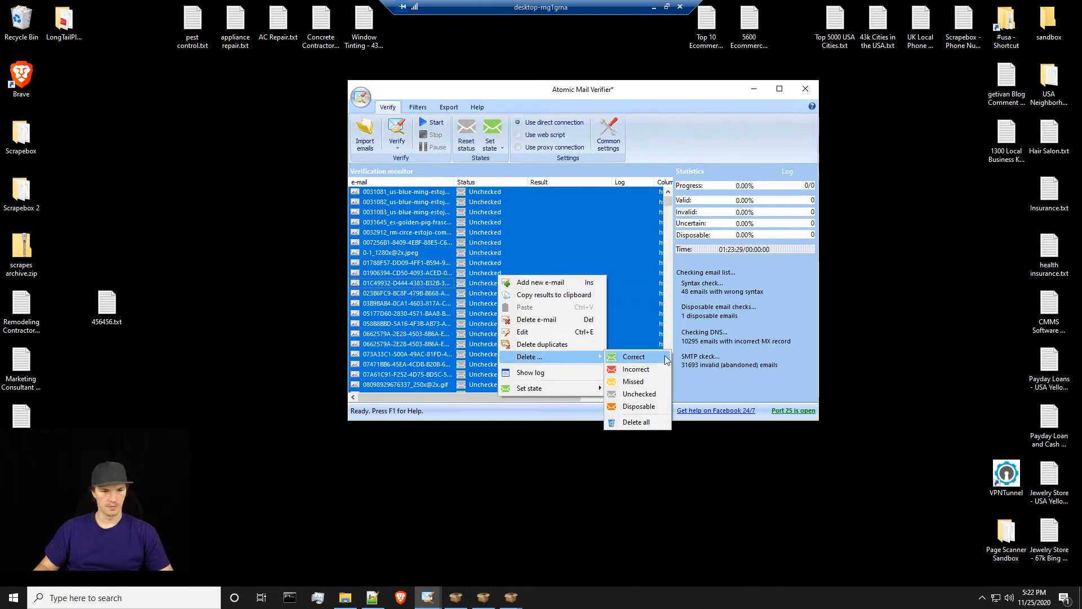
left_click(544, 345)
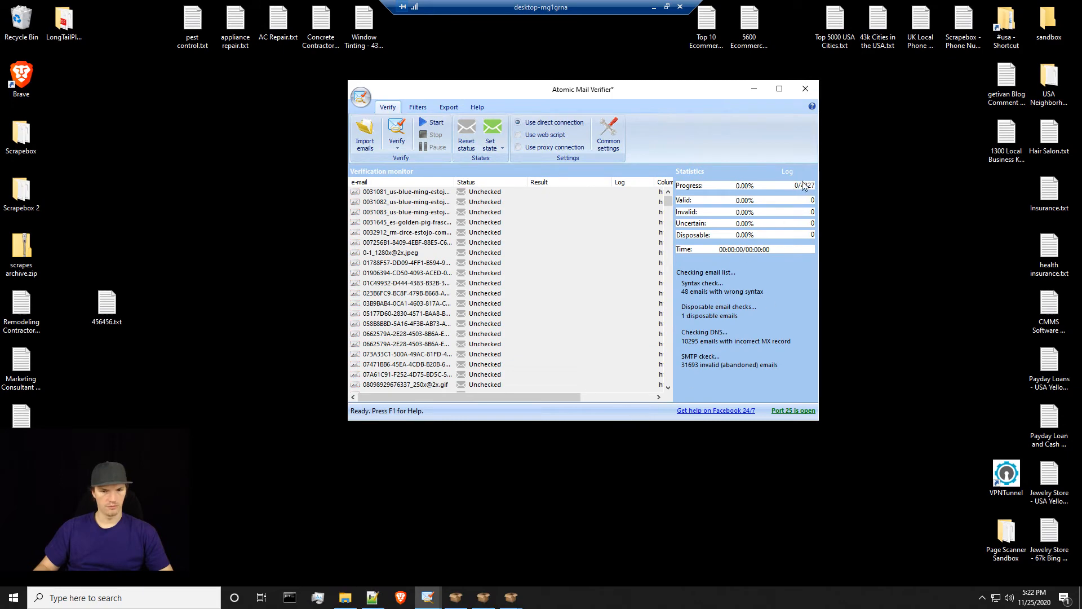
Start verifying the email list, check the store URL column, and stop the verification before it finishes
left_click(395, 130)
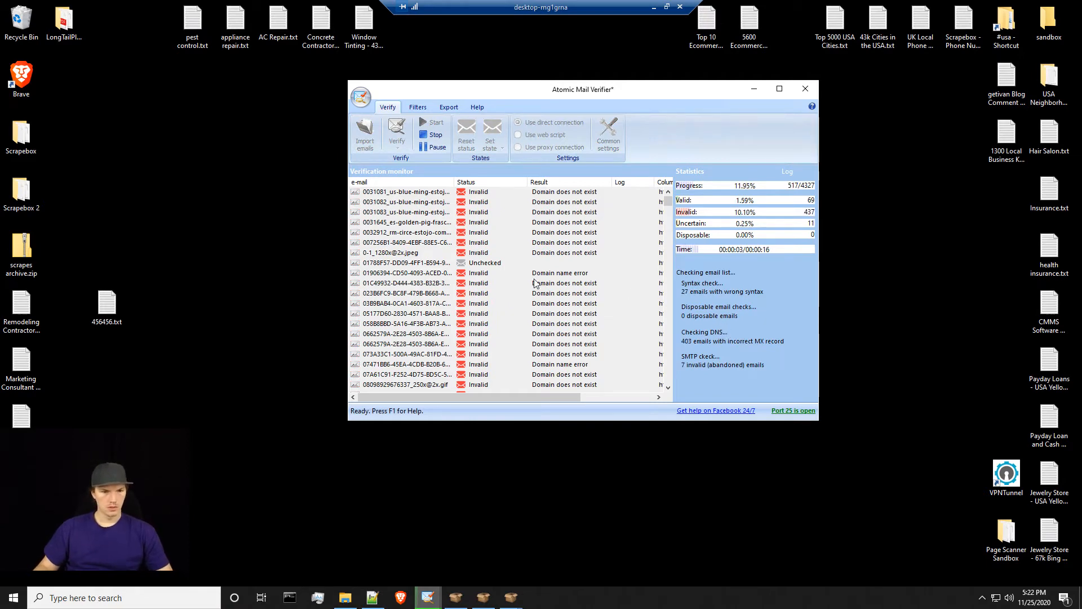
left_click_drag(568, 398, 658, 399)
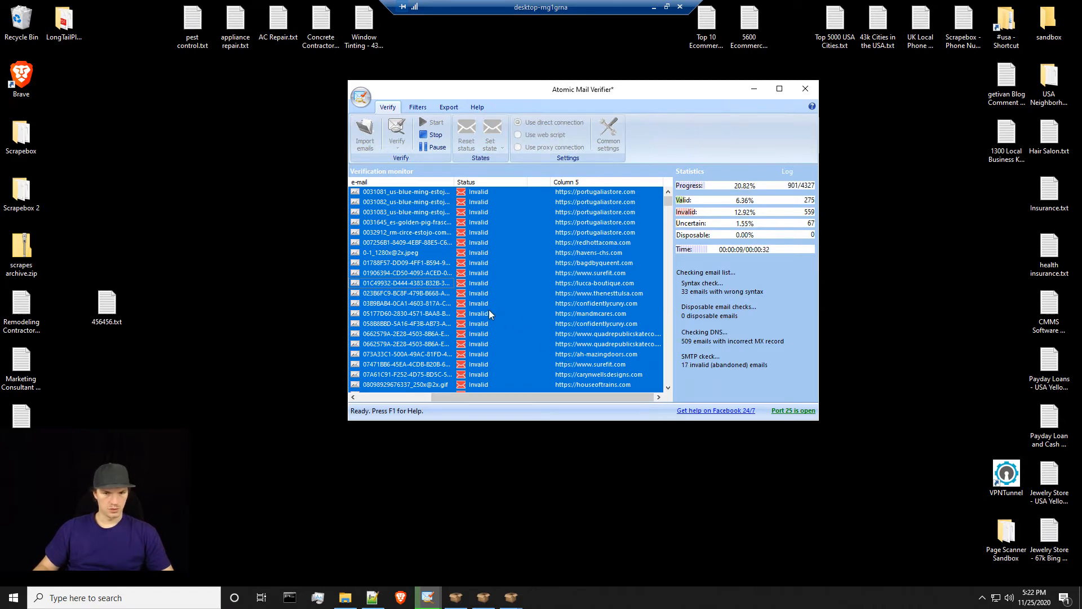
left_click(433, 135)
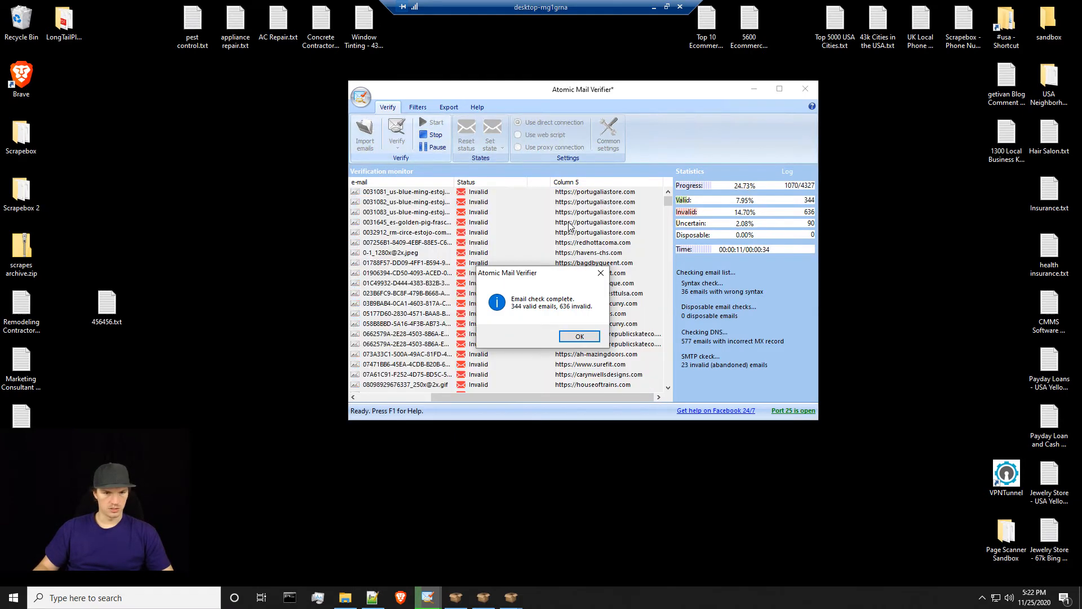
left_click(580, 336)
left_click(592, 223)
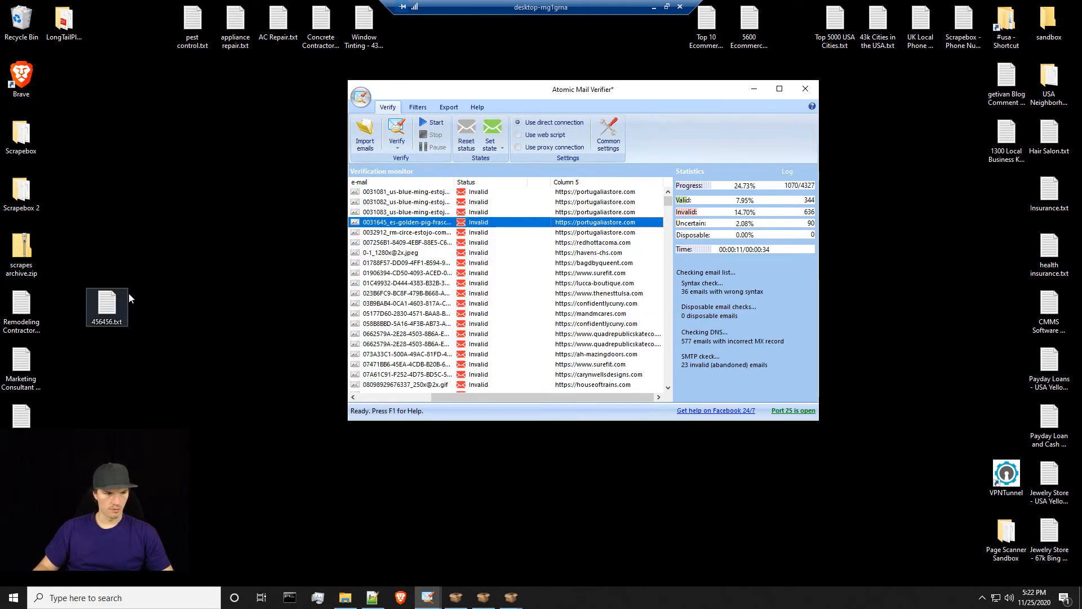
Reopen 456456.txt in Notepad++, replace every ";" with ";;;", and save and close the file
left_click(113, 302)
right_click(113, 302)
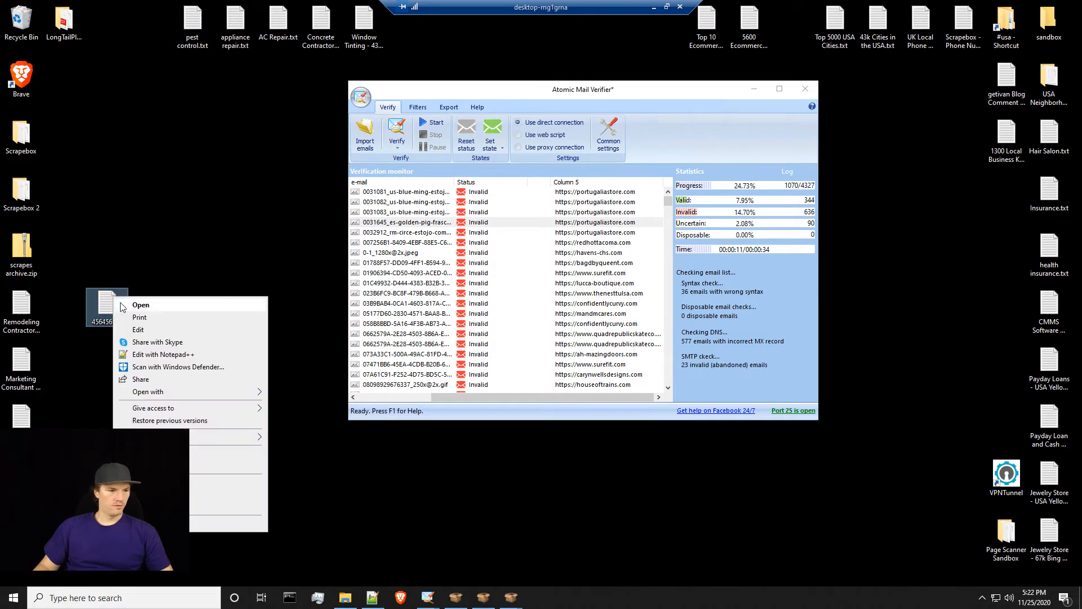
left_click(158, 355)
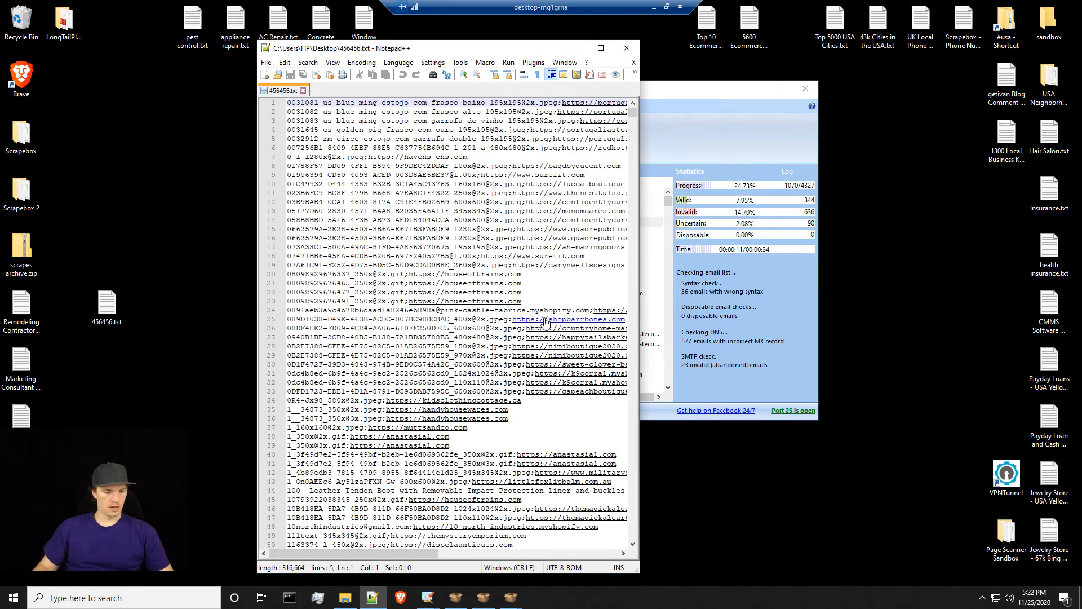
key("ctrl+f")
left_click(204, 161)
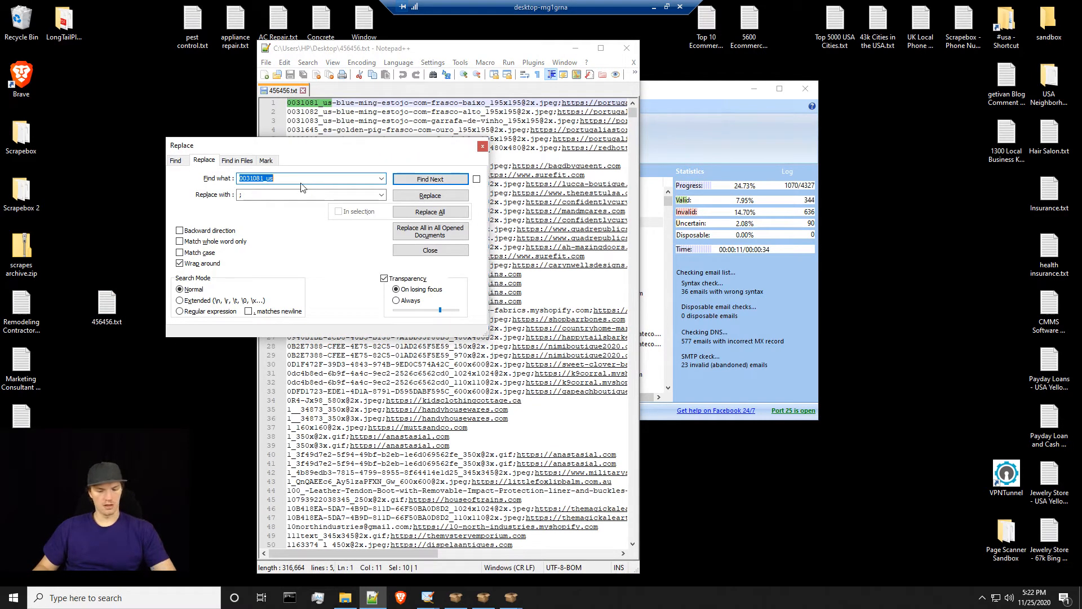
type(";")
left_click(262, 192)
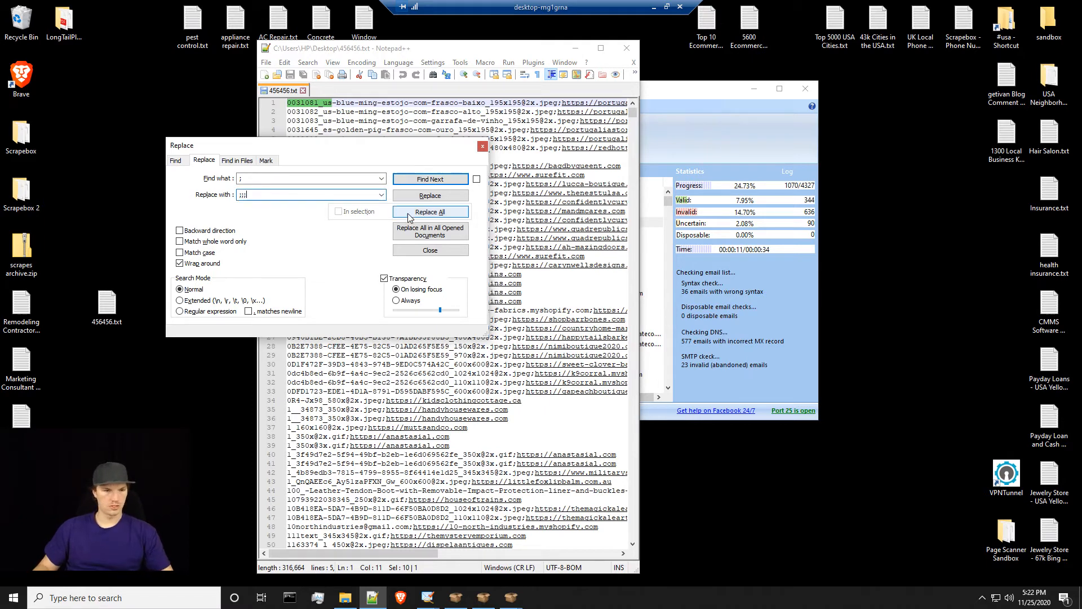
left_click(429, 211)
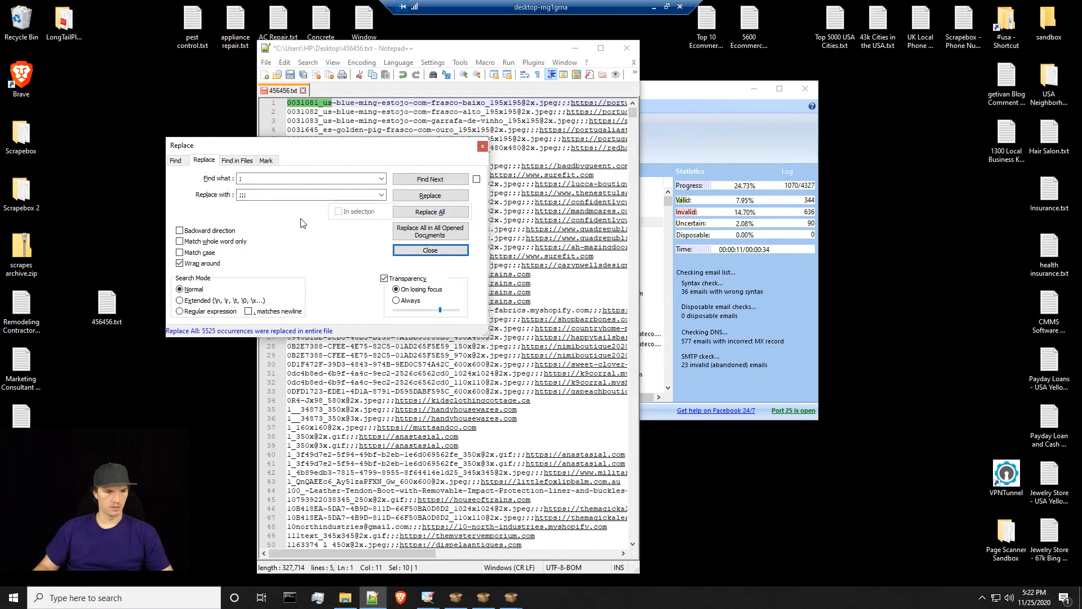
left_click(417, 250)
key("ctrl+s")
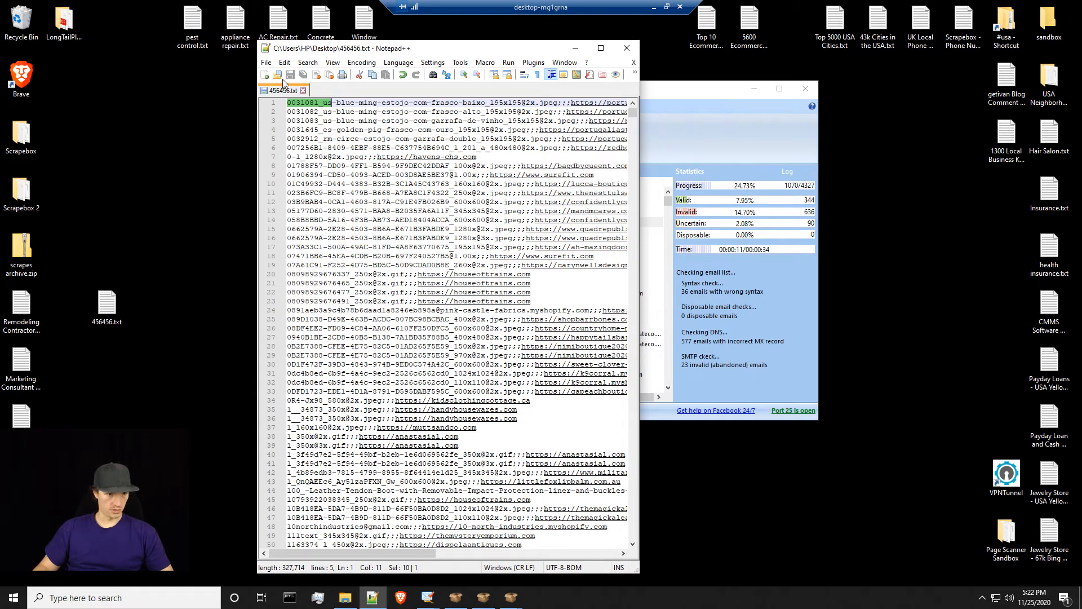
left_click(302, 90)
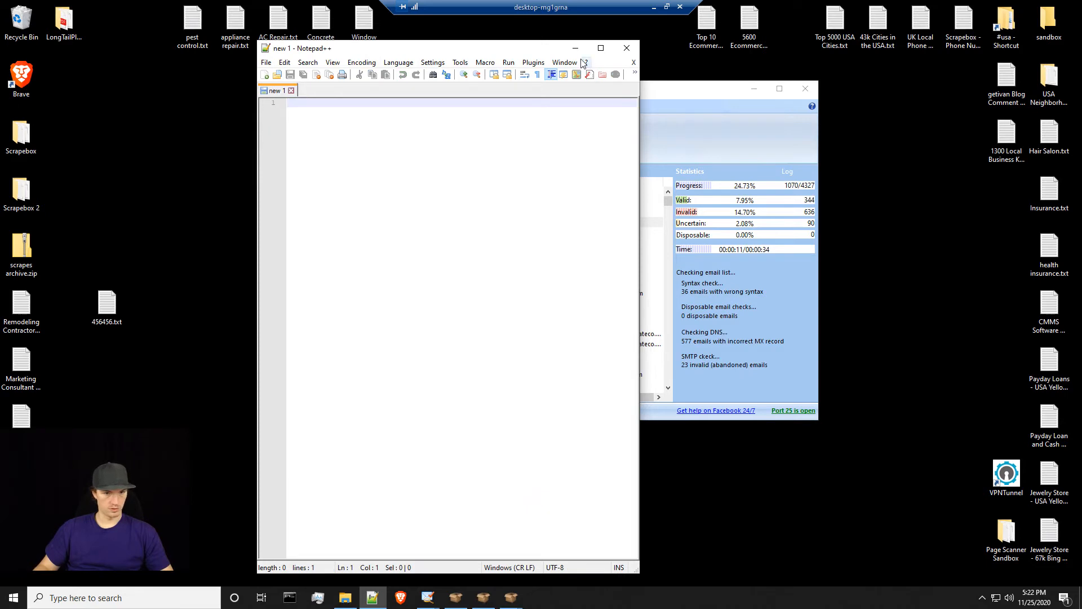
left_click(575, 48)
Delete all entries from the Atomic Mail Verifier list and load 456456.txt again
left_click(502, 274)
key("ctrl+a")
right_click(510, 276)
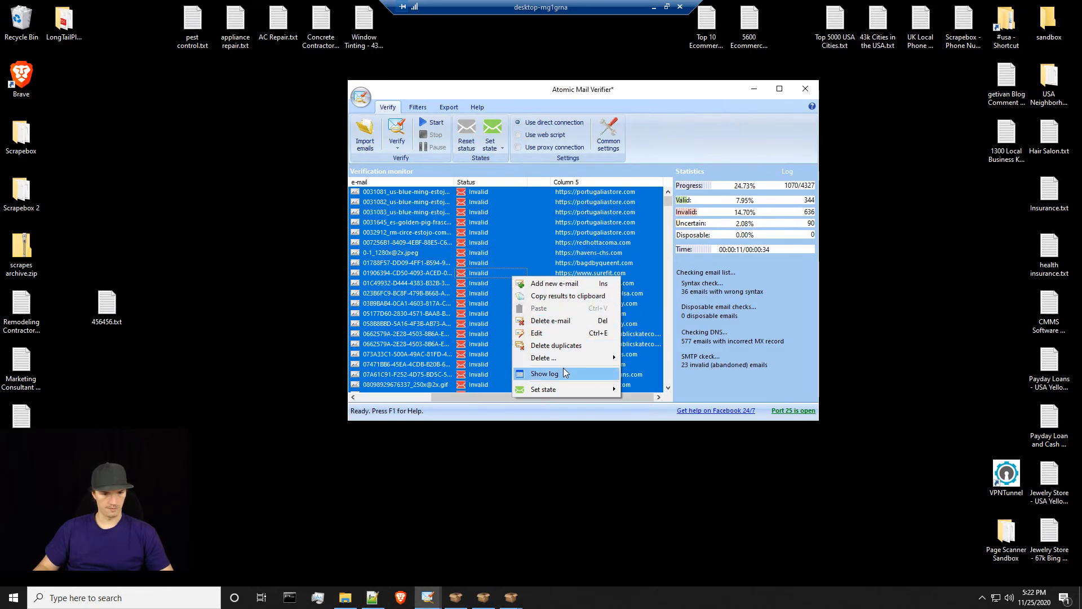
mouse_move(554, 361)
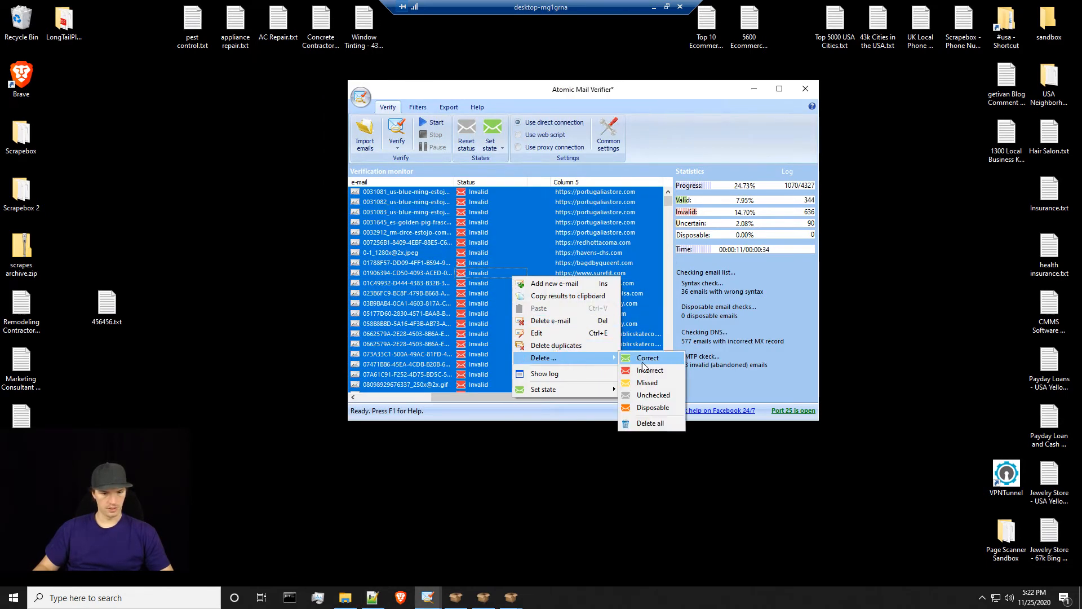
left_click(645, 421)
left_click_drag(107, 307, 385, 285)
Try to delete the duplicate entries from the whole reloaded list, dismissing the error dialogs
right_click(514, 294)
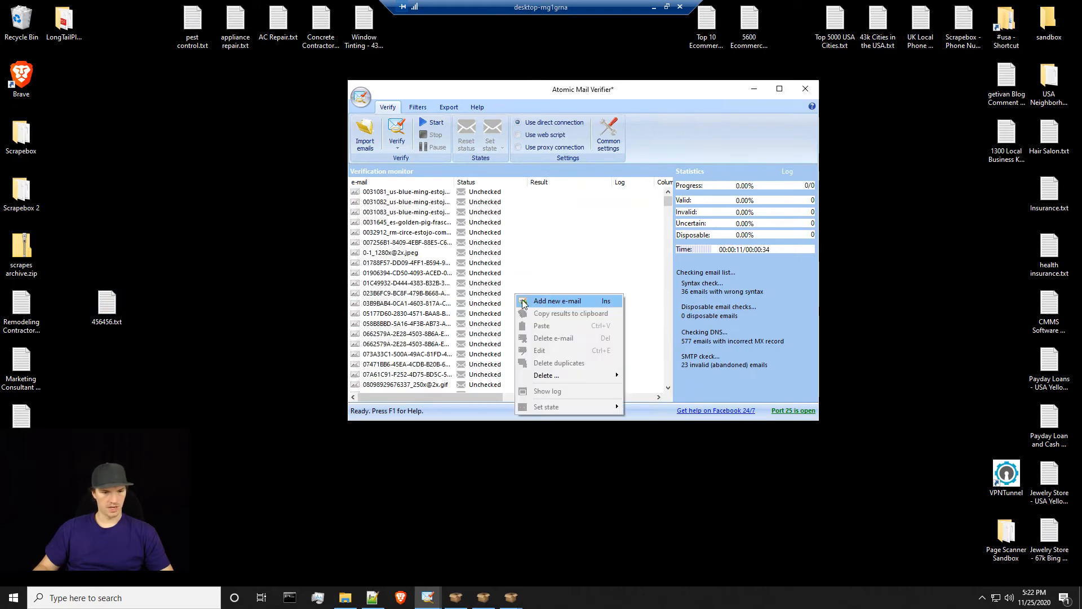
left_click(441, 246)
key("ctrl+a")
right_click(475, 296)
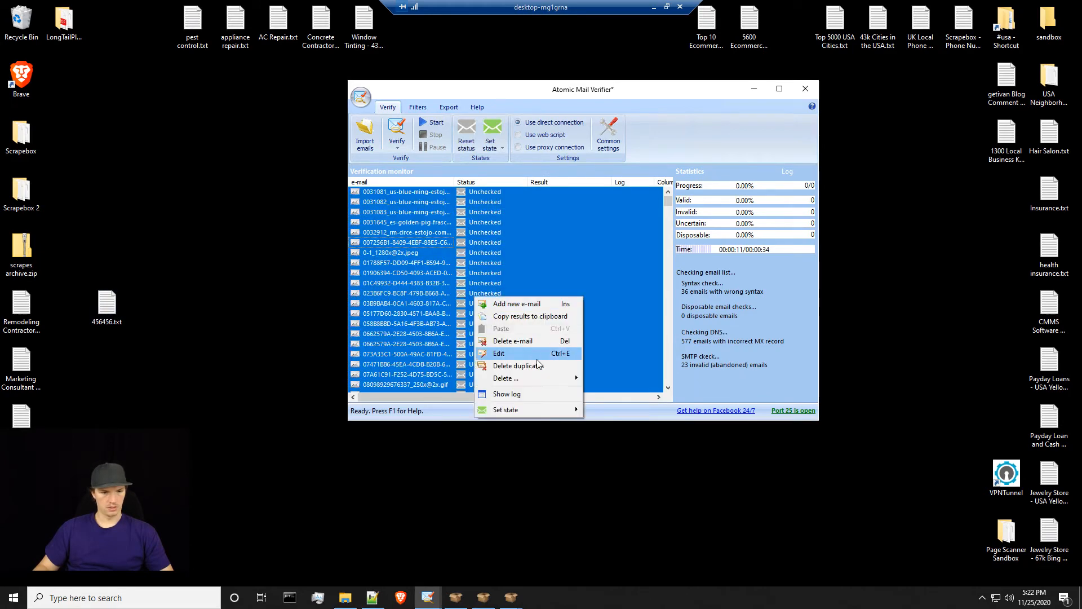
left_click(544, 366)
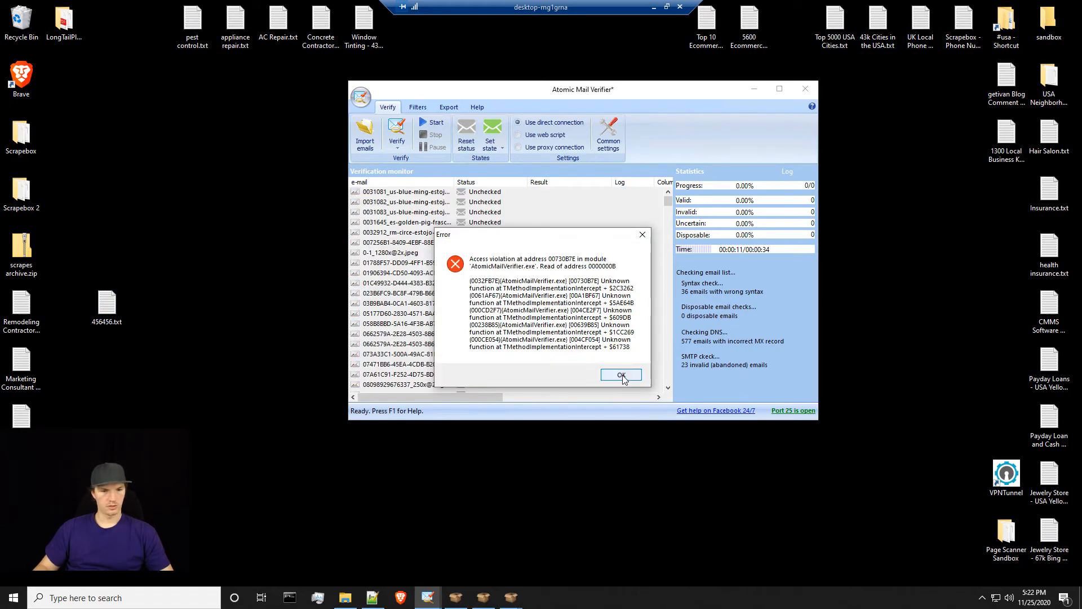
left_click(622, 374)
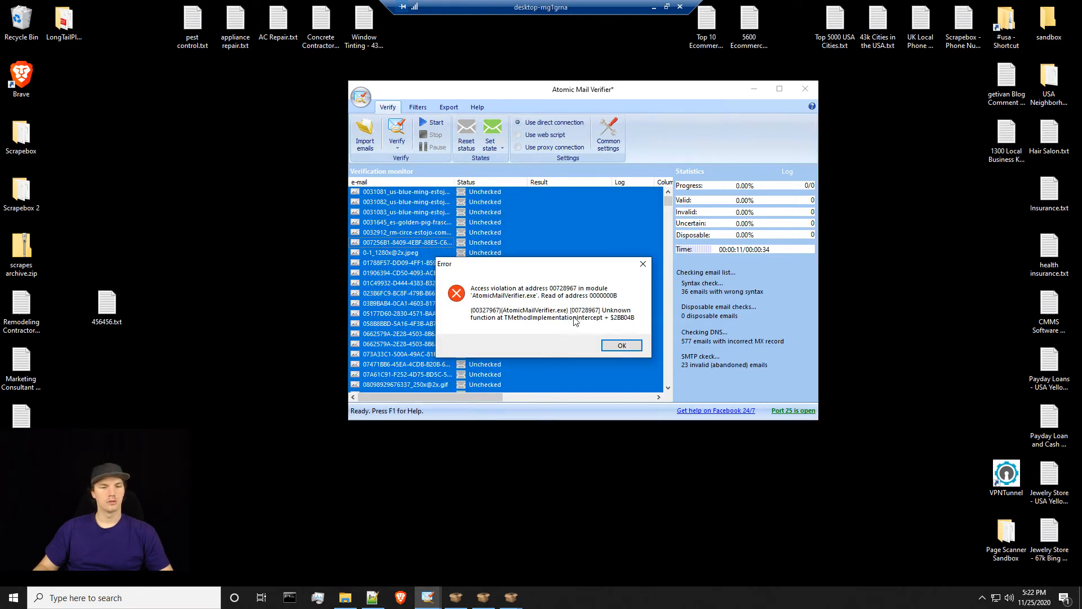
left_click(622, 345)
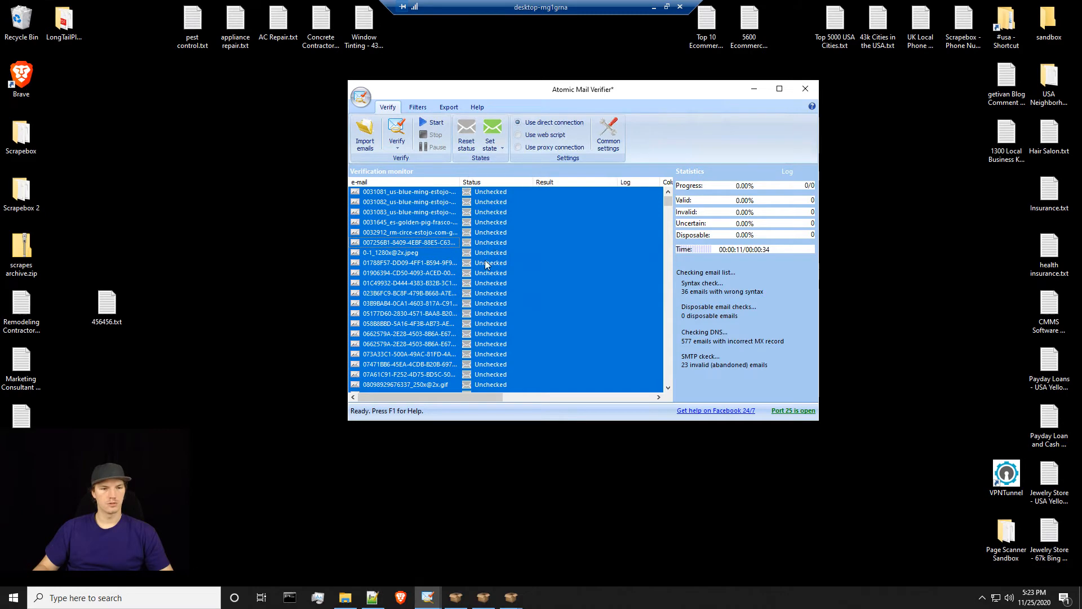
right_click(485, 260)
left_click(537, 332)
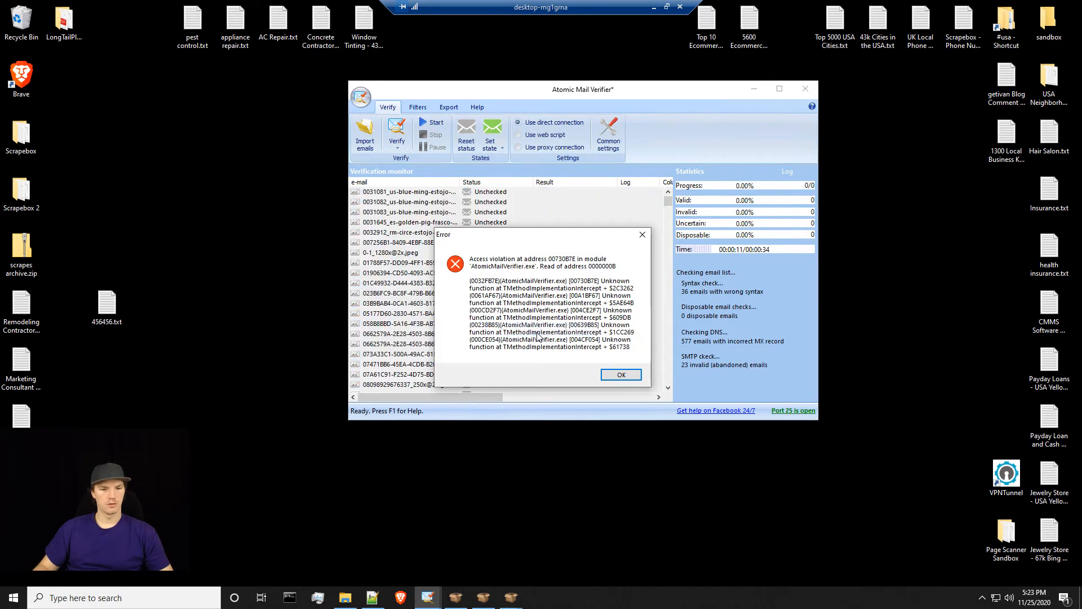
left_click(621, 374)
Try to close Atomic Mail Verifier, dismissing its error dialogs
left_click(805, 91)
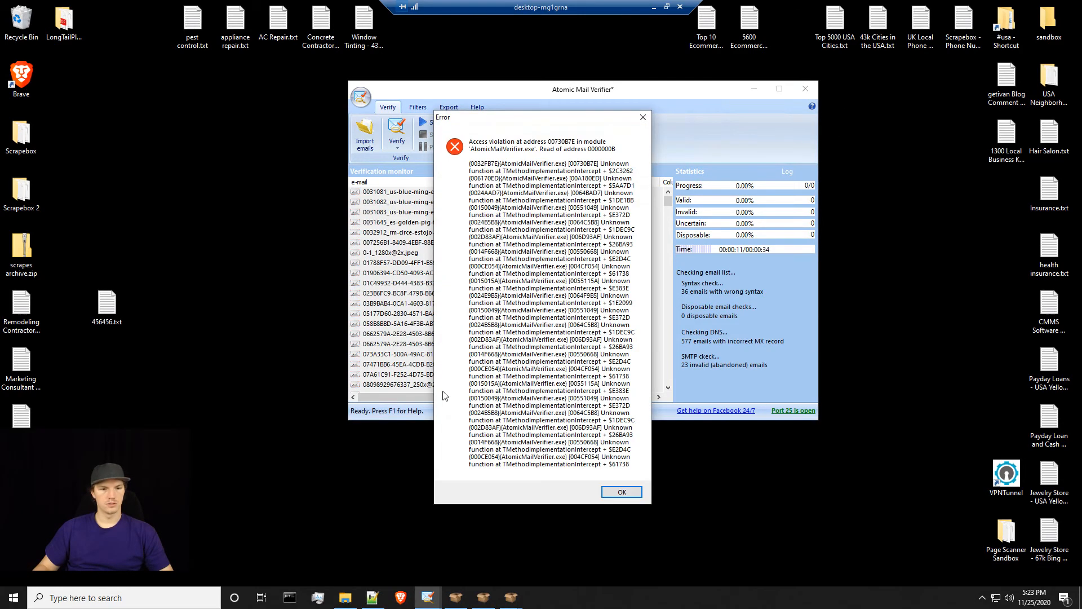
left_click(620, 490)
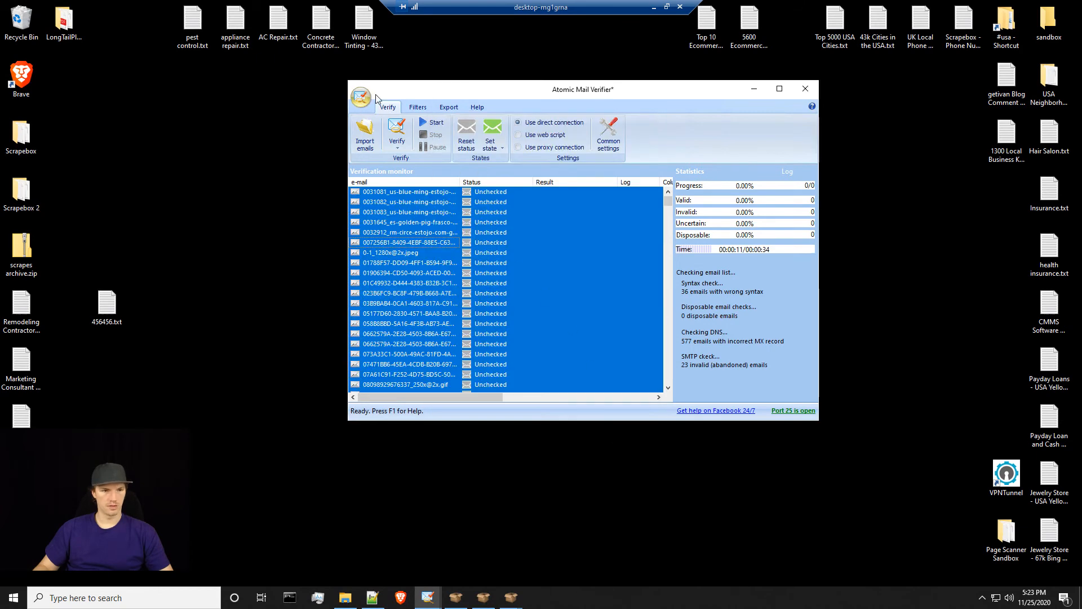
left_click(805, 89)
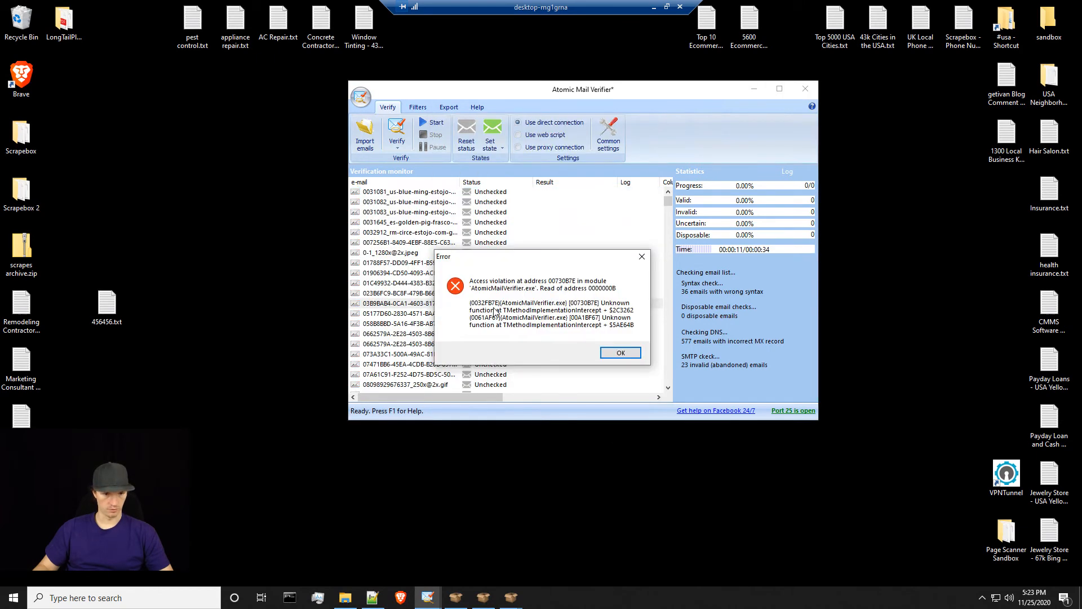
left_click(620, 353)
Open Task Manager and end the first Atomic Mail Verifier (32 bit) process
left_click(311, 600)
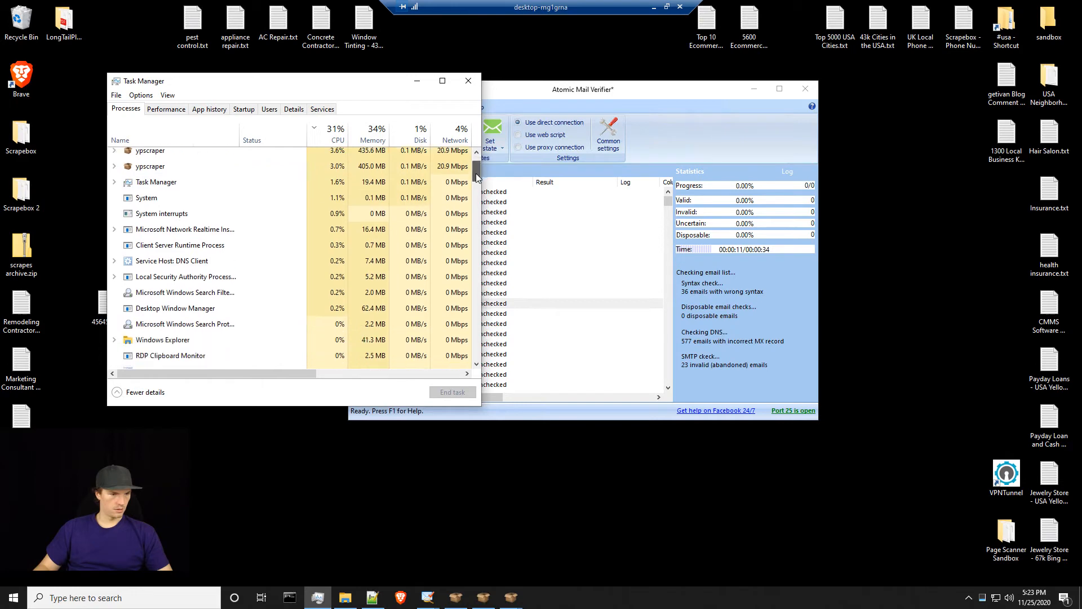
scroll(467, 206, "down", 7)
scroll(467, 206, "down", 18)
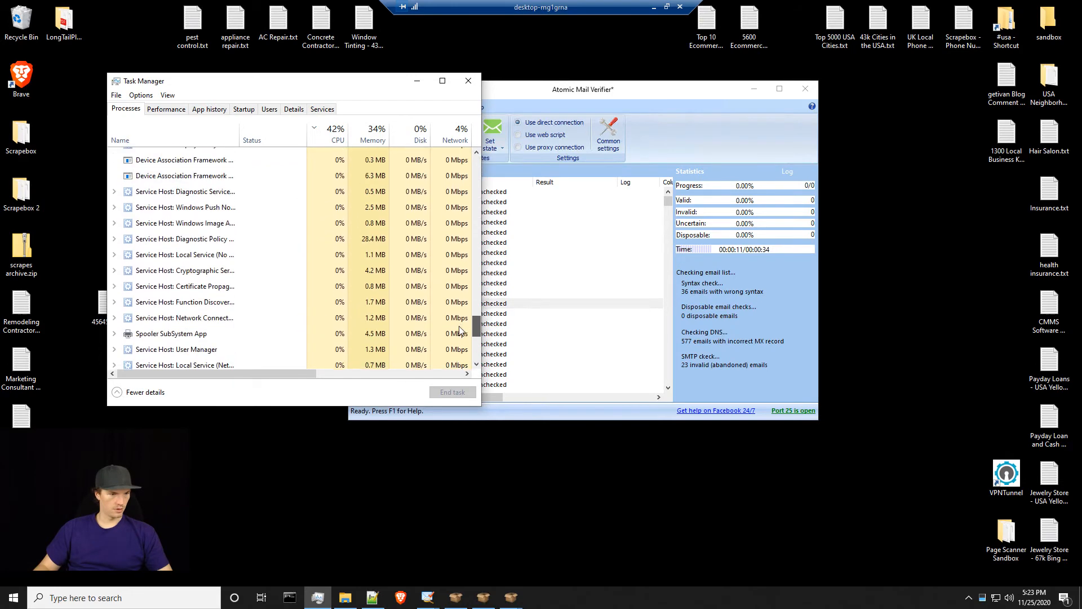
scroll(454, 307, "up", 5)
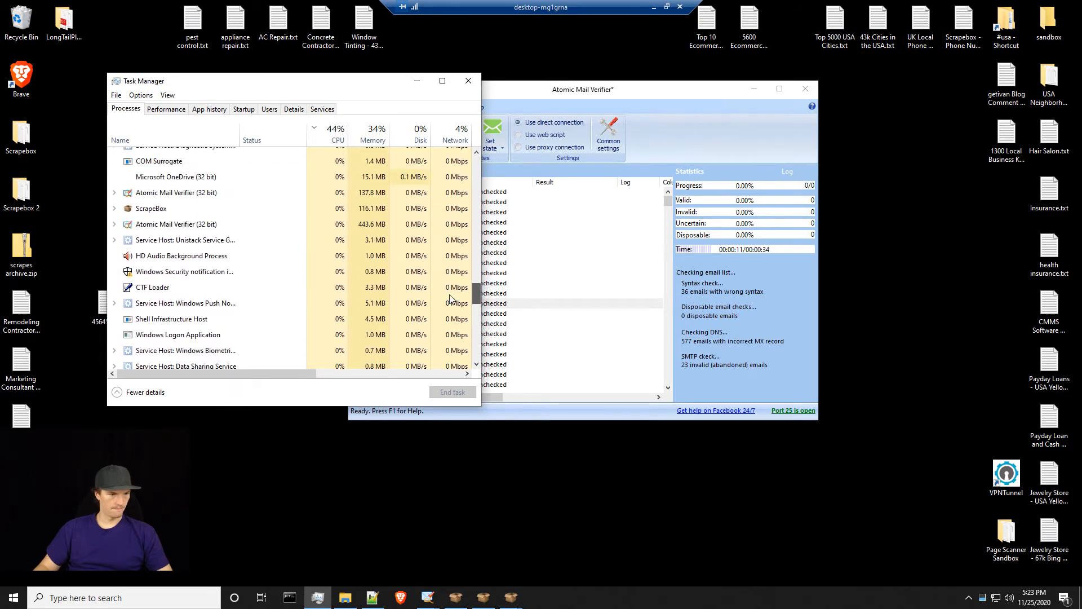
scroll(450, 299, "up", 1)
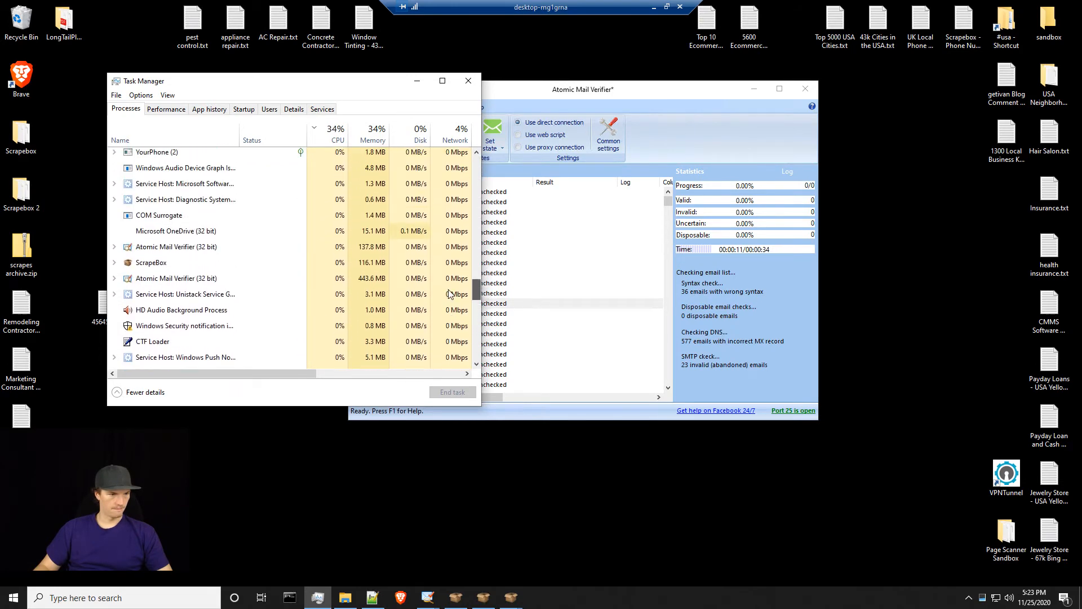
left_click(116, 248)
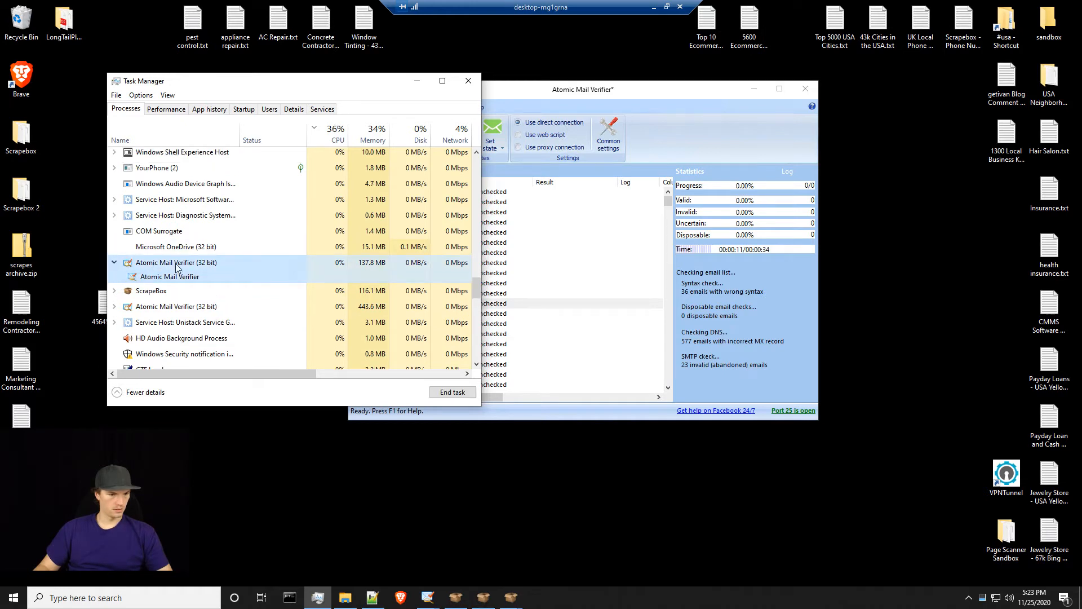
left_click(446, 393)
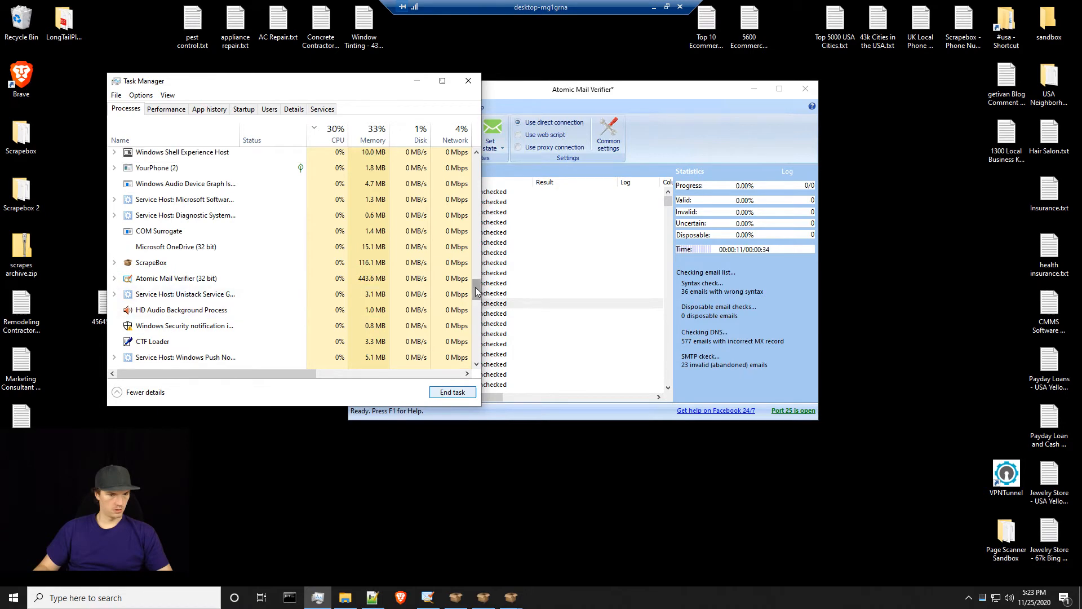
End the remaining Atomic Mail Verifier (32 bit) process and minimize Task Manager
left_click_drag(476, 291, 488, 142)
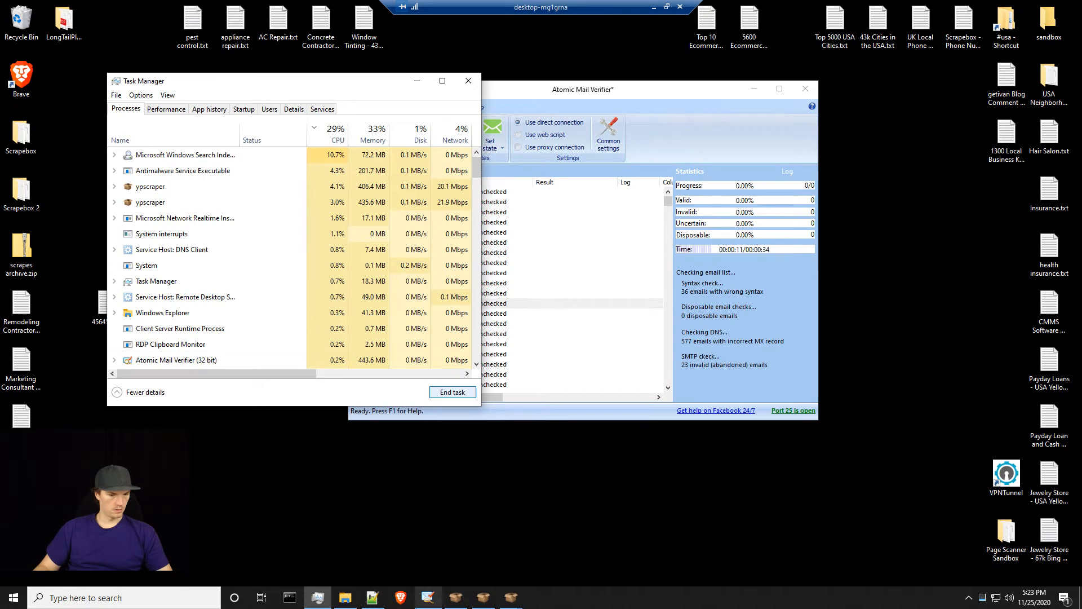
mouse_move(427, 601)
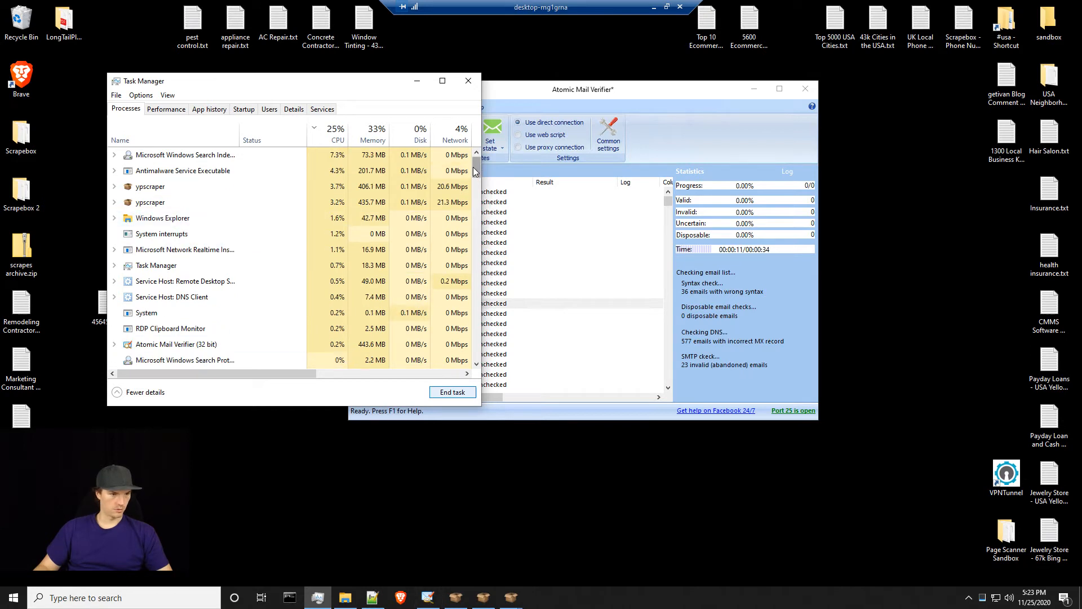
scroll(472, 169, "down", 1)
left_click_drag(473, 170, 473, 185)
left_click(216, 210)
left_click(452, 391)
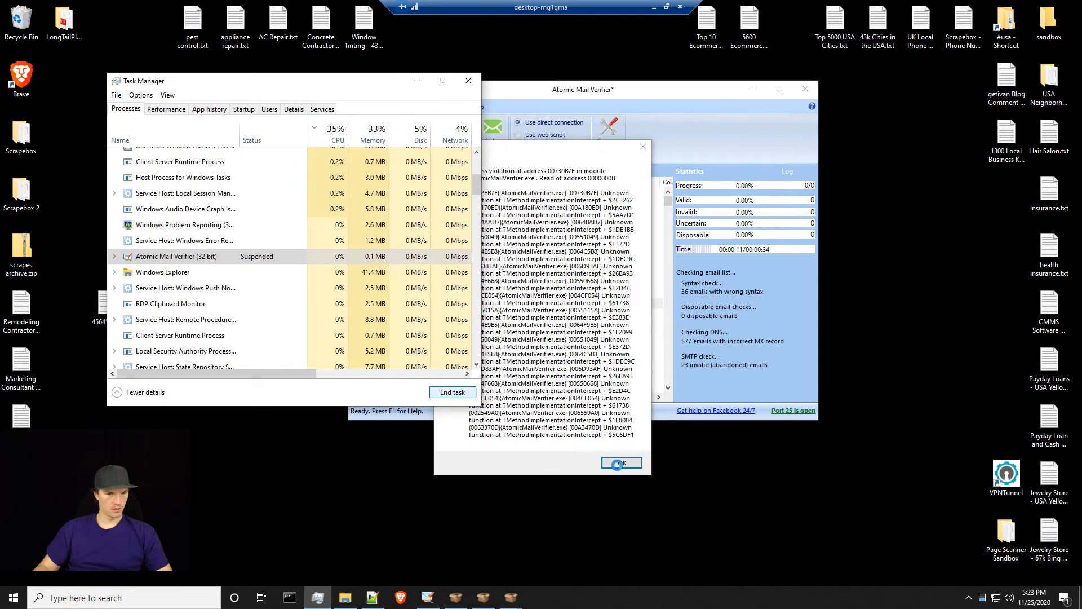
left_click(620, 462)
left_click(429, 74)
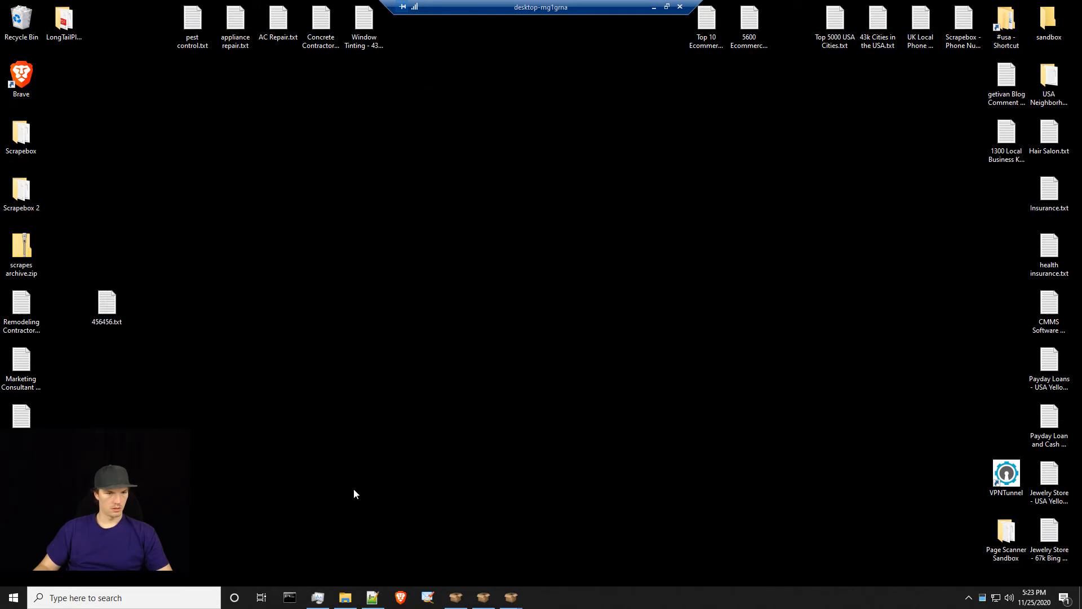
Load 456456.txt into a freshly started Atomic Mail Verifier and delete the duplicates from the whole list
left_click(430, 598)
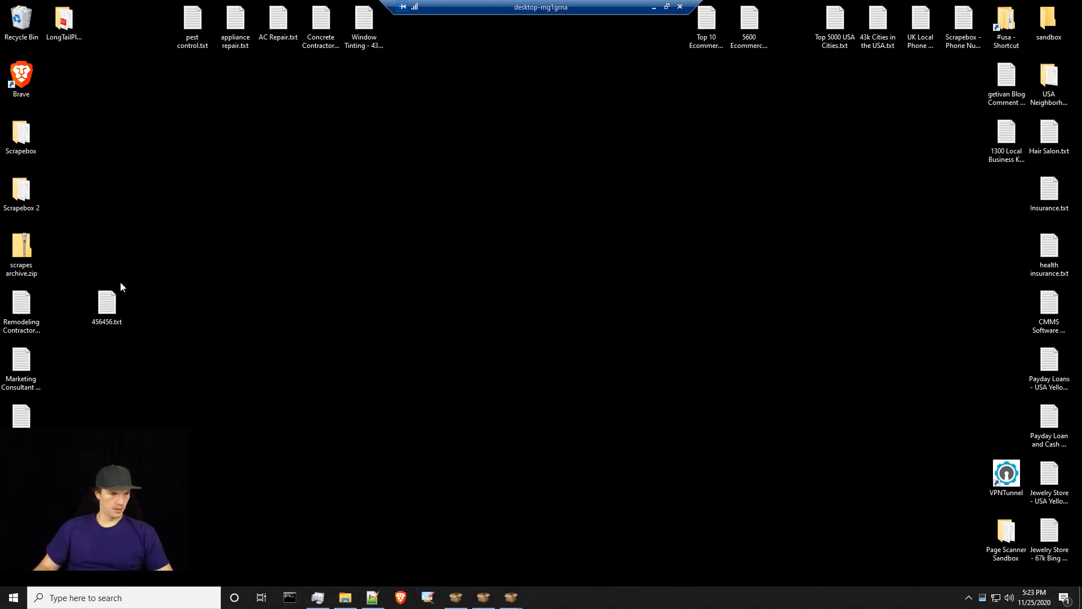
left_click_drag(120, 302, 401, 293)
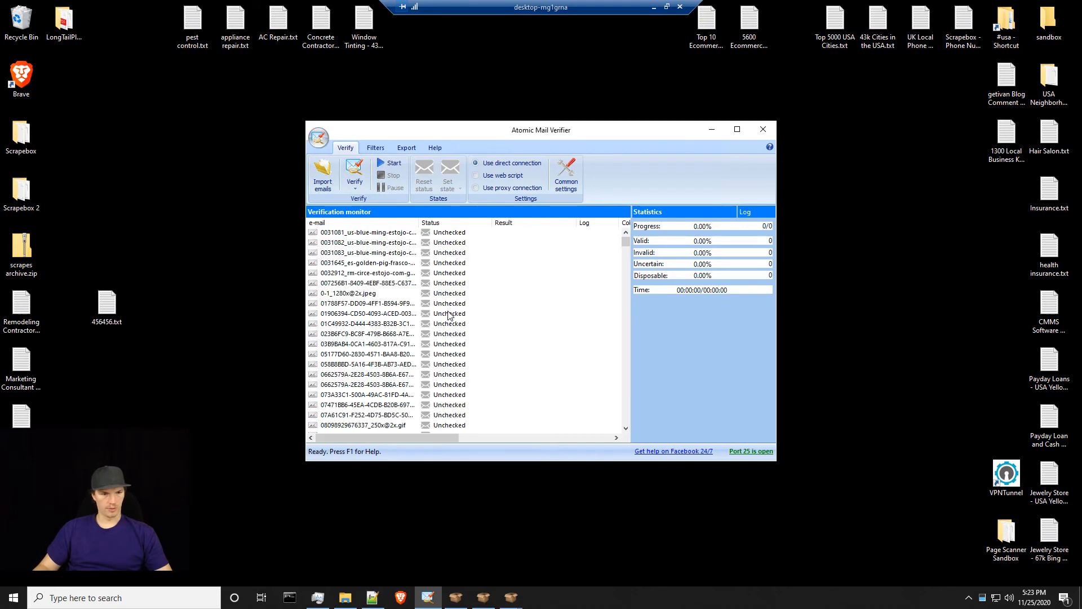
left_click(451, 345)
key("ctrl+a")
right_click(453, 346)
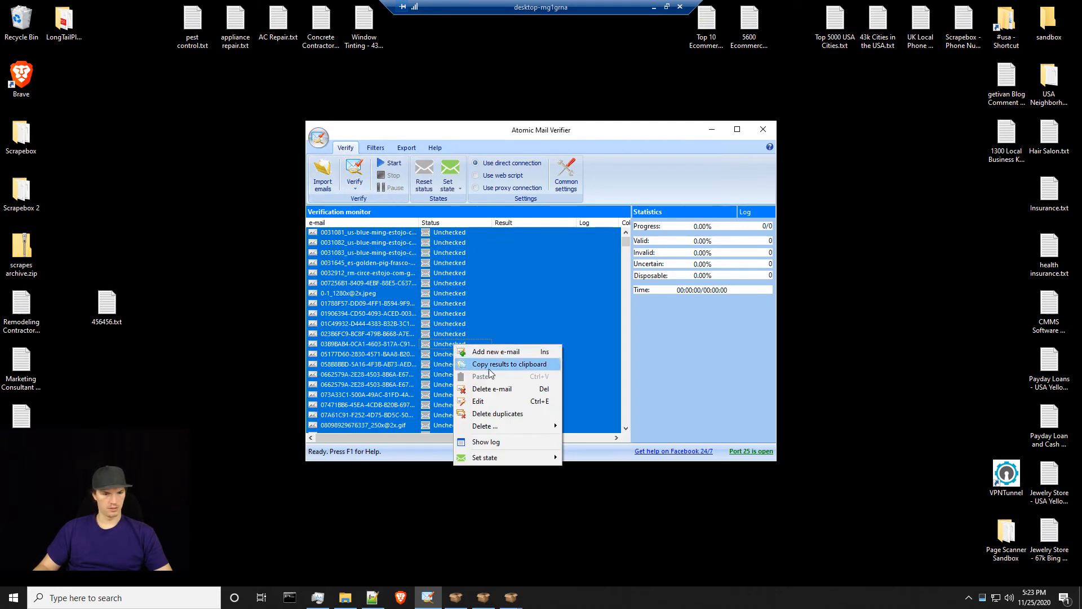
left_click(495, 410)
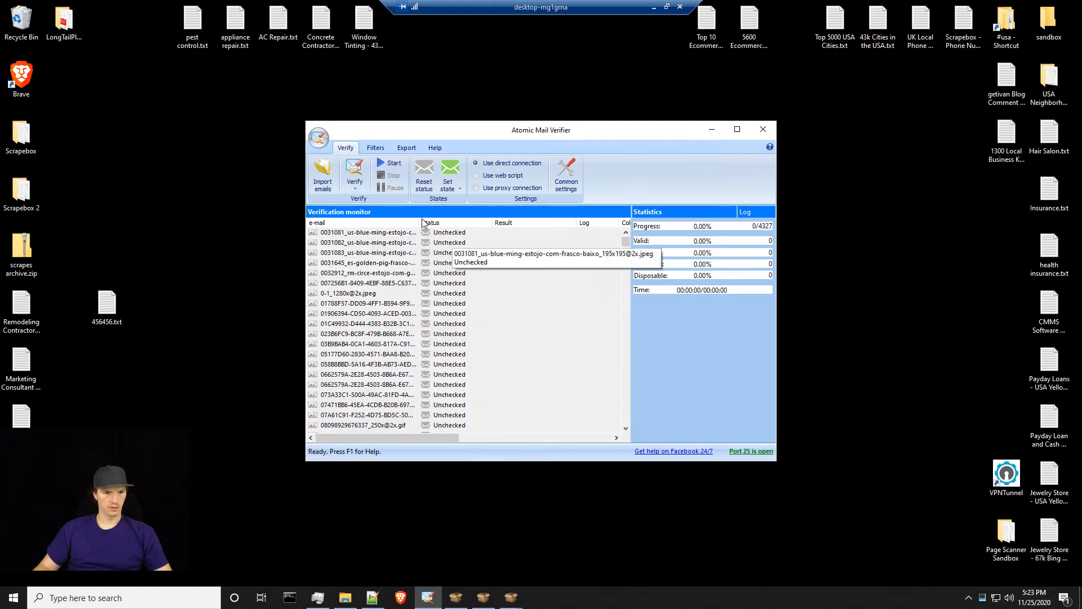
Widen the e-mail column and check the remaining columns of the list
left_click_drag(419, 222, 465, 243)
key("ctrl+a")
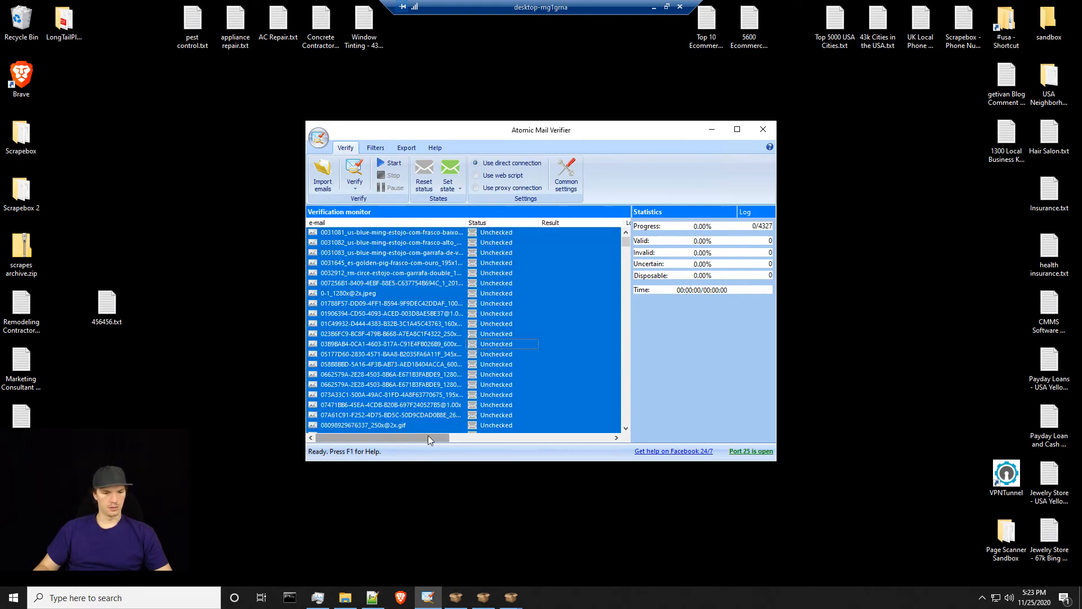
left_click_drag(428, 437, 337, 434)
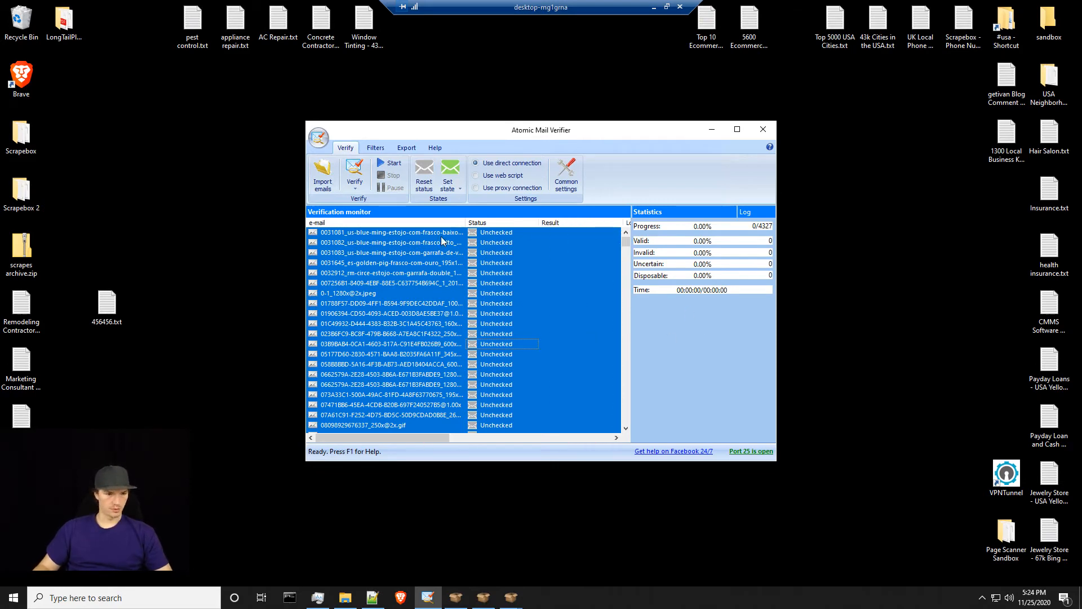
left_click(373, 235)
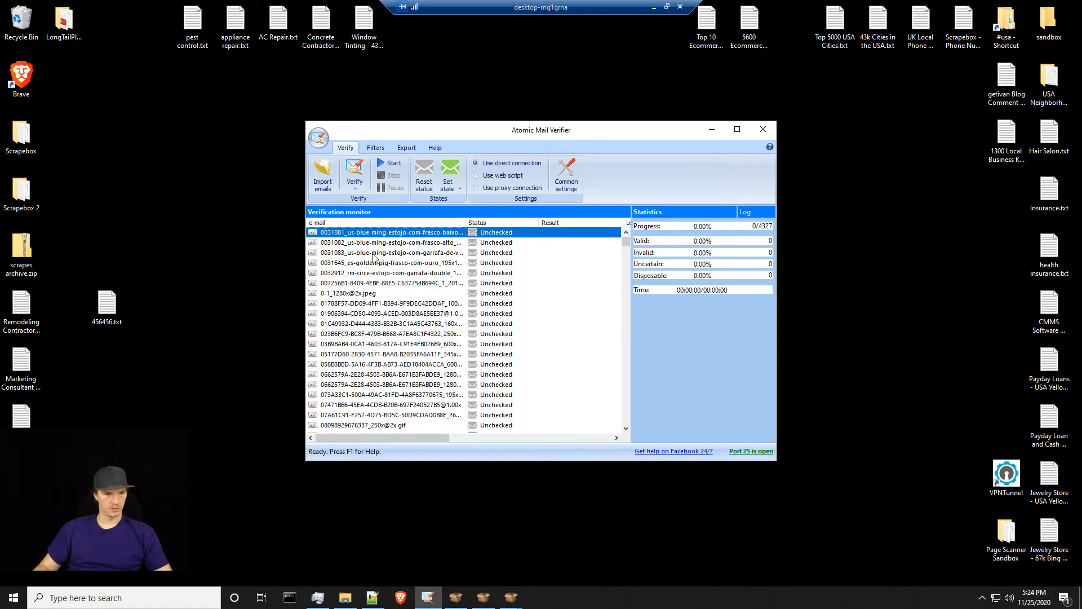
Run a partial verification of the reloaded list and inspect its store URL column
left_click(356, 170)
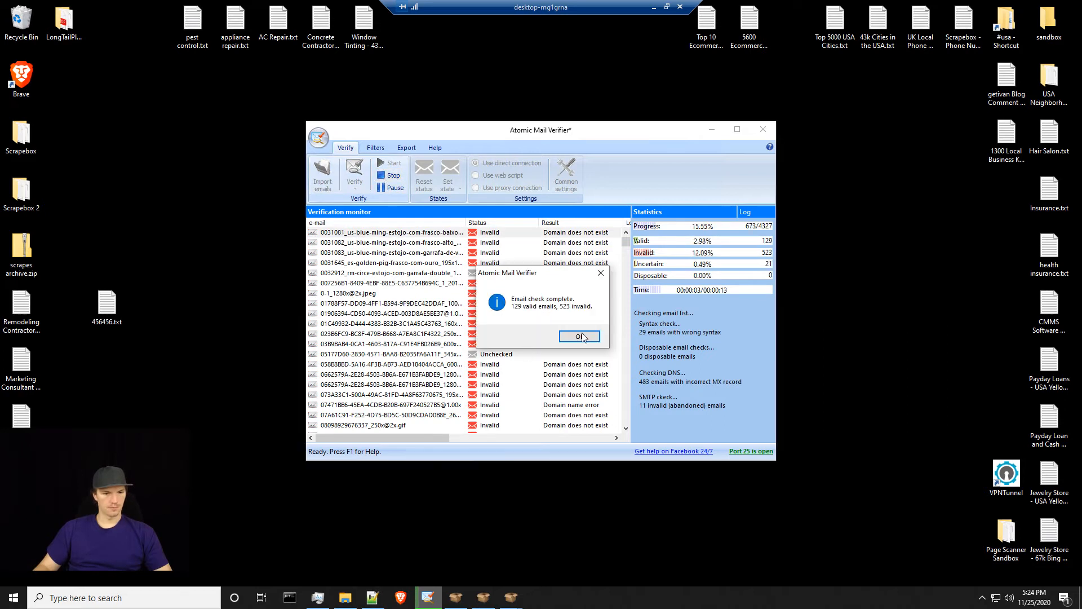
left_click(582, 337)
left_click_drag(427, 437, 576, 439)
Open 456456.txt in Notepad, copy the first entry's store URL, and check that site in Brave before returning to Atomic Mail Verifier
double_click(107, 307)
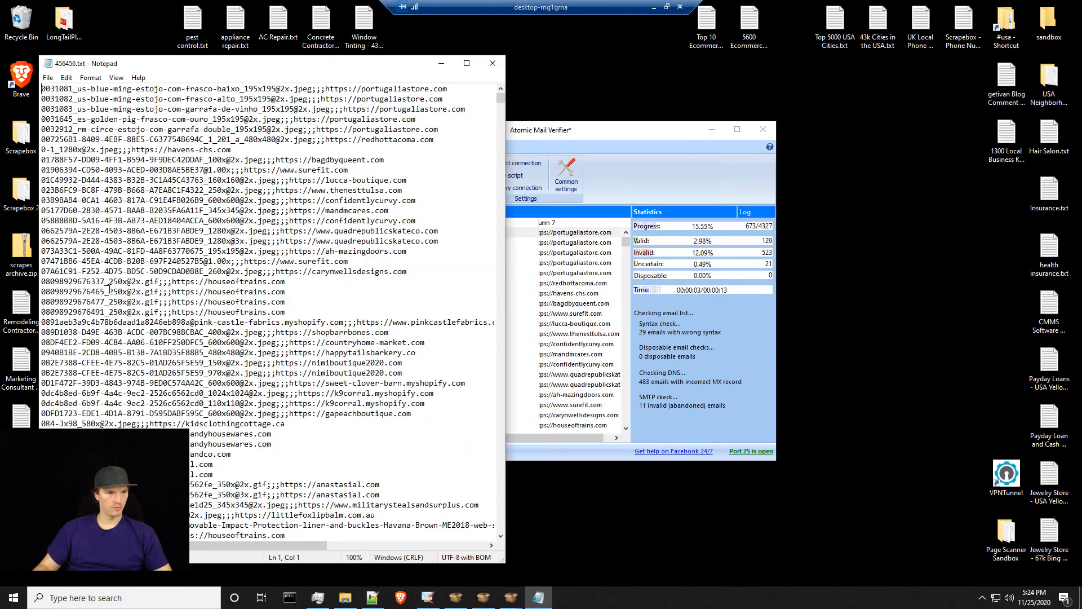
left_click_drag(464, 93, 323, 91)
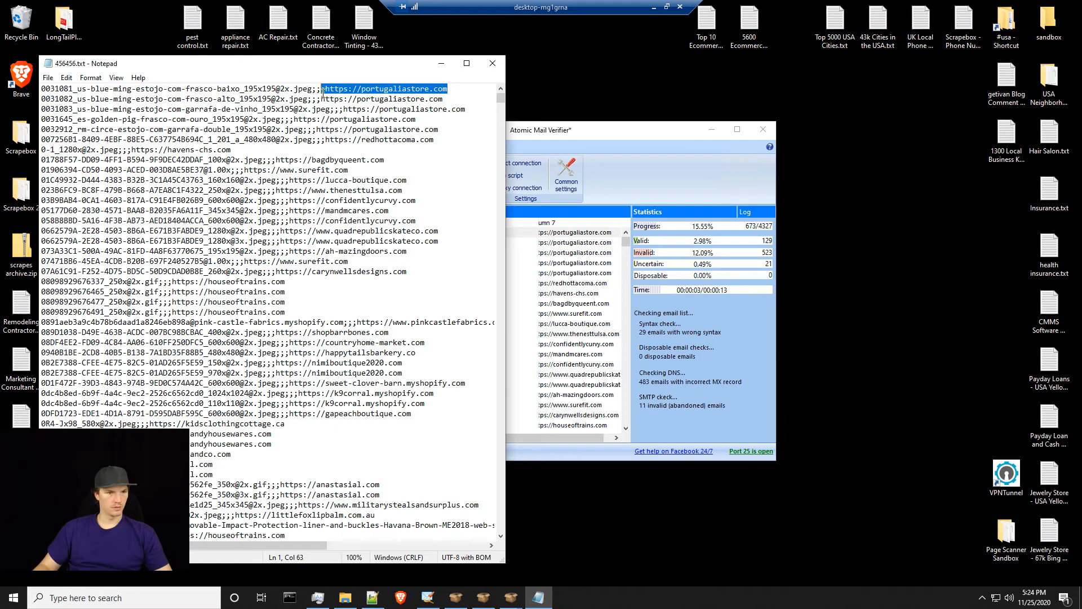
left_click(406, 597)
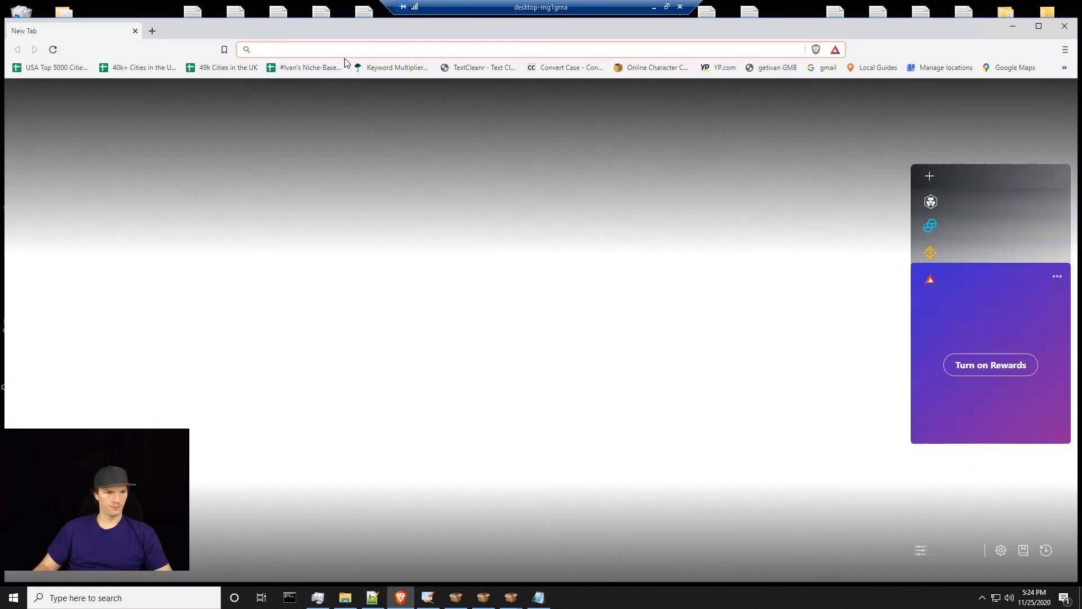
key("ctrl+v")
key("Return")
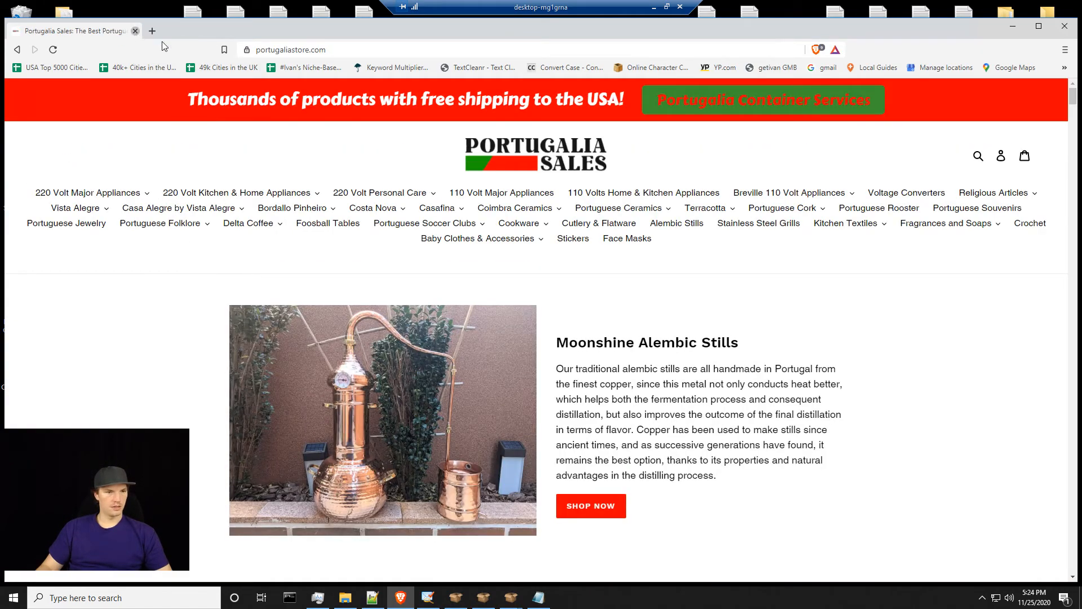
left_click(135, 31)
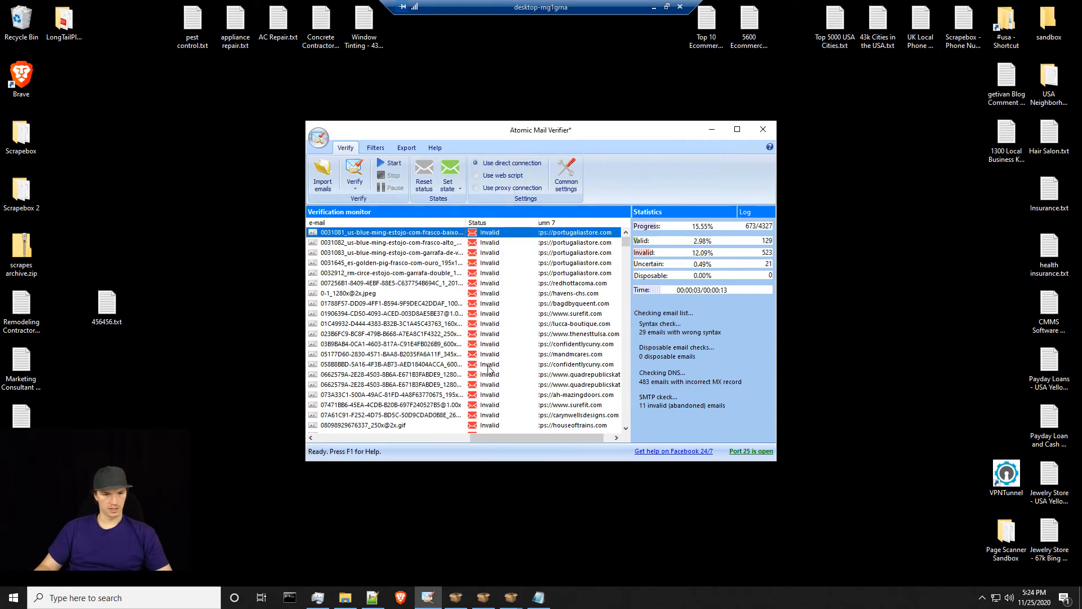
left_click(441, 64)
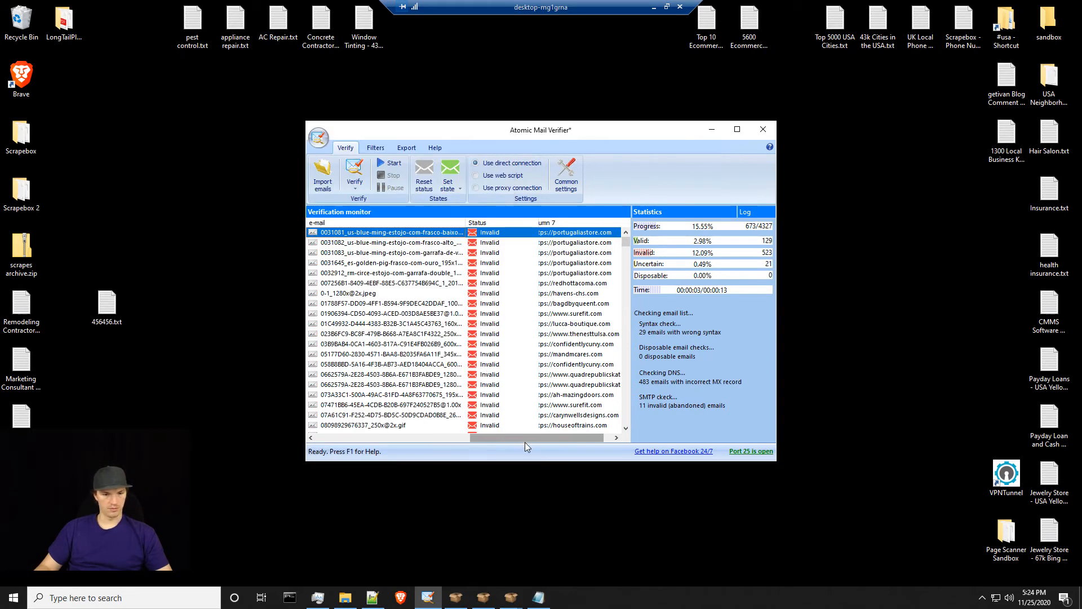
Select the entire email list and restart its verification, resetting the statuses of all addresses
left_click_drag(543, 438, 374, 439)
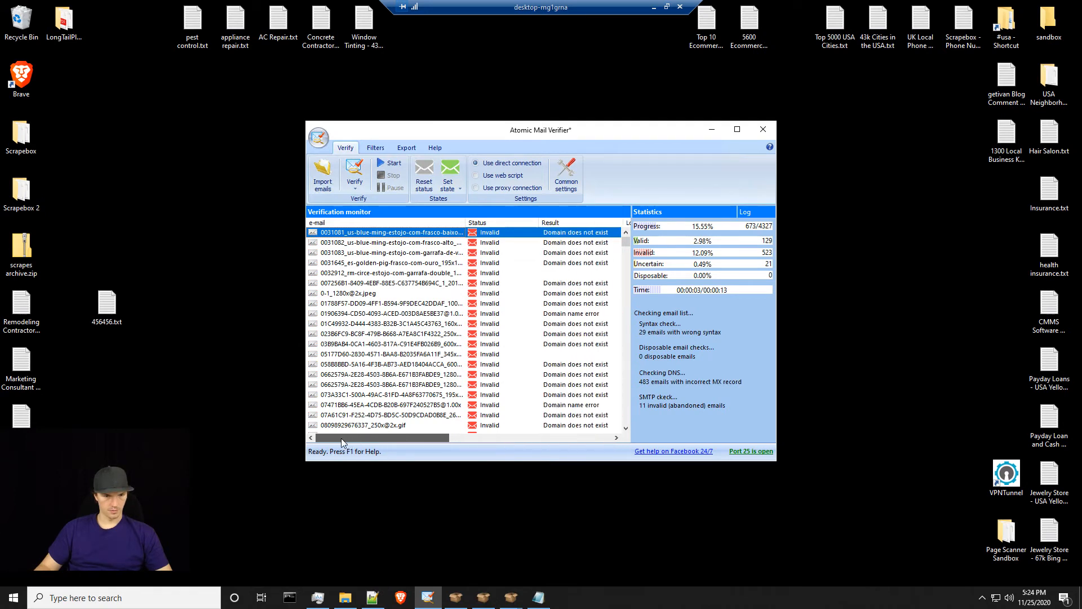
left_click_drag(345, 442, 564, 440)
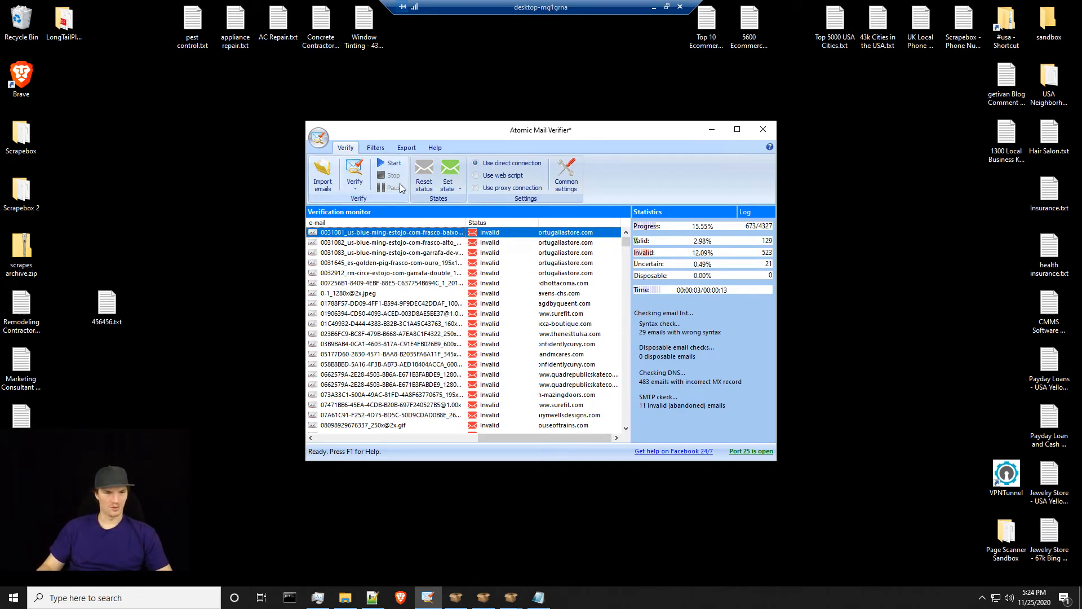
left_click(436, 303)
key("ctrl+a")
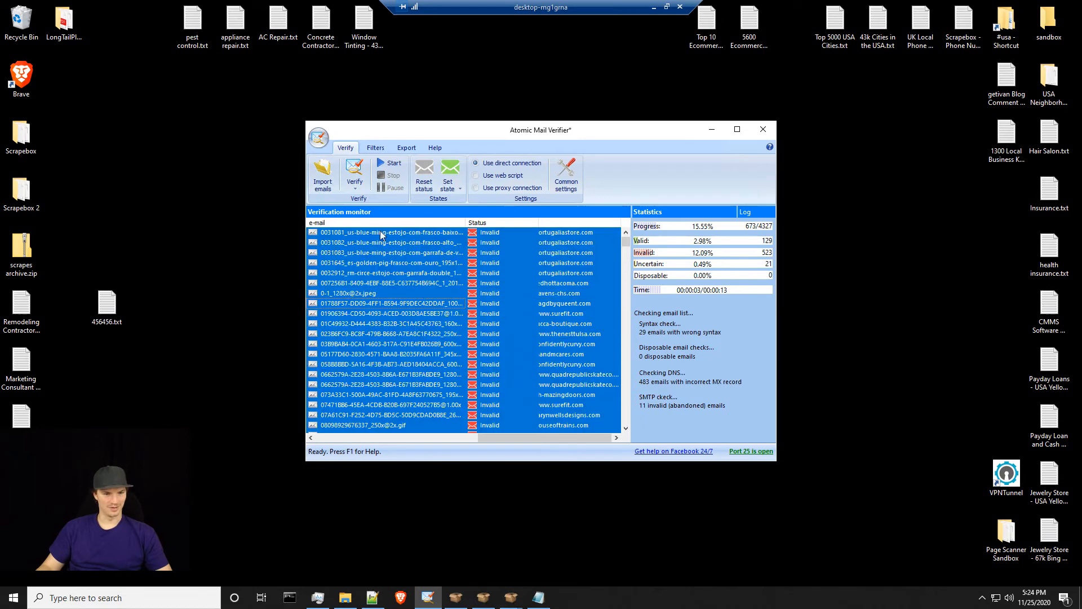
left_click(355, 172)
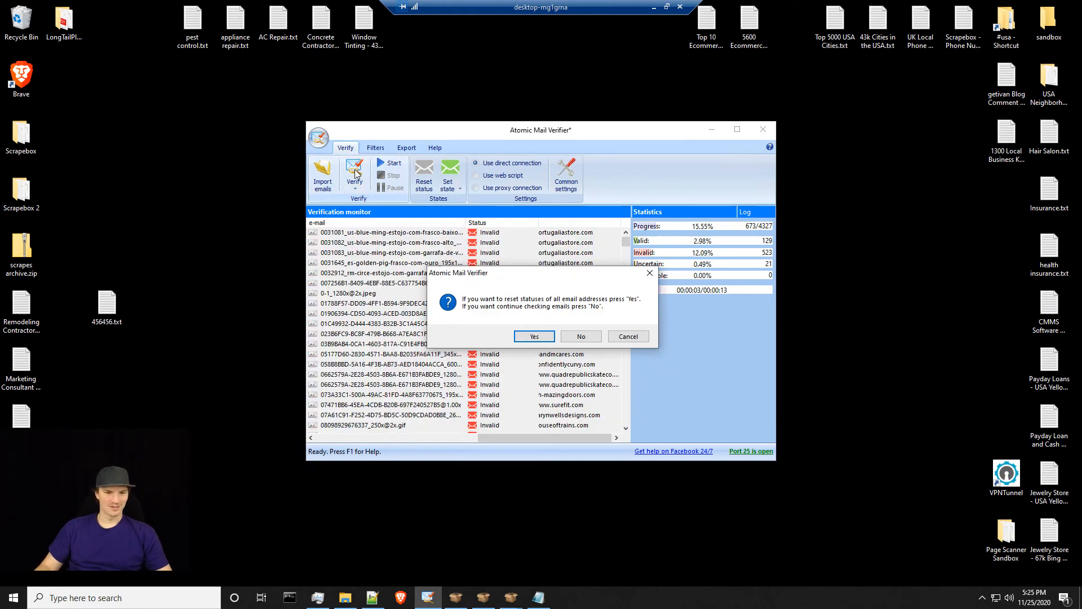
left_click(543, 339)
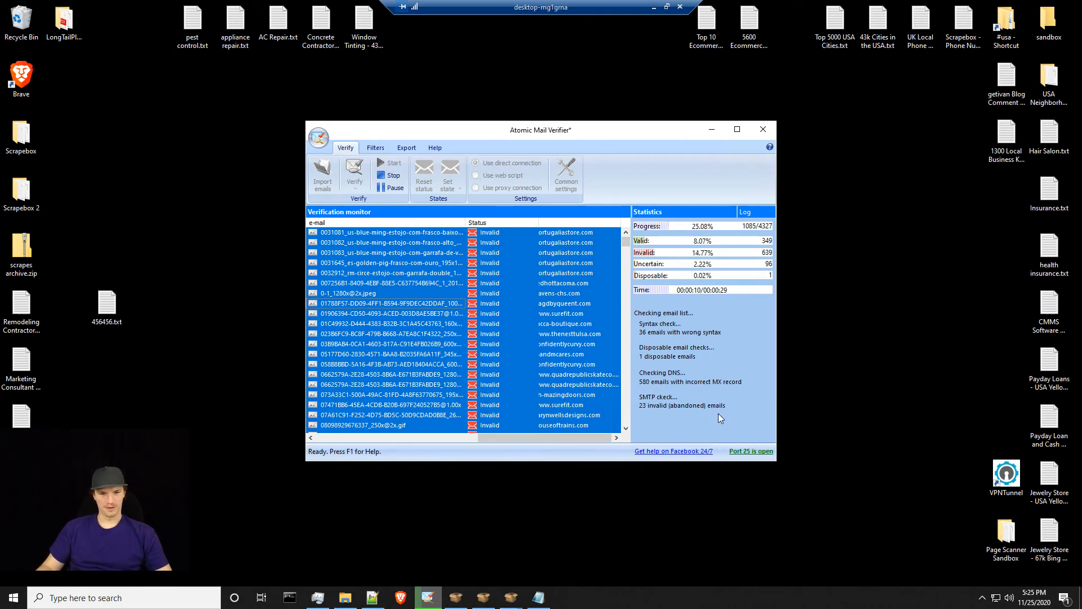
Take the remote desktop session out of full screen and stop the running email verification
left_click(666, 7)
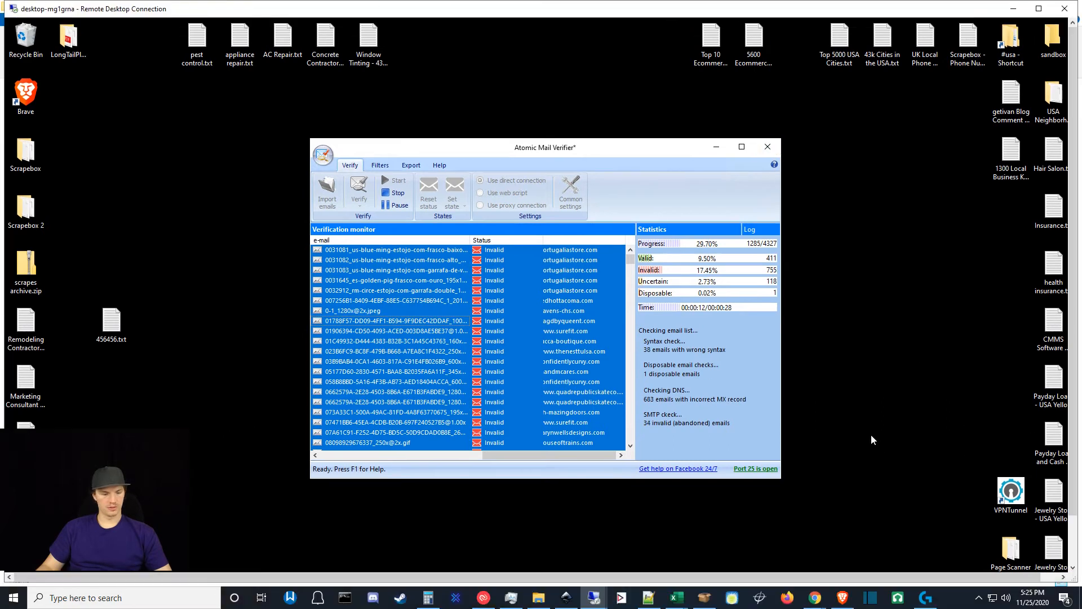
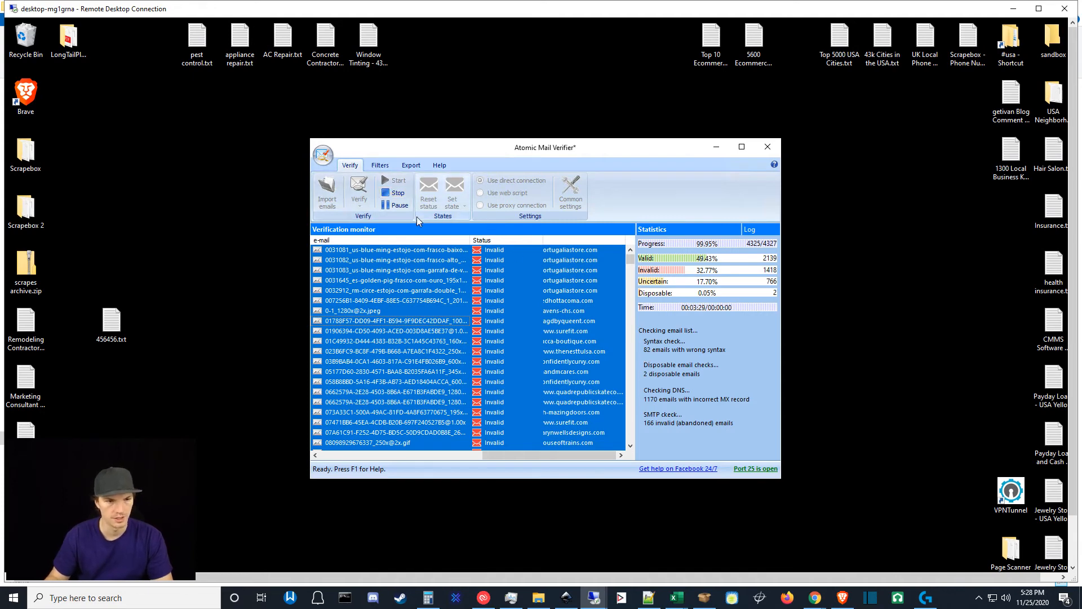
left_click(389, 194)
left_click(581, 348)
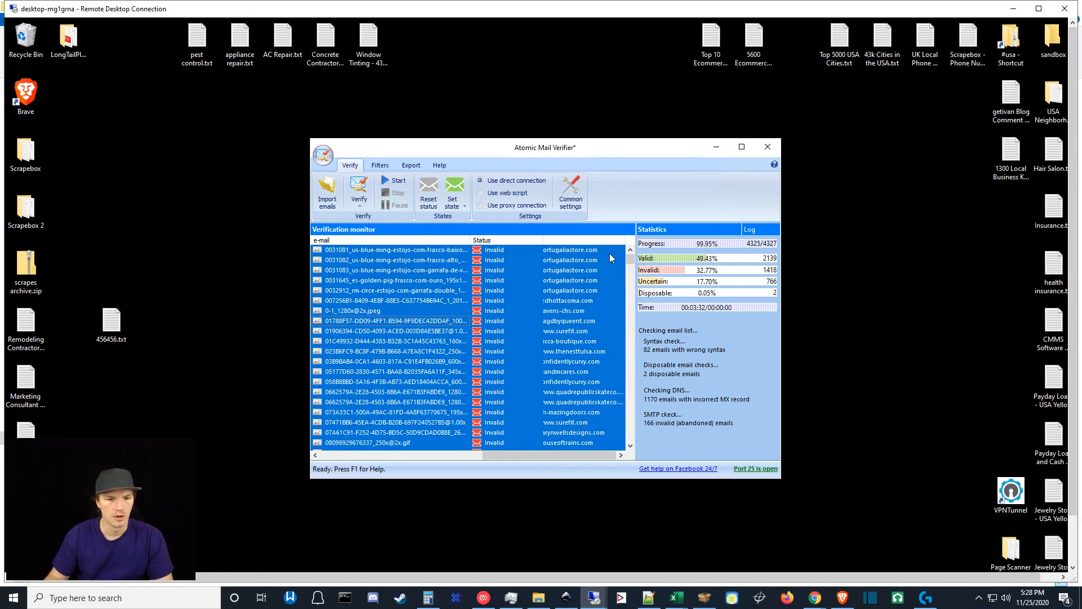
mouse_move(630, 257)
left_mouse_down()
mouse_move(626, 400)
mouse_move(630, 239)
left_mouse_up()
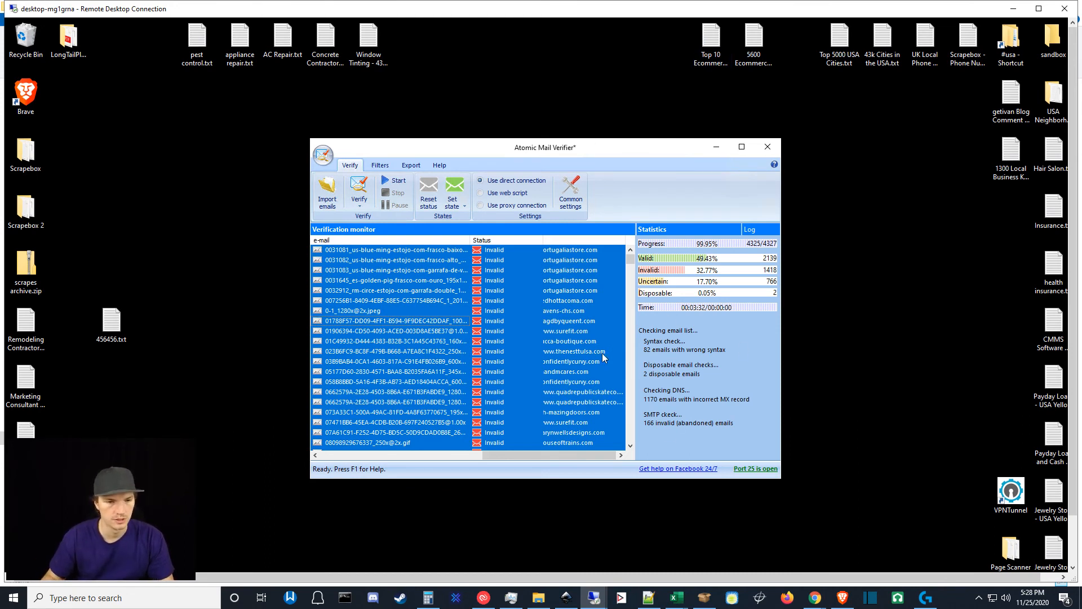
Set the Export wizard to keep column names and email statuses, include Valid and Uncertain emails, and not open after export, then proceed to saving
left_click(411, 165)
left_click(586, 186)
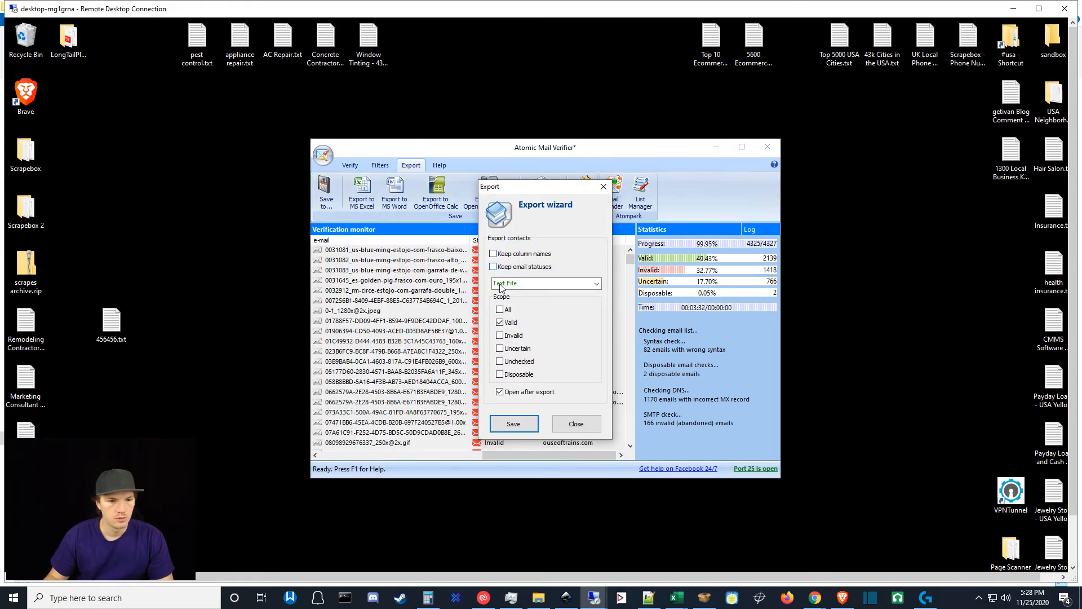
left_click(493, 267)
left_click(493, 268)
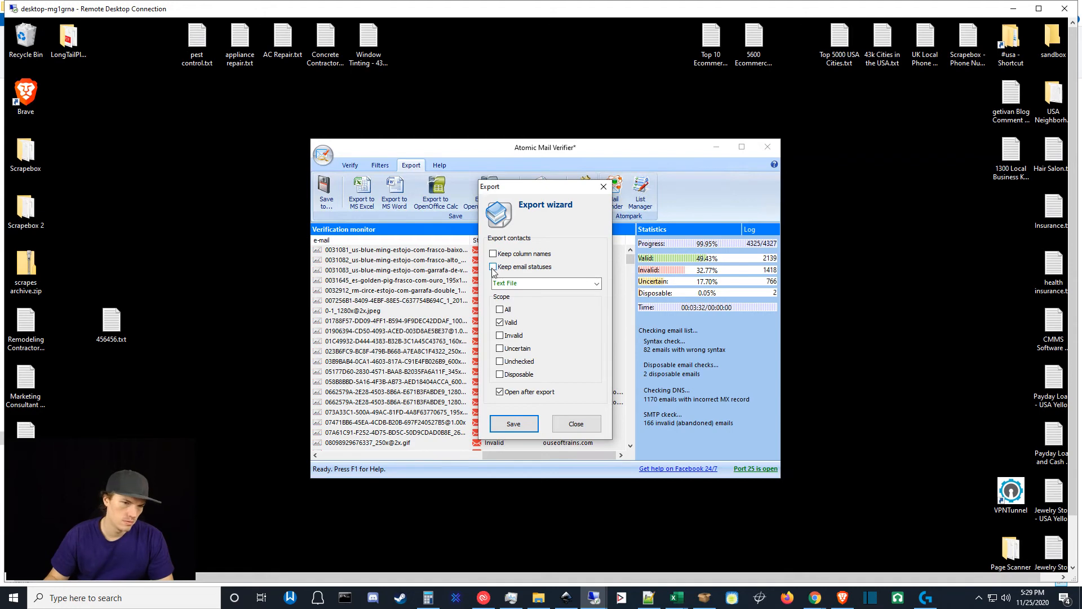
left_click(493, 254)
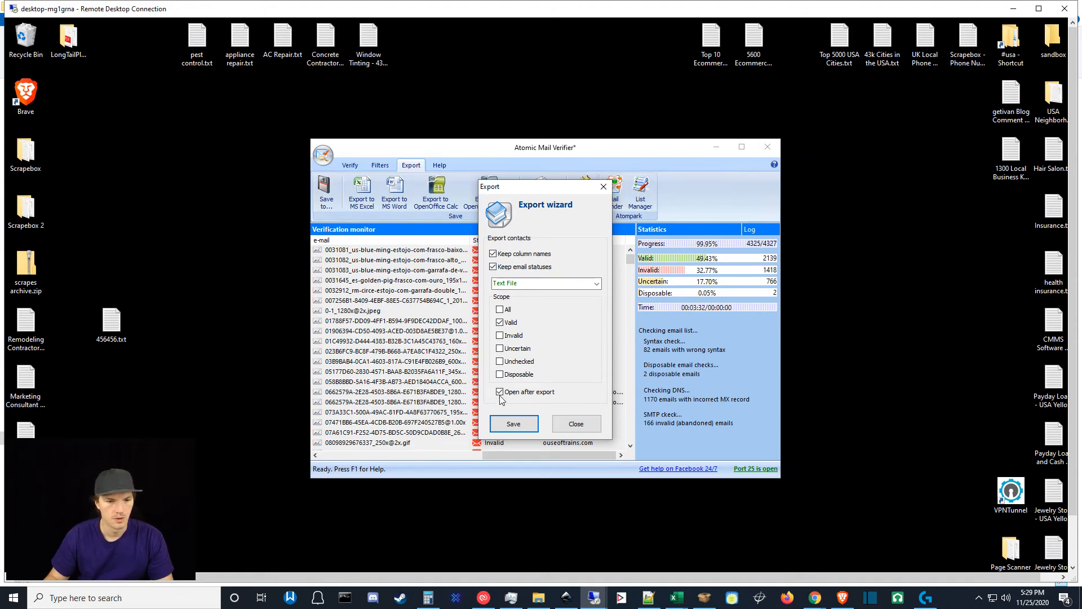
left_click(500, 348)
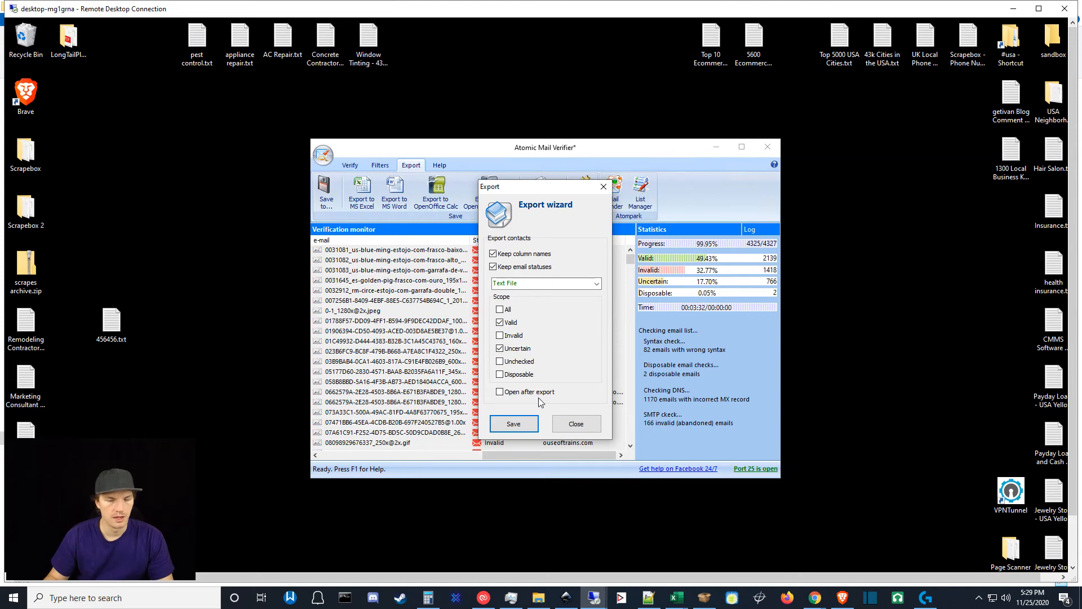
left_click(493, 253)
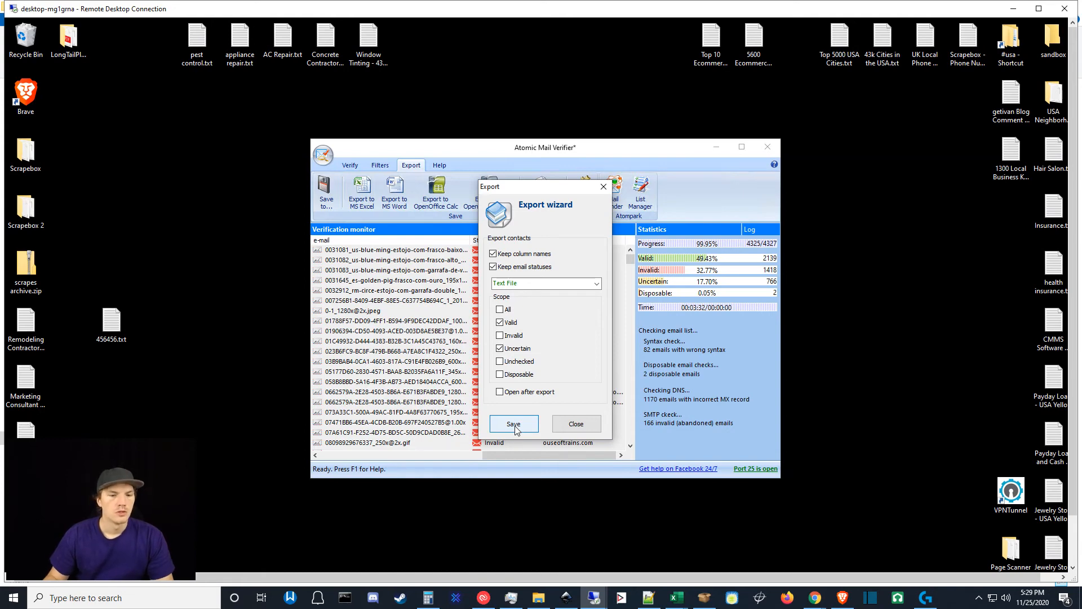
left_click(513, 427)
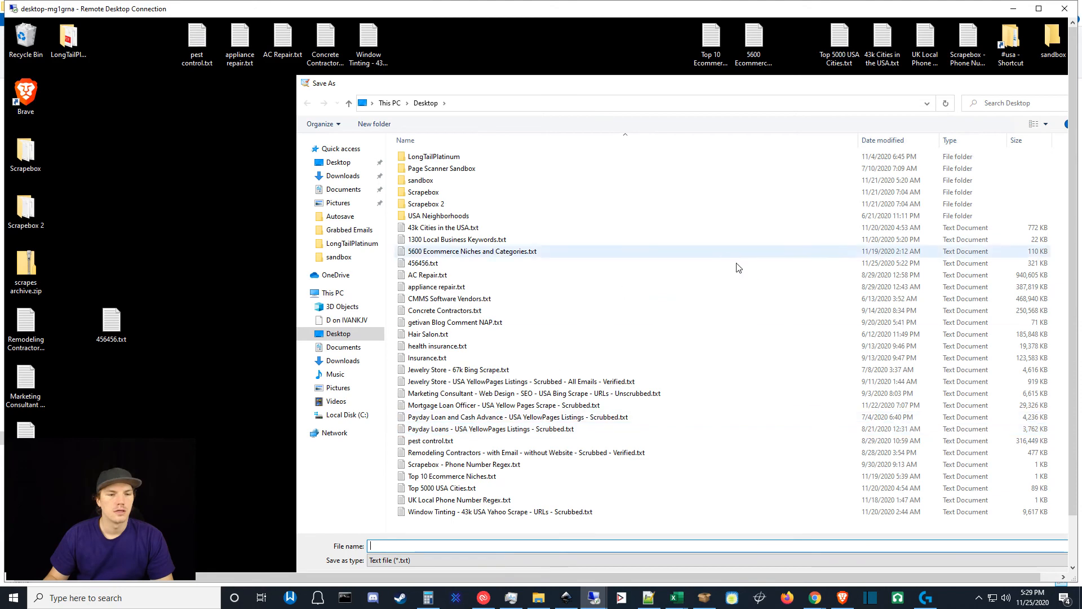
Name the export file "Random W Ecommerce Keywords - 30r 5kt USA Yahoo Scrape - Scrubbed - Verified - Valid and Uncertain"
left_click_drag(702, 82, 652, 53)
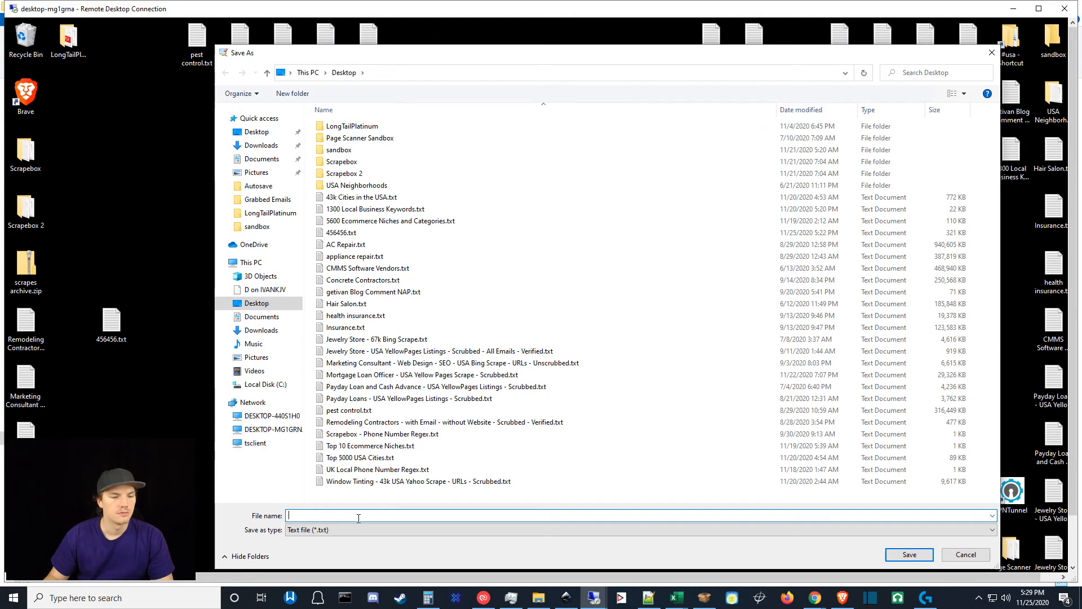
type("R")
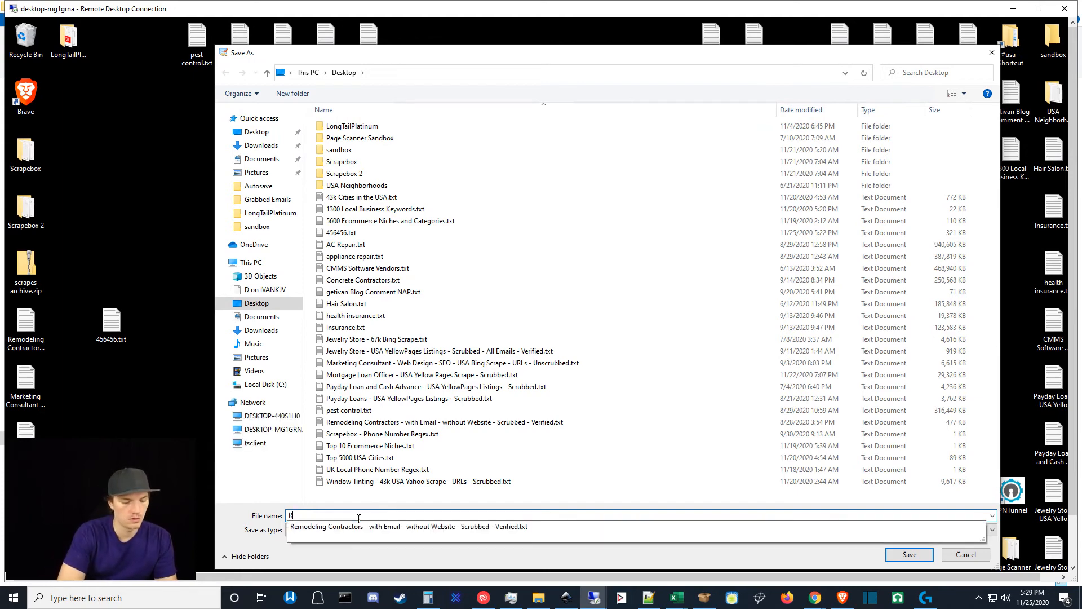
type("andom W")
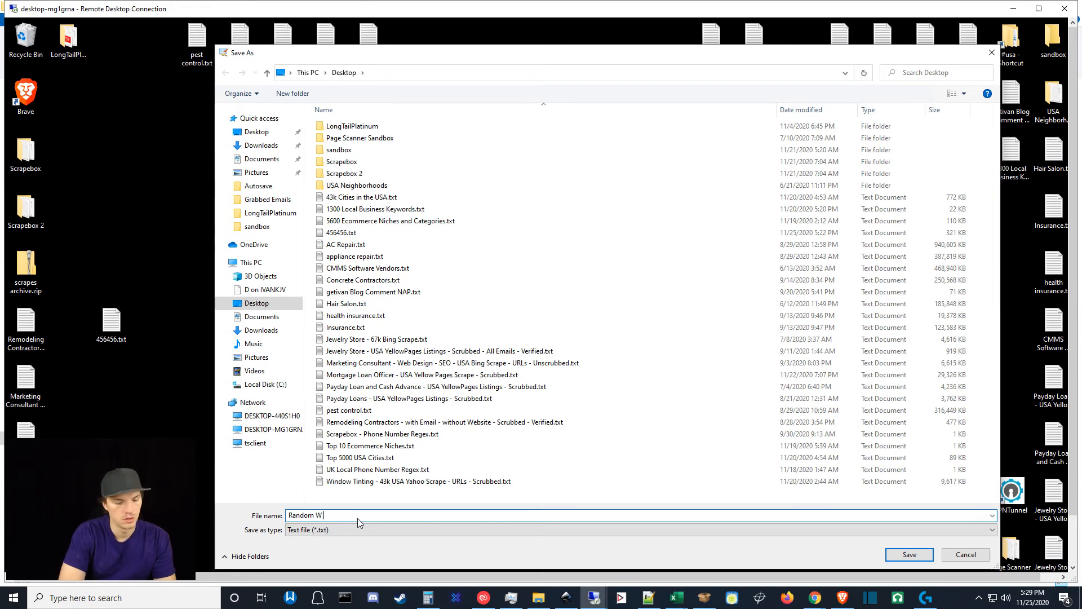
type(" Shop")
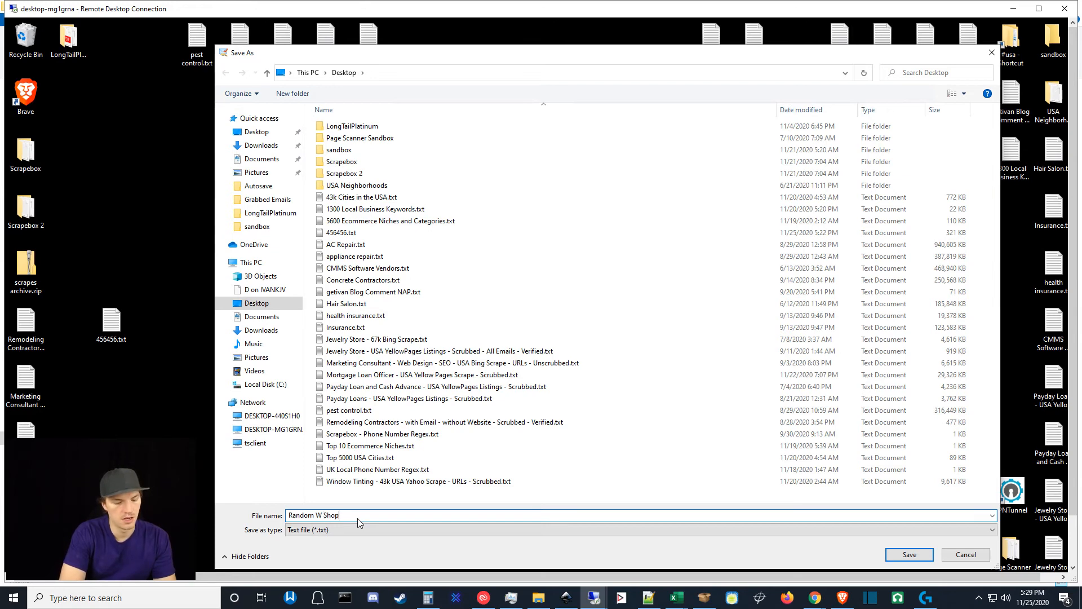
type("ify")
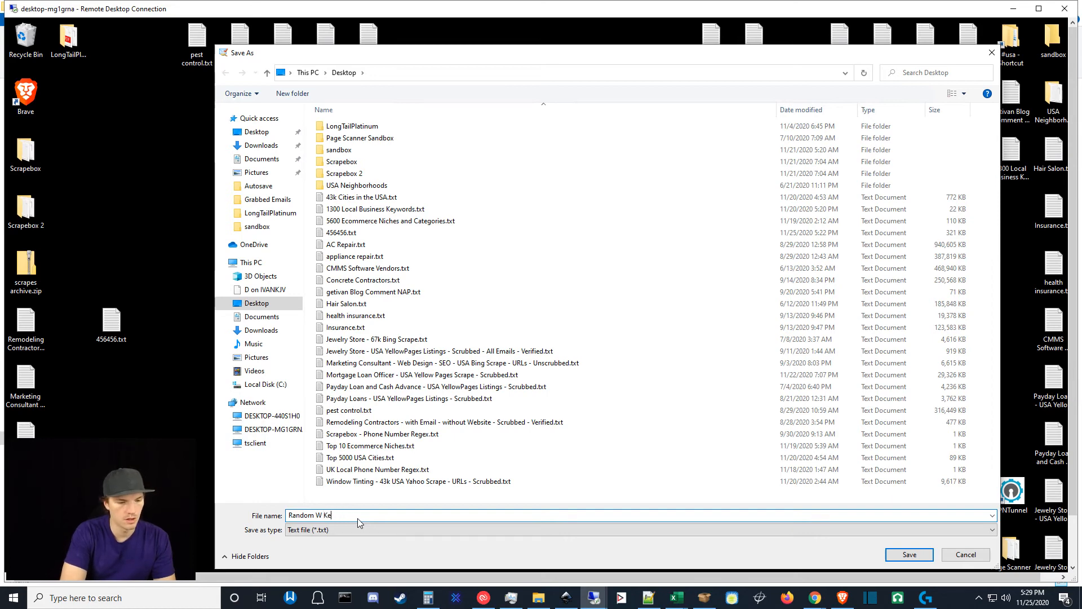
type("erce")
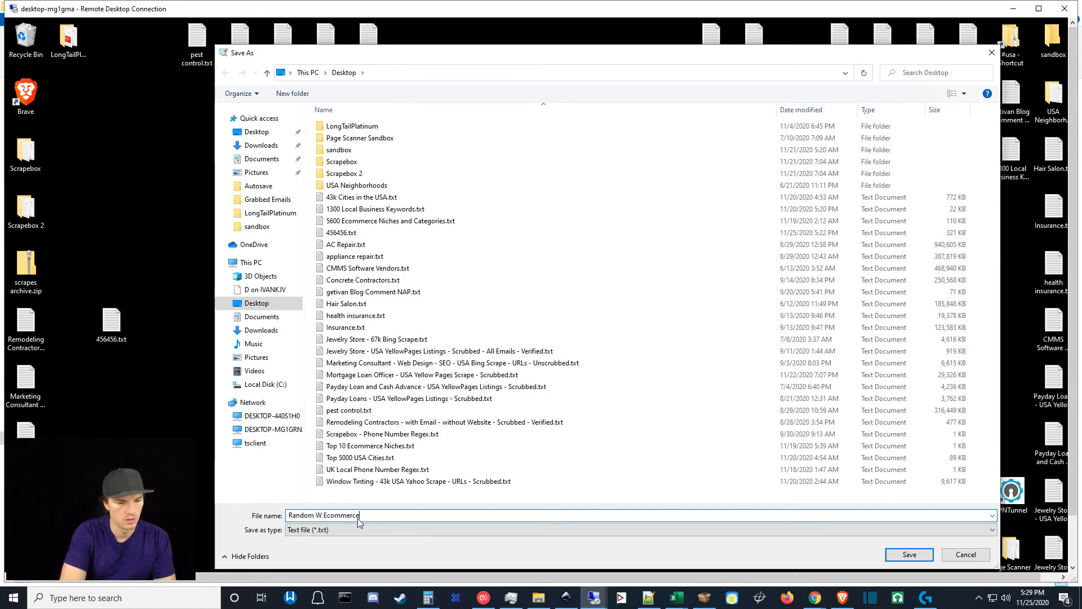
type(" Keywords - ")
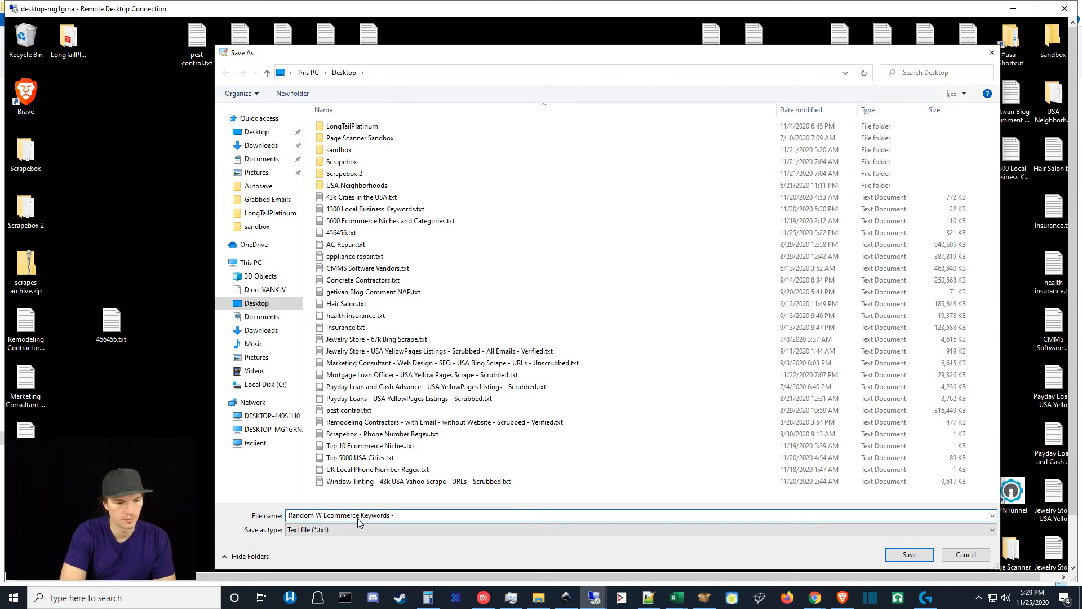
type("USA")
type("5k")
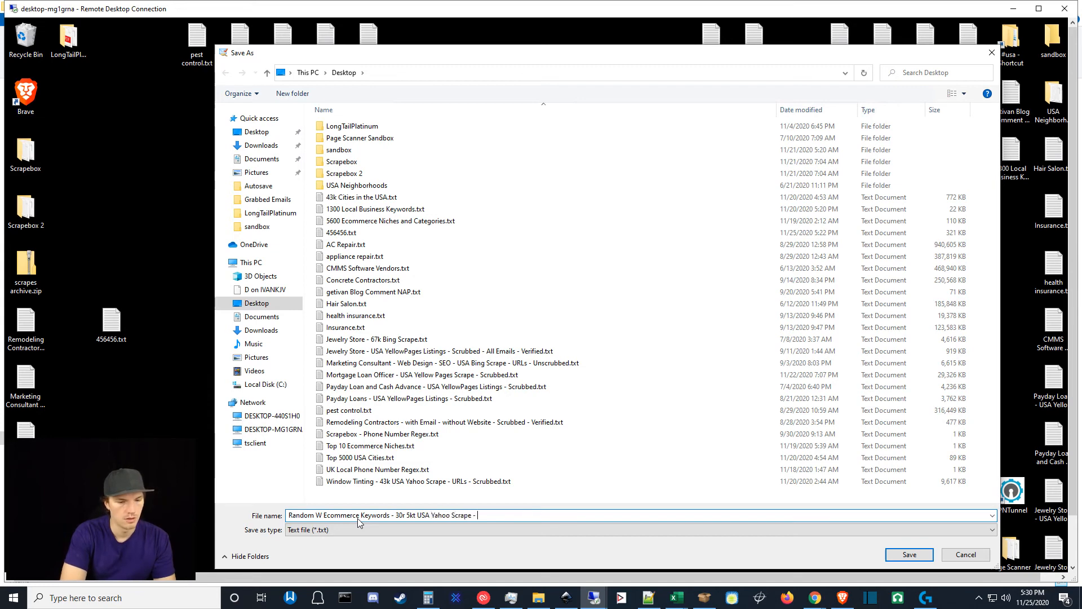
type("bed - ")
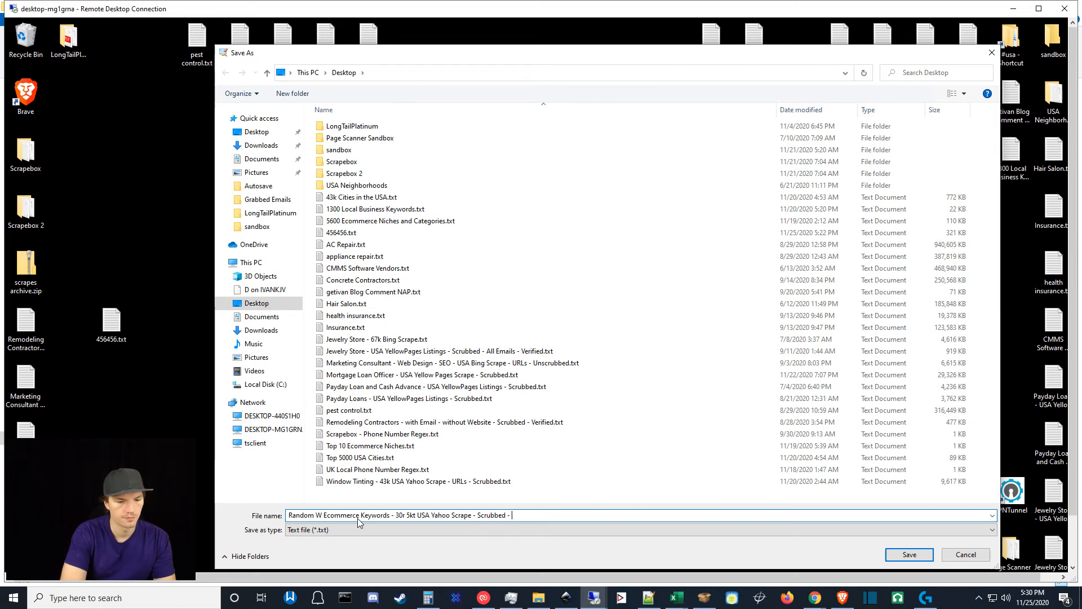
type("Verified - Valid and Uncertai")
key("BackSpace")
key("BackSpace")
key("BackSpace")
key("BackSpace")
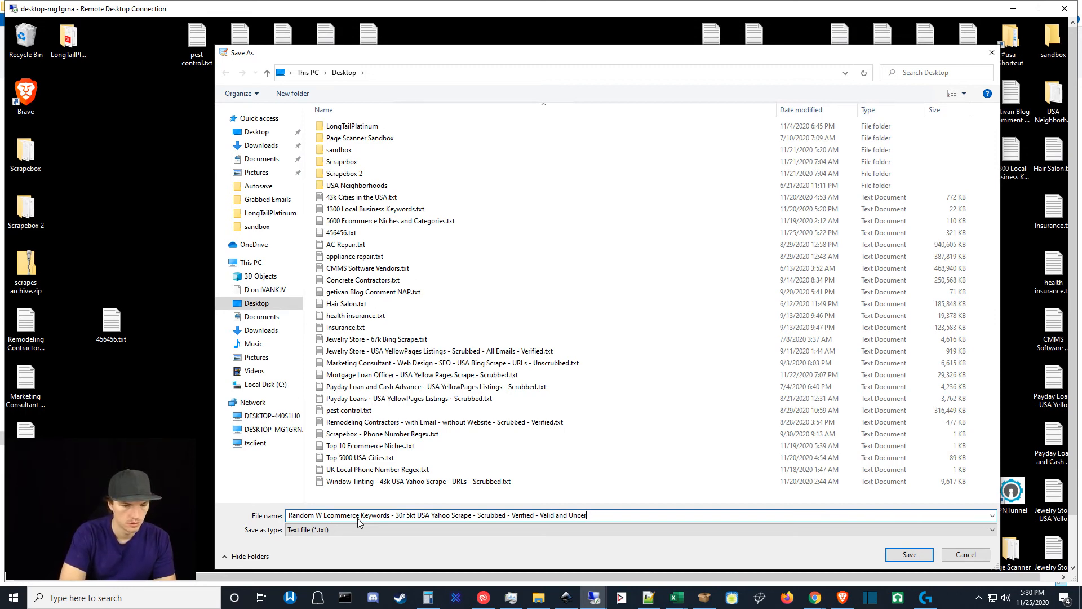
type("tain")
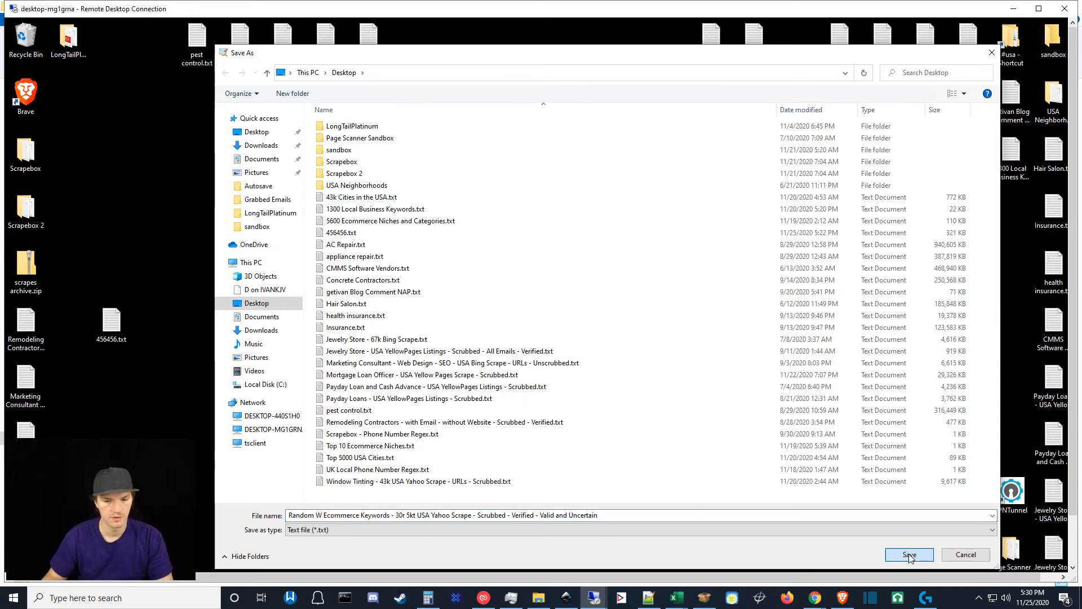
Set the export's file type to CSV file (*.csv) and save it to the Desktop
left_click(844, 533)
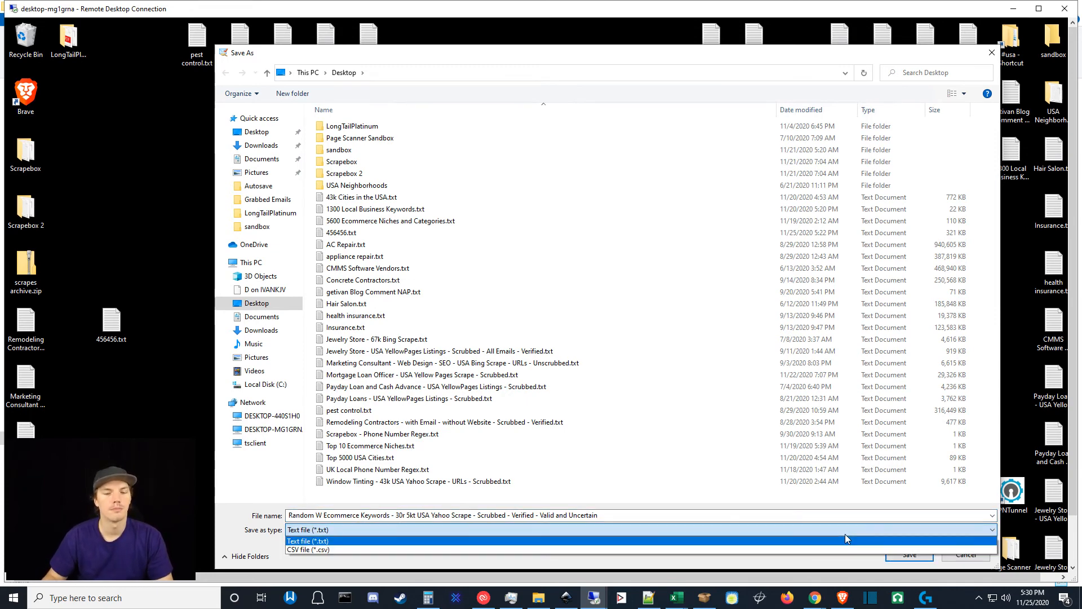
left_click(306, 548)
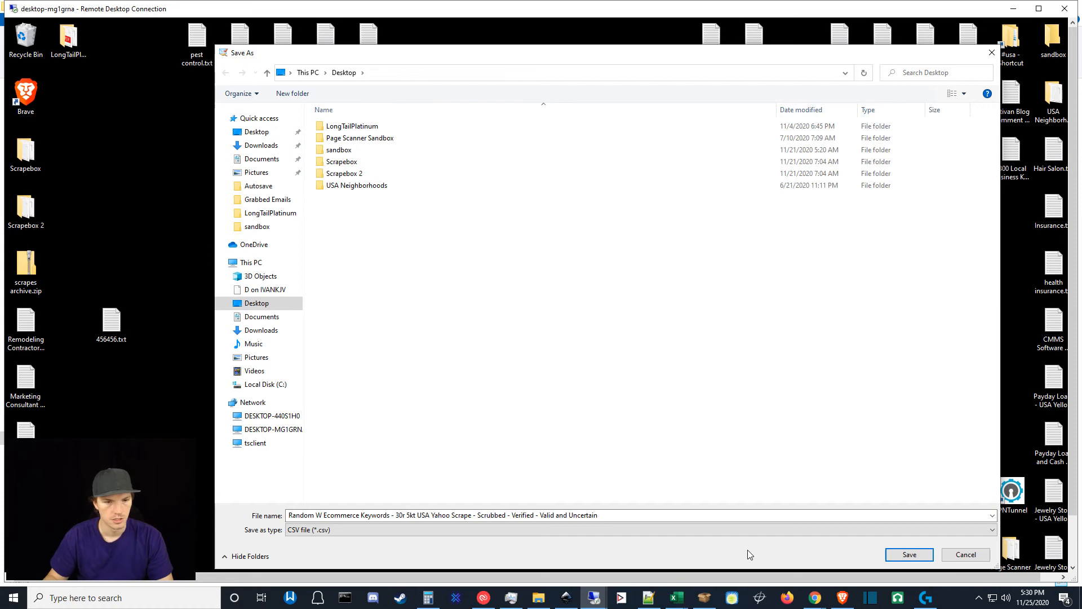
left_click(909, 556)
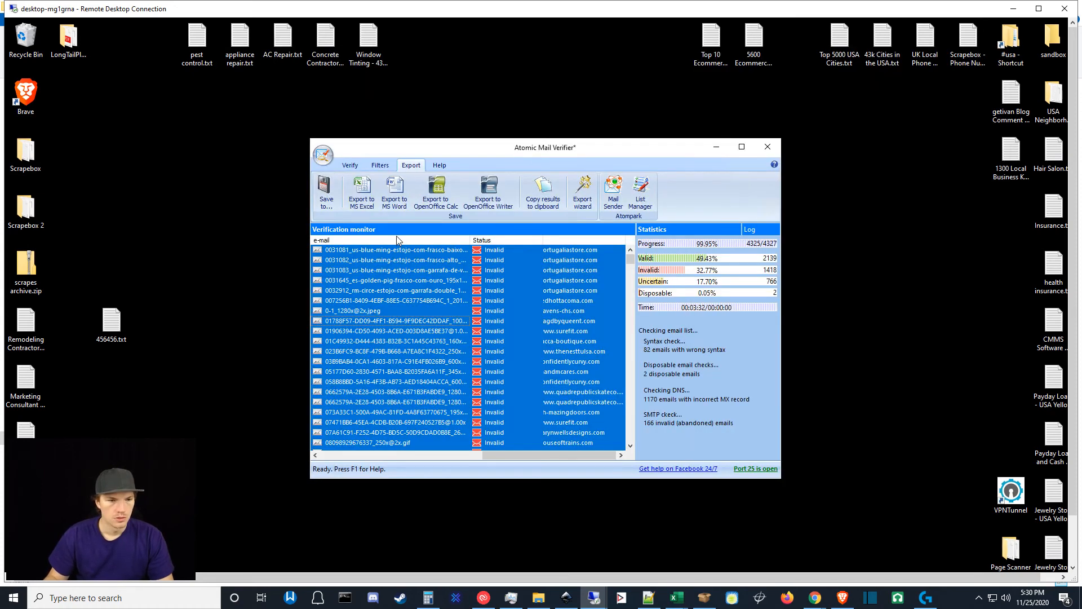
Move the exported CSV file to an empty area of the remote desktop, near the Atomic Mail Verifier window
left_click_drag(92, 496, 264, 480)
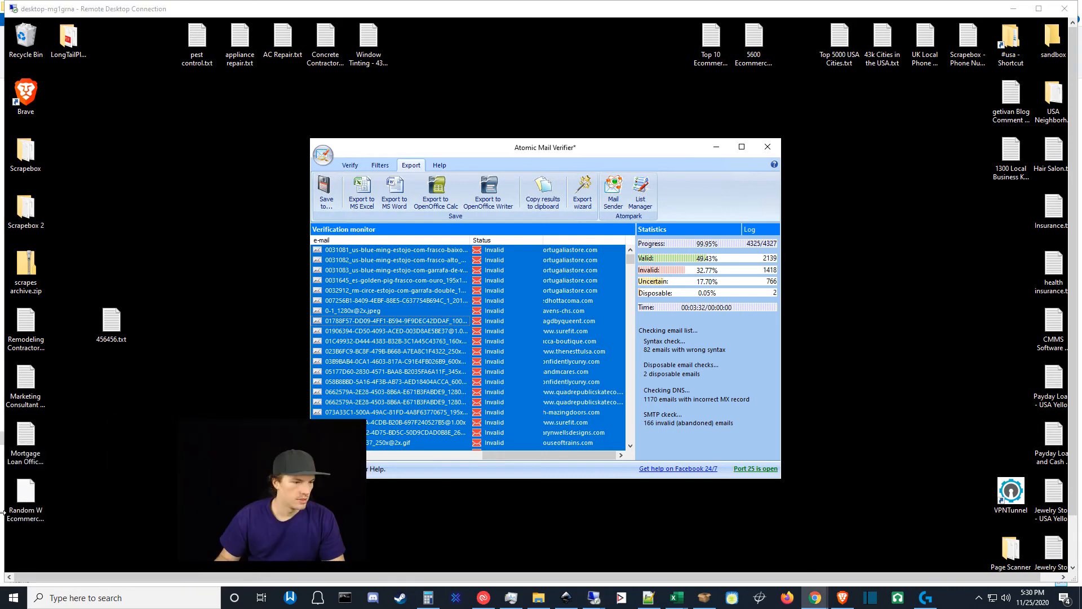
left_click(44, 485)
left_click_drag(44, 485, 259, 147)
left_click_drag(266, 497, 106, 503)
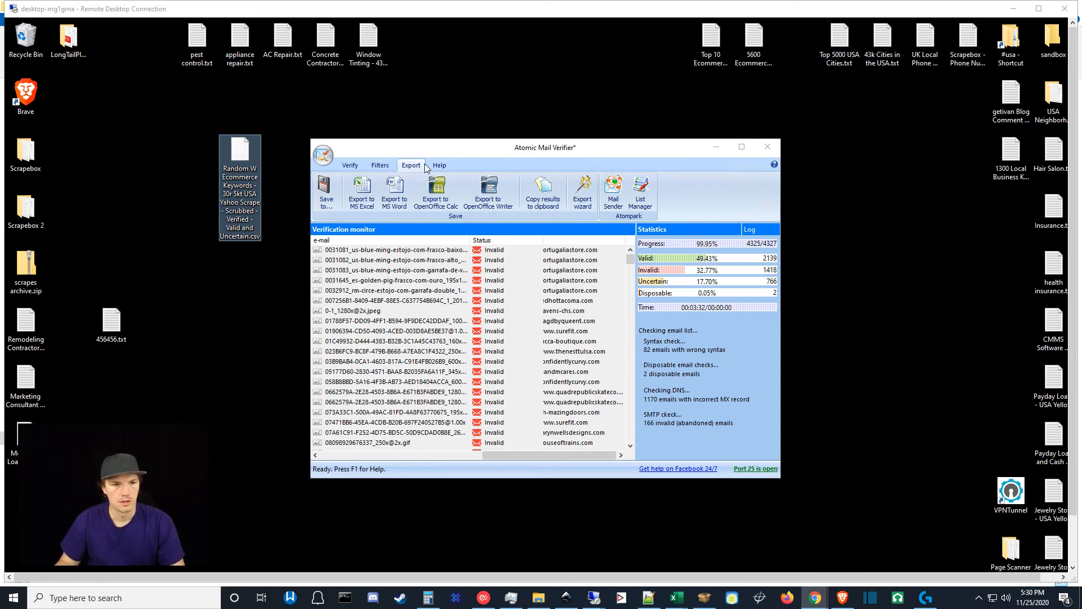
Delete all emails from the verification list and close Atomic Mail Verifier
left_click(496, 340)
key("ctrl+a")
right_click(504, 339)
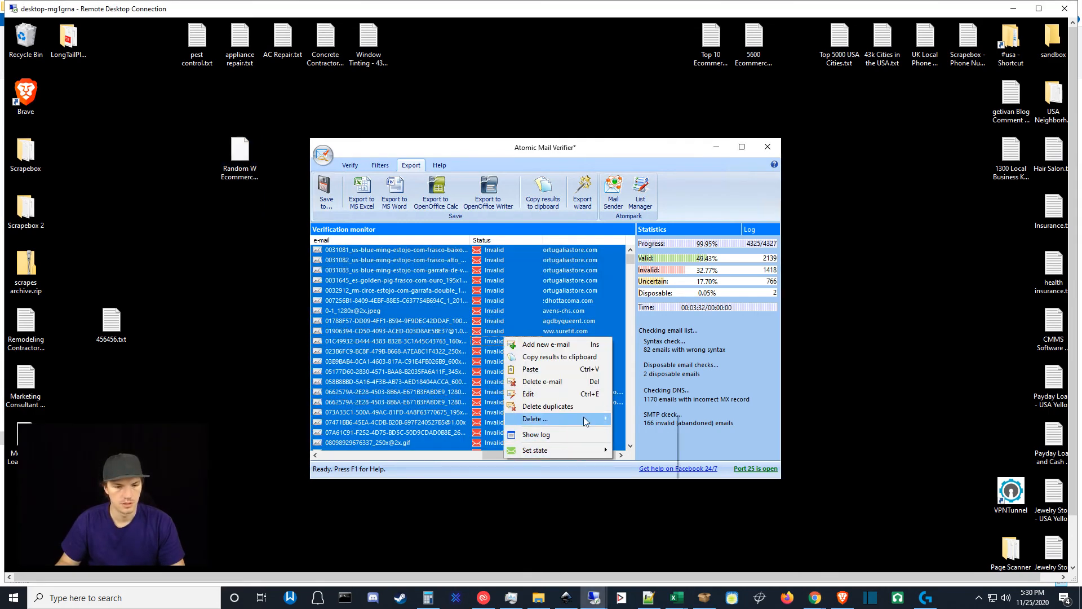
mouse_move(586, 420)
left_click(624, 484)
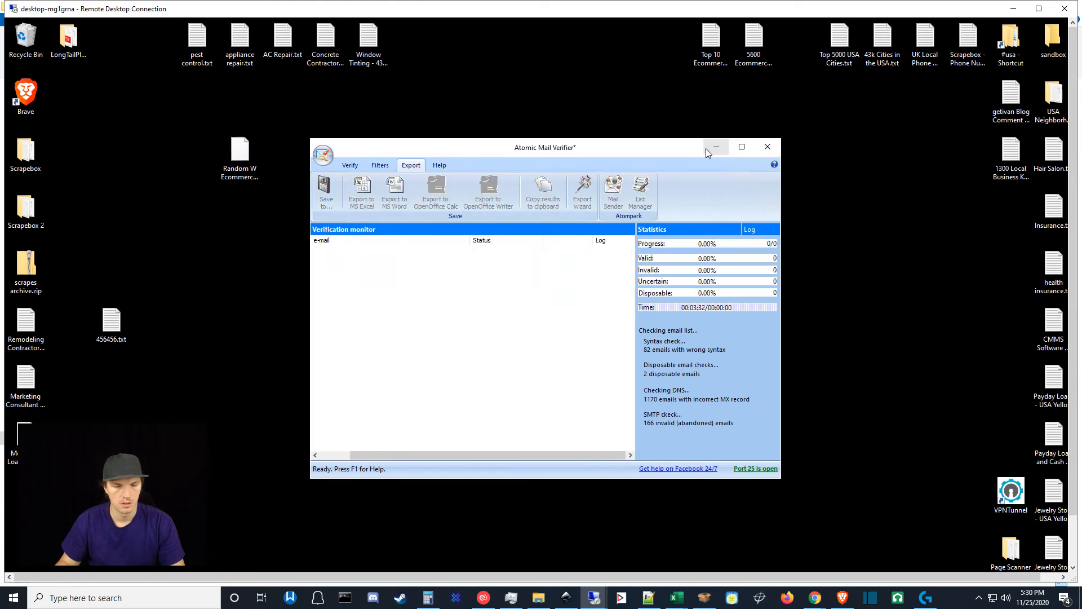
left_click(767, 146)
Copy the exported CSV file from the remote desktop into the local ecommerce folder under #usa
left_click(230, 161)
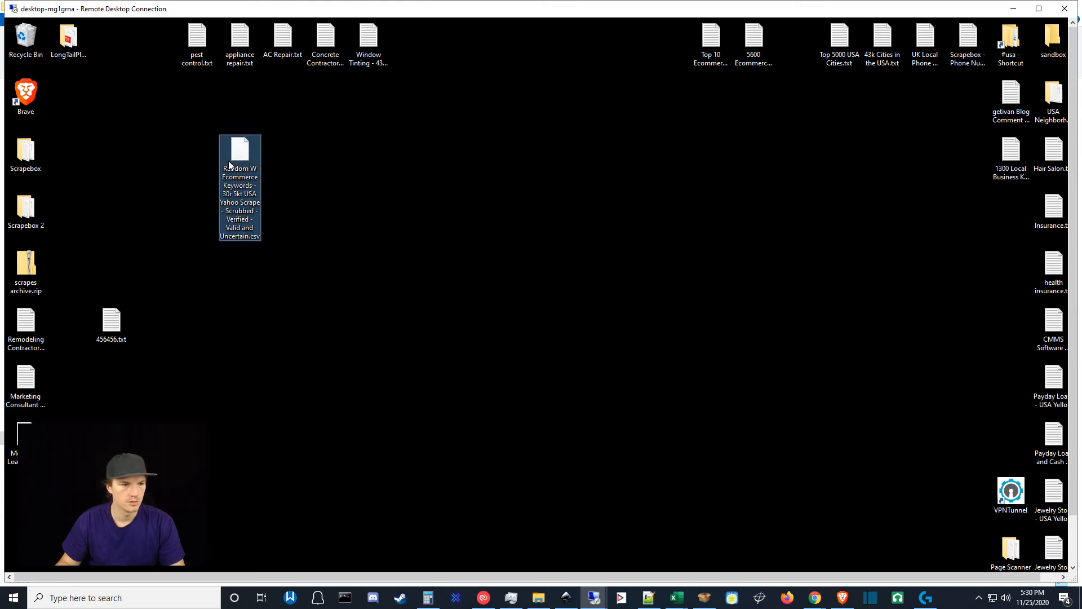
left_click(1013, 8)
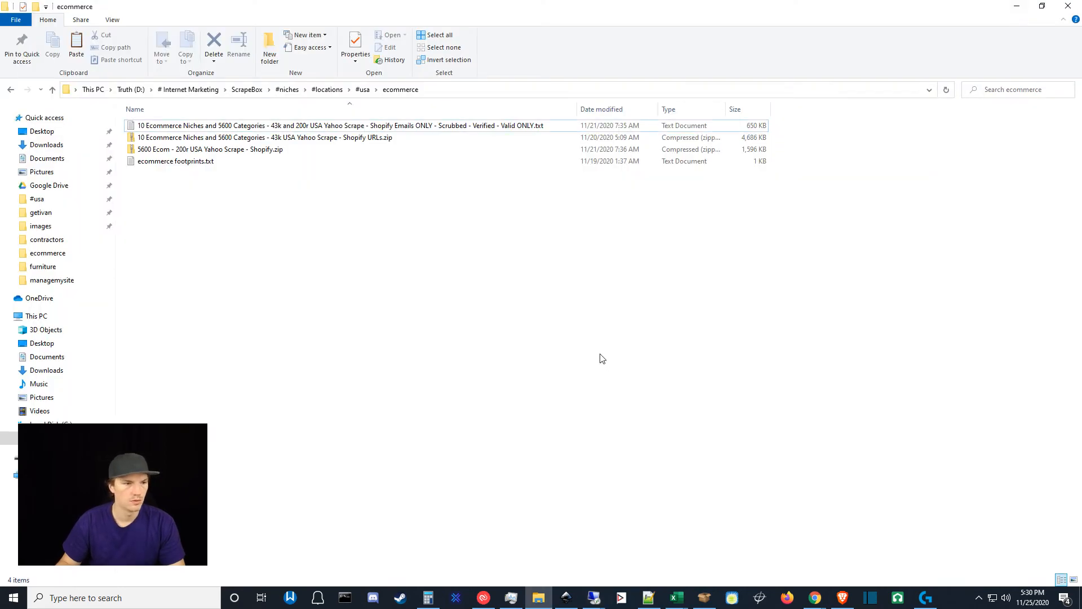
key("ctrl+v")
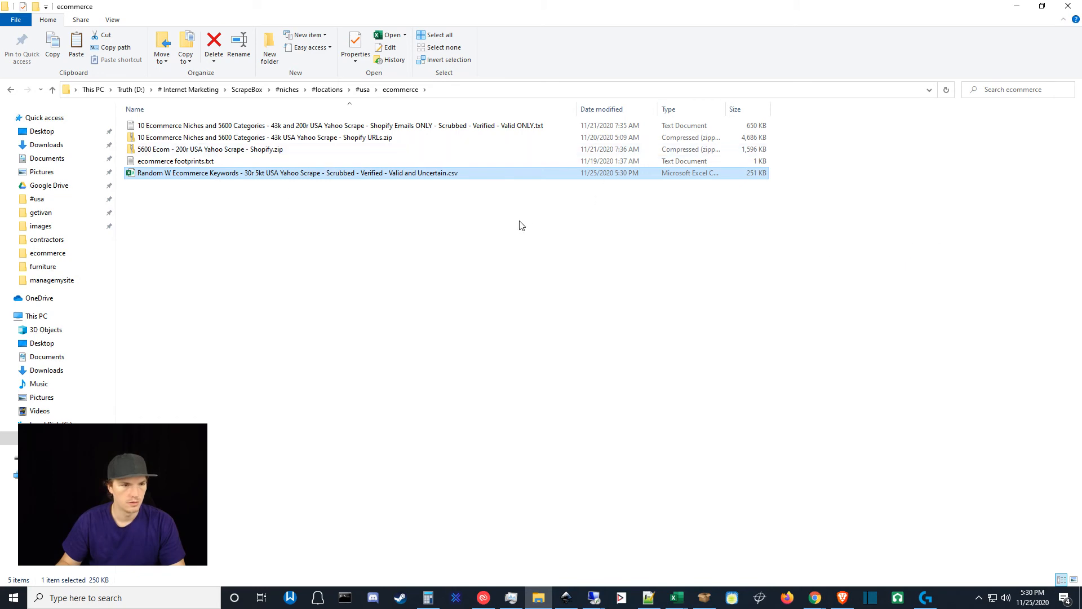
left_click(1017, 6)
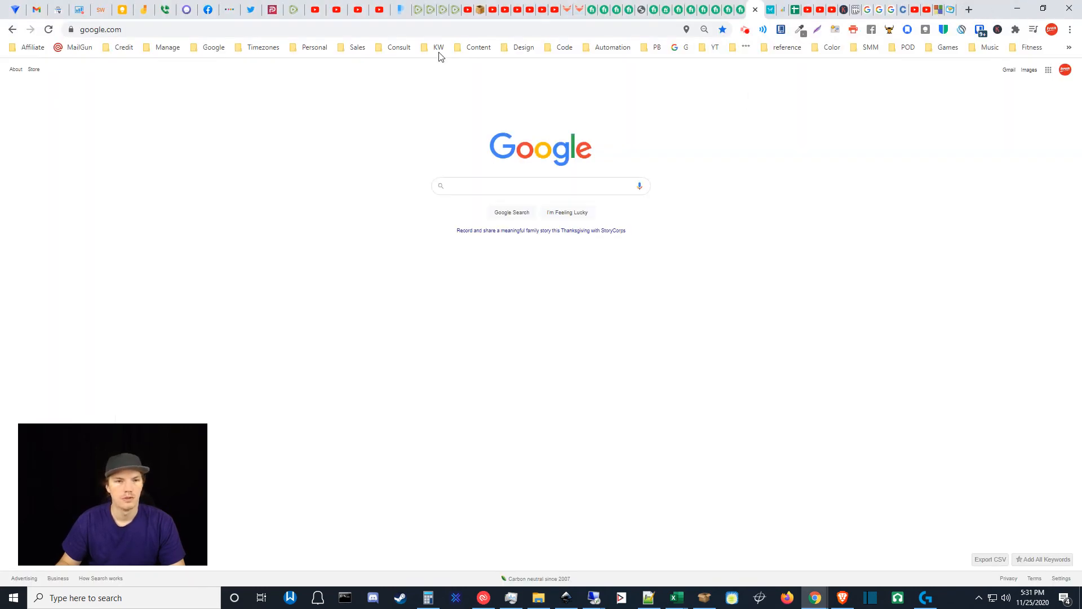
Open the bookmarked CSV To Markdown Converter in a new browser tab and switch to it
left_click(560, 48)
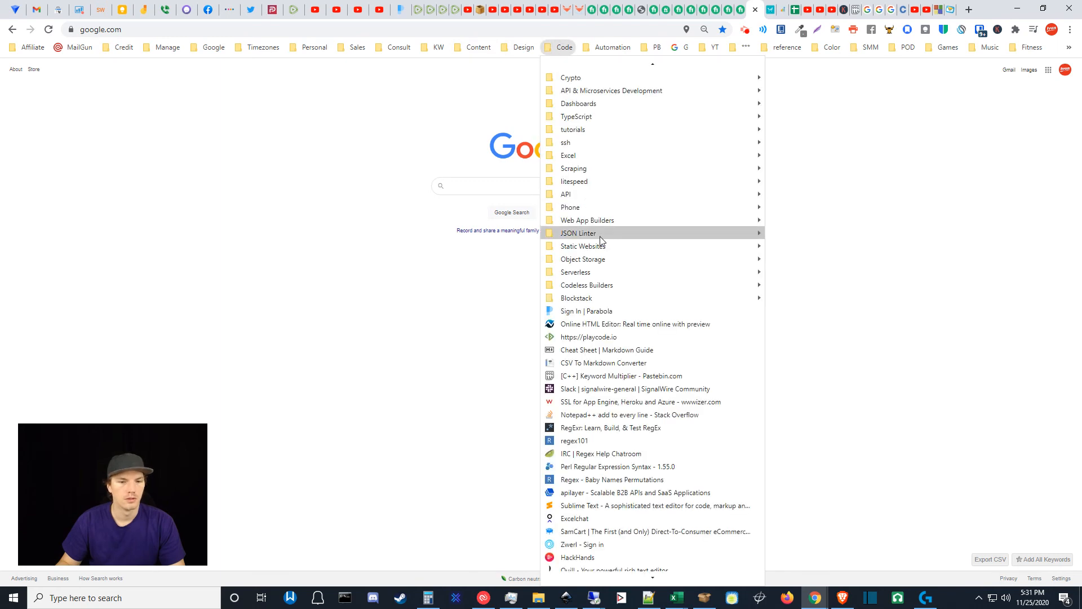
middle_click(591, 363)
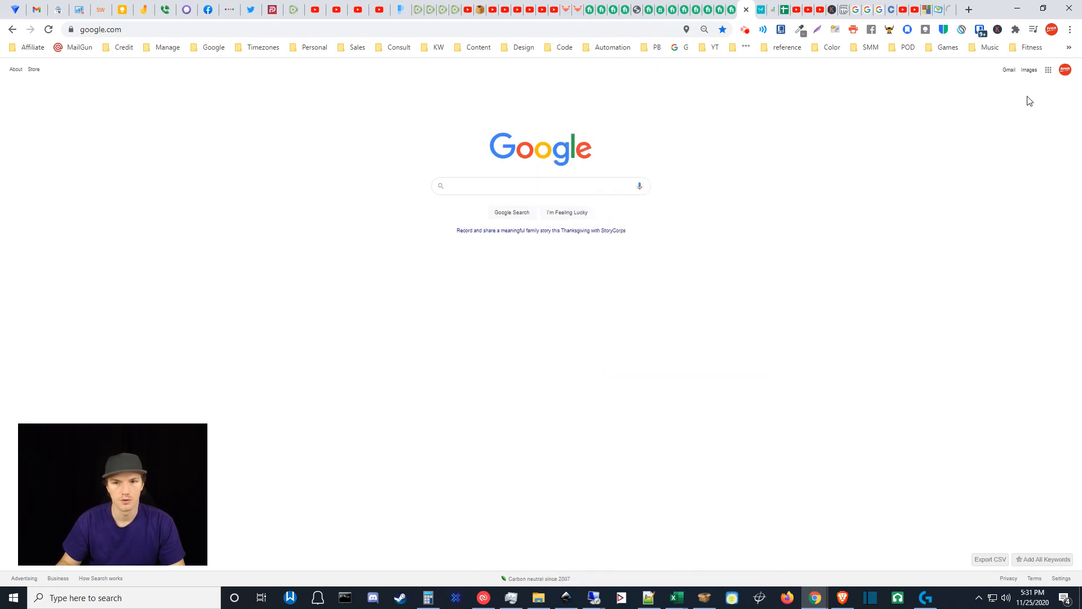
left_click(951, 6)
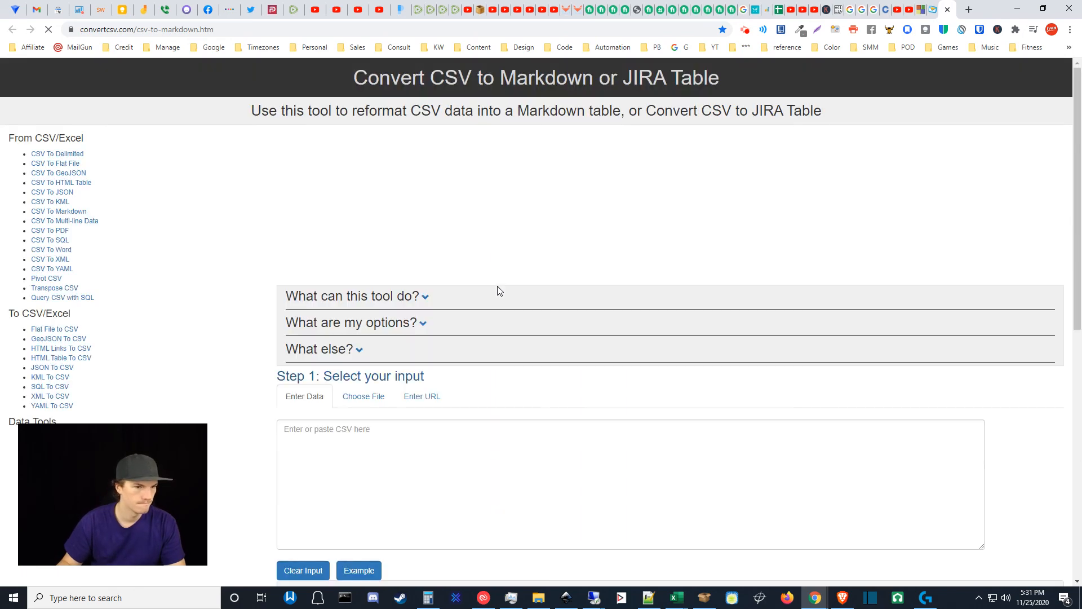
Load "Random W Ecommerce Keywords - 30r 5kt USA Yahoo Scrape - Scrubbed - Verified - Valid and Uncertain.csv" from the ecommerce folder as the converter's input
left_click(361, 398)
left_click(366, 430)
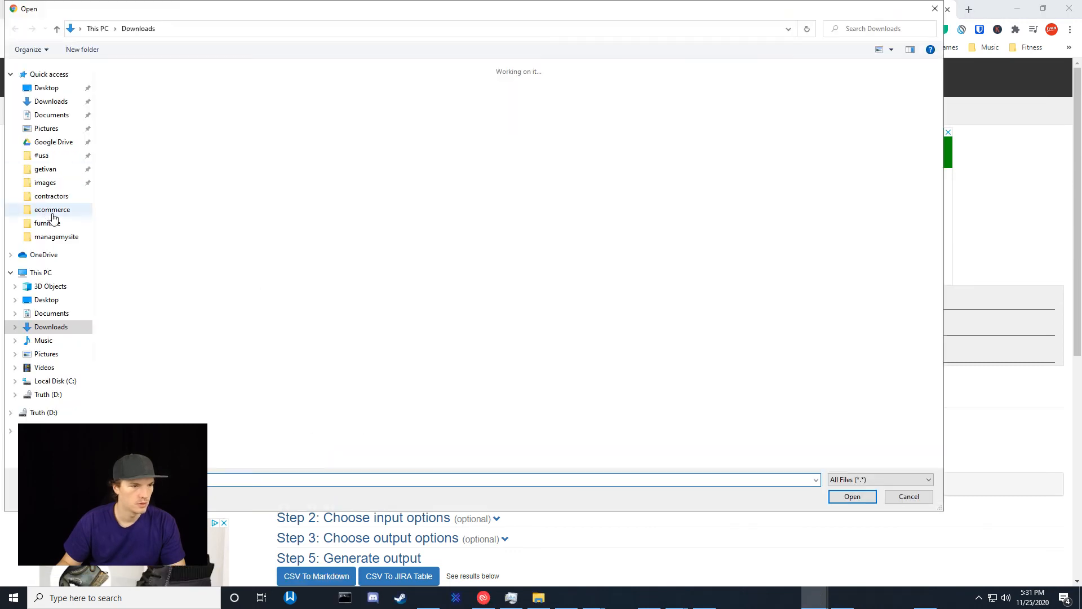
left_click(54, 211)
left_click(277, 130)
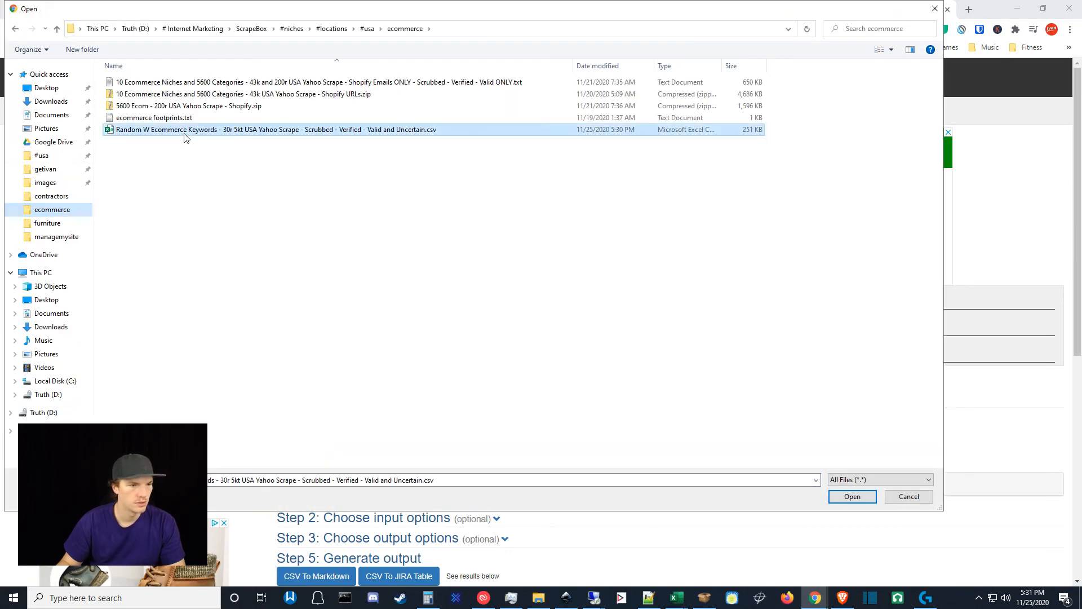
left_click(852, 496)
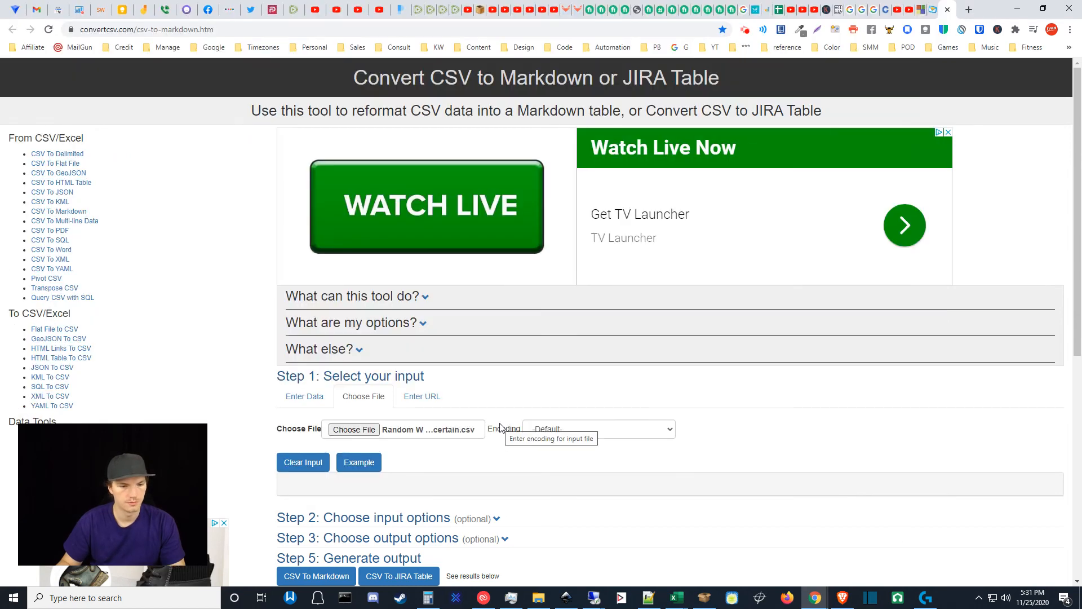
Convert the loaded CSV to Markdown and copy the whole result to the clipboard
scroll(490, 440, "down", 7)
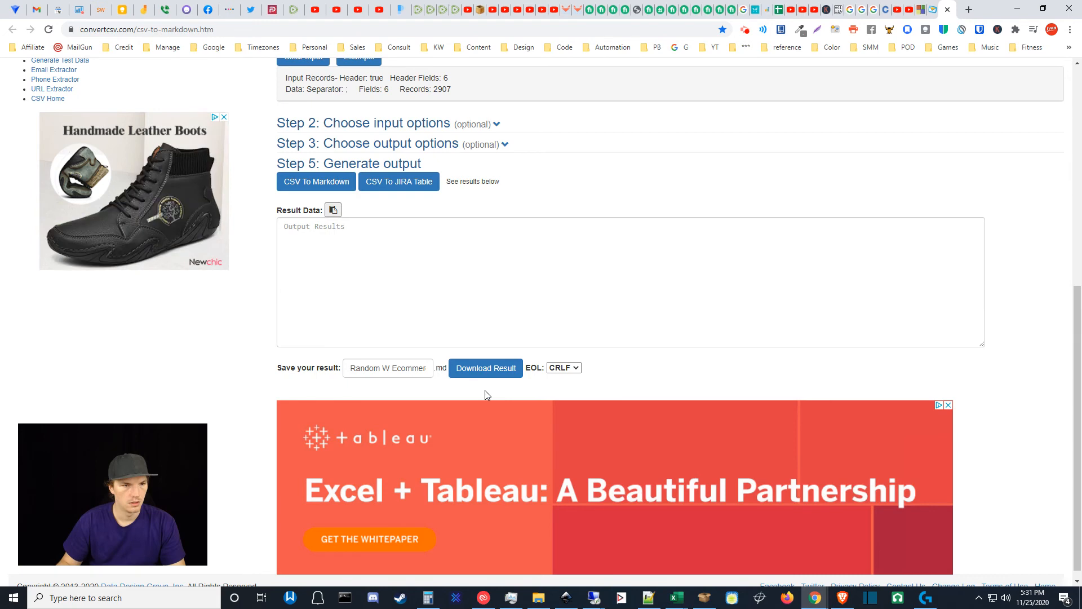
scroll(485, 390, "up", 3)
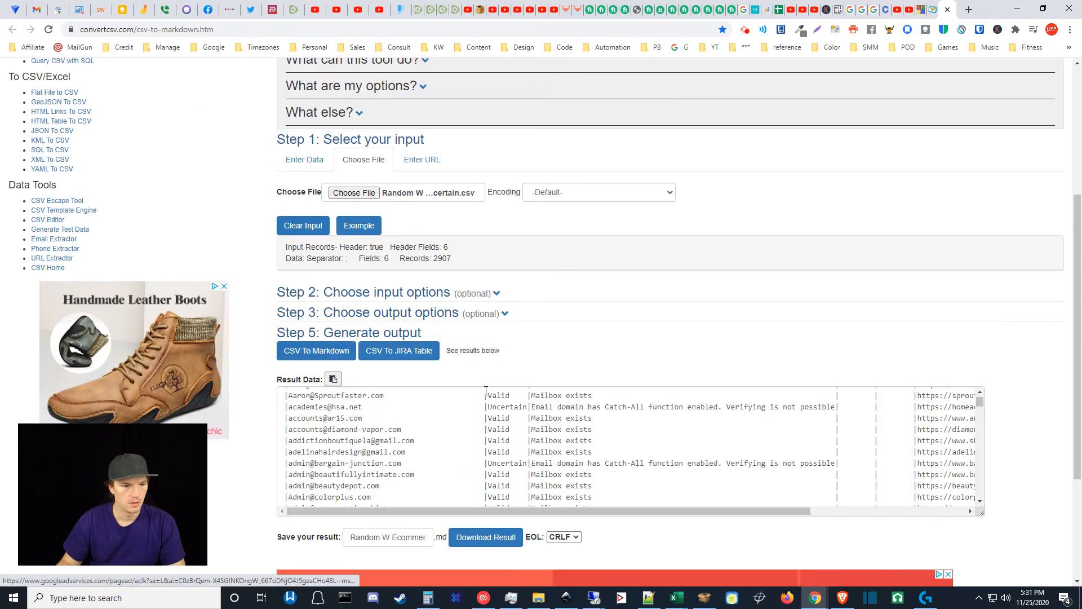
left_click(326, 355)
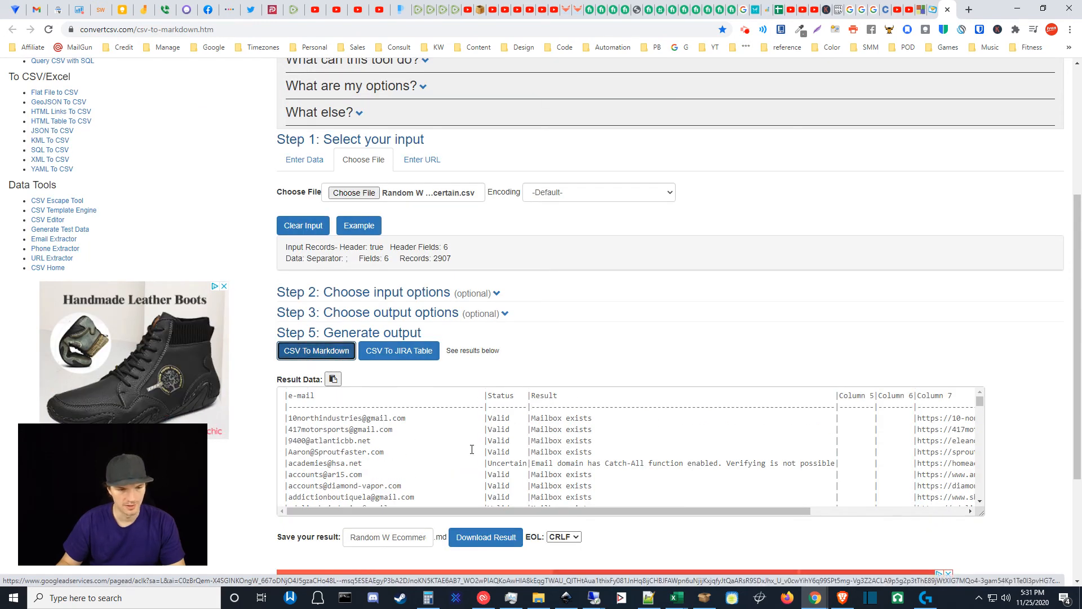
scroll(652, 500, "down", 3)
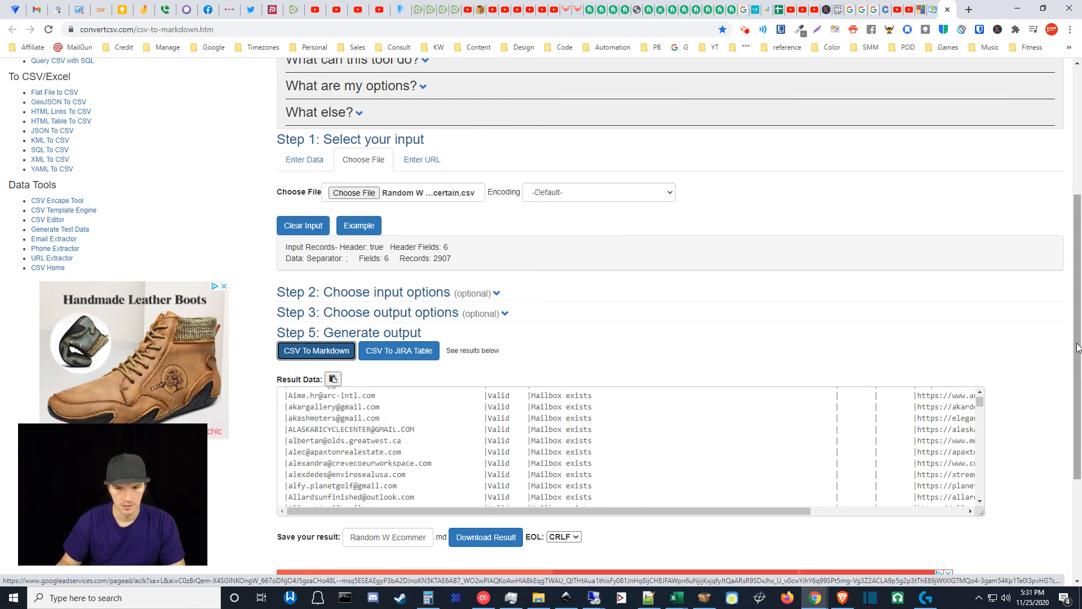
left_click_drag(1077, 348, 1078, 373)
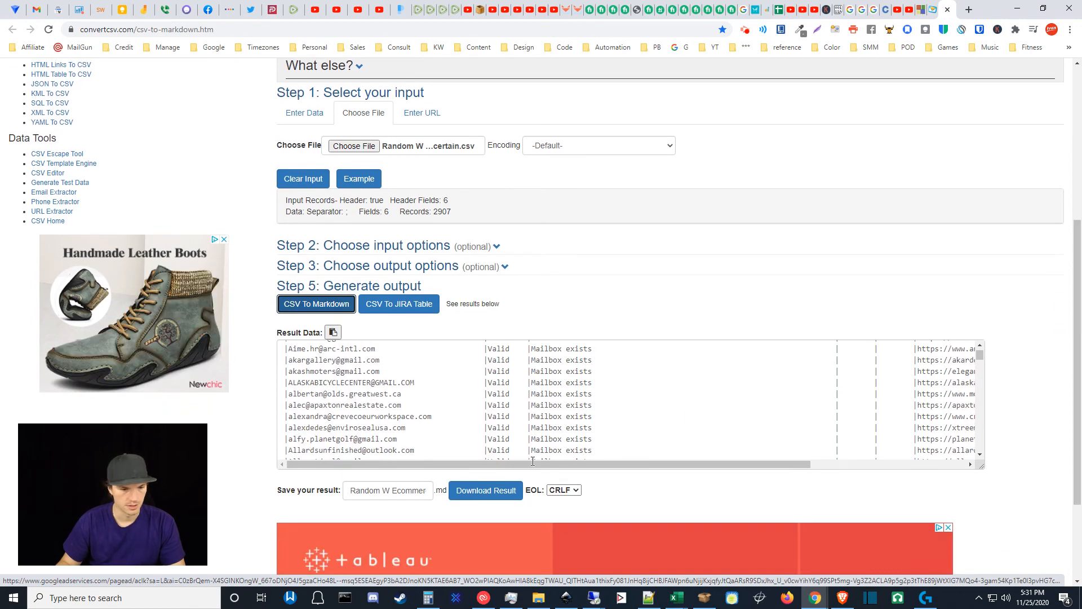
left_click(334, 334)
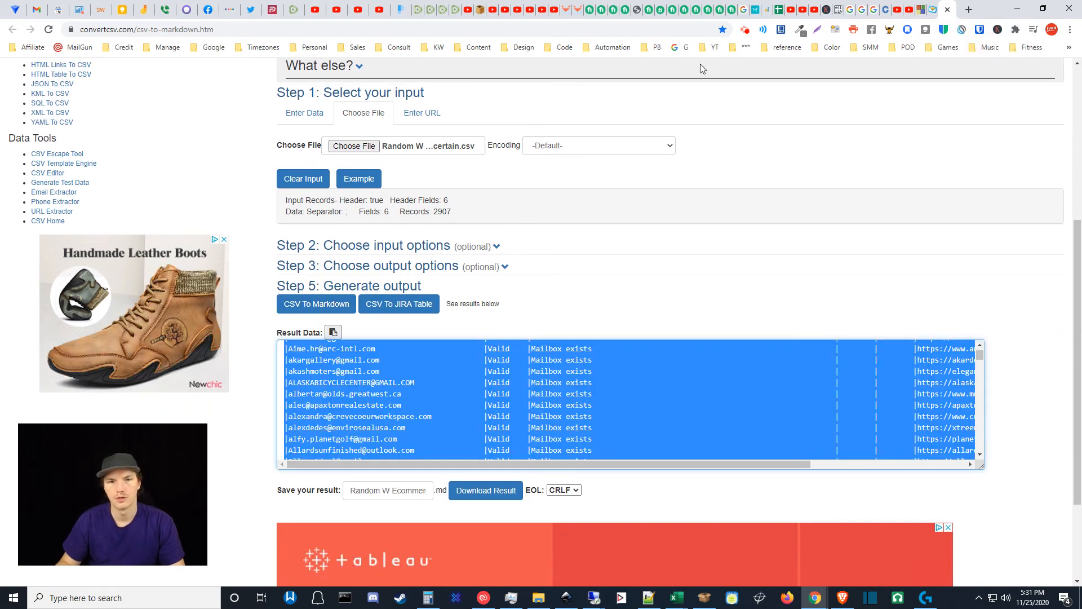
Start a new paste on Pastebin and set its syntax highlighting to Markdown
left_click(838, 7)
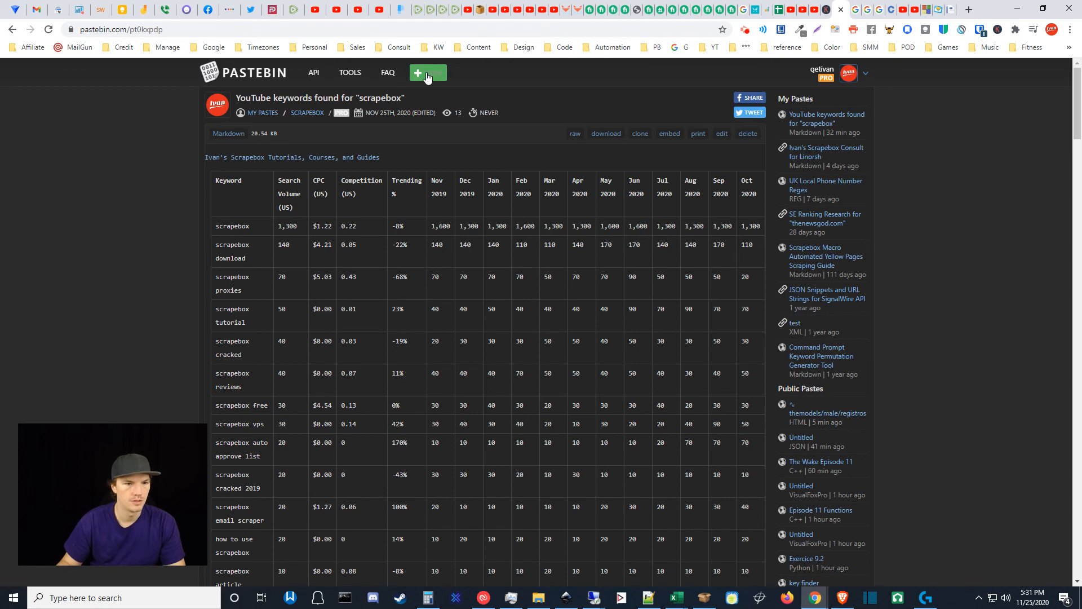
left_click(422, 76)
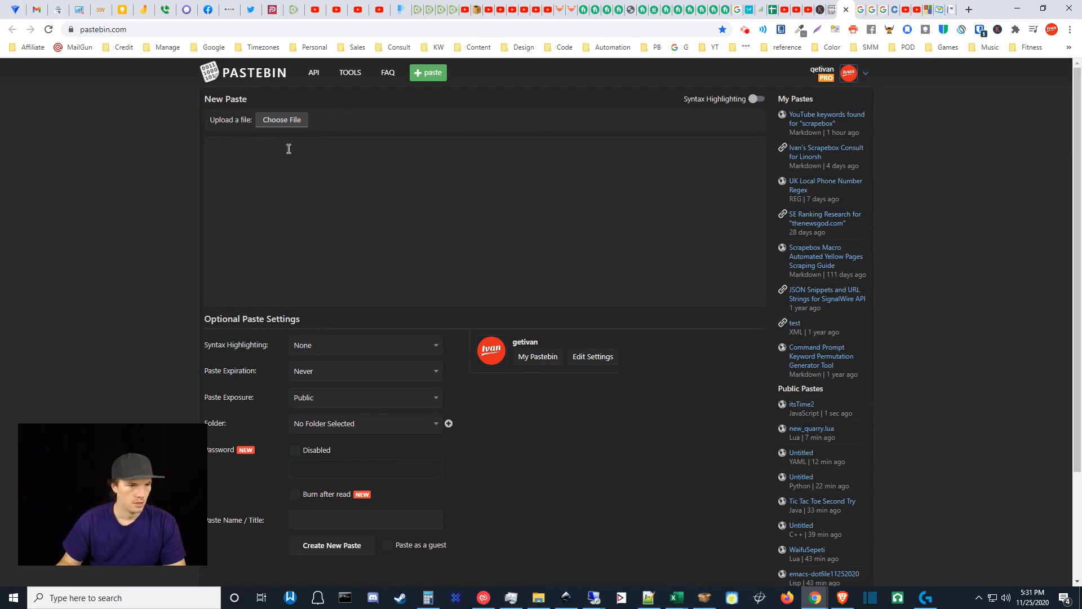
left_click(342, 351)
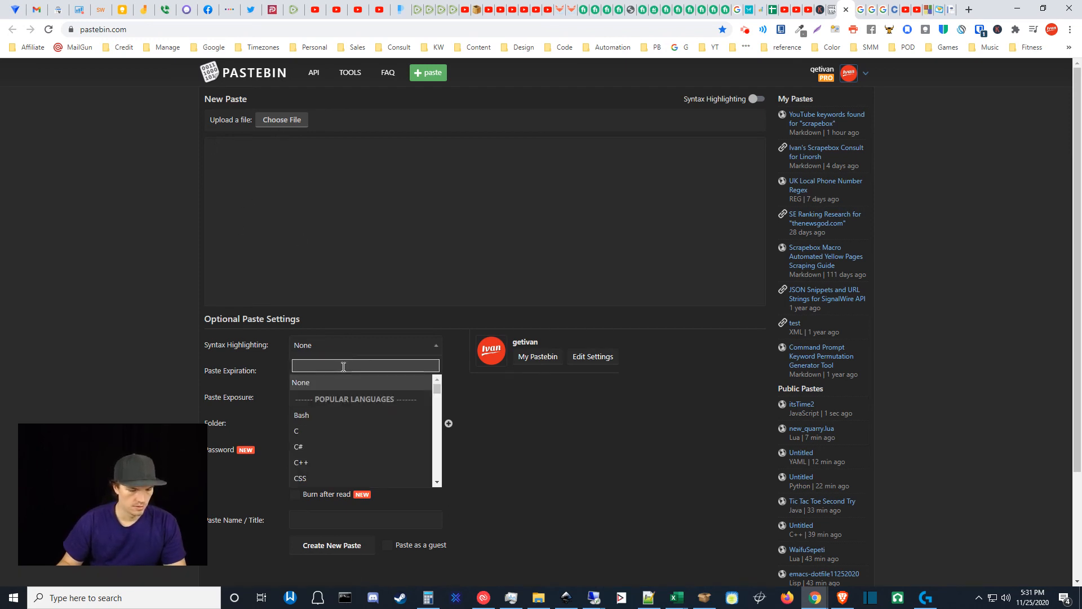
type("mark")
left_click(330, 400)
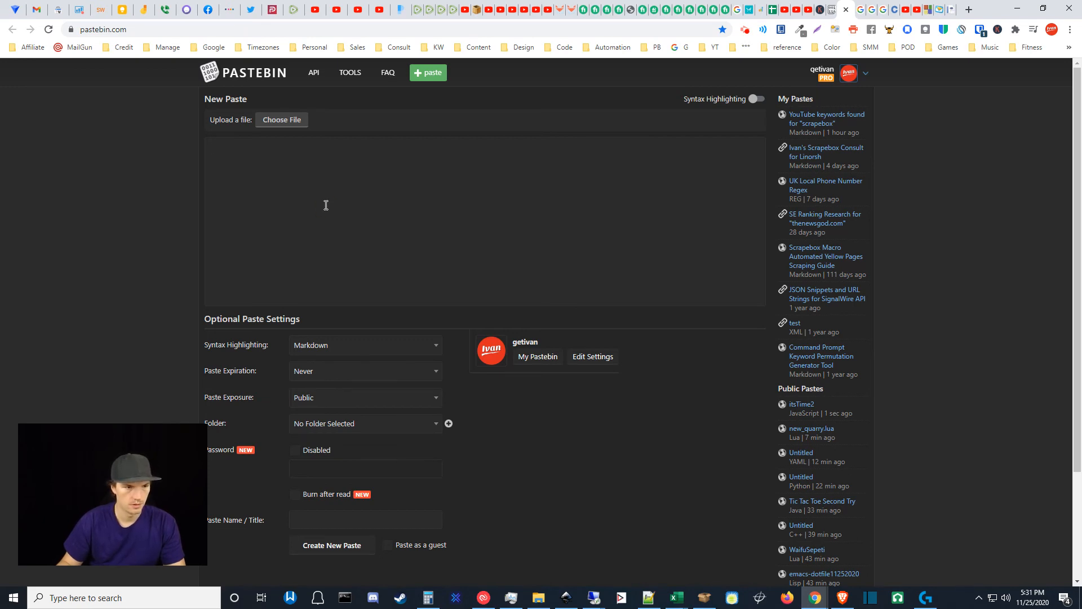
Insert the copied Markdown table into the new paste and set the paste exposure to Unlisted
key("ctrl+v")
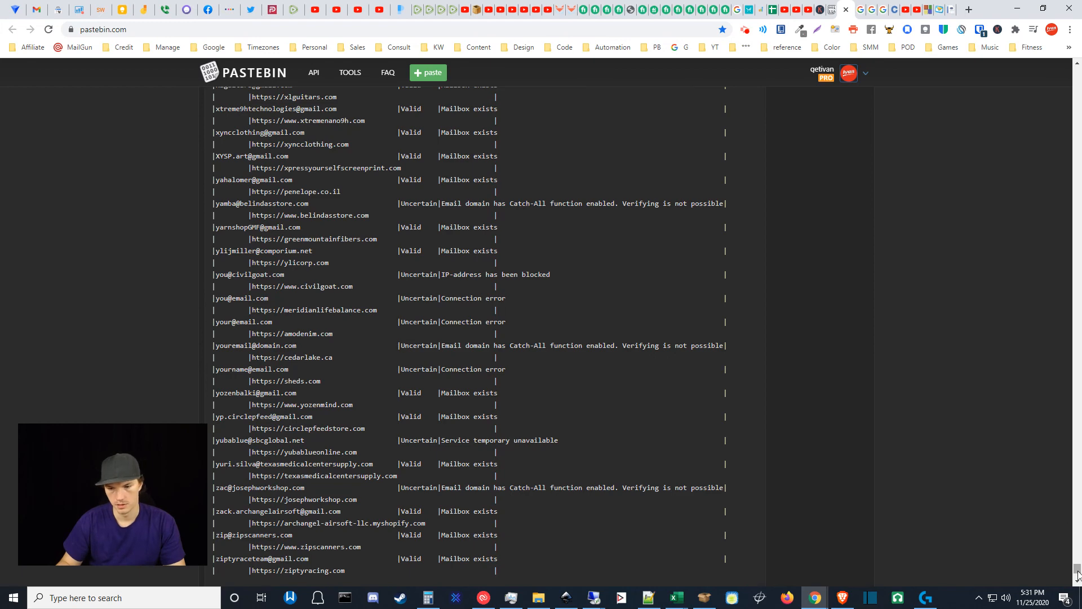
mouse_move(1077, 571)
left_mouse_down()
mouse_move(1077, 67)
mouse_move(1078, 569)
left_mouse_up()
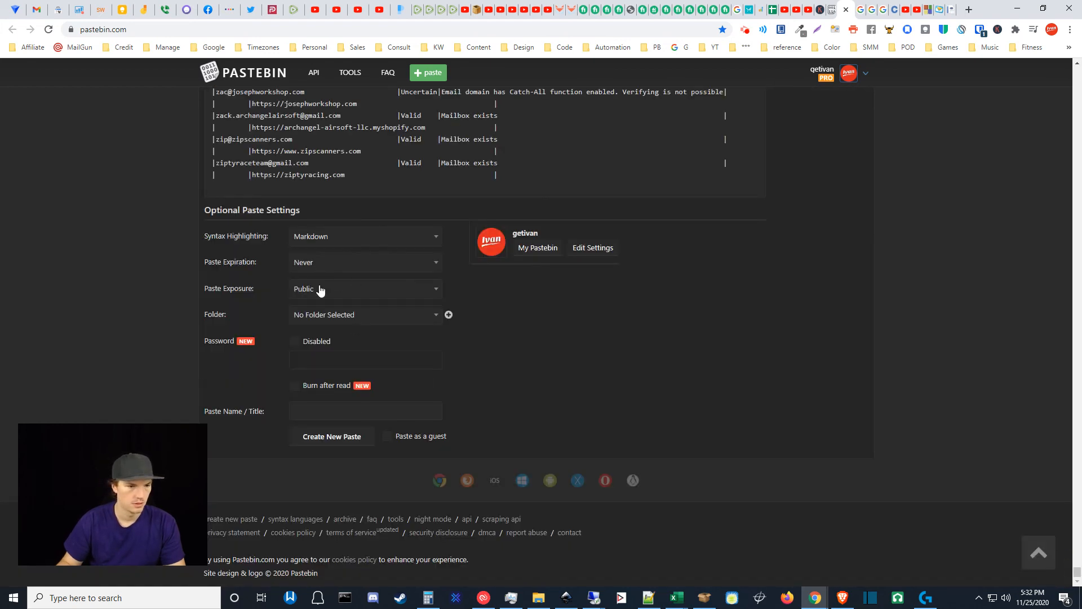
left_click(319, 290)
left_click(307, 325)
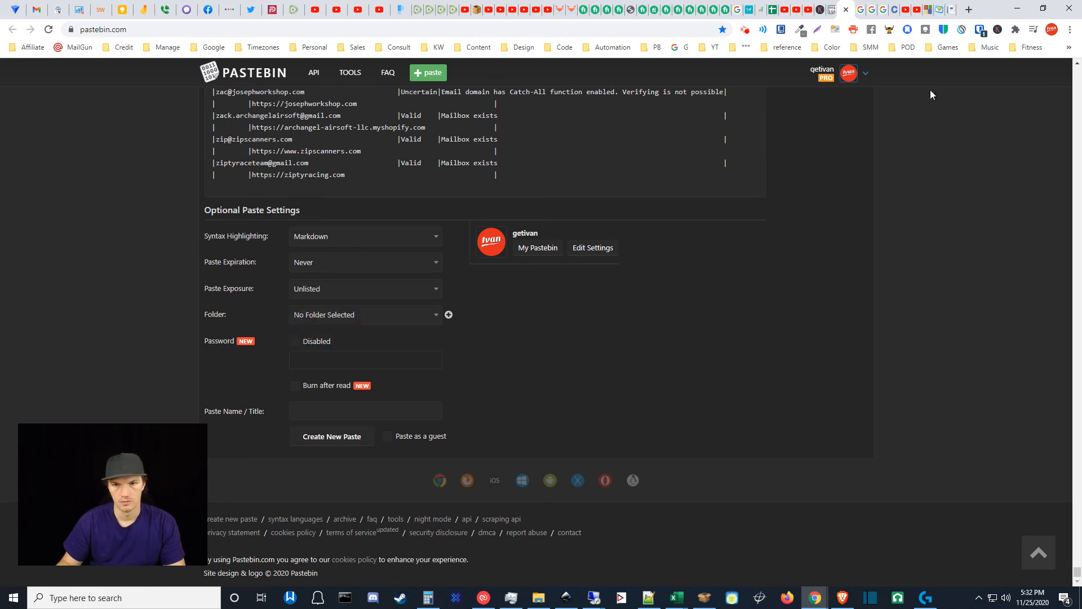
Add "Shopify URLs -" before "Scrubbed" in the name of the Random W Ecommerce Keywords CSV file in the ecommerce folder
left_click(538, 597)
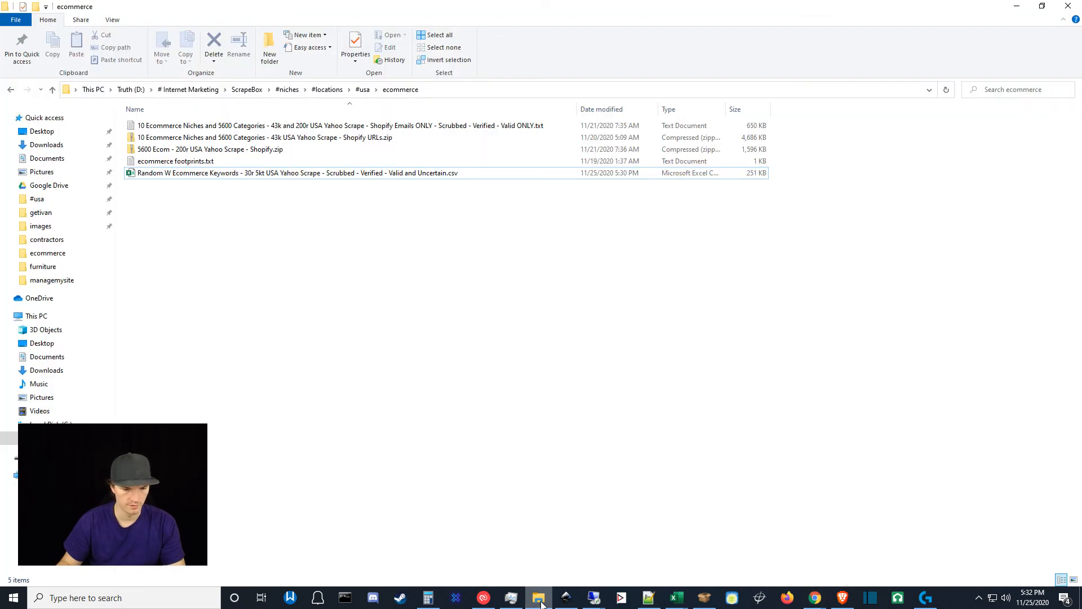
left_click(184, 173)
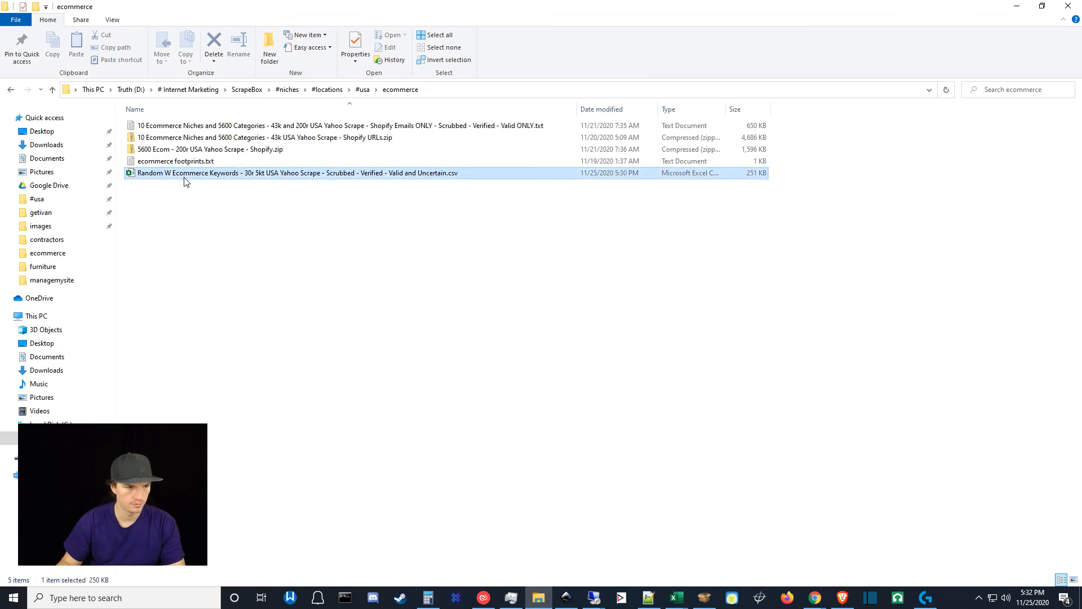
left_click(252, 175)
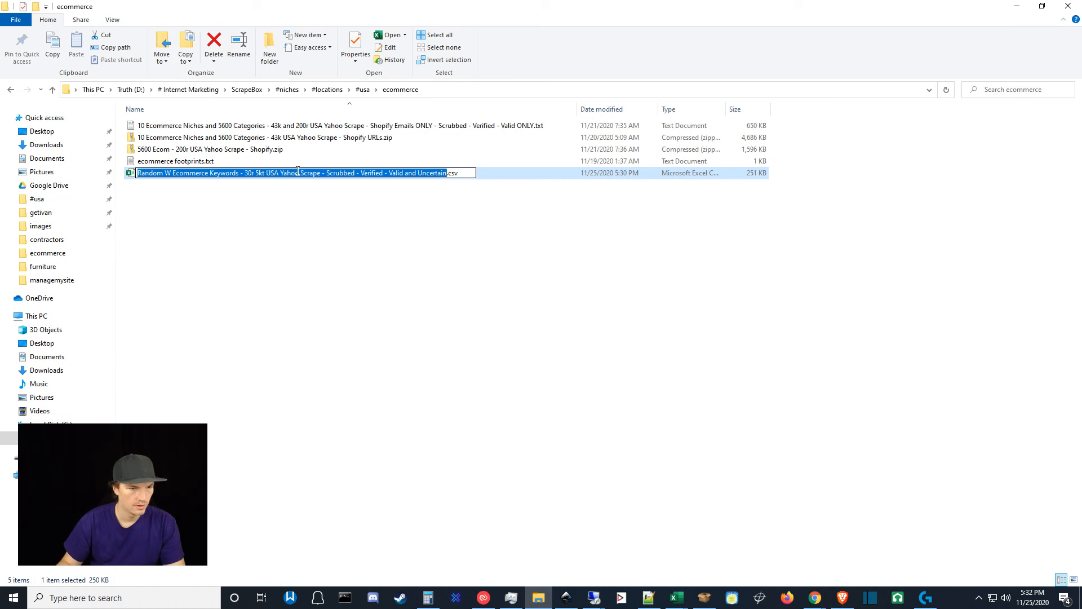
left_click(327, 173)
type("Shop")
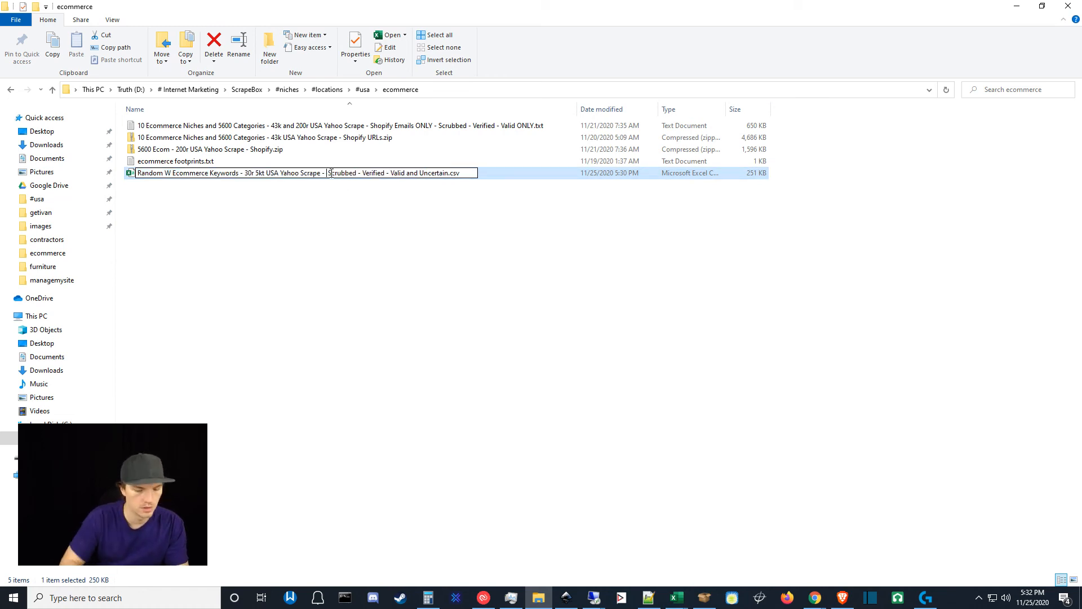
type("ify ")
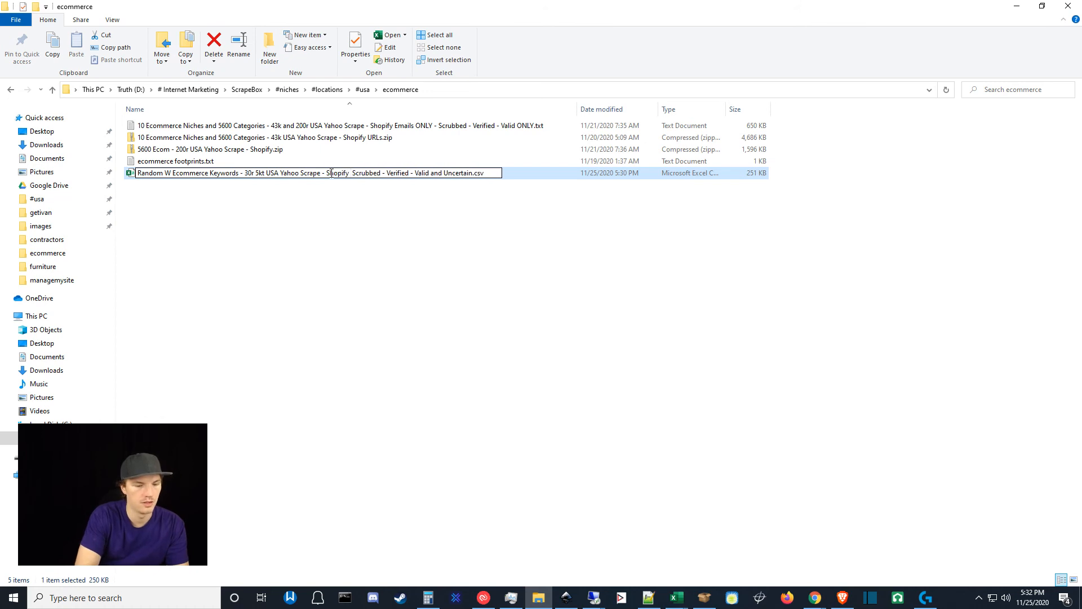
type("URLs ")
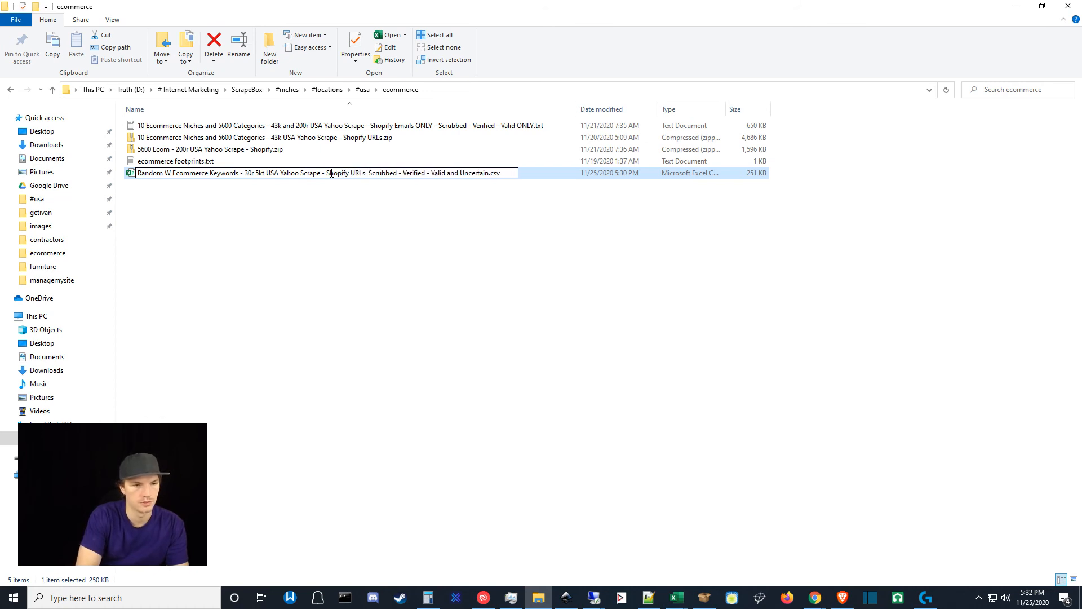
type("-")
key("Return")
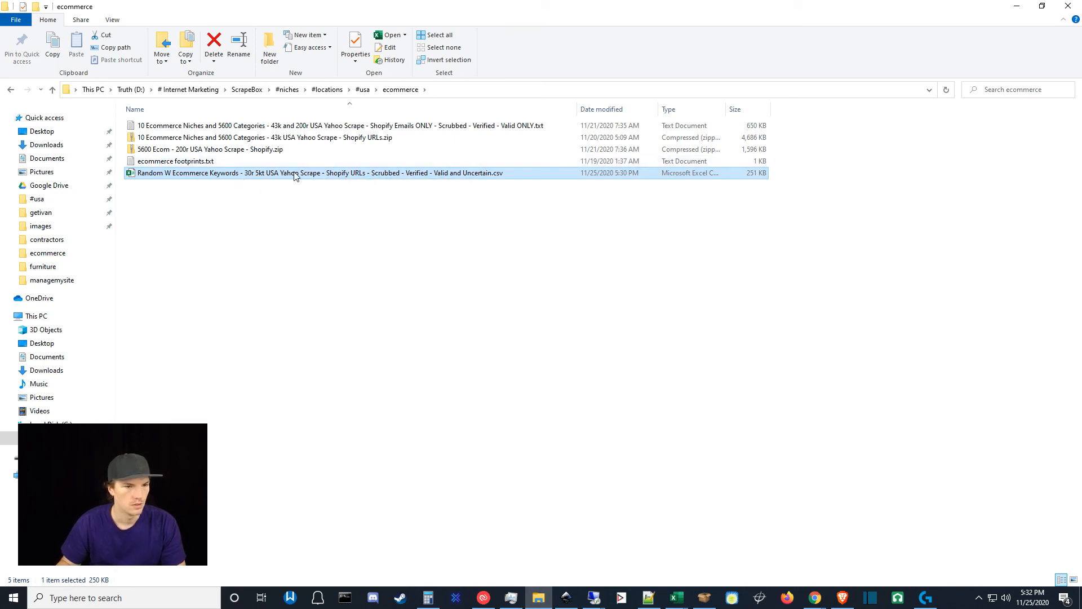
left_click(1017, 7)
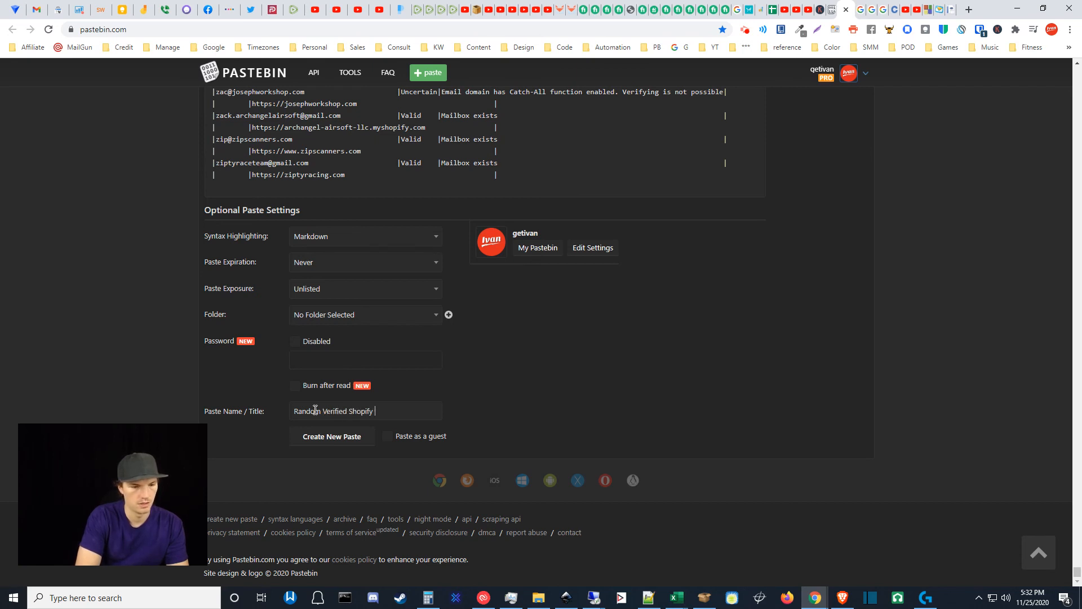
Title the paste "2k+ Random Verified Shopify Email Sample" and assign it to the Scrapebox folder
type("Email Sample")
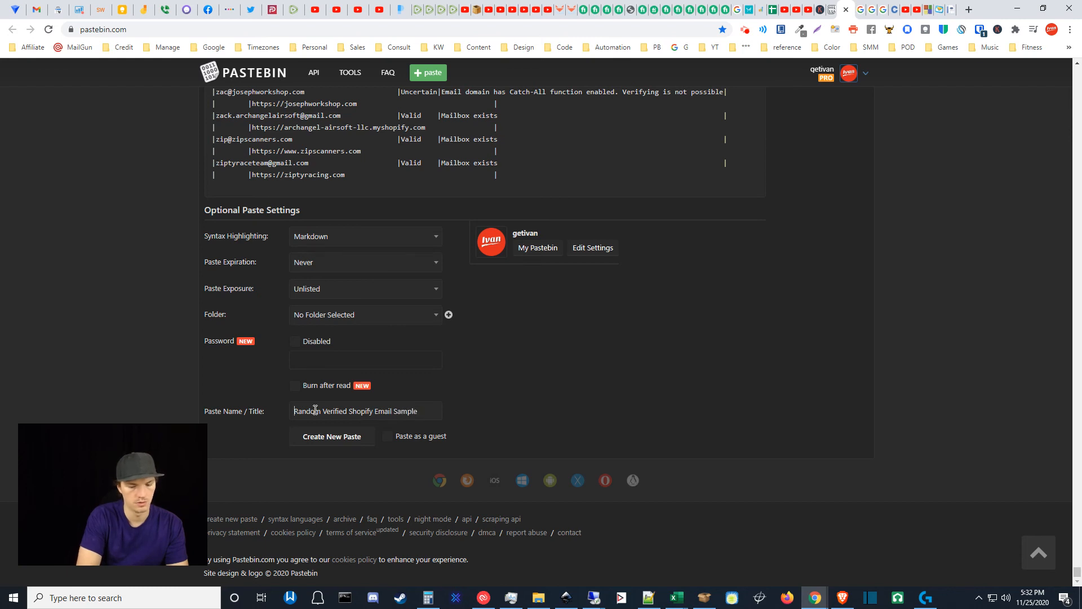
type("2k+")
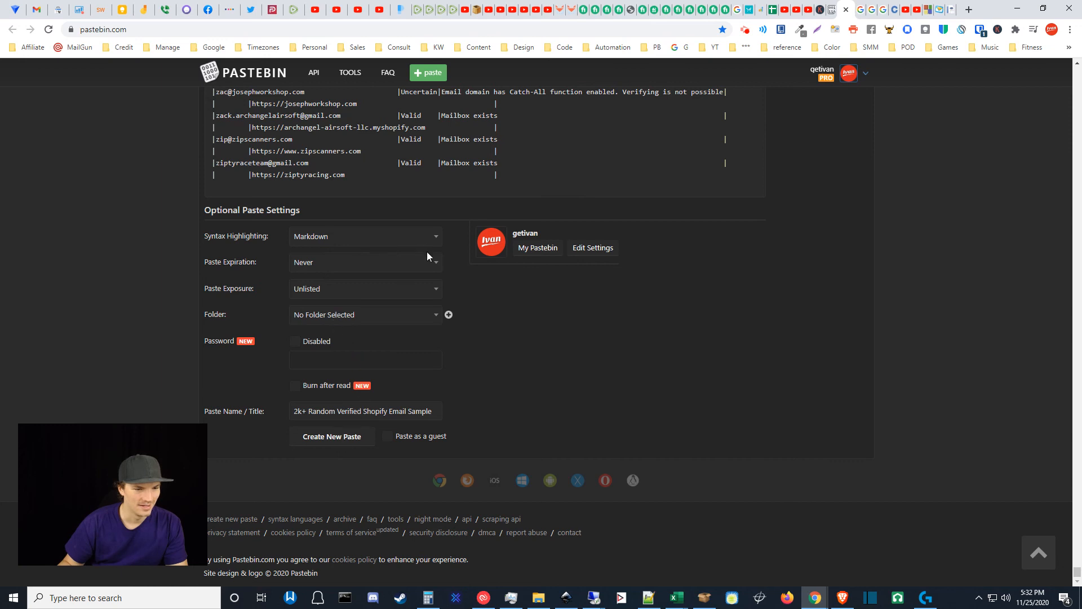
left_click(337, 319)
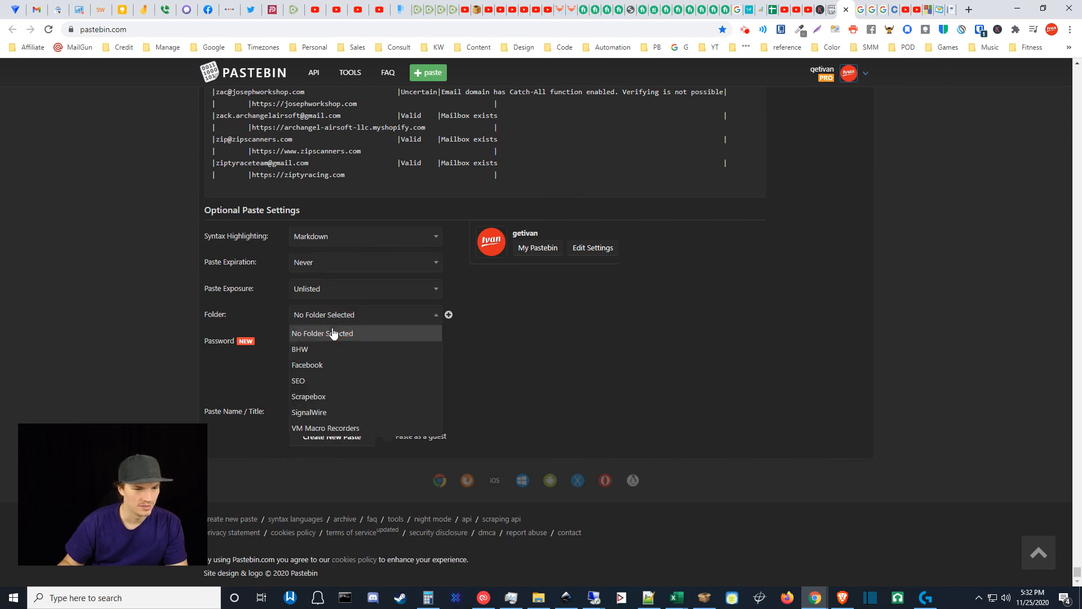
left_click(311, 396)
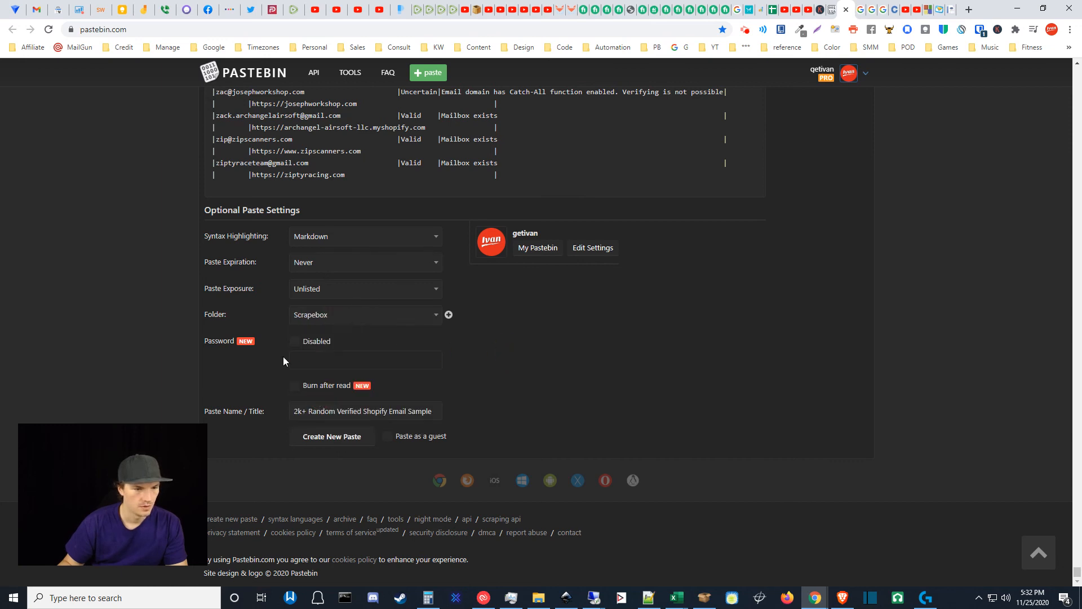
Create the new paste and keep waiting for the unresponsive Pastebin pages to load
left_click(339, 444)
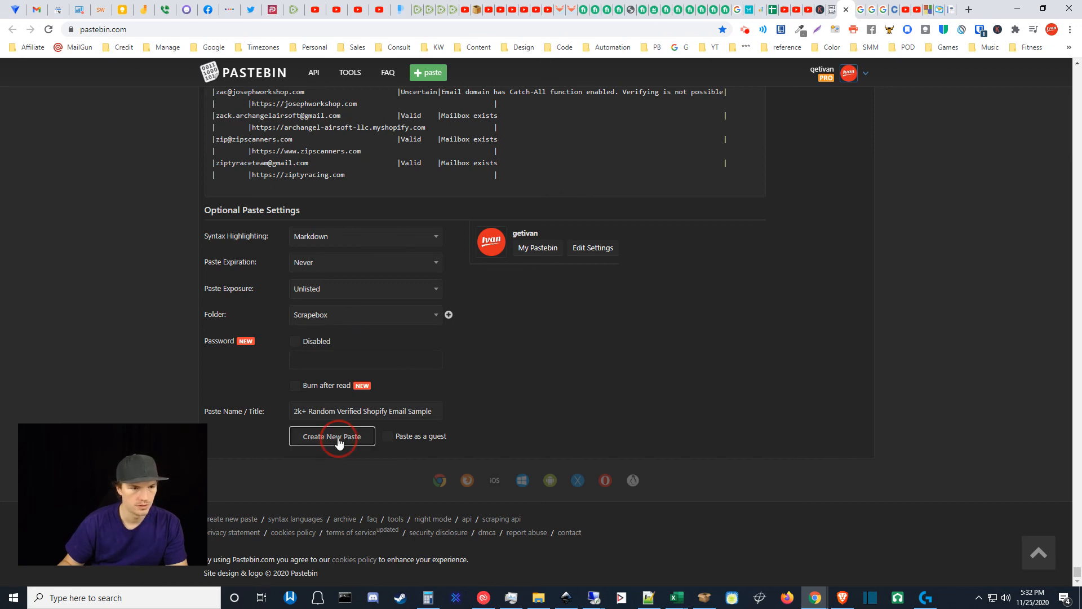
left_click(339, 443)
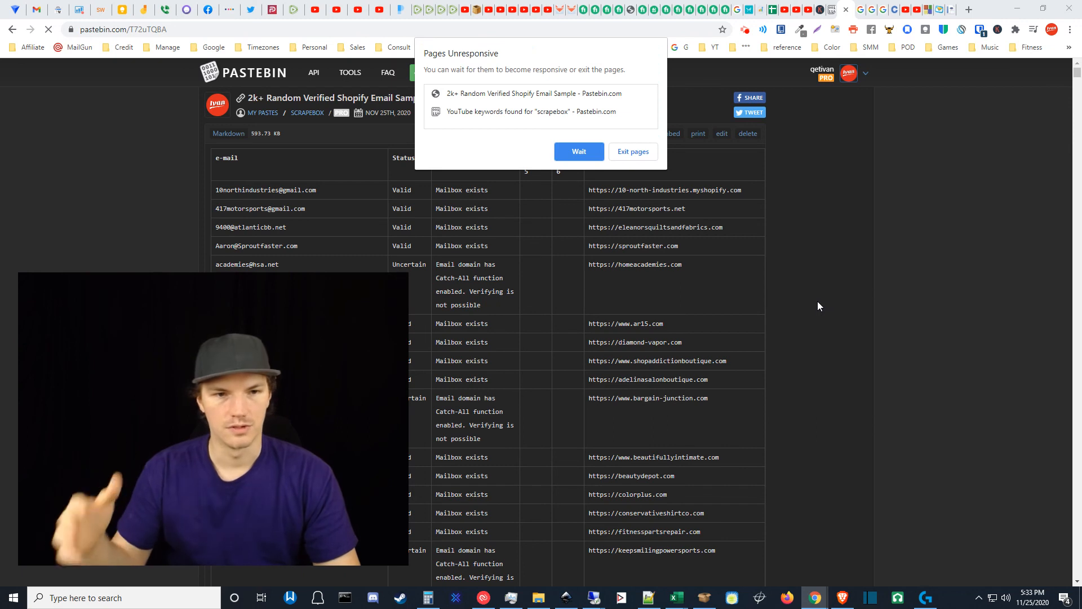
left_click(567, 150)
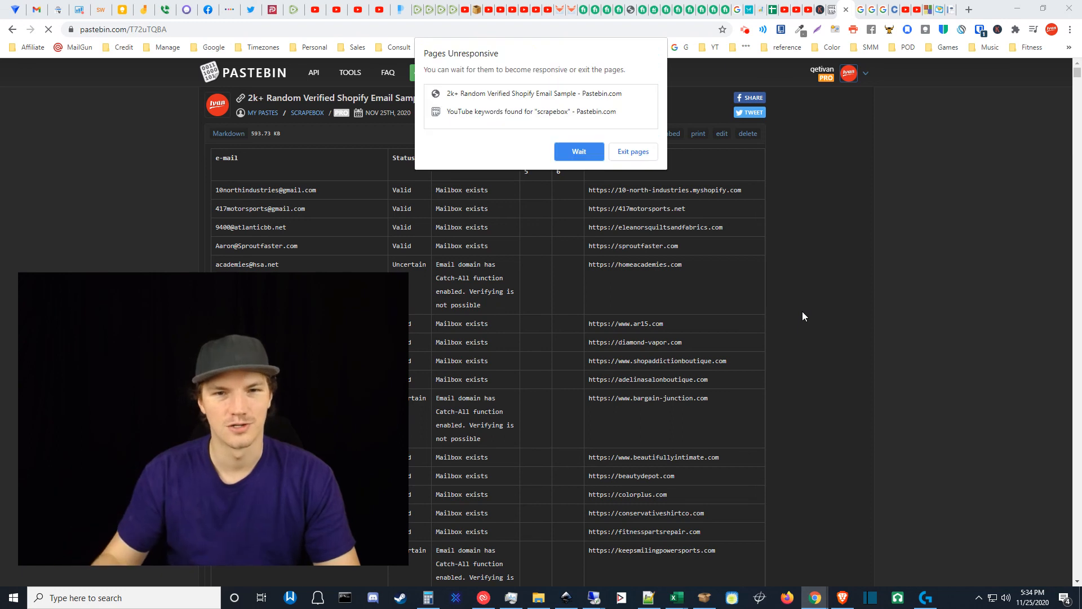
left_click(577, 150)
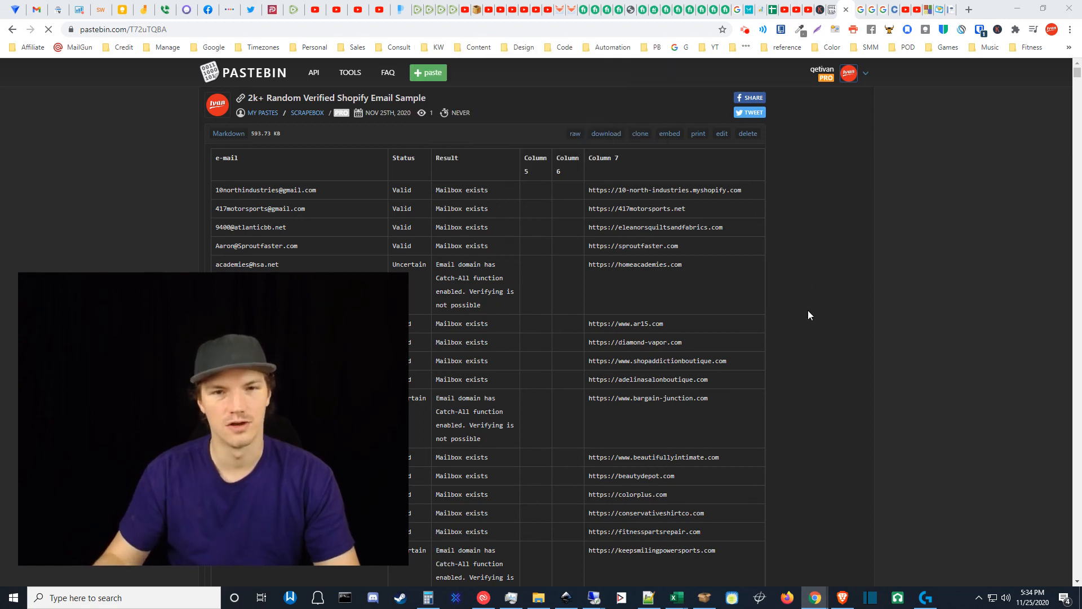